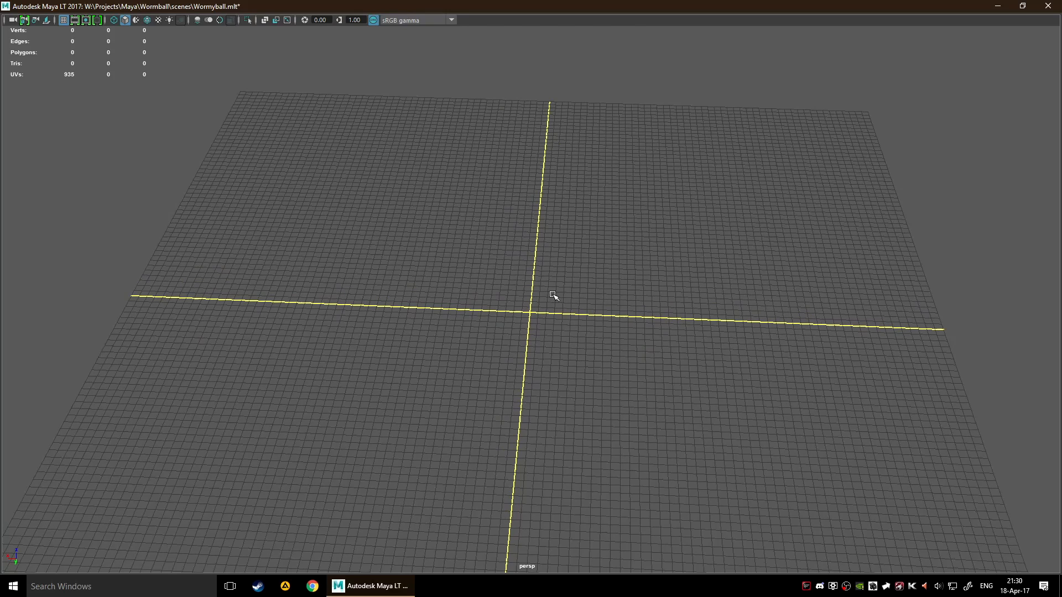
Create a polygon sphere at the origin and frame it in the perspective view
key(space)
alt+drag(471, 239, 511, 299)
key(space)
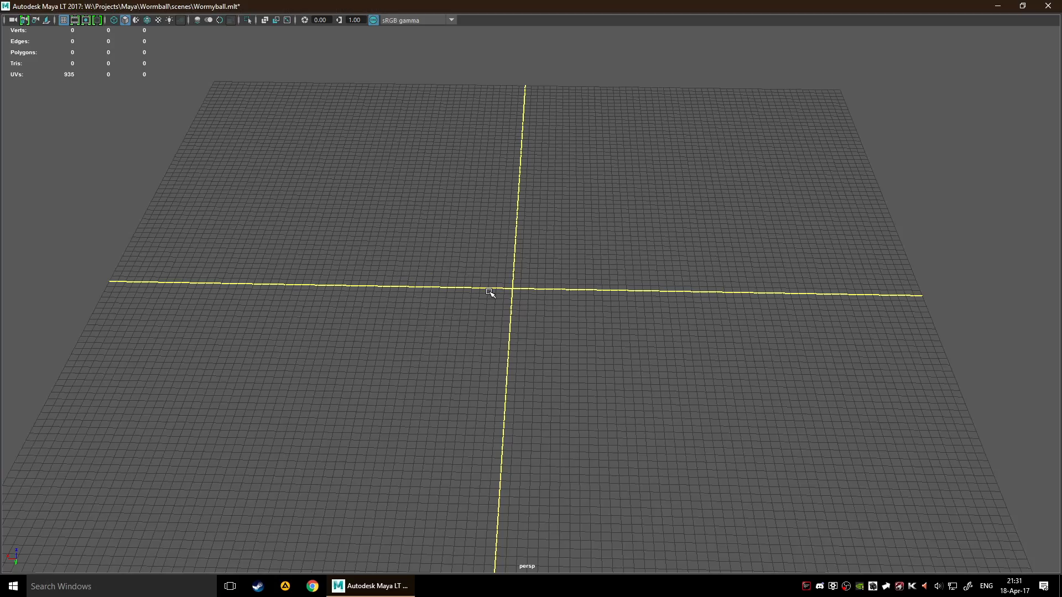
shift+right_drag(503, 281, 560, 282)
key(f)
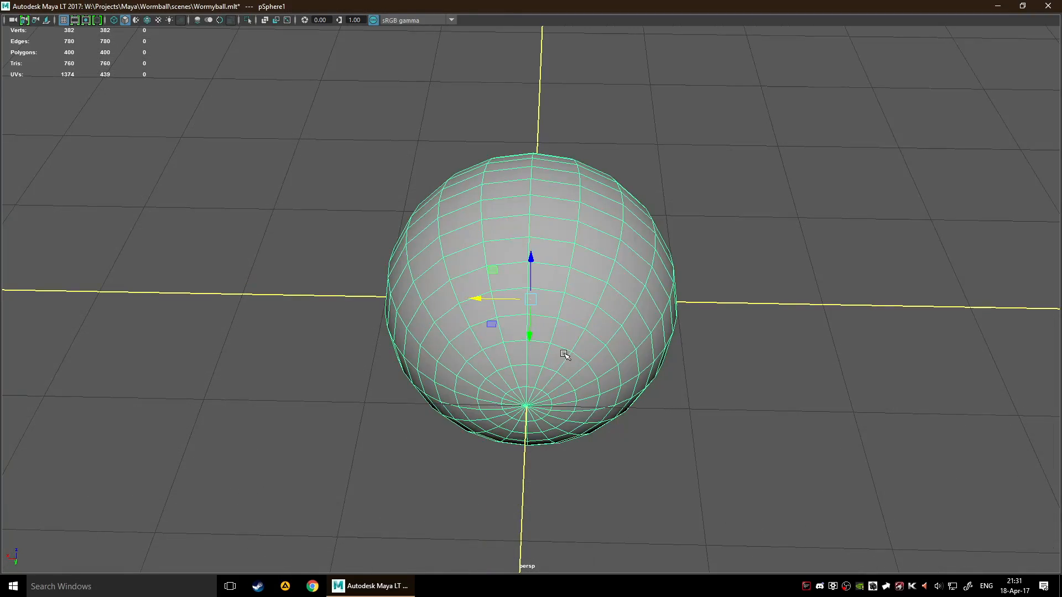
mouse_move(564, 354)
alt+mouse_down()
mouse_move(597, 370)
mouse_move(697, 340)
mouse_move(556, 343)
alt+mouse_up()
scroll(623, 345, down, 5)
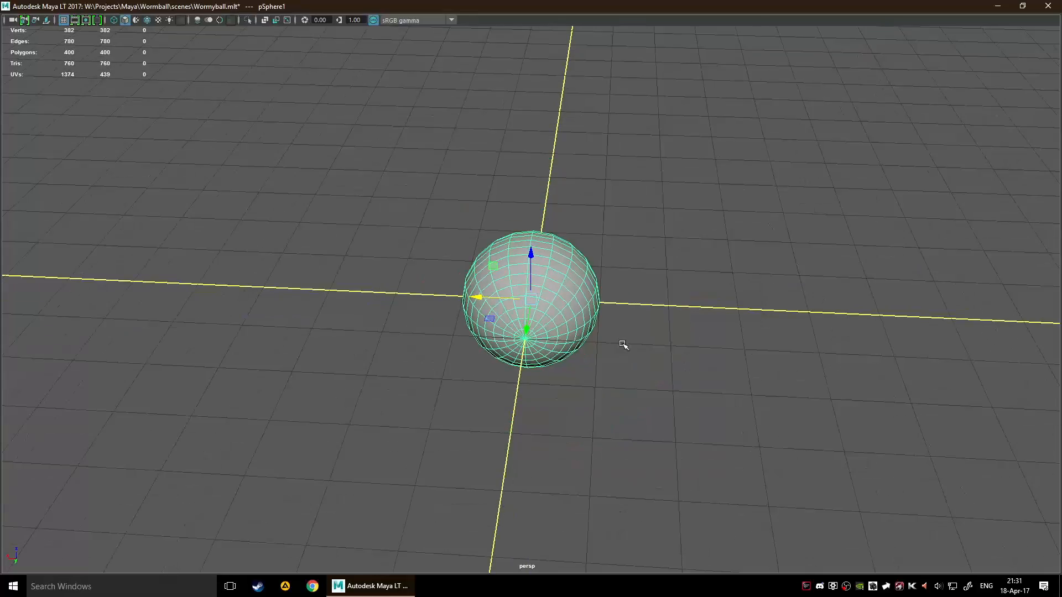
Detach the Deform commands as a floating window and place it beside the sphere
alt+drag(623, 345, 675, 331)
key(space)
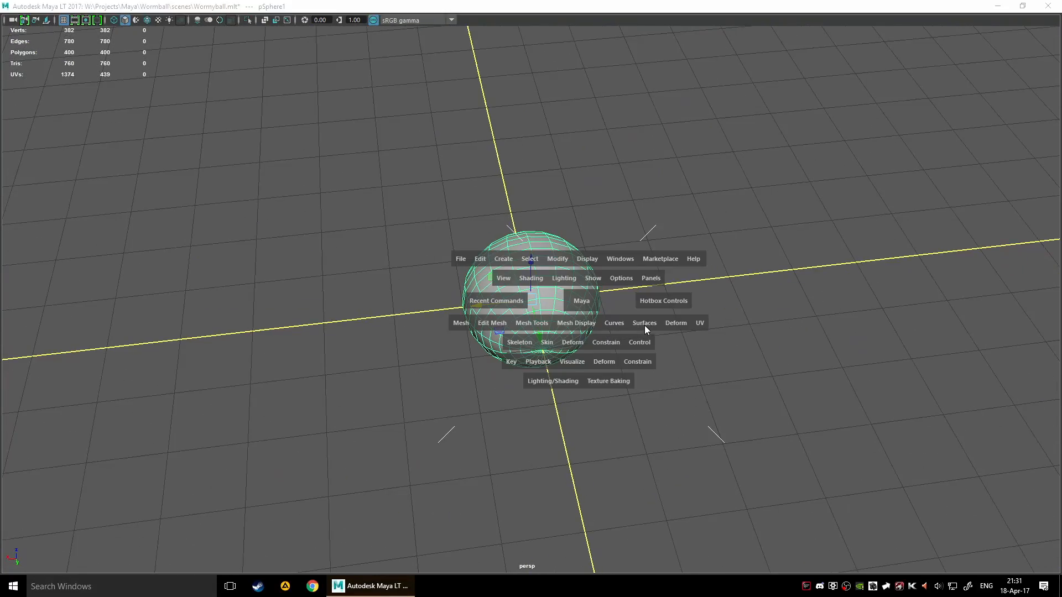
click(675, 323)
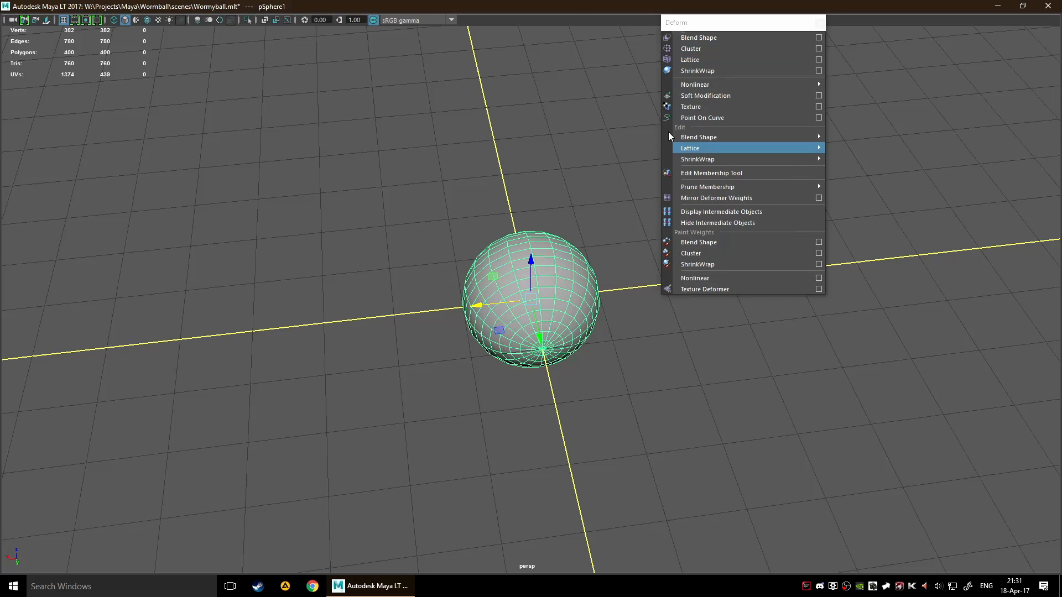
click(678, 36)
drag(798, 101, 869, 242)
Try a few sculpting strokes on the sphere's surface and undo them
alt+drag(670, 258, 634, 265)
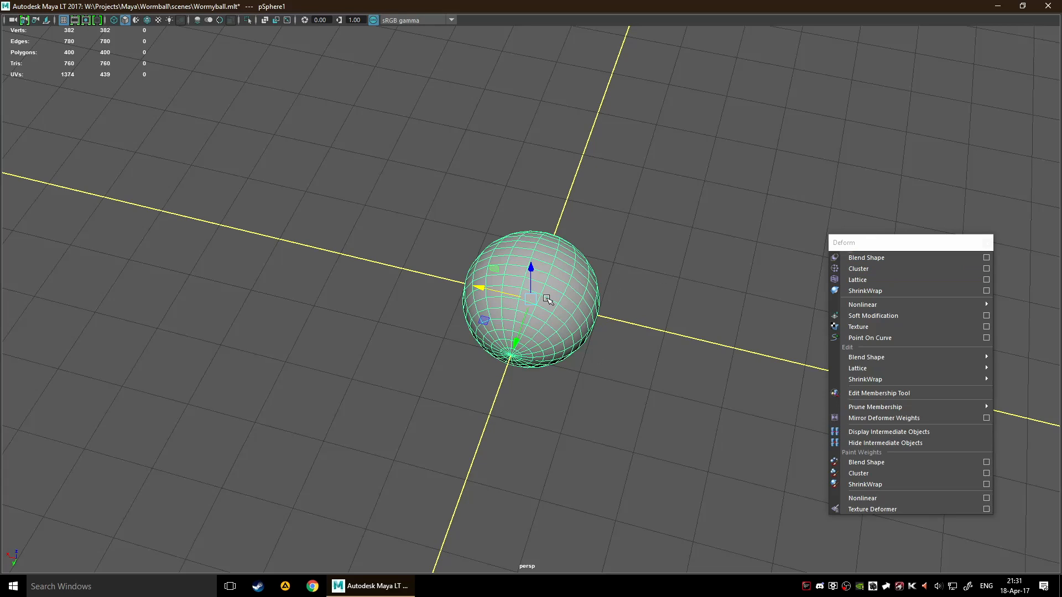
shift+right_drag(547, 299, 490, 285)
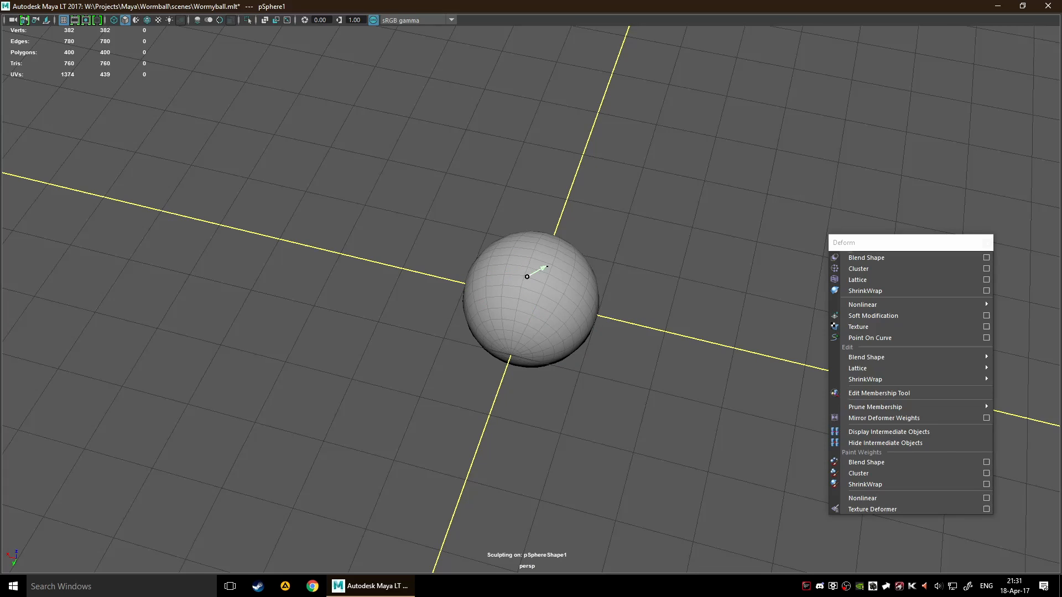
mouse_move(505, 264)
mouse_down()
mouse_move(562, 290)
mouse_move(505, 291)
mouse_up()
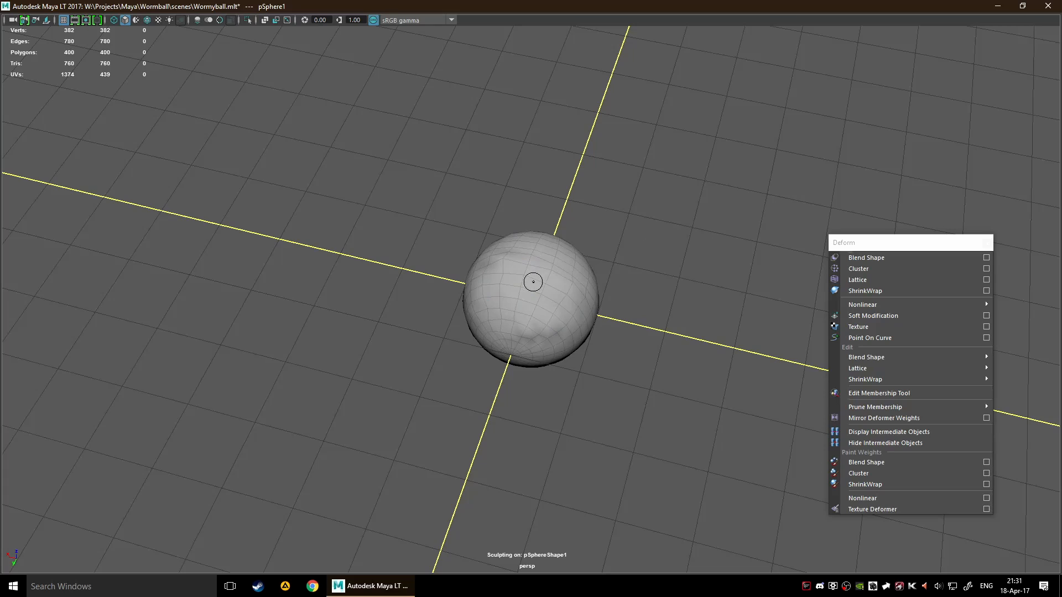
key(ctrl+z)
key(ctrl+z)
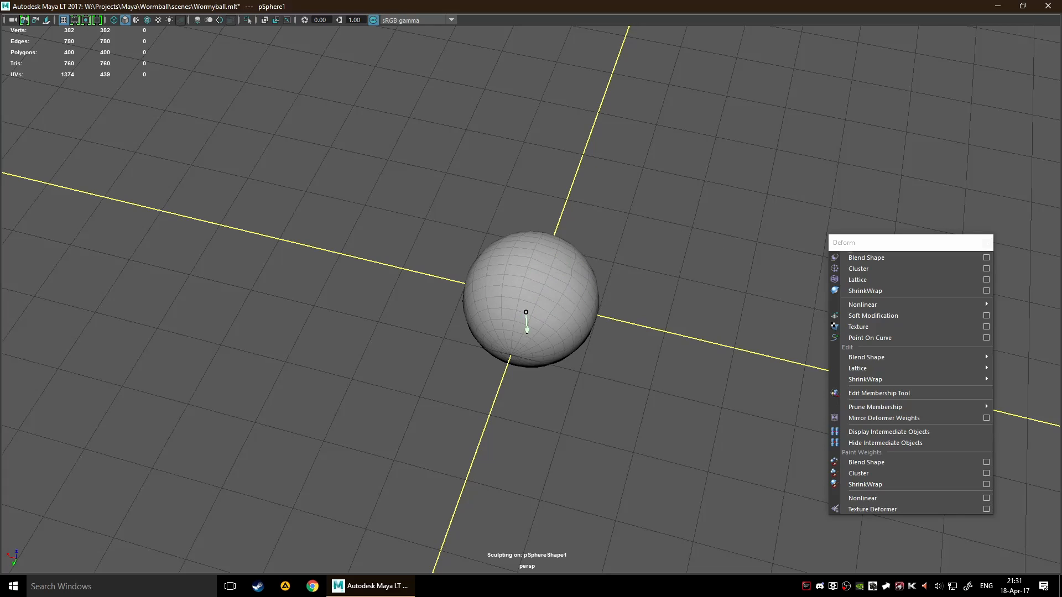
drag(543, 354, 485, 333)
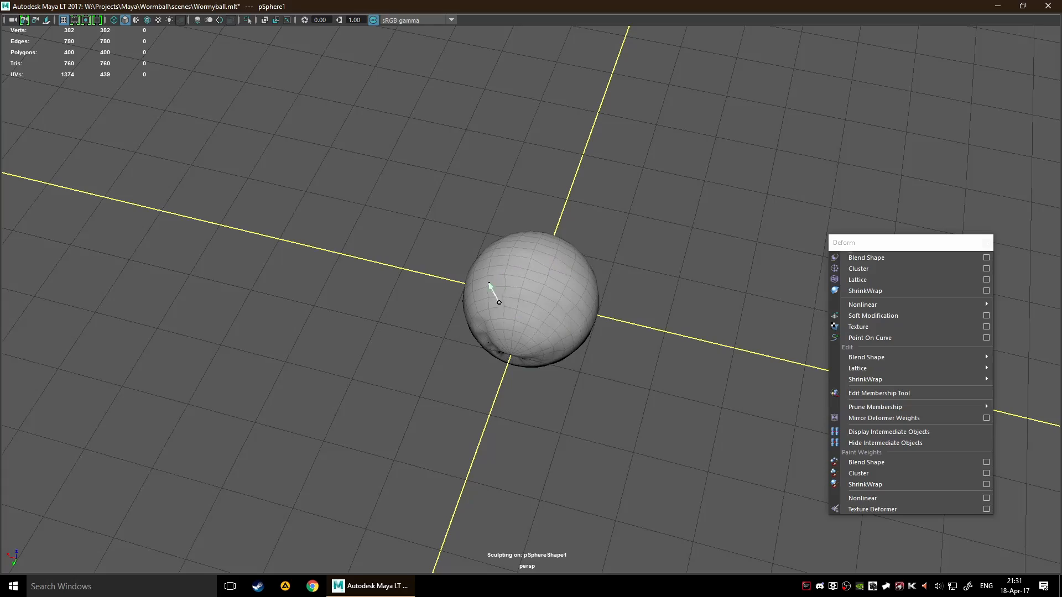
mouse_move(517, 279)
alt+mouse_down()
mouse_move(581, 301)
mouse_move(673, 280)
mouse_move(636, 346)
alt+mouse_up()
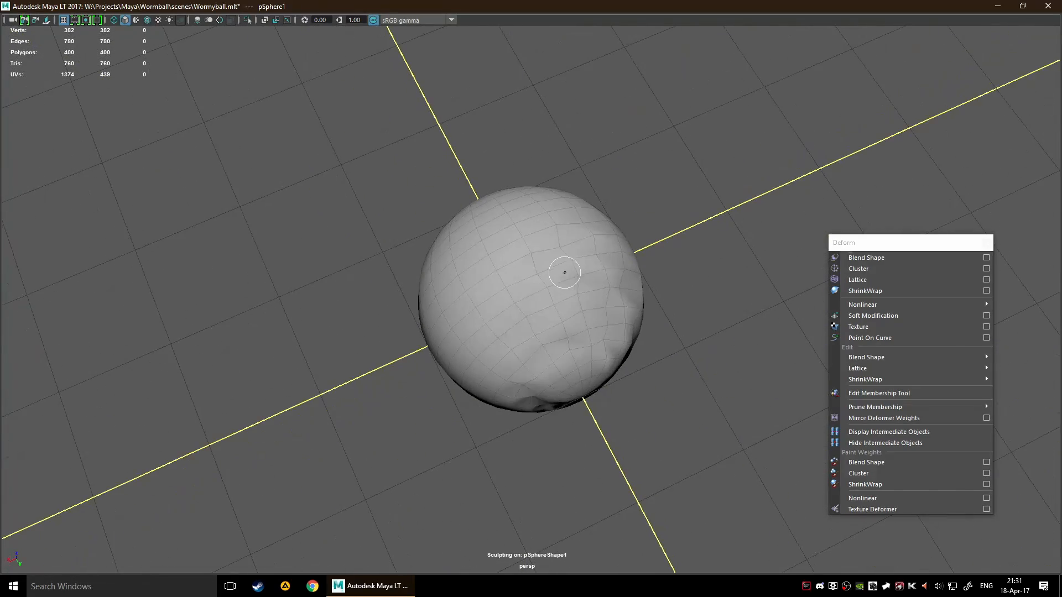
key(ctrl+z)
mouse_move(622, 274)
alt+mouse_down()
mouse_move(581, 233)
mouse_move(621, 265)
alt+mouse_up()
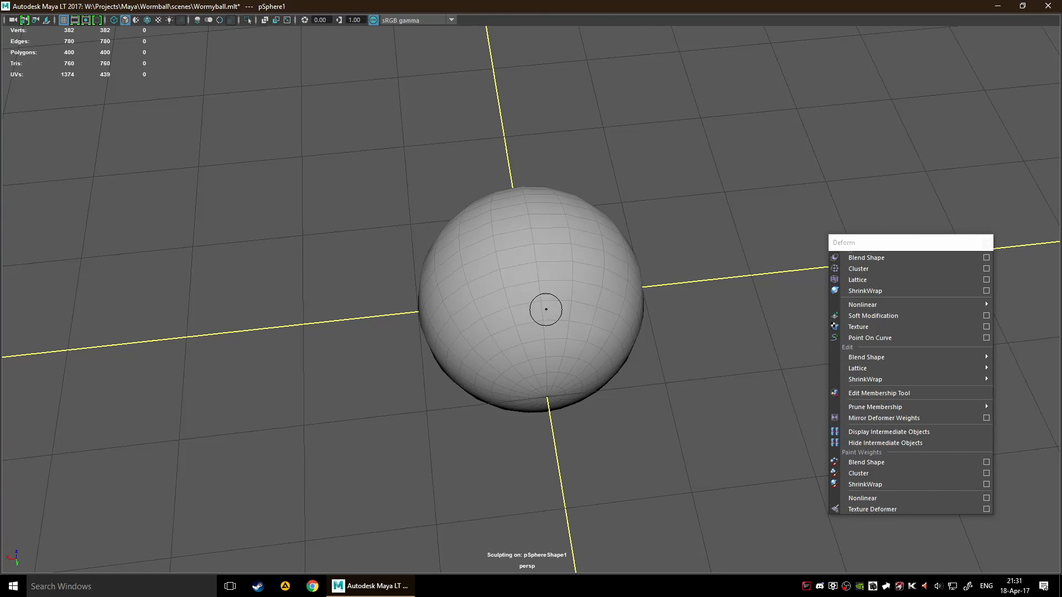
alt+drag(593, 230, 567, 185)
key(q)
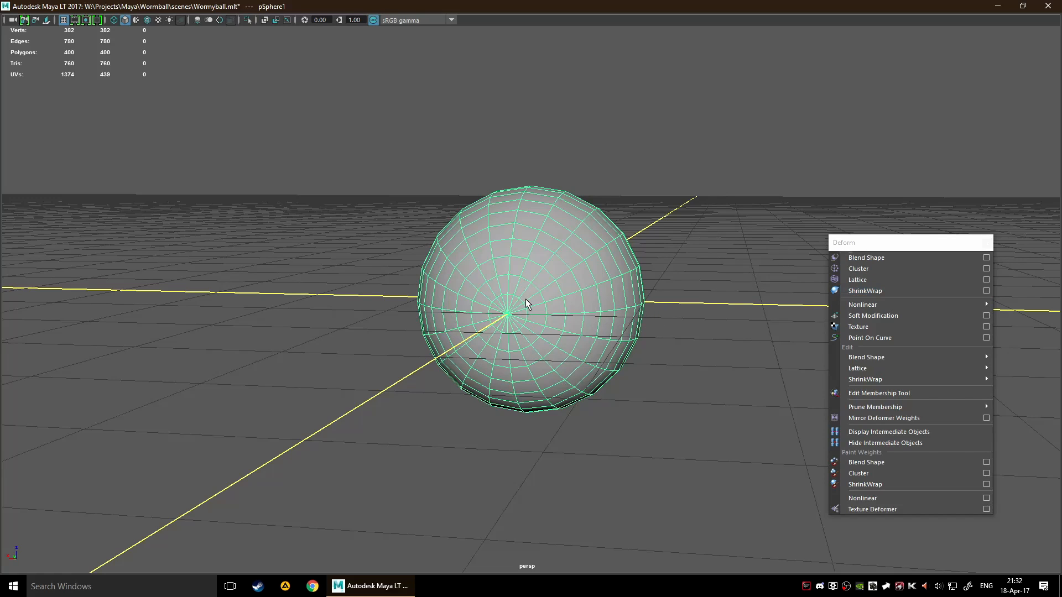
Open the settings of the Sculpt Tool for the sphere and reset the tool to its defaults
alt+drag(586, 304, 608, 351)
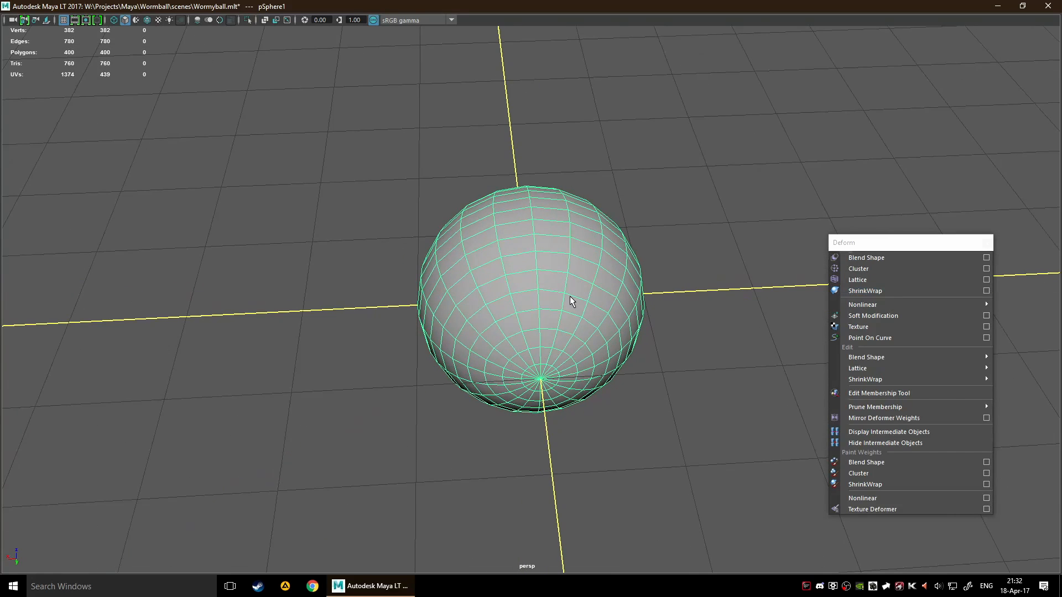
mouse_move(570, 296)
shift+right_down()
mouse_move(549, 275)
mouse_move(522, 281)
mouse_move(541, 283)
shift+right_up()
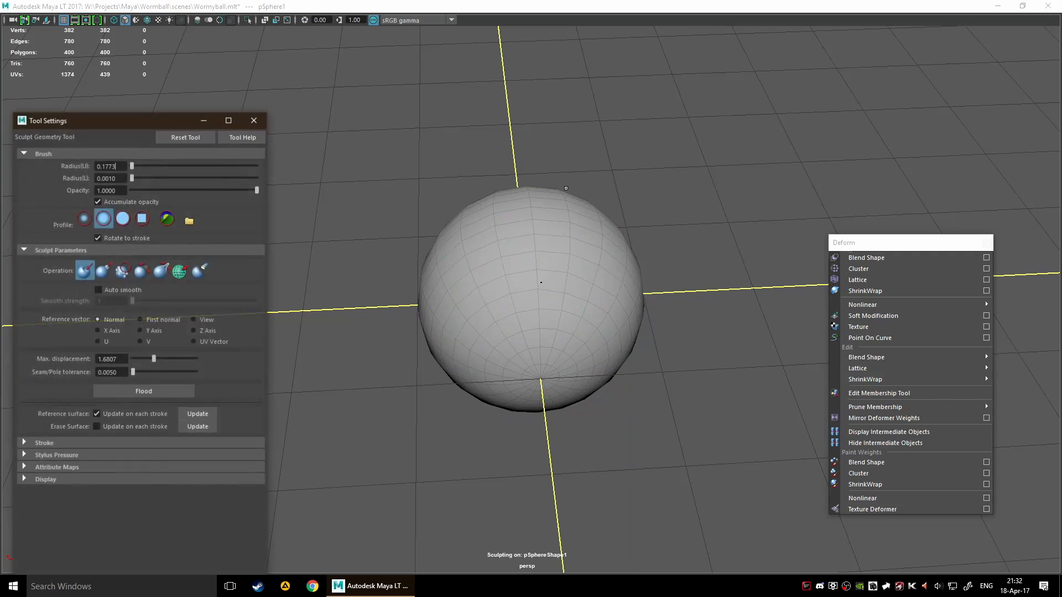
drag(111, 124, 116, 115)
click(189, 129)
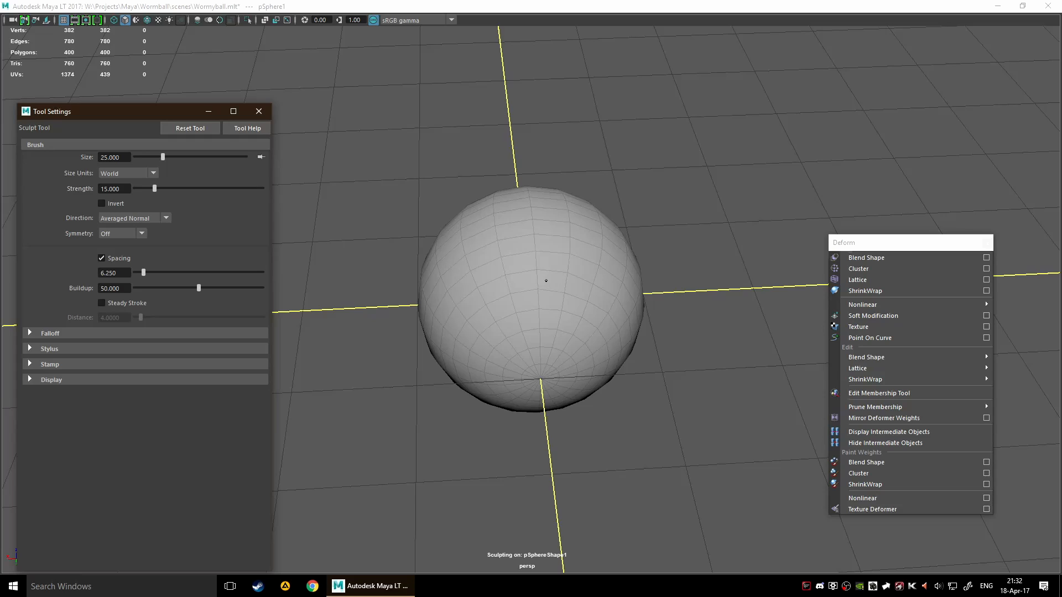
Reduce the sculpting brush to a size of about 0.323 and a strength of about 0.409
drag(545, 283, 571, 283)
drag(508, 440, 312, 409)
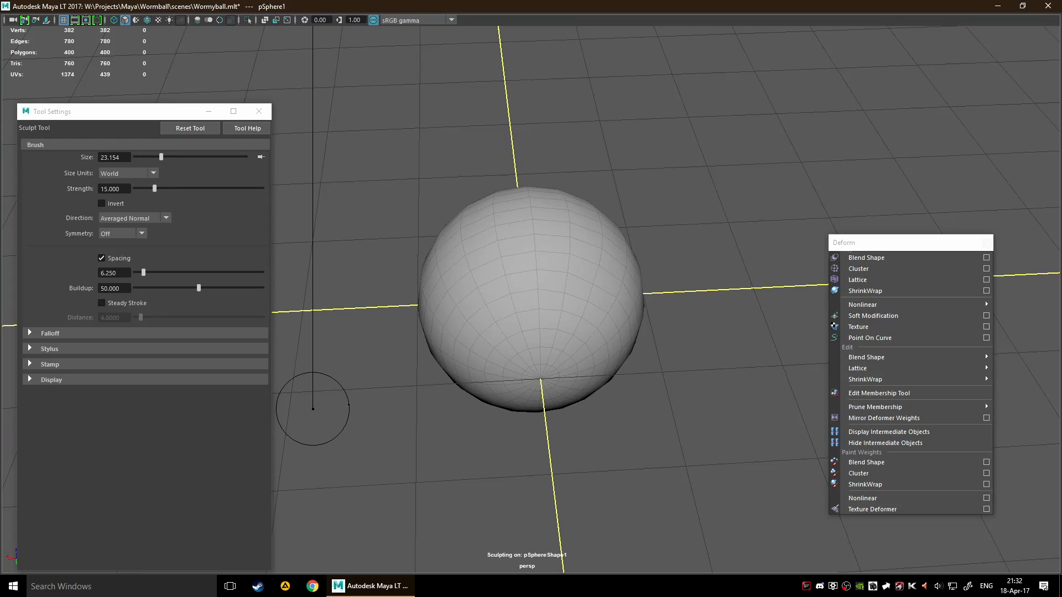
drag(313, 409, 349, 405)
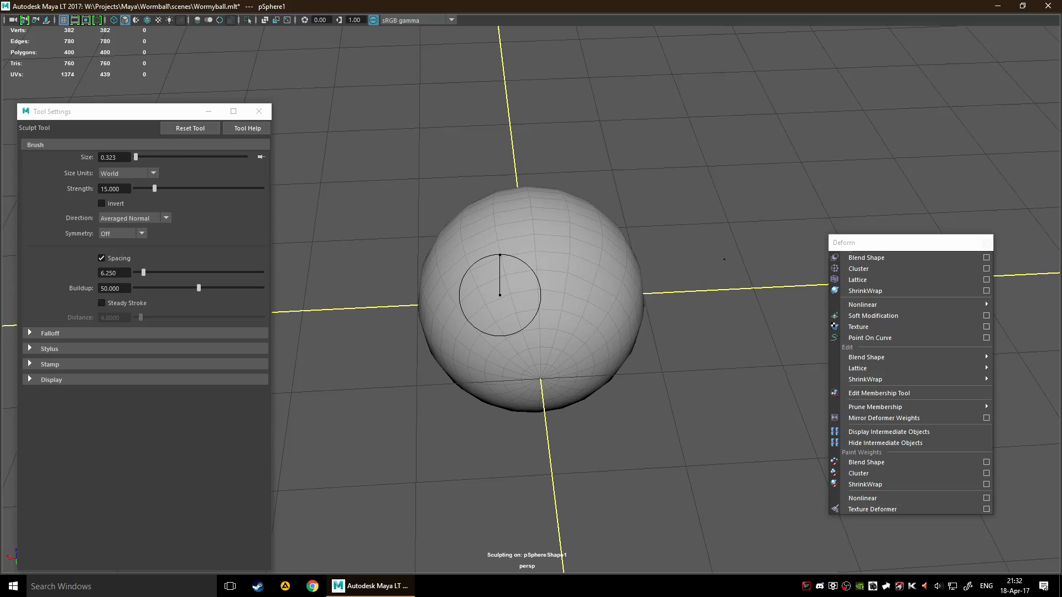
drag(724, 259, 756, 251)
Sculpt irregular bumps and spikes all around the sphere, and close the tool settings
mouse_move(511, 310)
mouse_down()
mouse_move(480, 296)
mouse_move(581, 209)
mouse_move(634, 190)
mouse_move(581, 72)
mouse_up()
mouse_move(583, 244)
mouse_down()
mouse_move(673, 272)
mouse_move(786, 279)
mouse_up()
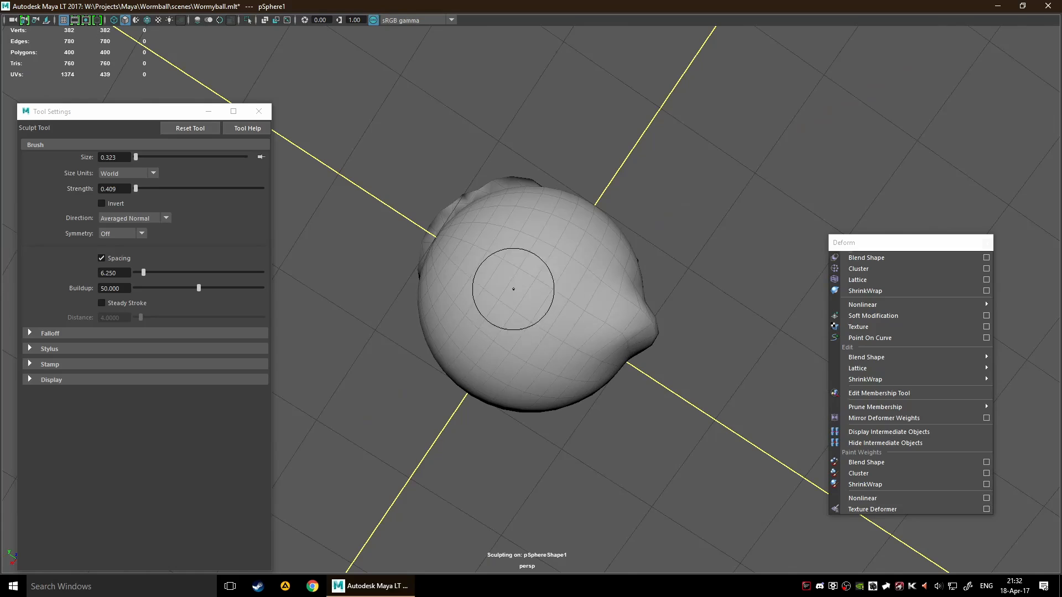
mouse_move(493, 211)
alt+mouse_down()
mouse_move(548, 252)
mouse_move(545, 361)
alt+mouse_up()
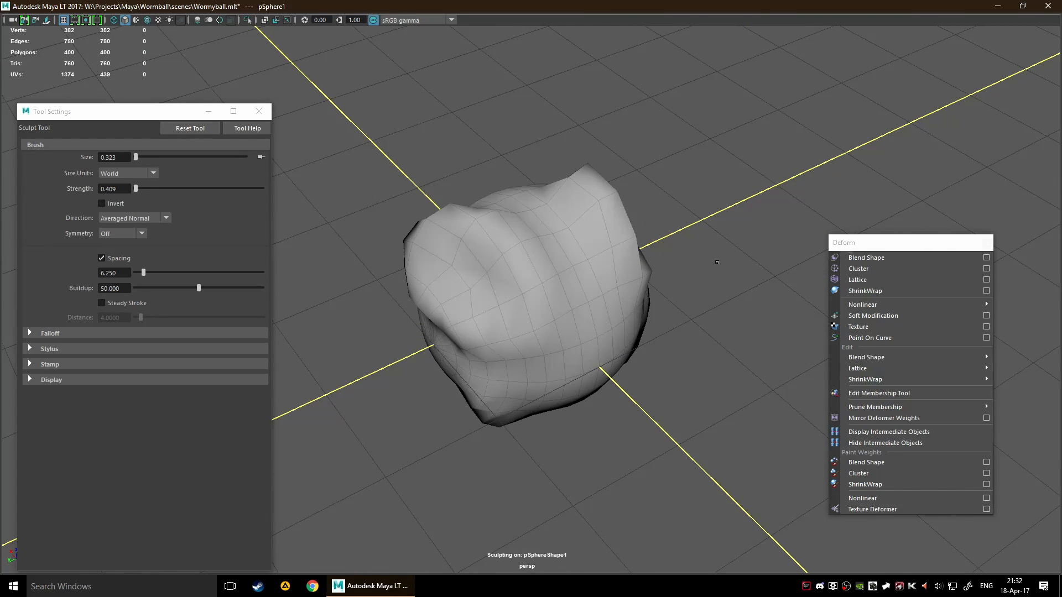
click(251, 114)
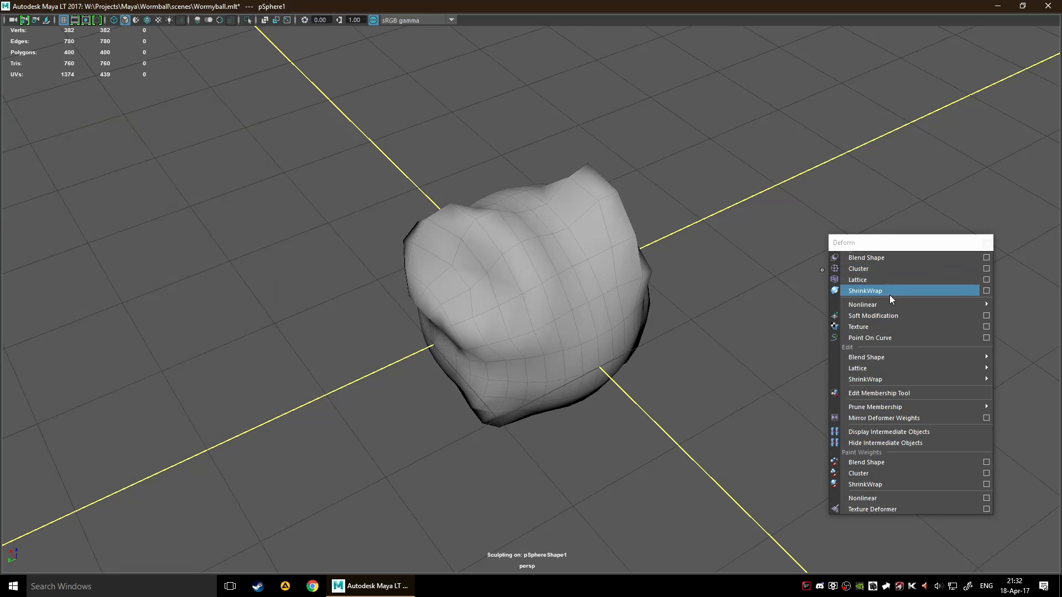
Create a polygon torus around the sculpted sphere at the origin
scroll(697, 318, down, 5)
alt+drag(694, 318, 648, 272)
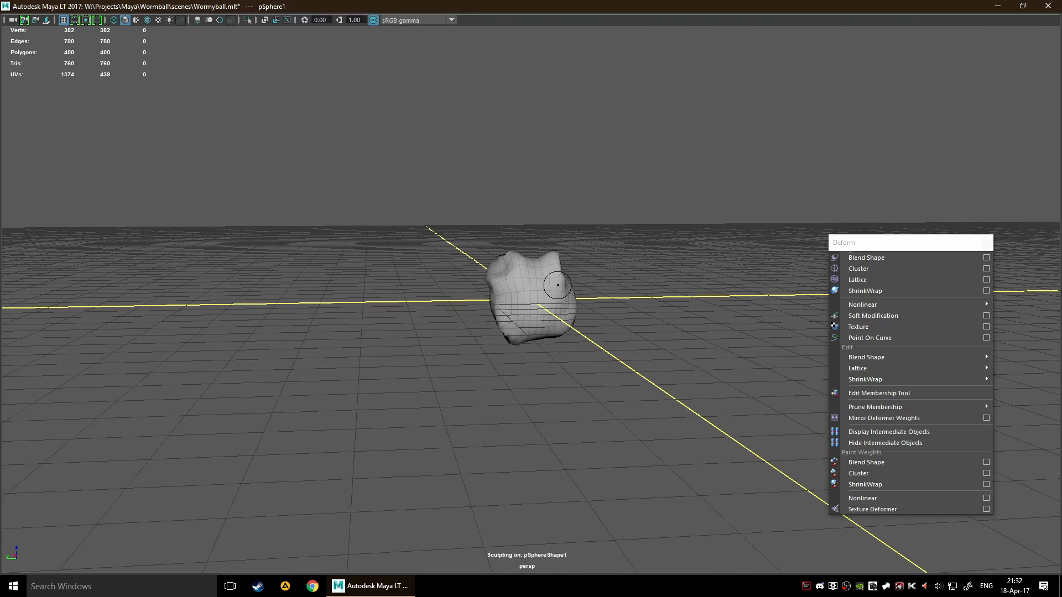
key(q)
shift+right_drag(417, 297, 340, 313)
shift+right_drag(417, 295, 473, 310)
click(416, 295)
alt+drag(575, 320, 598, 336)
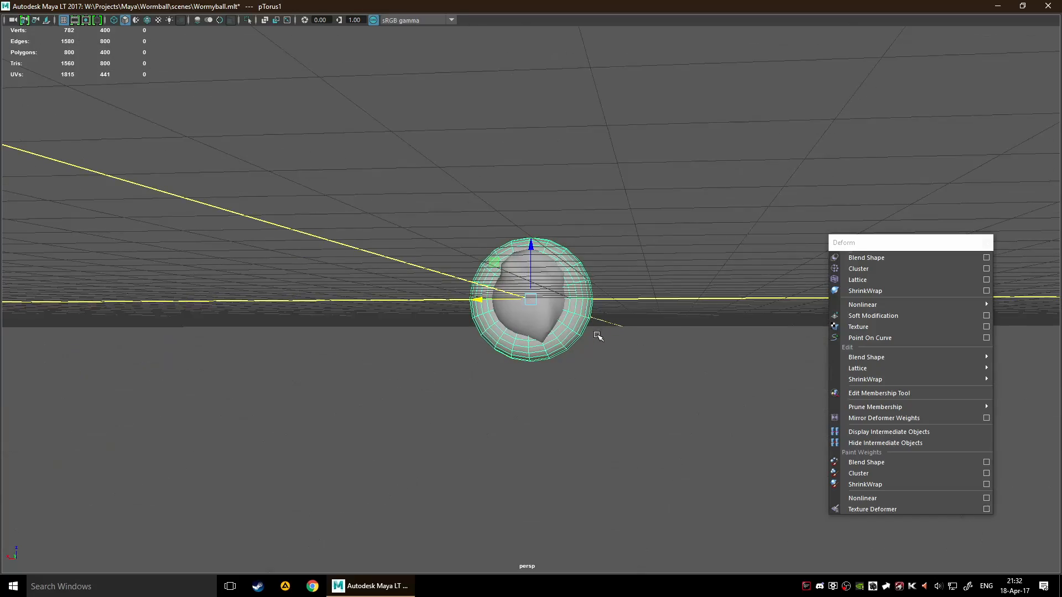
Wrap the torus onto the sculpted sphere's surface with the ShrinkWrap deformer
drag(588, 279, 649, 348)
key(q)
click(514, 323)
alt+drag(514, 323, 637, 263)
click(858, 290)
key(w)
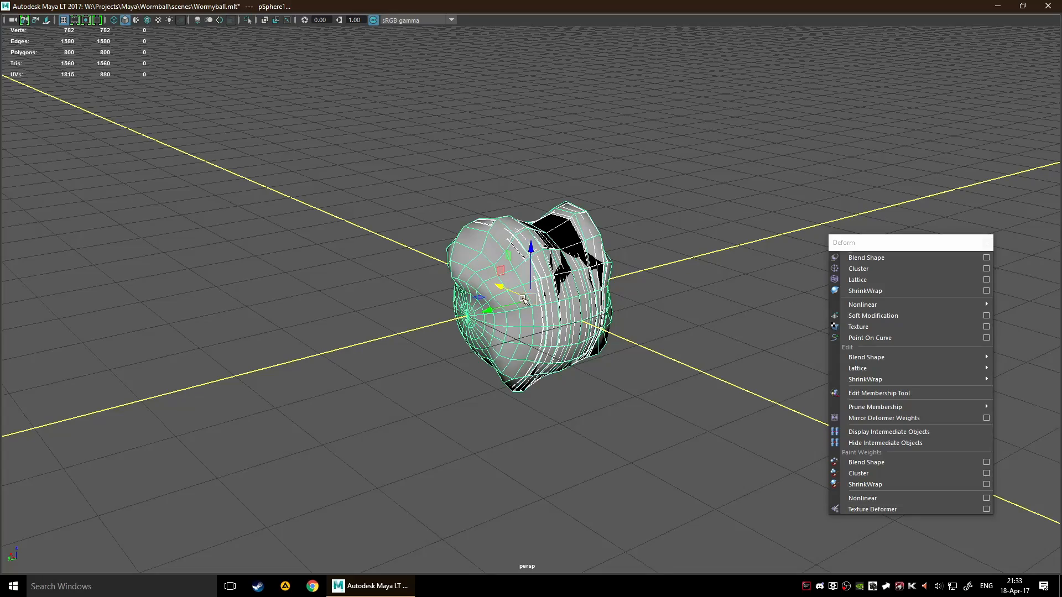
Move the sculpted sphere out of the shrink-wrapped torus so the two objects are apart
mouse_move(493, 310)
mouse_down()
mouse_move(386, 338)
mouse_move(578, 292)
mouse_move(638, 289)
mouse_move(568, 286)
mouse_move(437, 325)
mouse_move(404, 318)
mouse_move(501, 308)
mouse_move(490, 313)
mouse_up()
alt+drag(698, 231, 636, 243)
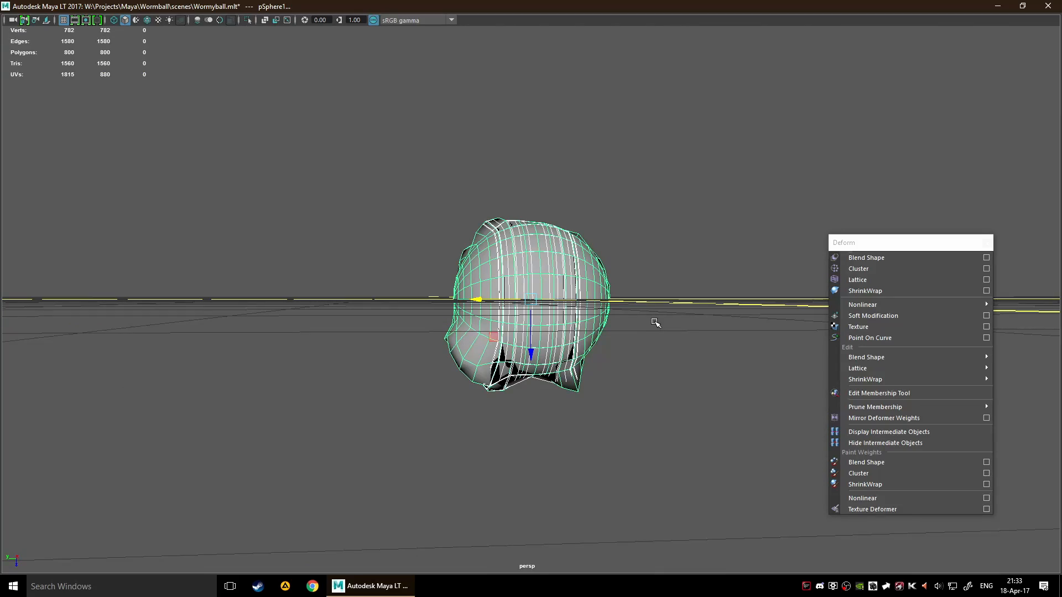
alt+drag(655, 323, 543, 175)
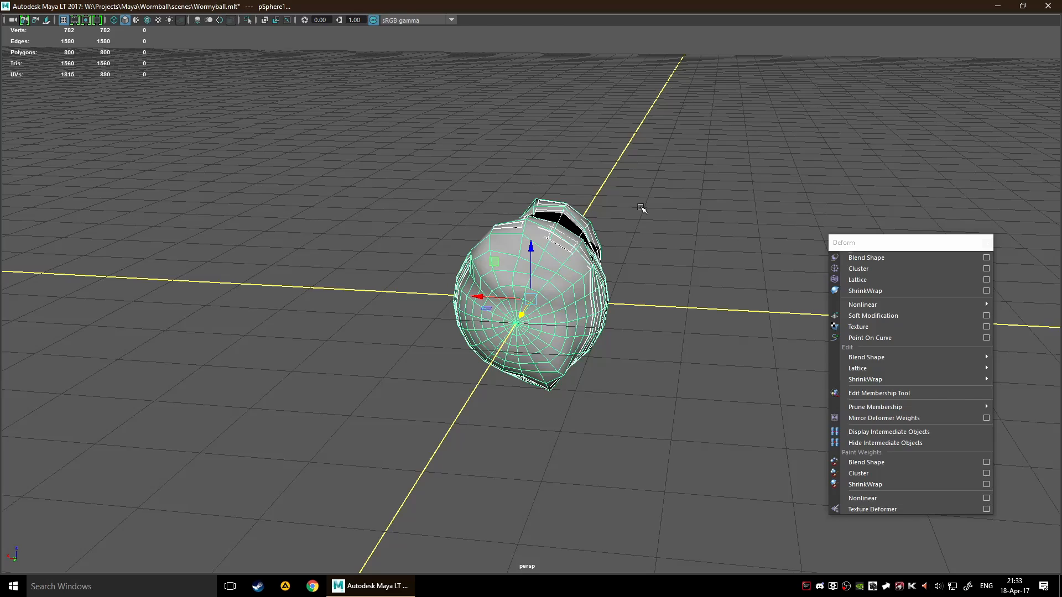
click(683, 253)
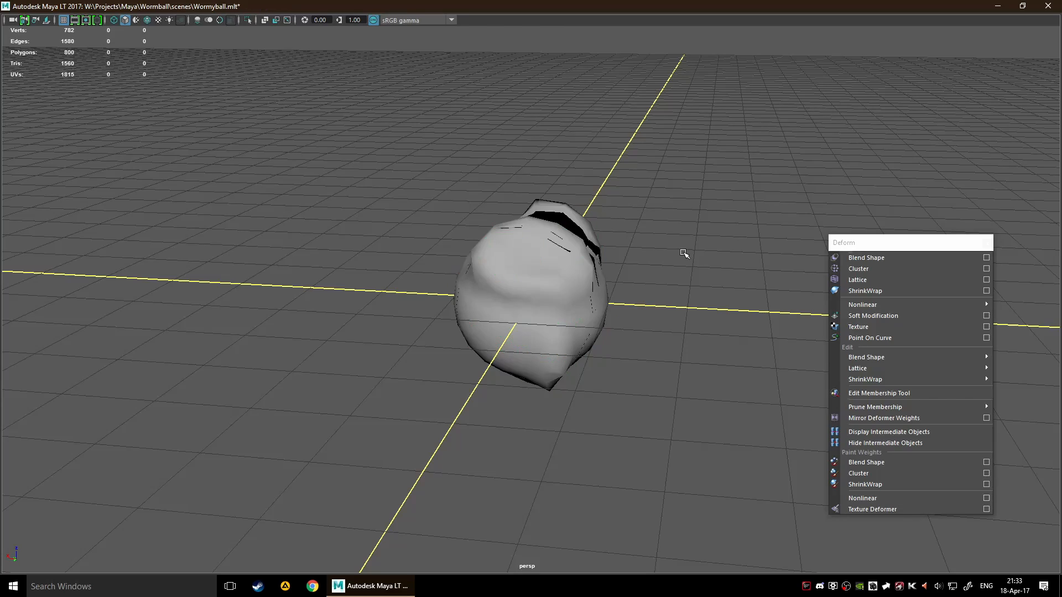
click(546, 312)
alt+drag(708, 266, 523, 291)
alt+drag(653, 288, 620, 244)
Select the shrink-wrapped torus and move it further away from the sphere
click(597, 261)
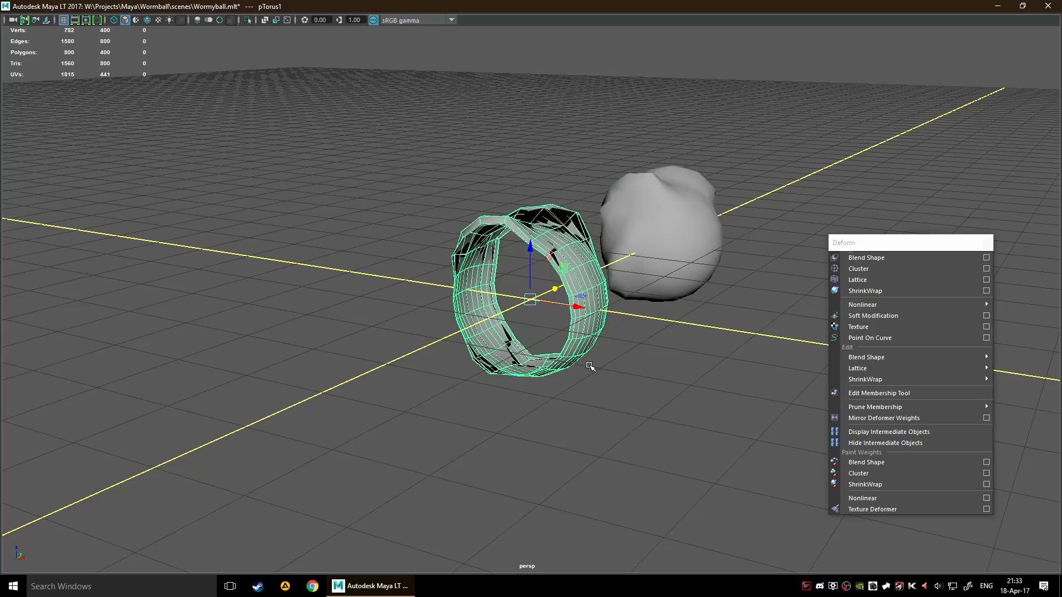
alt+drag(590, 366, 478, 410)
drag(576, 315, 738, 273)
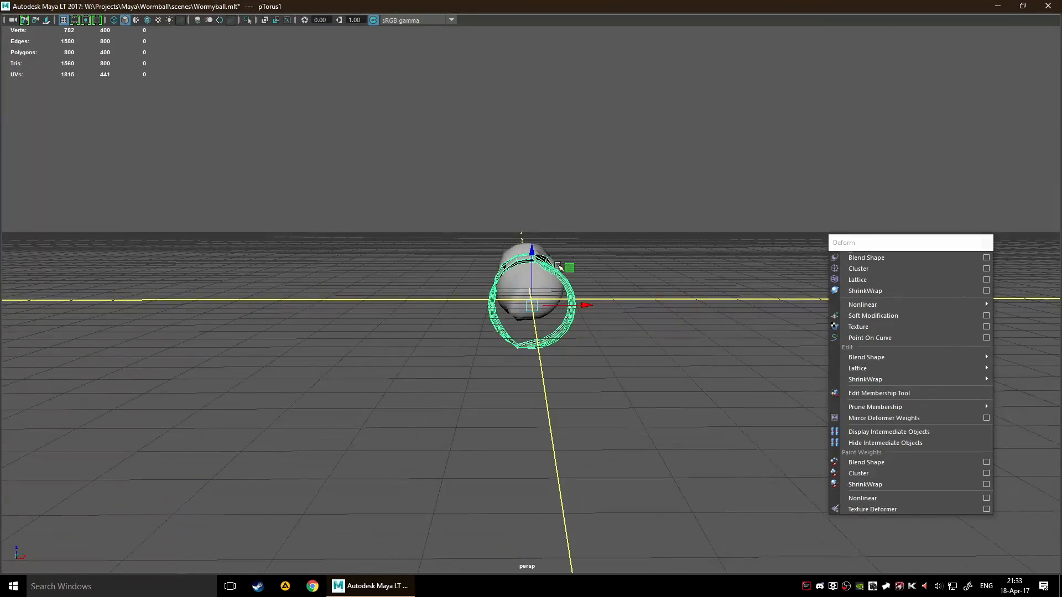
drag(536, 247, 689, 290)
Duplicate the sculpted sphere and raise the copy above the original
click(688, 286)
alt+drag(581, 250, 359, 231)
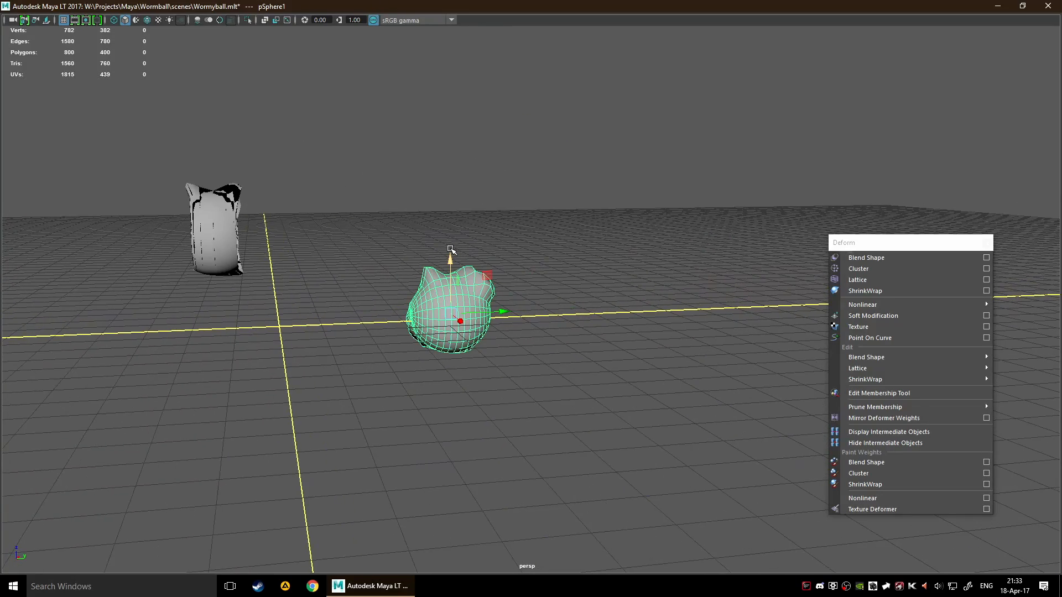
key(ctrl+d)
drag(453, 258, 423, 104)
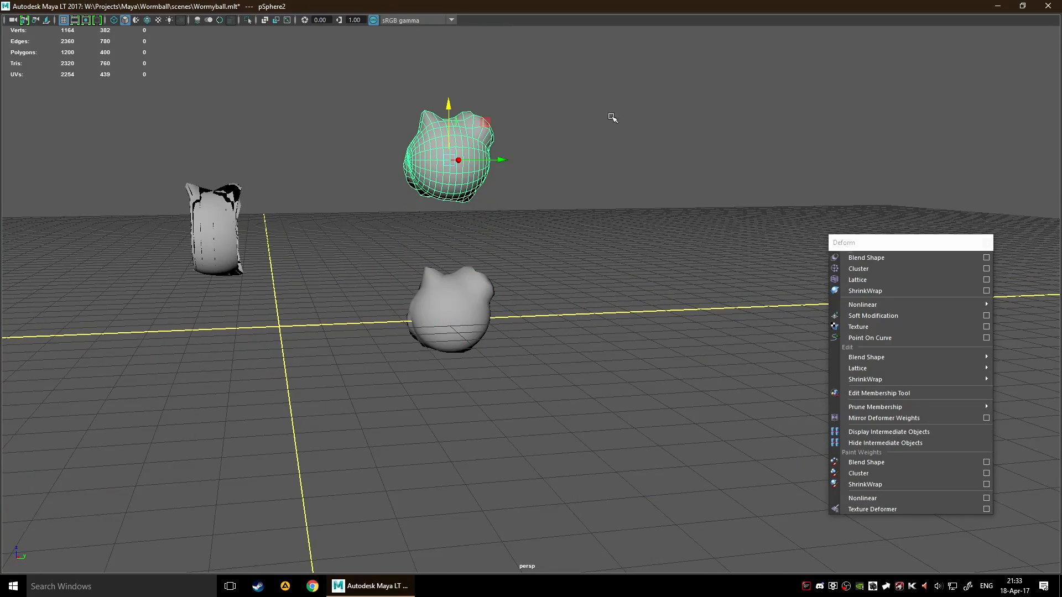
Delete the raised sphere copy and the shrink-wrapped torus
alt+drag(613, 118, 612, 183)
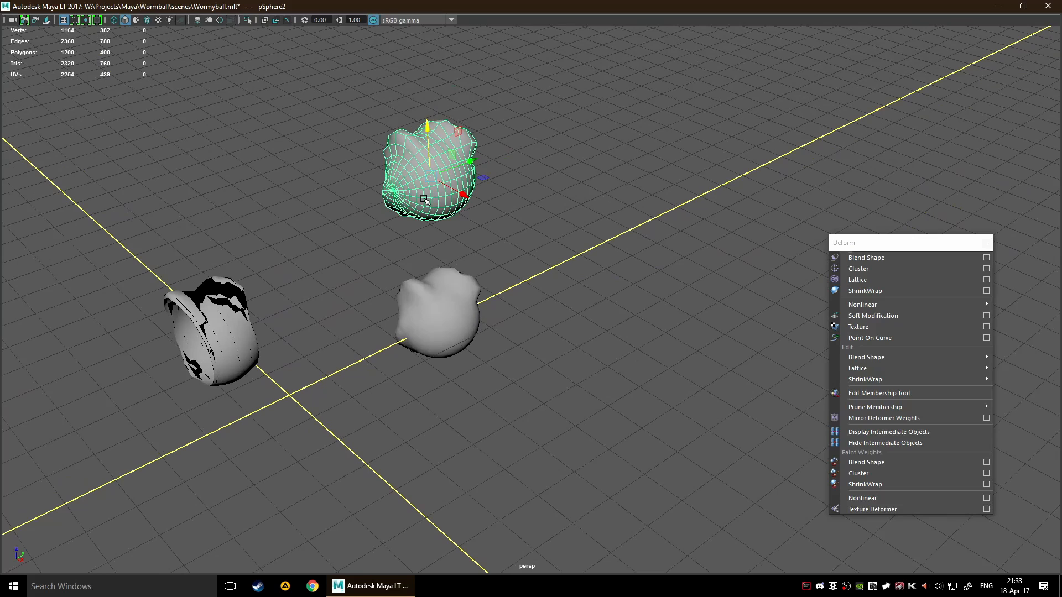
key(Delete)
alt+drag(569, 249, 474, 179)
click(473, 179)
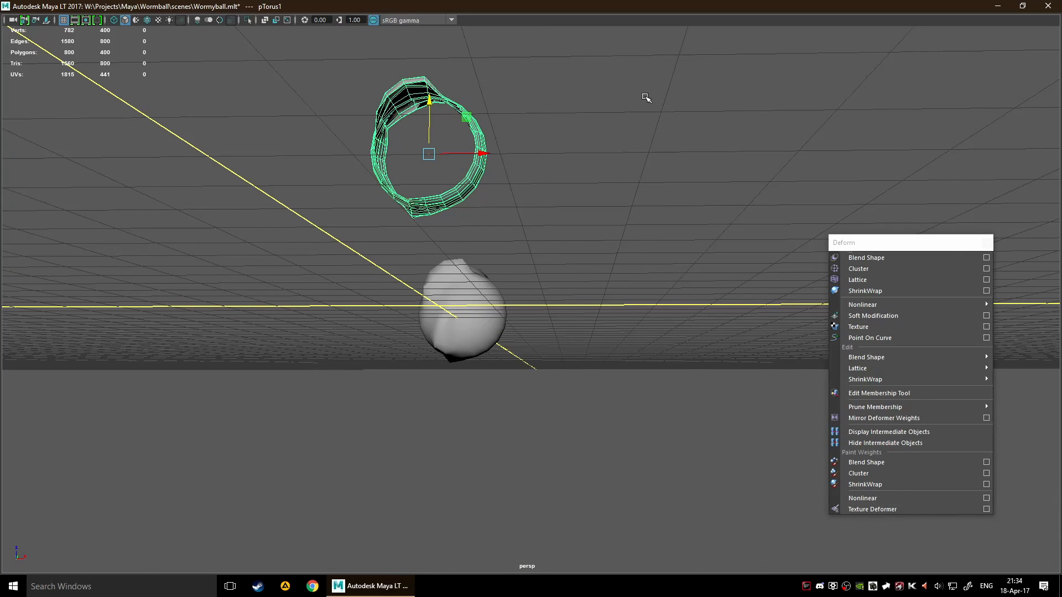
key(Delete)
Select the remaining sculpted sphere and move it back to the grid's origin
alt+drag(694, 108, 611, 190)
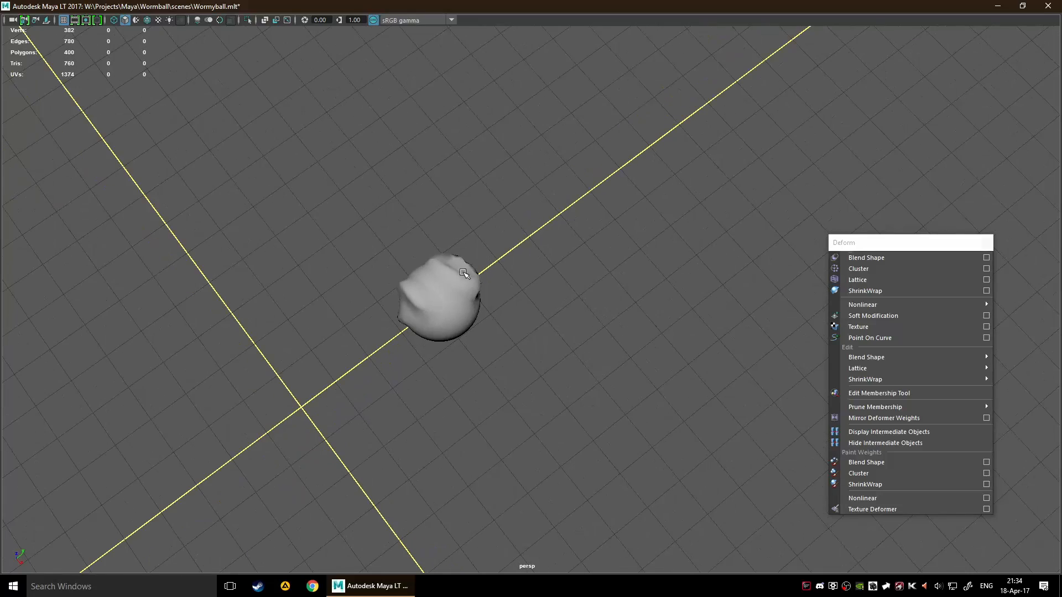
click(465, 273)
alt+drag(675, 267, 580, 240)
drag(517, 282, 303, 284)
alt+drag(514, 264, 612, 239)
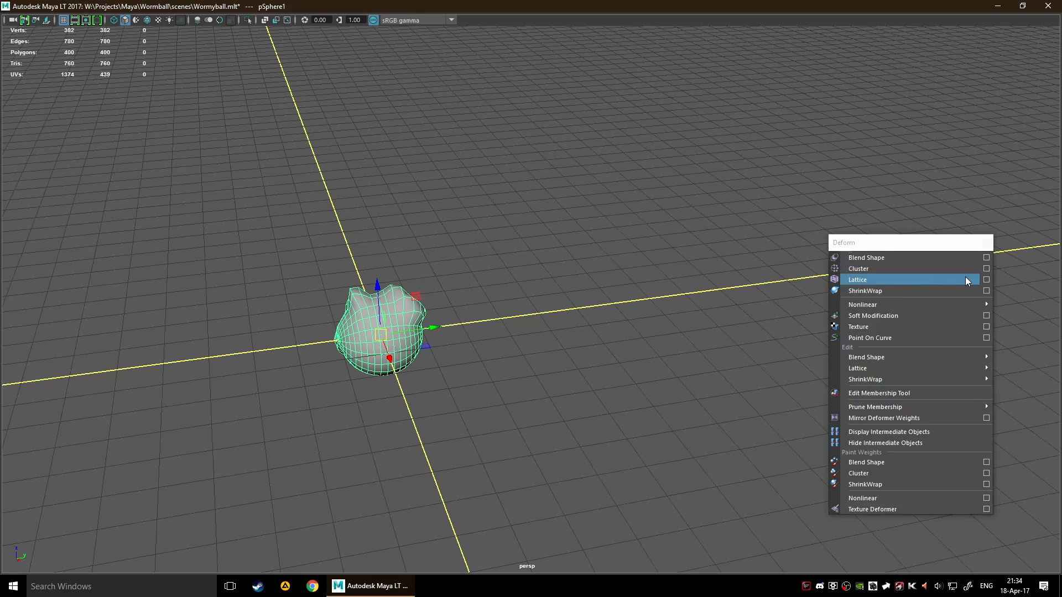
Check the Lattice options without changing them, and apply a Lattice deformer to the sculpted sphere
click(987, 280)
drag(404, 311, 687, 250)
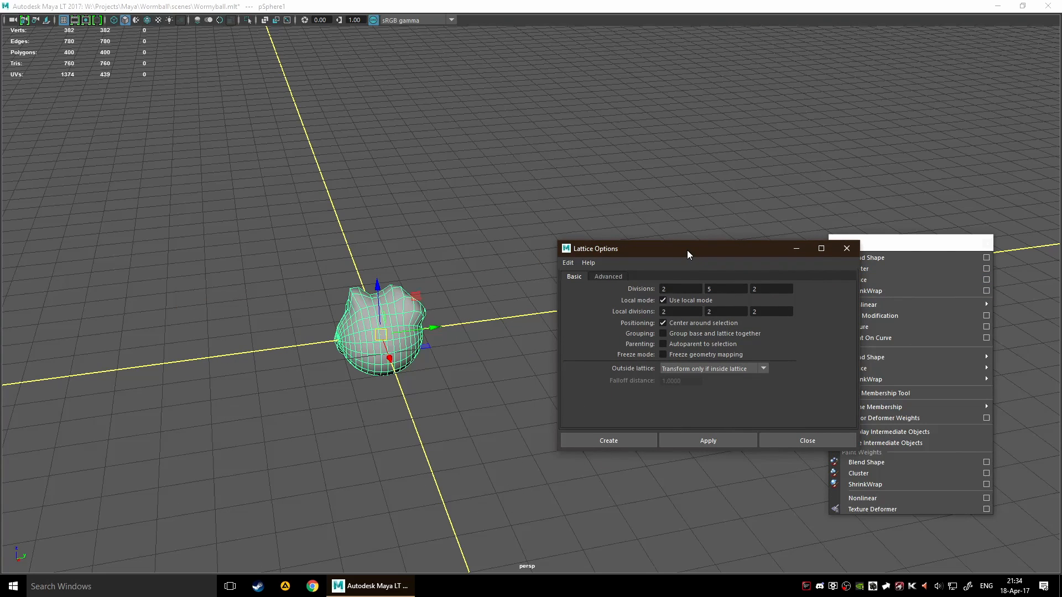
click(801, 441)
click(881, 280)
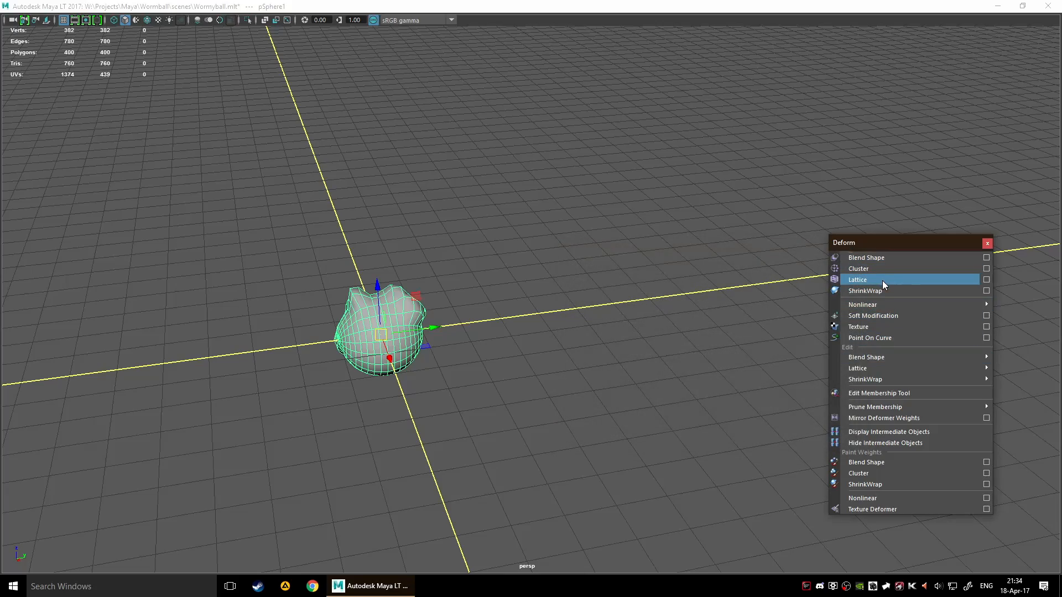
alt+drag(458, 316, 553, 319)
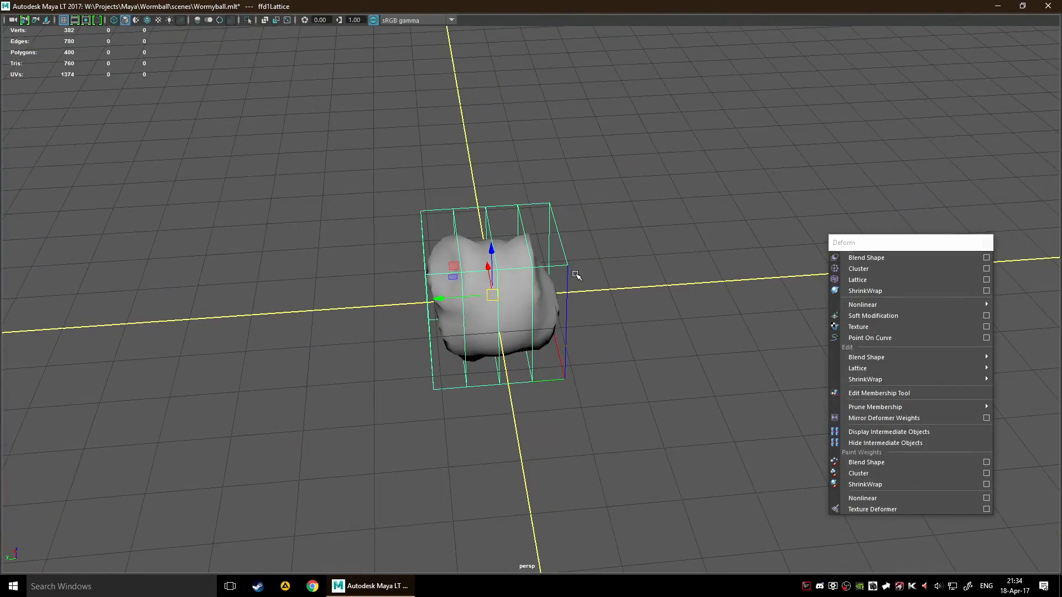
Select the lattice cage around the sphere and open the Channel Box beside it
click(611, 261)
alt+drag(614, 260, 567, 229)
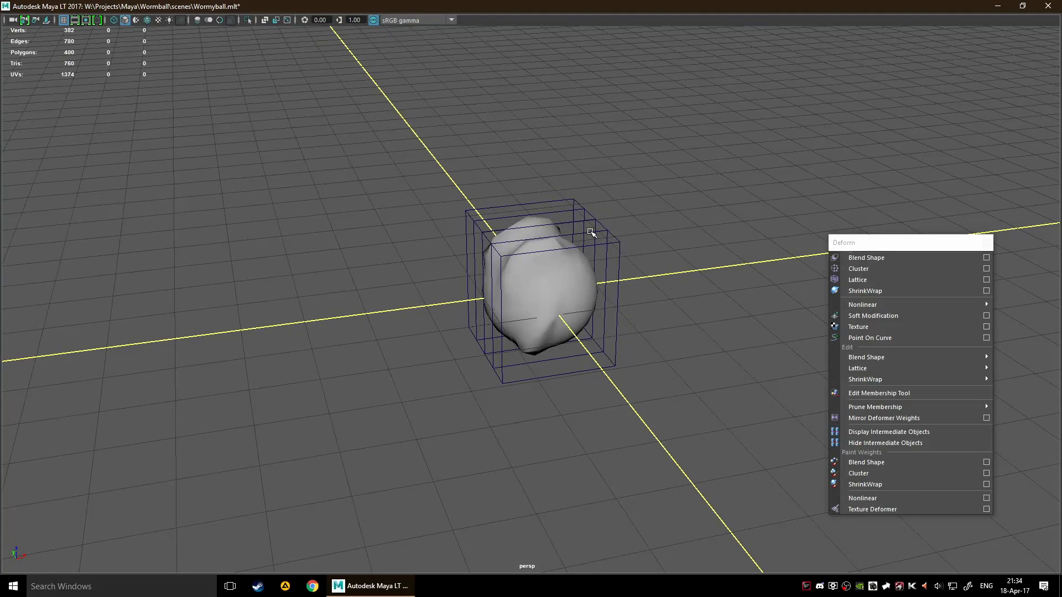
click(590, 232)
alt+drag(673, 194, 584, 286)
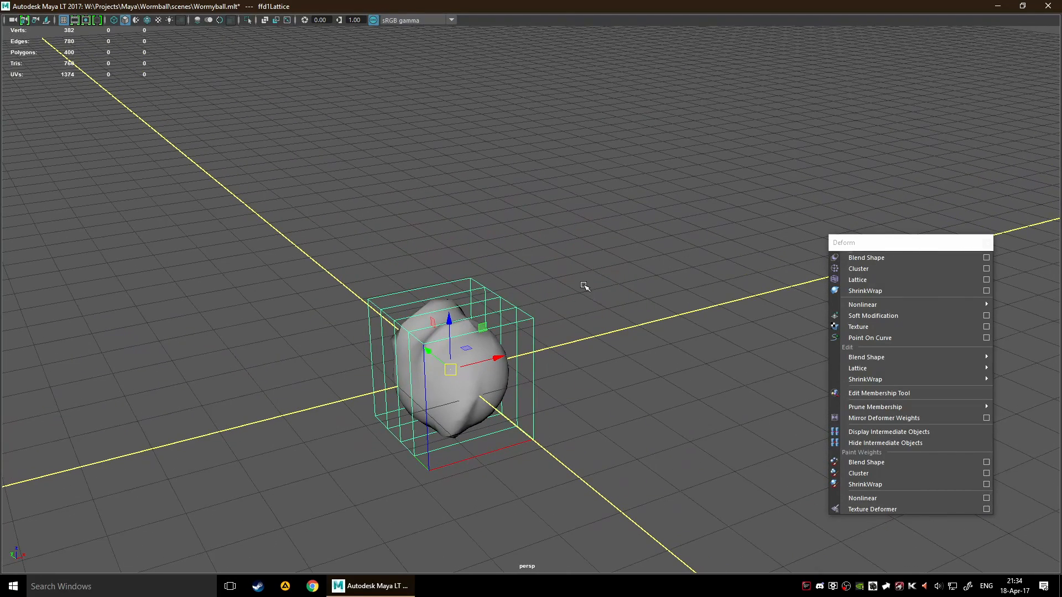
key(ctrl+shift+a)
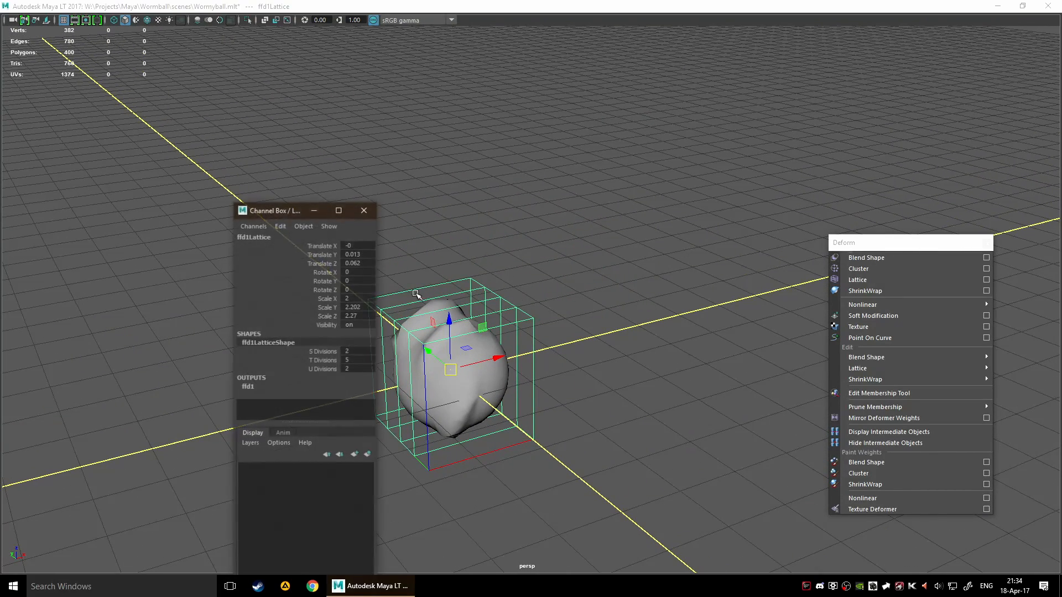
drag(279, 206, 227, 96)
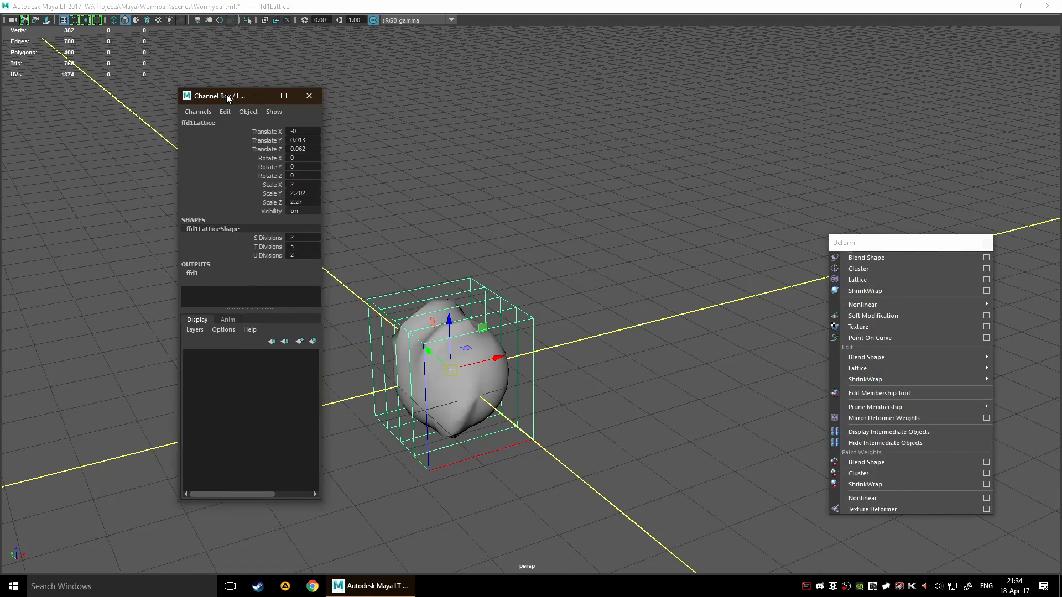
Set the lattice's S, T and U Divisions to 8 each
alt+drag(382, 275, 407, 278)
click(302, 237)
text(8)
key(Tab)
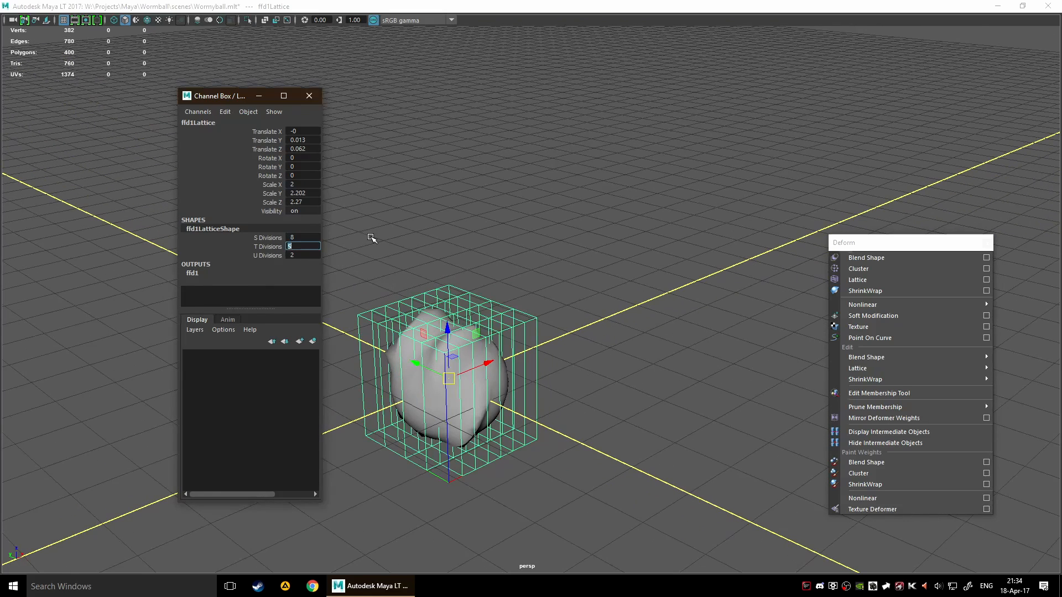
text(8)
key(Tab)
text(8)
key(Return)
alt+drag(372, 238, 707, 230)
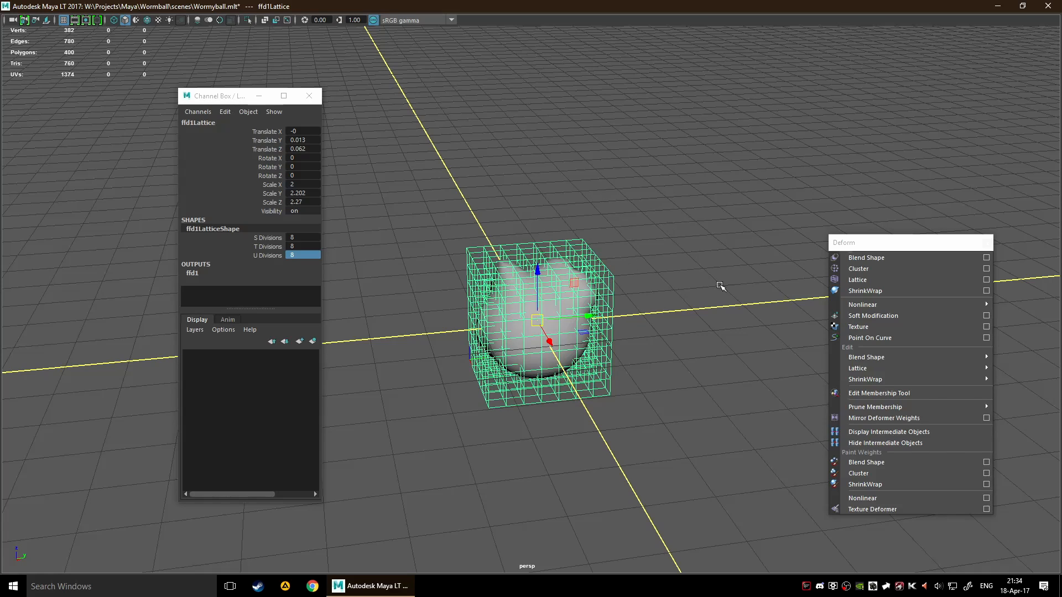
Look at the ffd1 deformer's Envelope and Local Influence attributes, and close the Channel Box
click(194, 273)
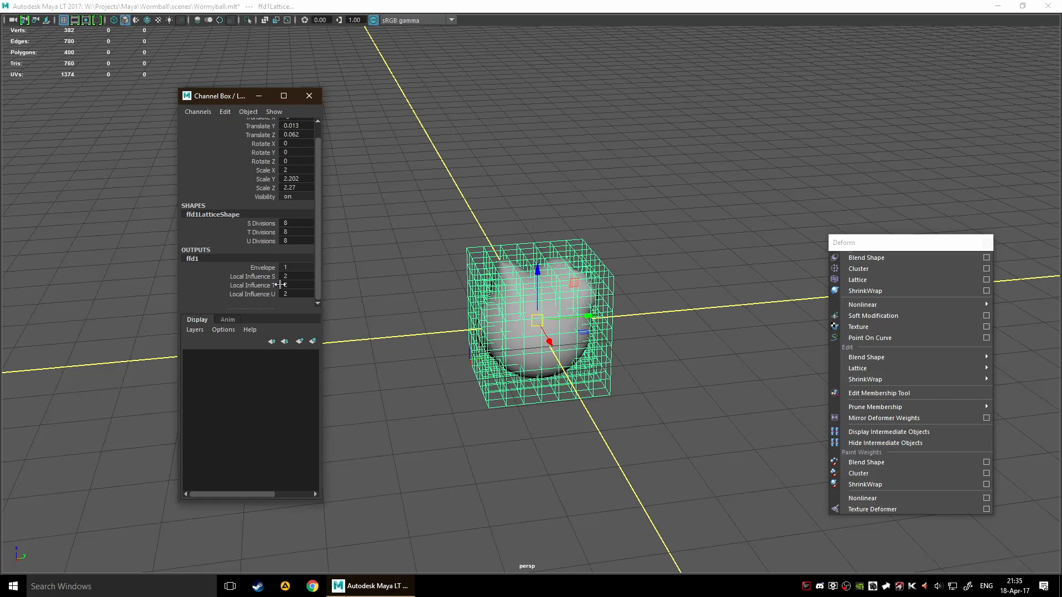
click(271, 268)
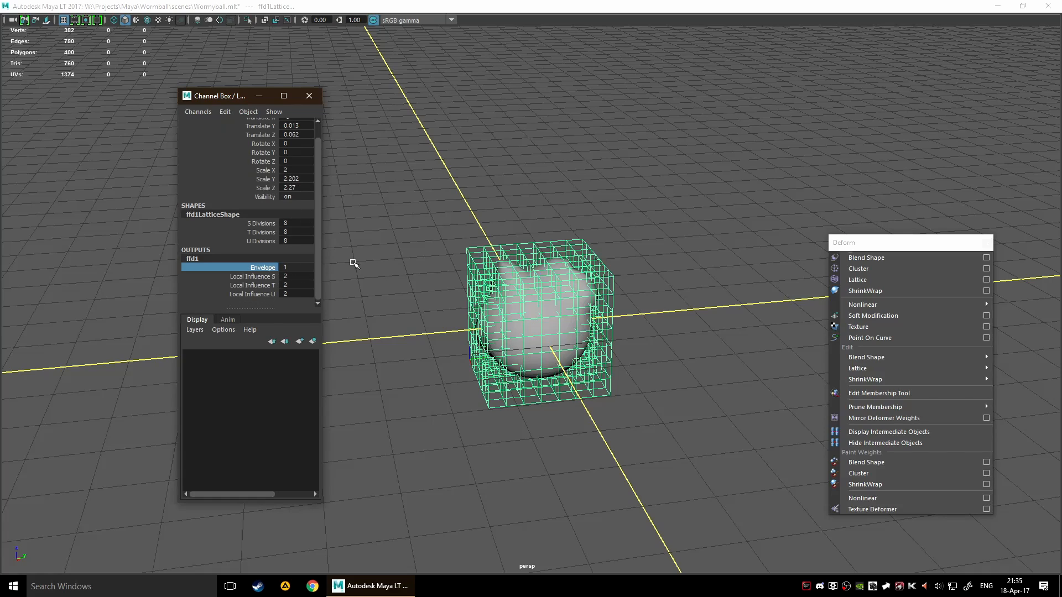
middle_drag(399, 264, 412, 270)
click(306, 98)
Switch the lattice to Lattice Point mode and select the group of points at its upper corner on the negative Y side
scroll(510, 241, up, 2)
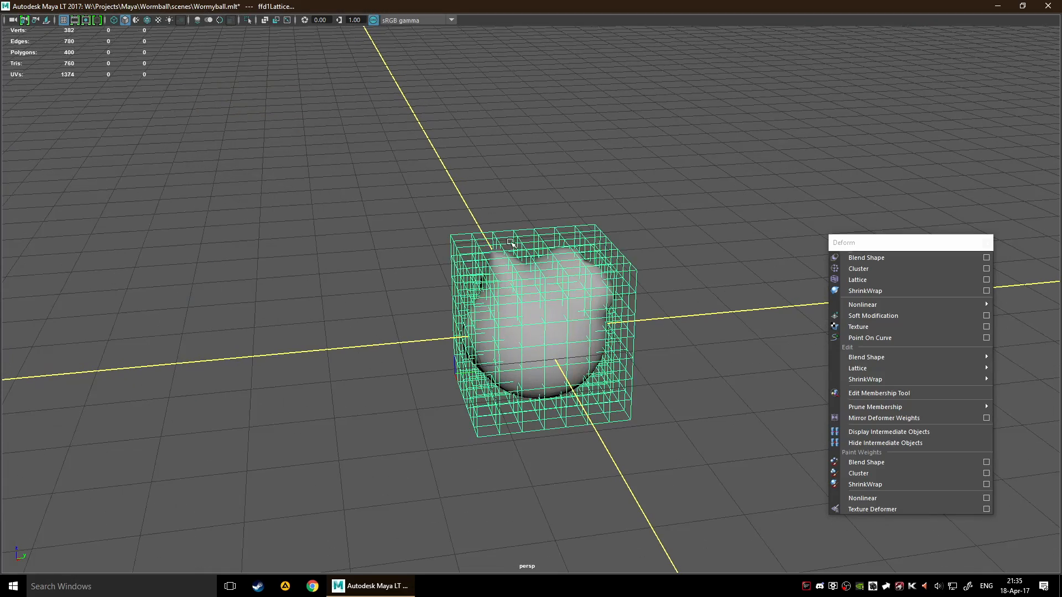
click(442, 248)
click(465, 252)
alt+drag(417, 248, 405, 238)
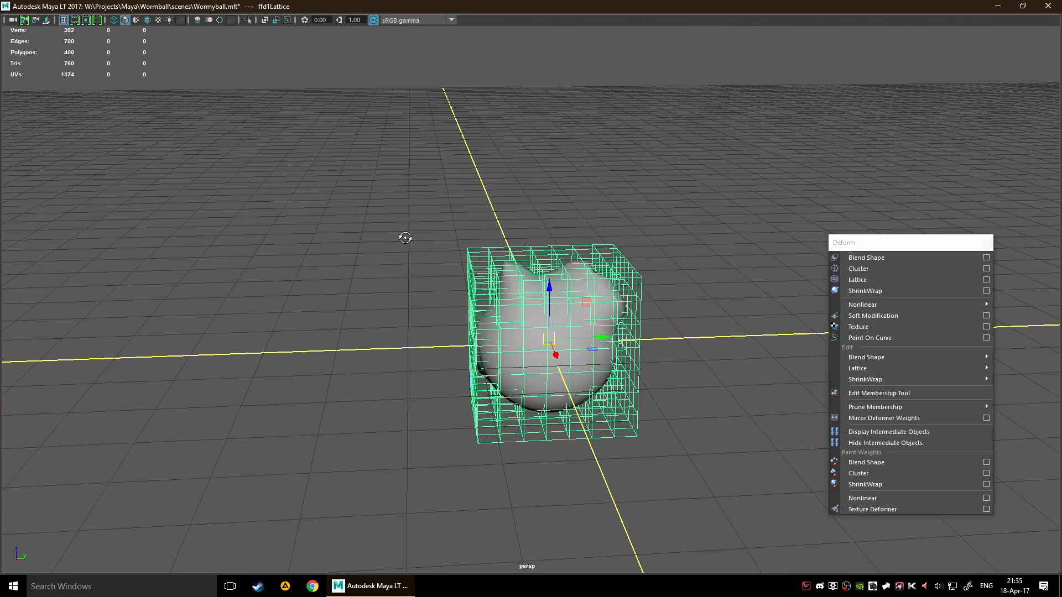
right_click(474, 252)
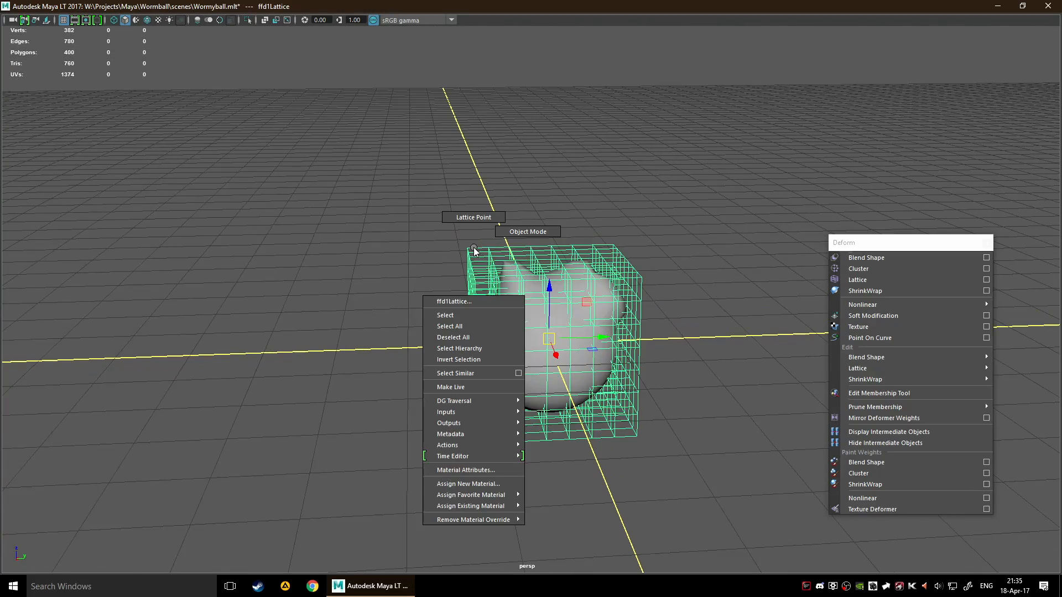
click(474, 217)
scroll(426, 255, up, 2)
alt+drag(423, 254, 512, 313)
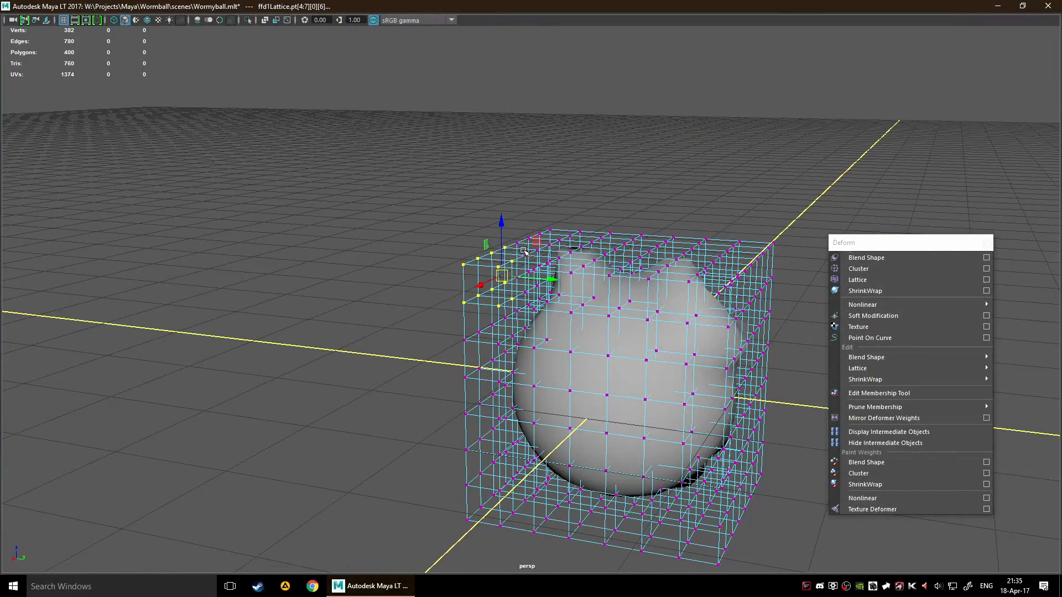
Try moving the selected upper corner lattice points and undo the moves
drag(524, 251, 492, 219)
key(ctrl+z)
alt+drag(313, 266, 676, 384)
scroll(548, 296, down, 4)
key(ctrl+z)
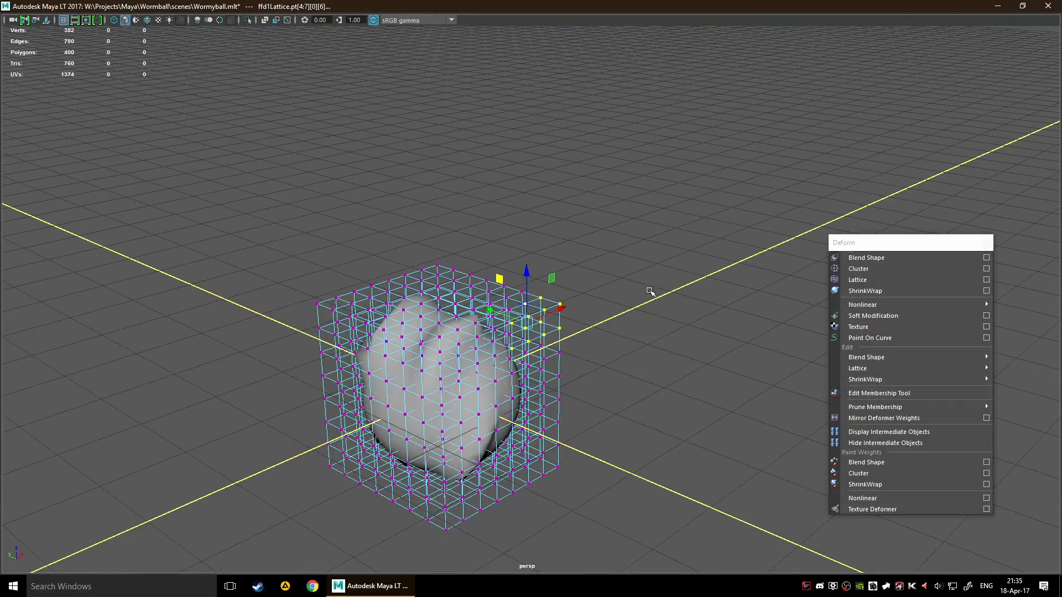
Select the upper and middle points on the lattice's positive Y side and pull them outward to bulge the mesh
drag(273, 257, 303, 328)
alt+drag(166, 354, 223, 333)
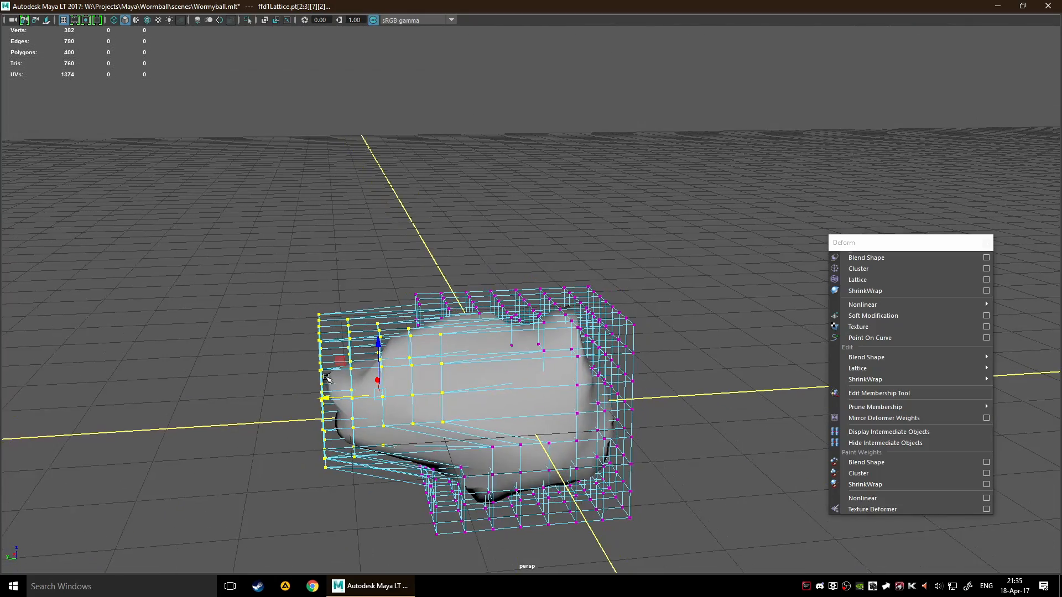
drag(342, 364, 425, 337)
alt+drag(266, 327, 465, 362)
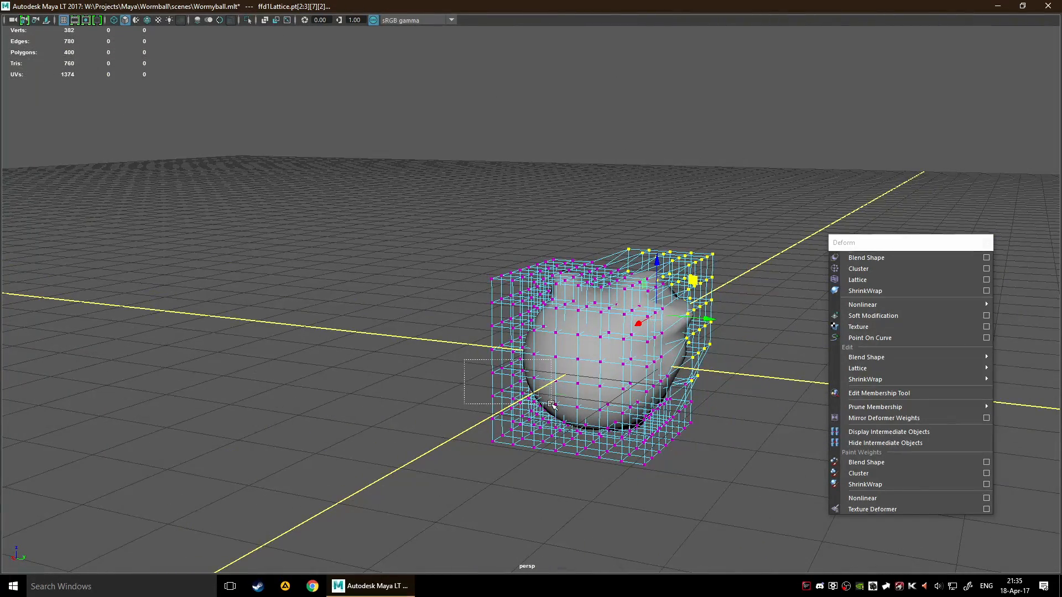
Select the lower corner points on the lattice's negative Y side and pull them outward to stretch the mesh
drag(551, 404, 551, 404)
drag(578, 362, 520, 364)
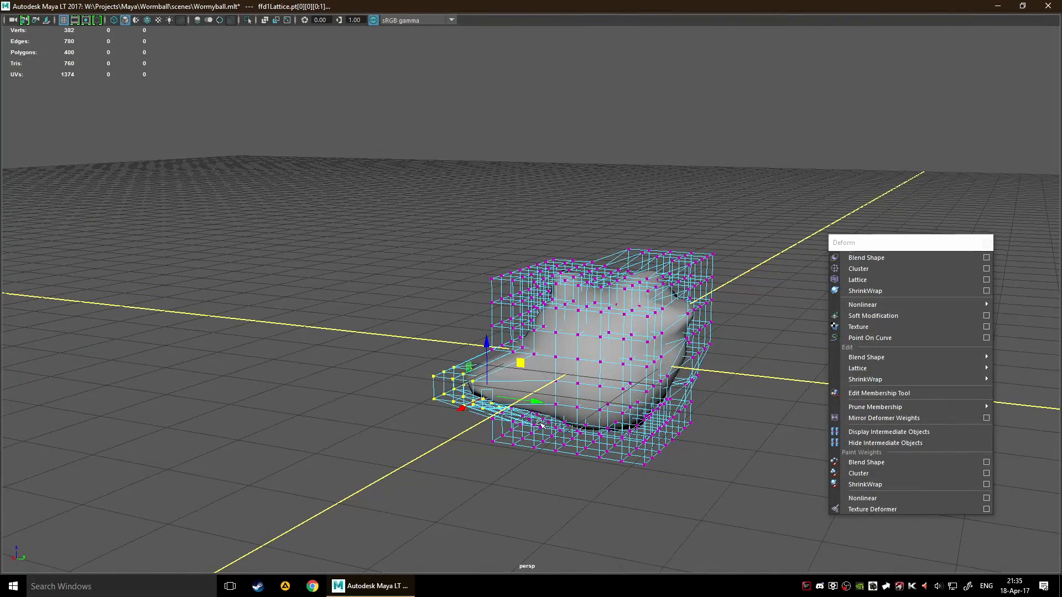
alt+drag(541, 423, 573, 442)
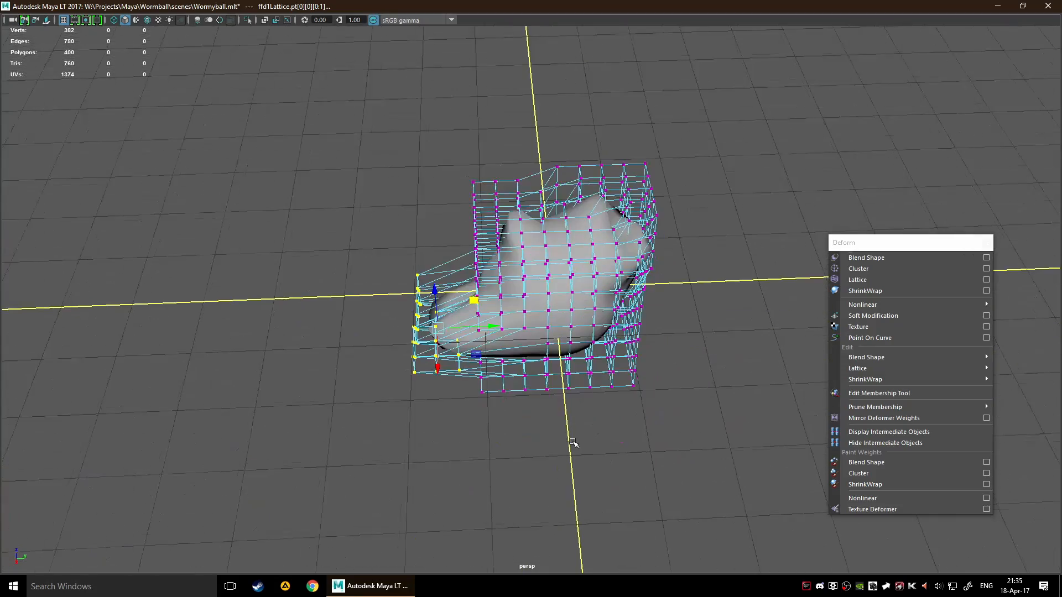
Try sliding the sphere through the deformed lattice and shifting the lattice itself, undoing the lattice move
click(530, 237)
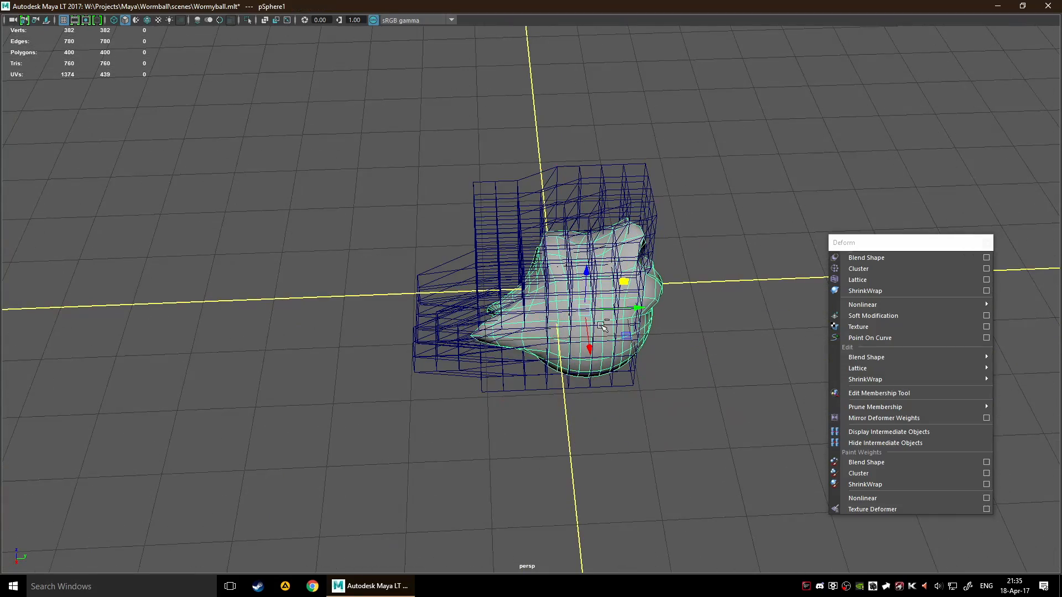
alt+drag(602, 326, 612, 371)
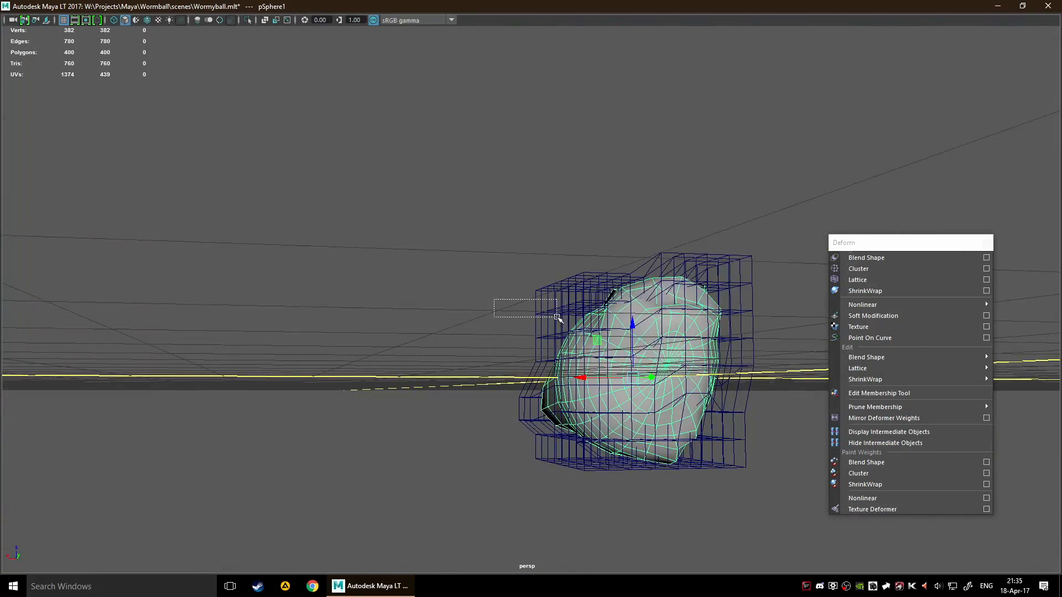
drag(557, 317, 680, 389)
drag(633, 334, 617, 317)
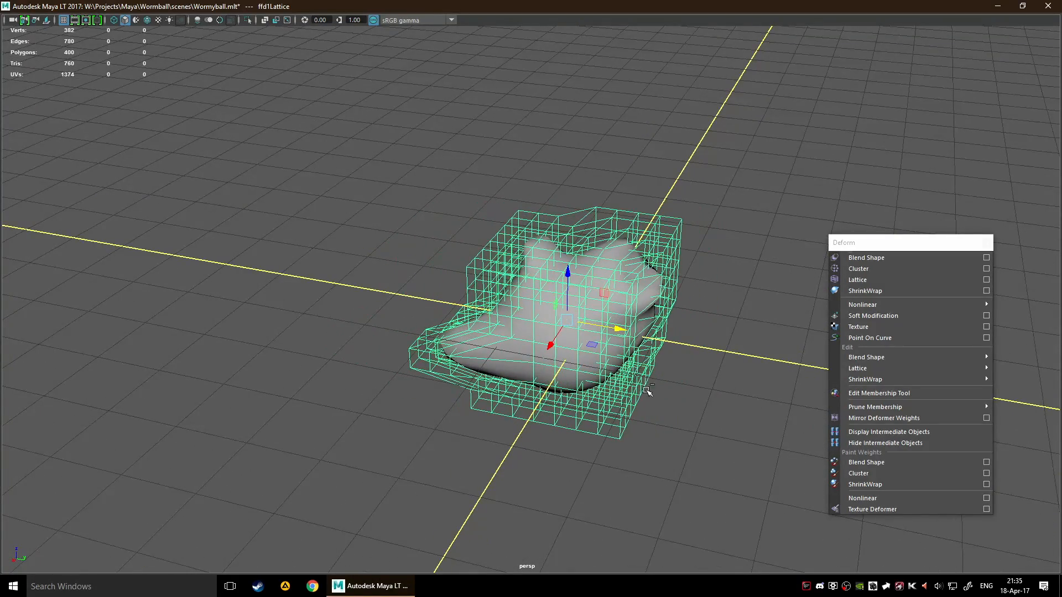
key(ctrl+z)
click(540, 361)
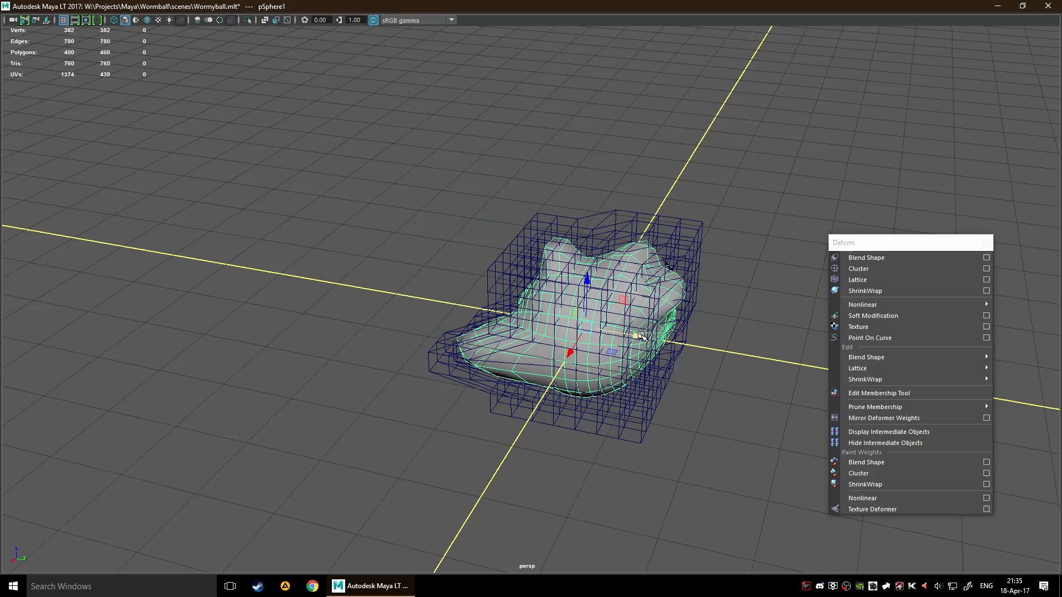
drag(641, 335, 459, 368)
Examine the lattice-deformed sphere and its cage from the sides and from above
drag(374, 350, 649, 116)
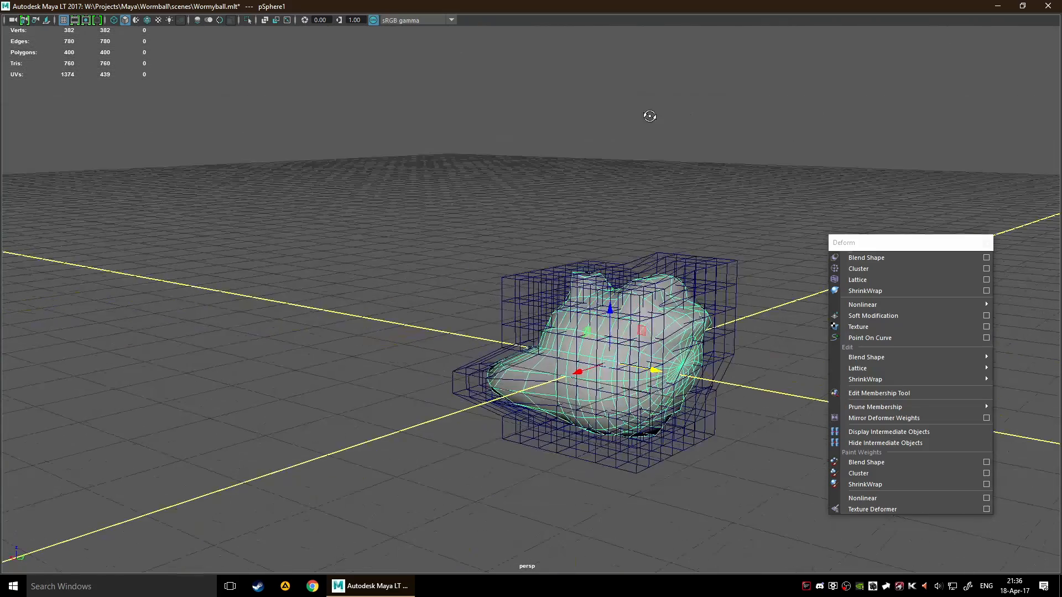
alt+drag(676, 182, 625, 271)
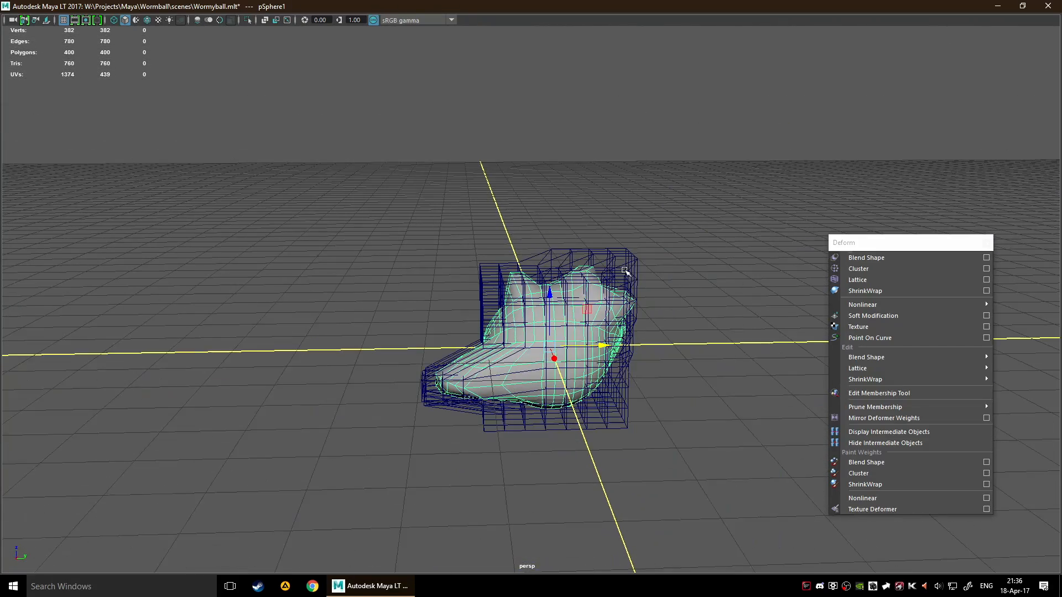
mouse_move(598, 352)
mouse_down()
mouse_move(847, 327)
mouse_move(569, 319)
mouse_move(691, 322)
mouse_move(595, 317)
mouse_move(805, 310)
mouse_move(587, 318)
mouse_move(806, 308)
mouse_move(533, 348)
mouse_move(599, 363)
mouse_up()
alt+drag(700, 321, 629, 373)
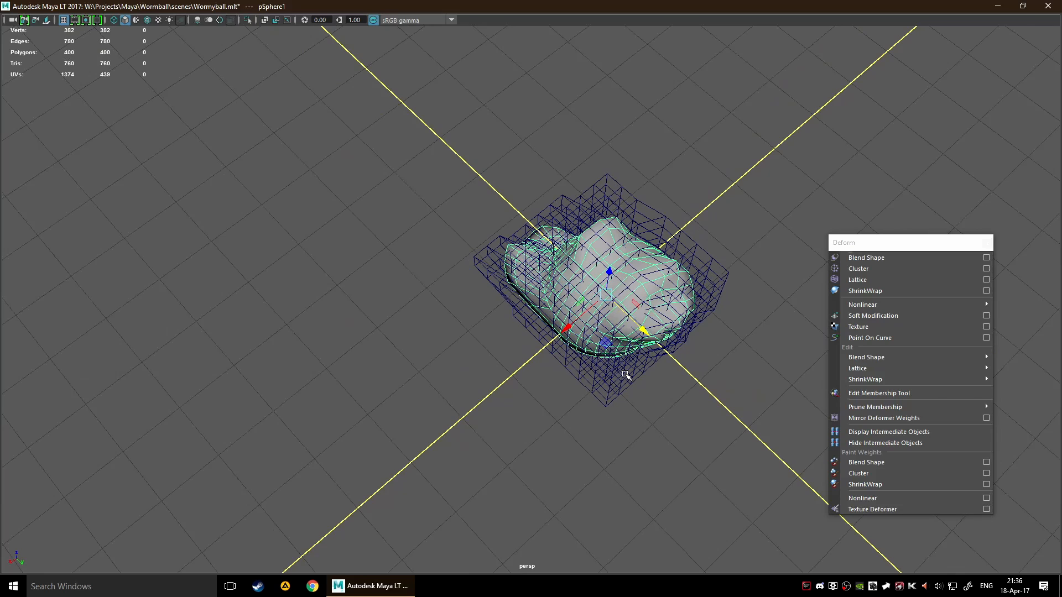
alt+middle_drag(628, 312, 557, 297)
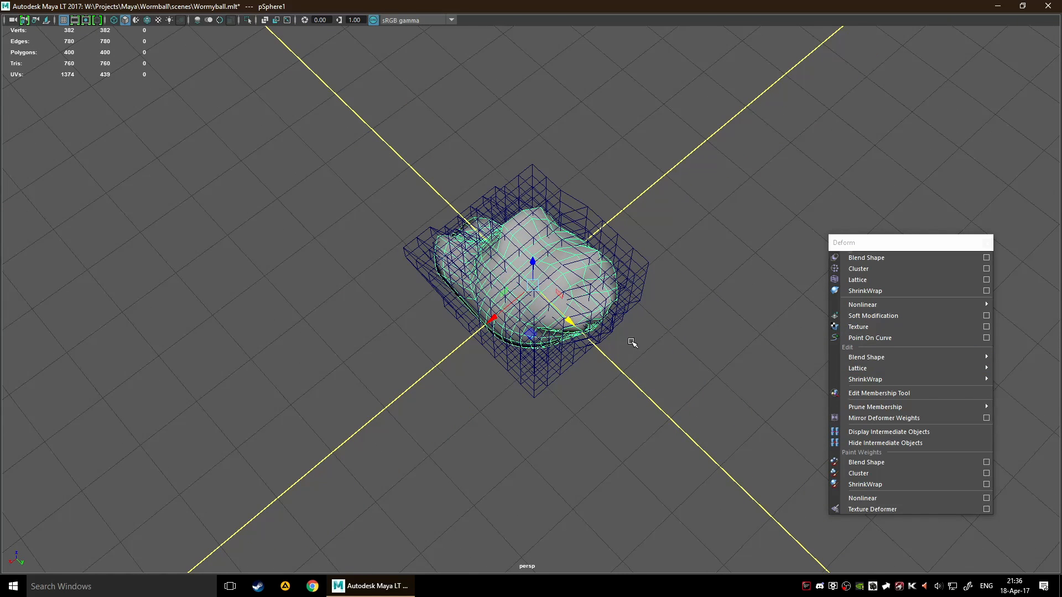
alt+drag(625, 342, 693, 308)
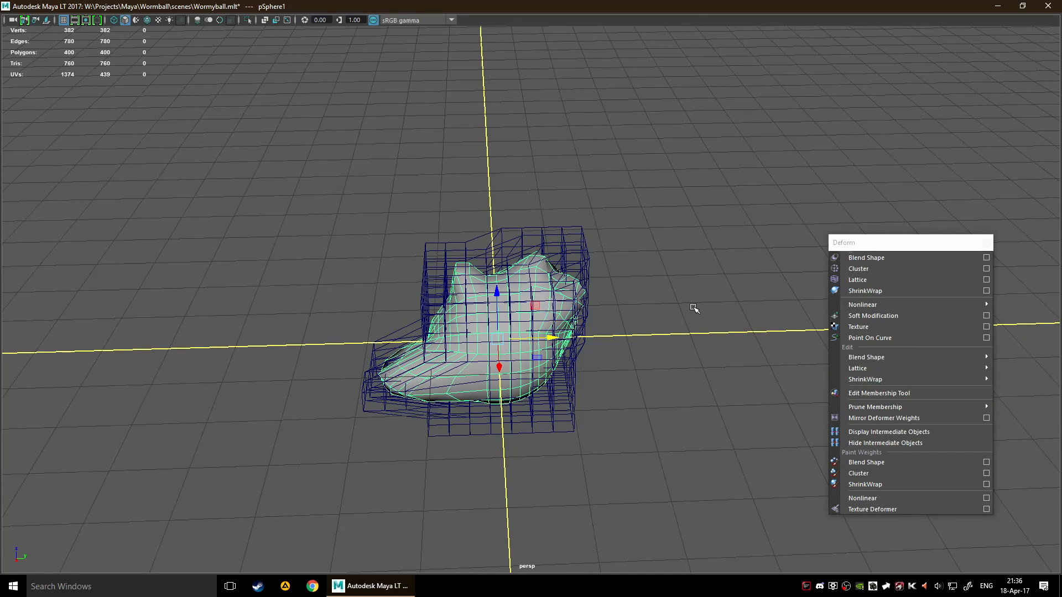
alt+drag(602, 306, 600, 298)
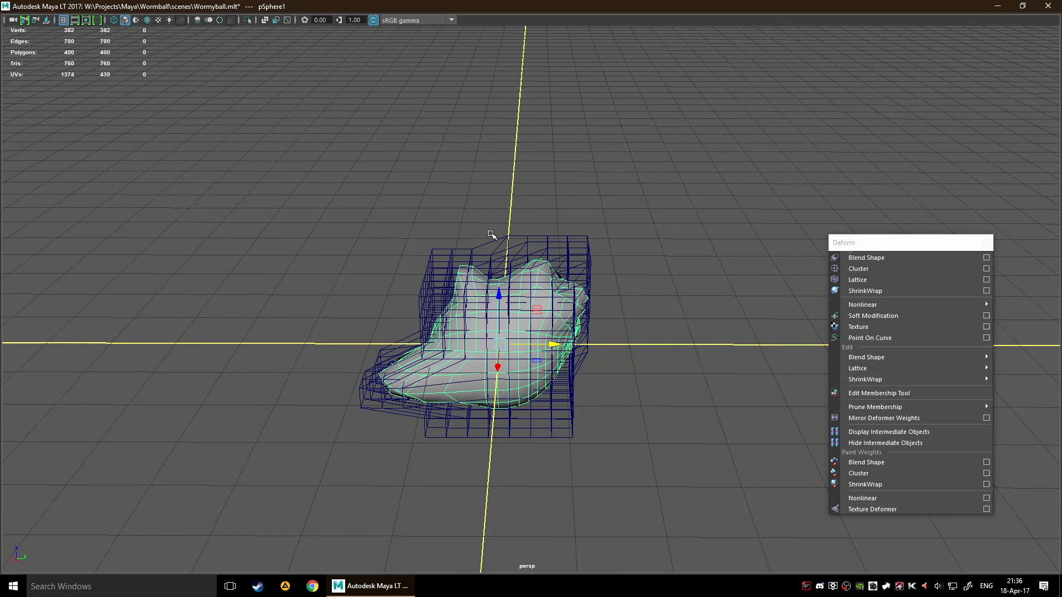
alt+drag(637, 305, 704, 315)
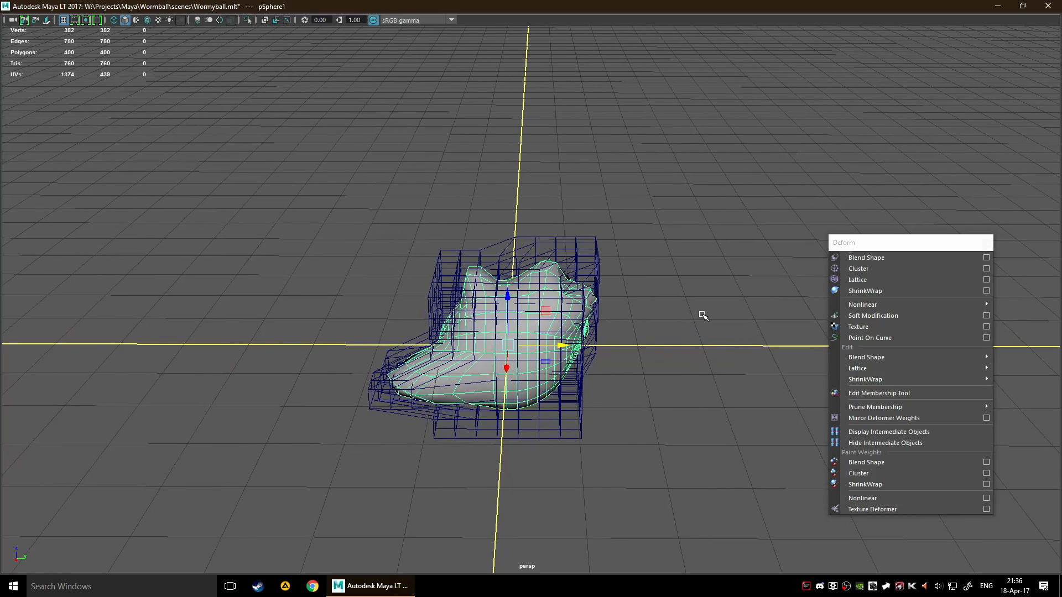
Return the lattice to Lattice Point mode and select the points at its upper corner on the positive Y side
scroll(671, 301, up, 3)
click(649, 261)
click(634, 253)
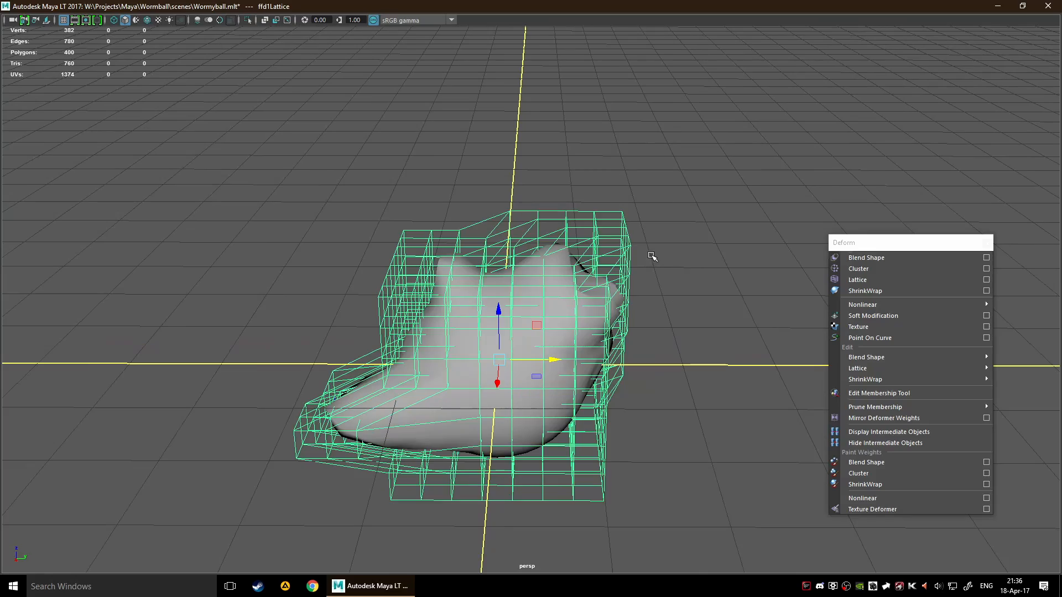
right_drag(576, 243, 598, 227)
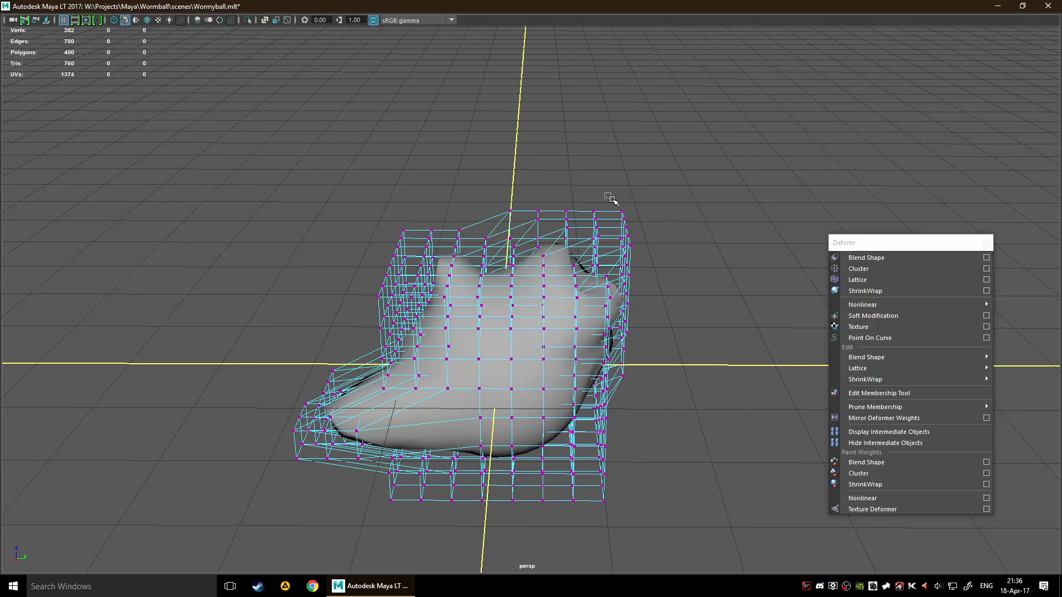
drag(611, 199, 645, 266)
Try moving the selected positive Y corner points and undo the change
alt+drag(645, 267, 564, 274)
drag(701, 264, 72, 133)
key(ctrl+z)
Pull the upper points on the lattice's positive Y side outward and return the lattice to object selection
alt+right_drag(349, 343, 363, 271)
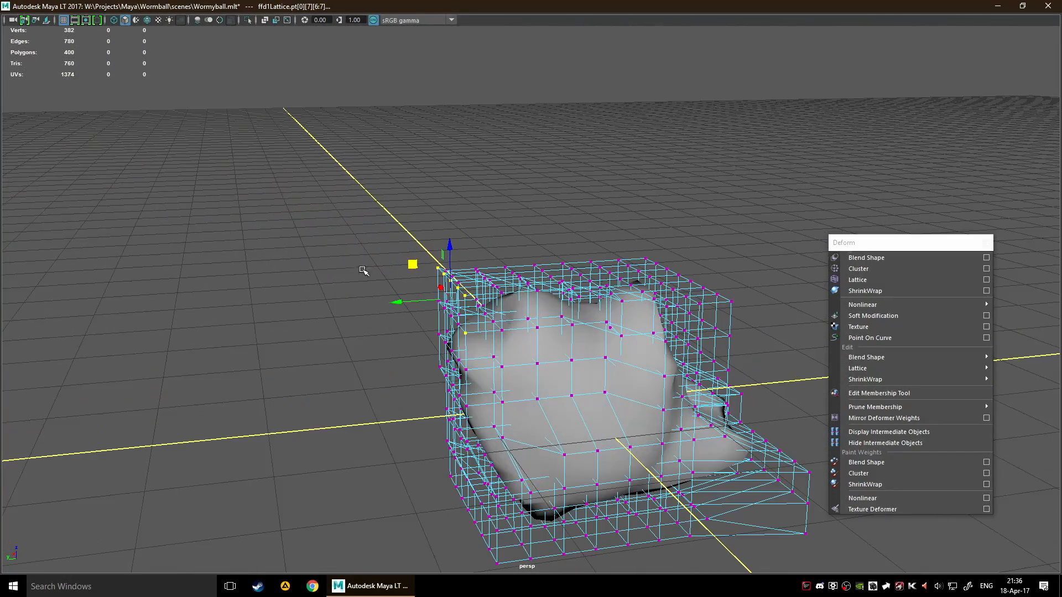
drag(363, 257, 519, 354)
alt+drag(374, 364, 498, 376)
drag(418, 313, 390, 297)
click(494, 364)
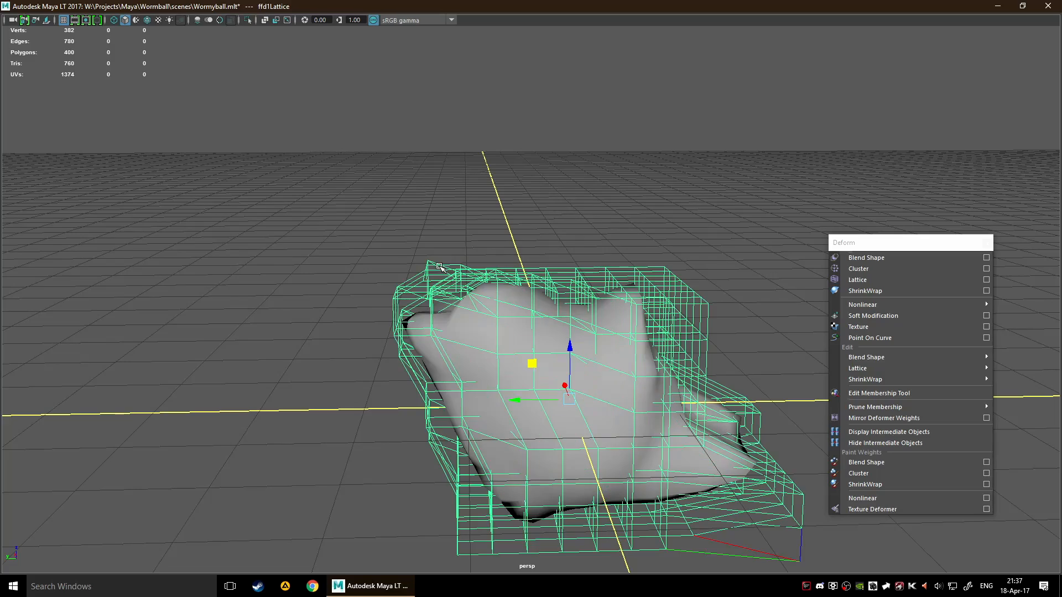
Switch the lattice to Lattice Point mode and turn on the View Selected isolation for the viewport
right_drag(440, 267, 442, 239)
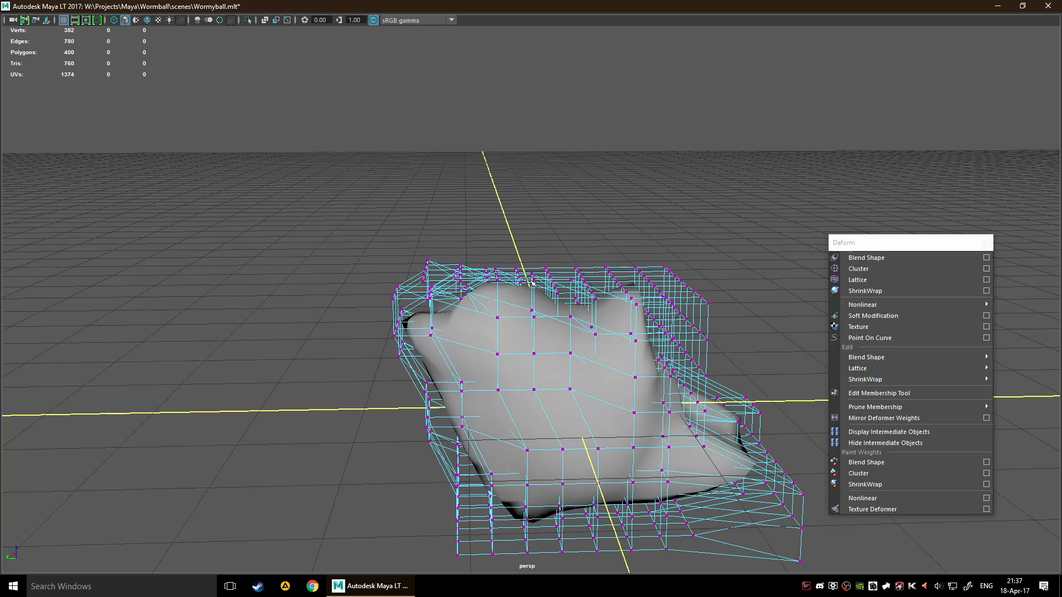
key(ctrl+1)
scroll(535, 287, down, 7)
key(ctrl+1)
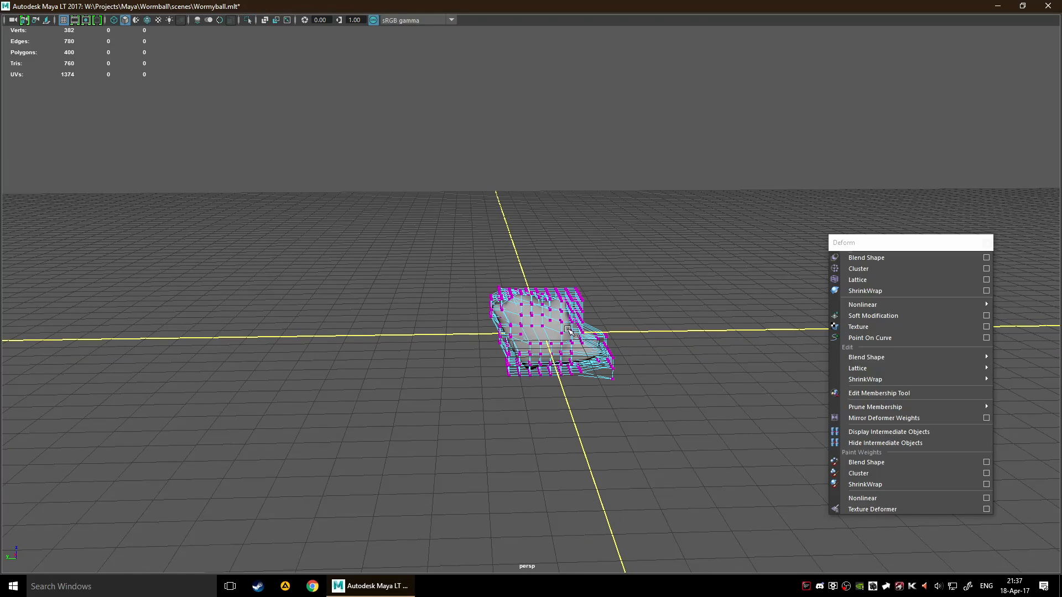
alt+drag(581, 338, 680, 355)
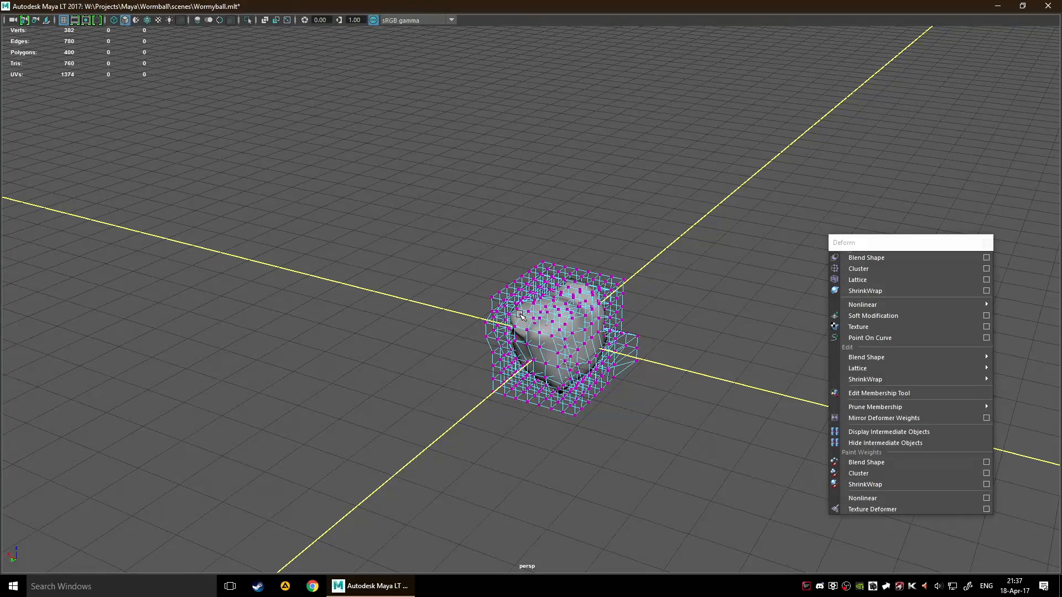
key(space)
click(529, 292)
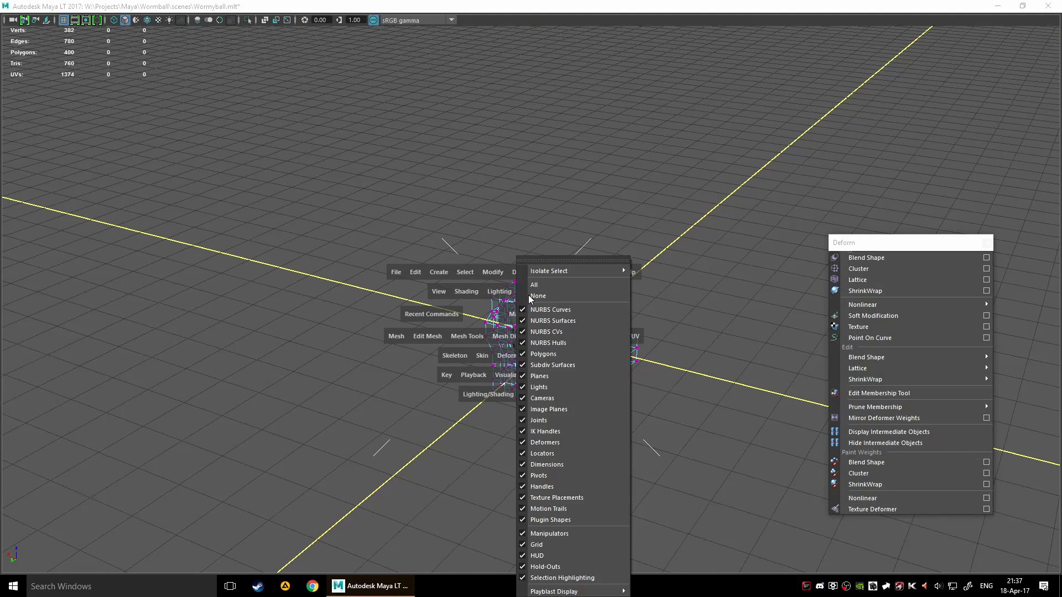
mouse_move(535, 271)
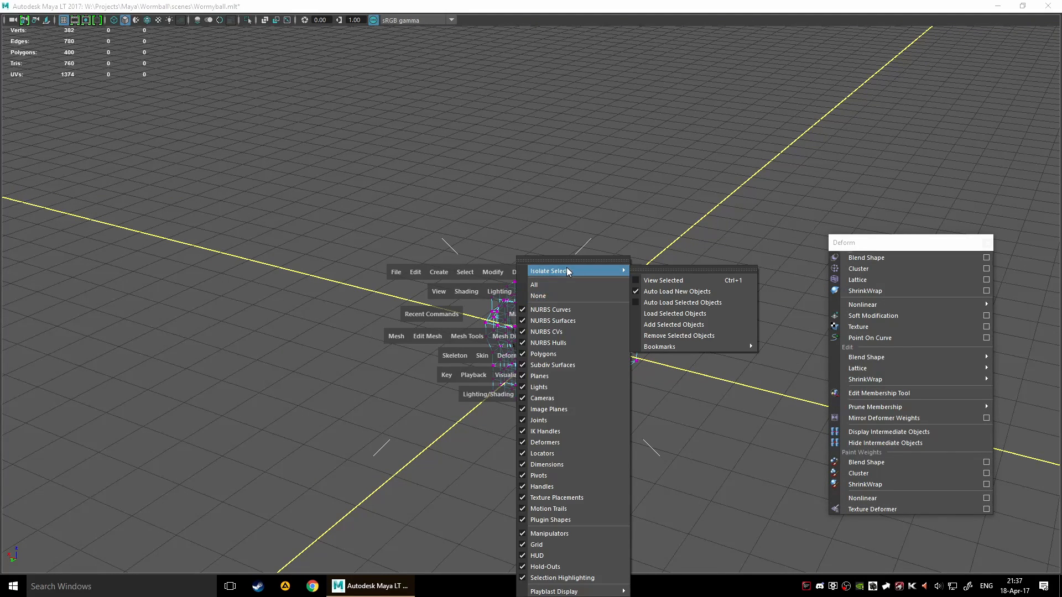
click(664, 279)
key(ctrl+z)
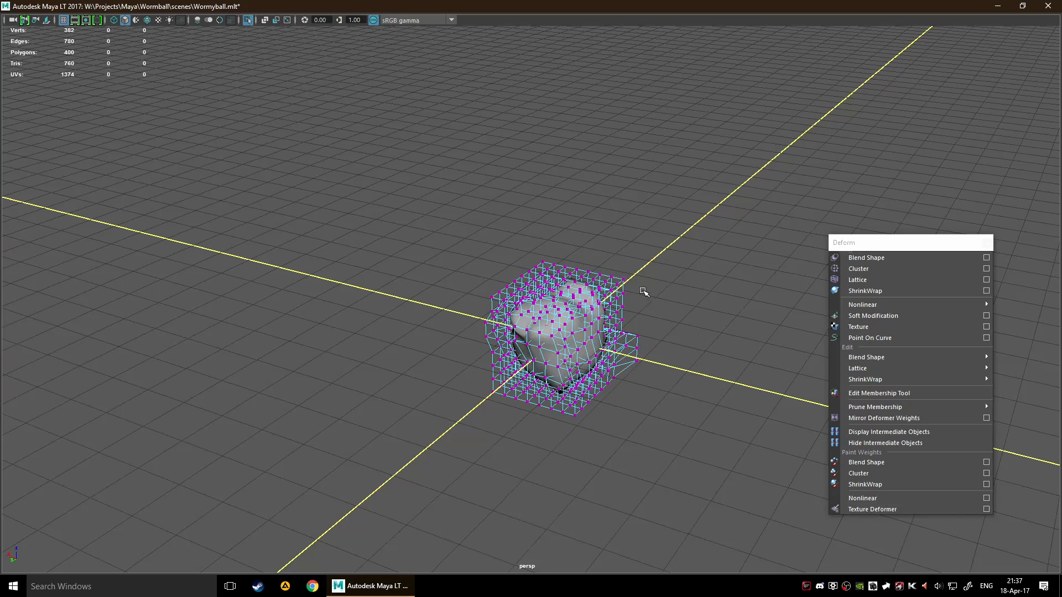
Select the protruding upper lattice points on the positive Y side and pull them further outward along Y, answering the autosave prompt
alt+drag(664, 308, 567, 309)
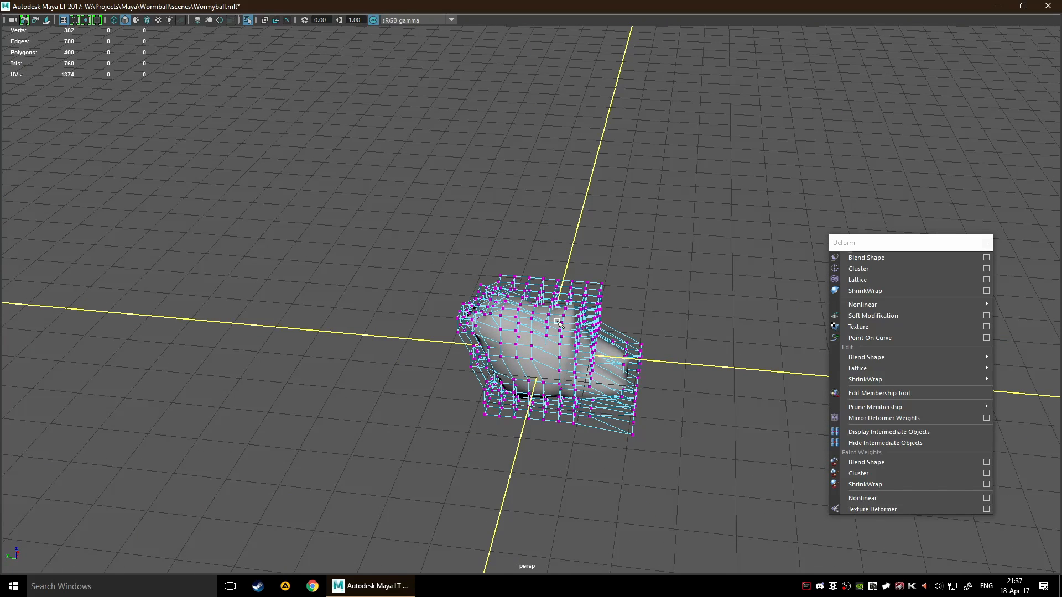
alt+right_drag(459, 340, 575, 293)
alt+middle_drag(575, 294, 576, 242)
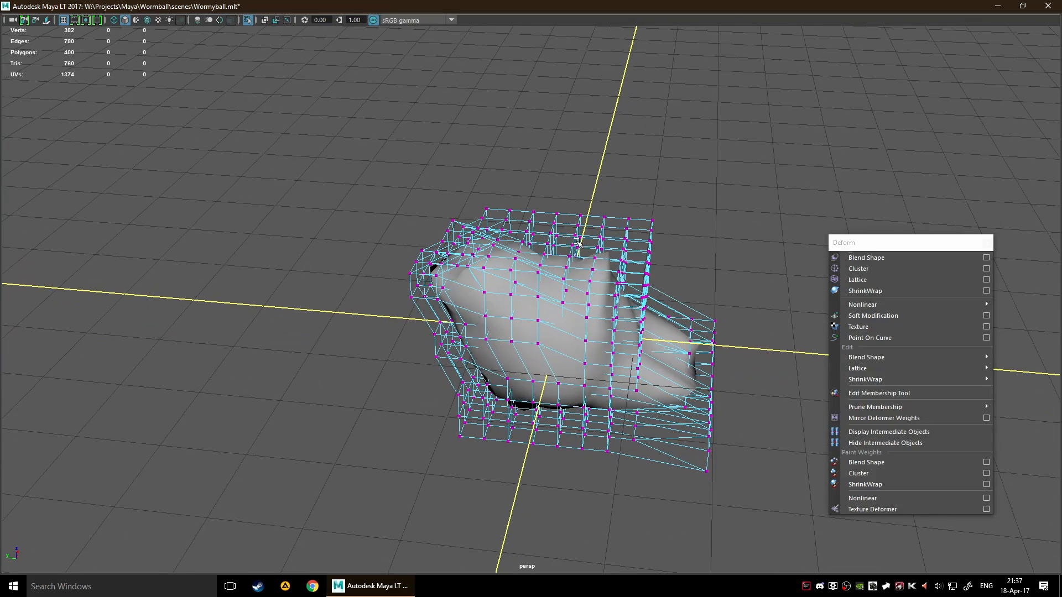
drag(388, 248, 445, 332)
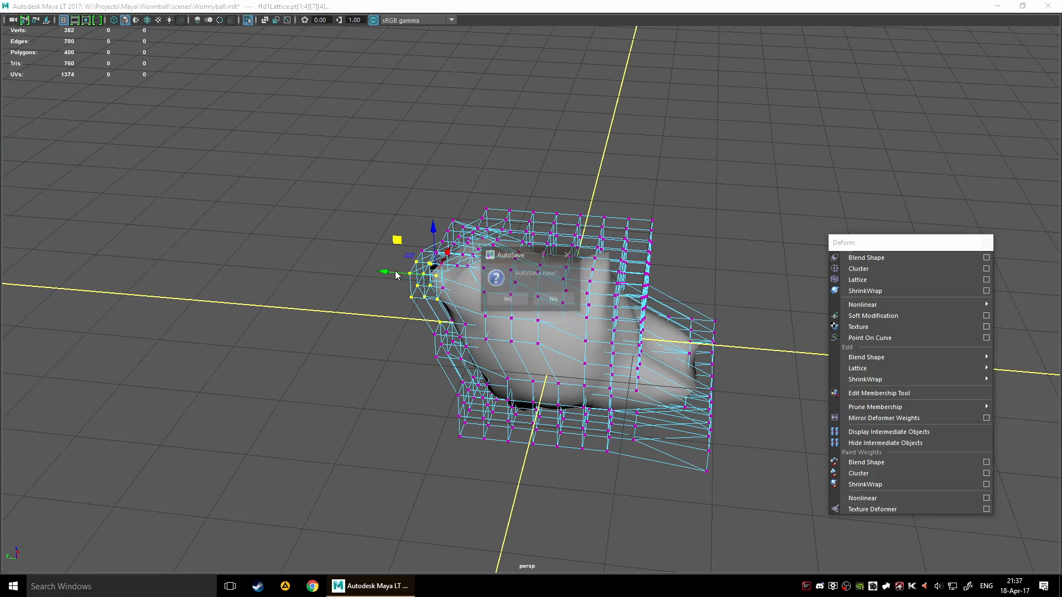
click(520, 295)
drag(385, 271, 356, 268)
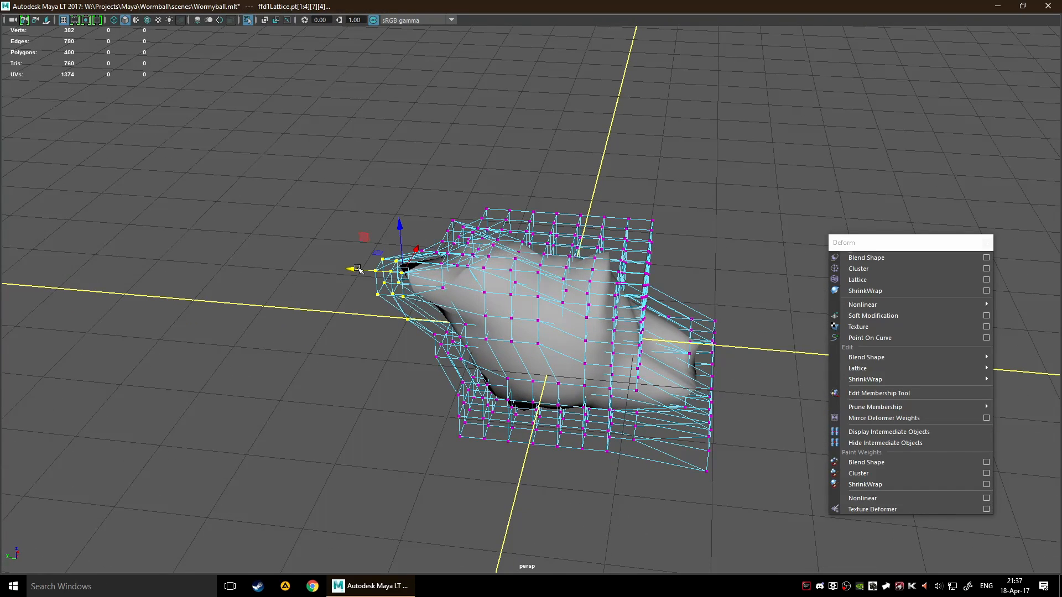
Try moving a group of upper lattice points on the negative Y side, undo the change and clear the selection
click(435, 385)
alt+drag(746, 323, 644, 276)
click(642, 275)
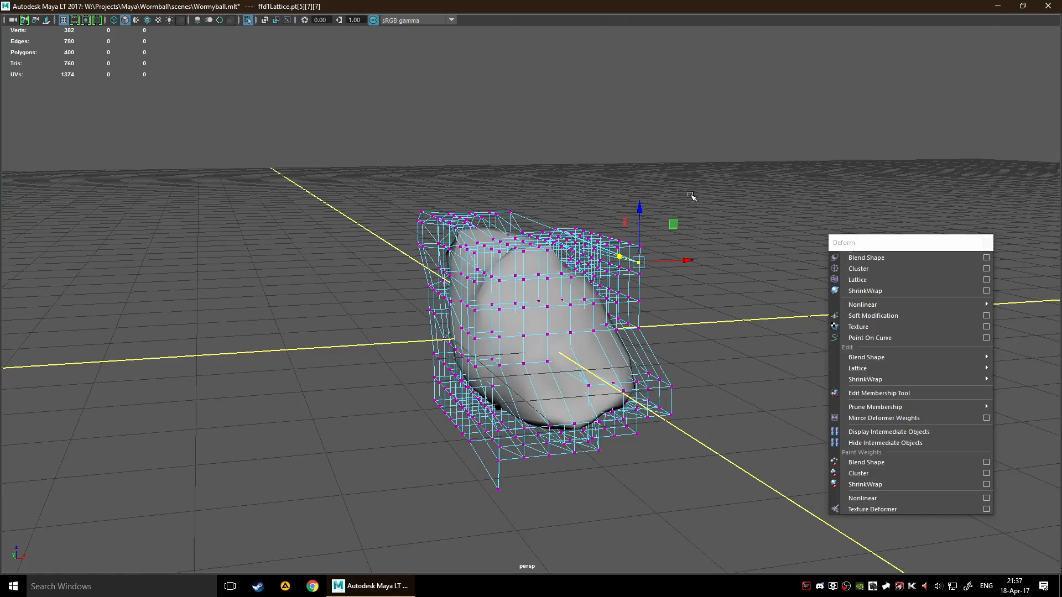
alt+drag(693, 197, 785, 239)
drag(626, 211, 581, 250)
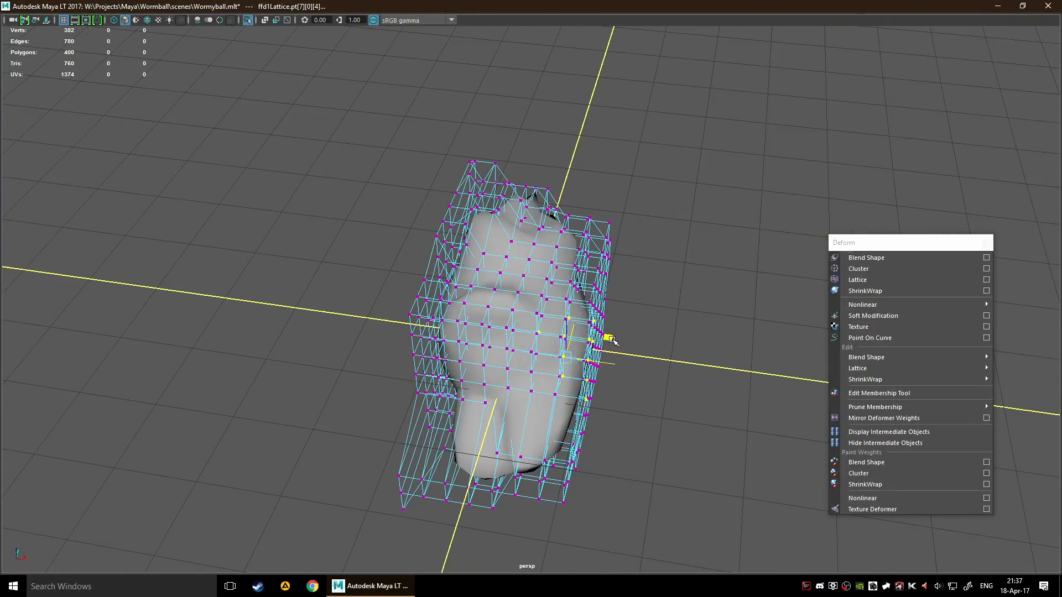
drag(613, 340, 599, 235)
key(ctrl+z)
alt+drag(394, 273, 325, 266)
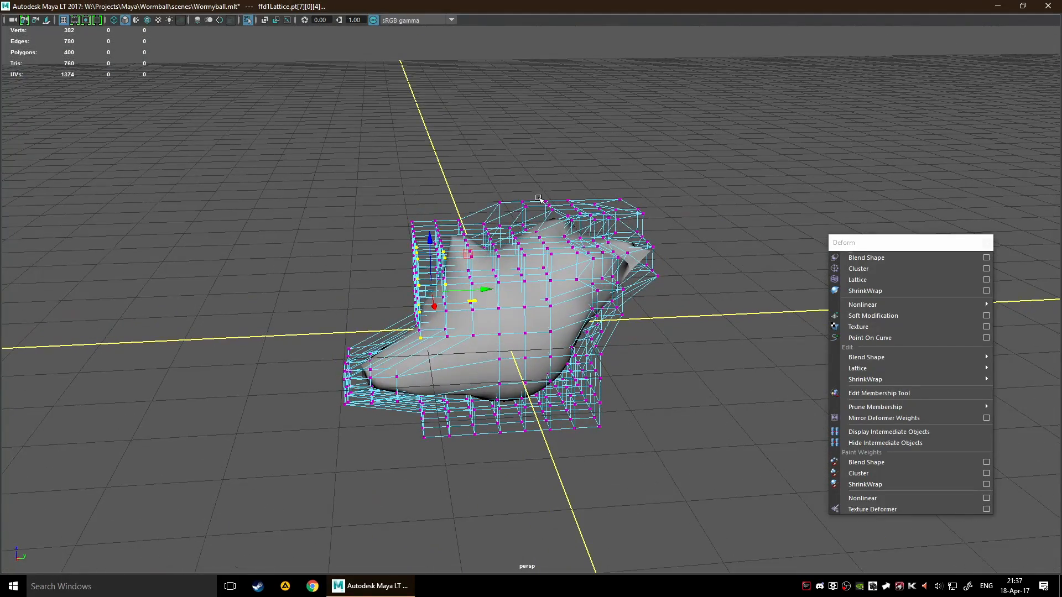
alt+drag(681, 198, 742, 230)
click(683, 272)
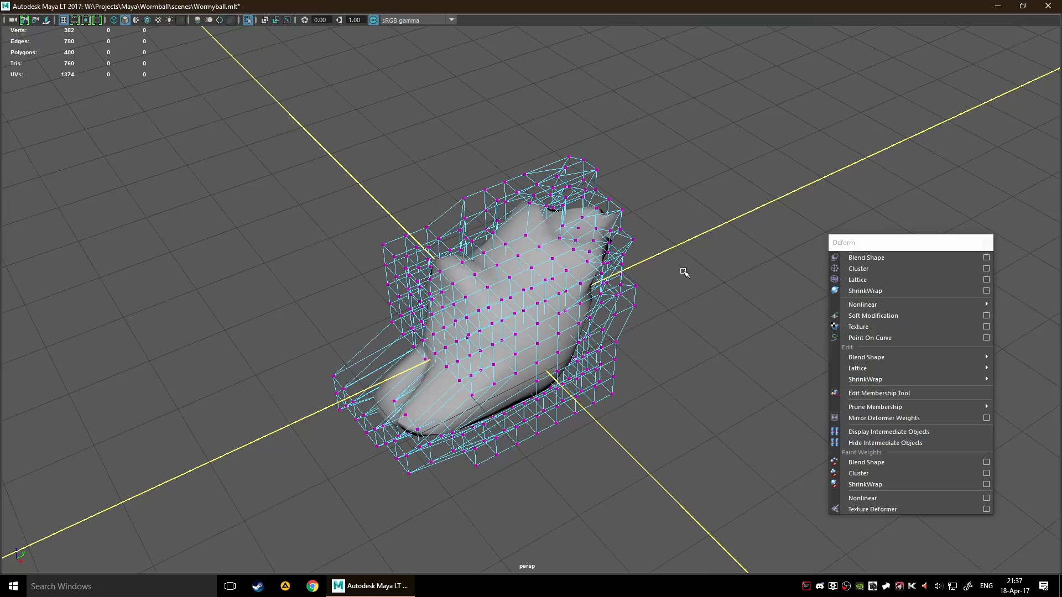
Select the deformed sphere as an object and move it up and down along Z inside the lattice
click(380, 415)
alt+drag(428, 397, 704, 237)
alt+drag(599, 295, 644, 190)
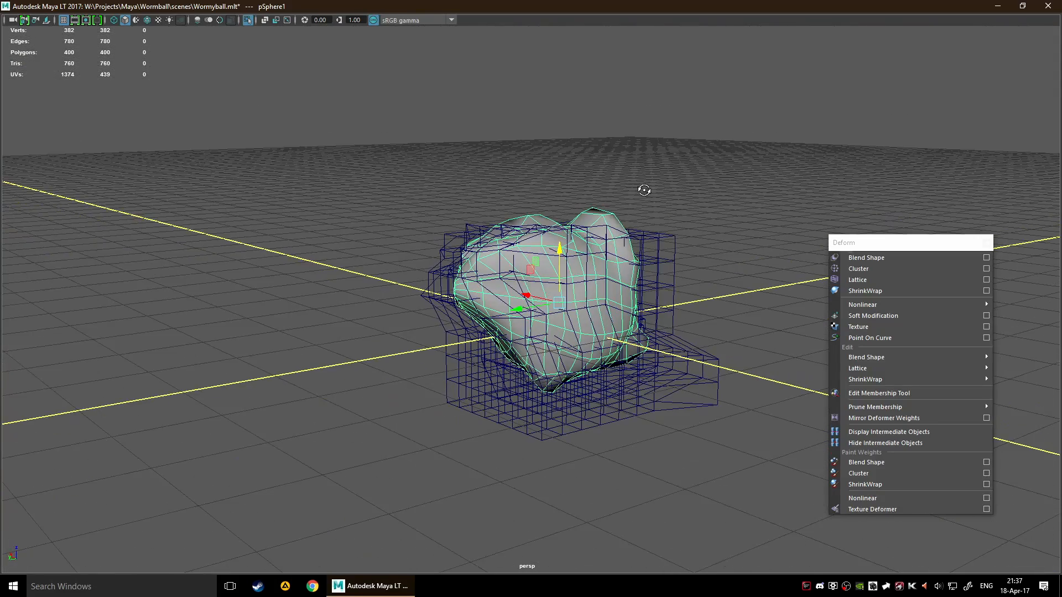
drag(561, 261, 552, 305)
alt+drag(553, 299, 561, 252)
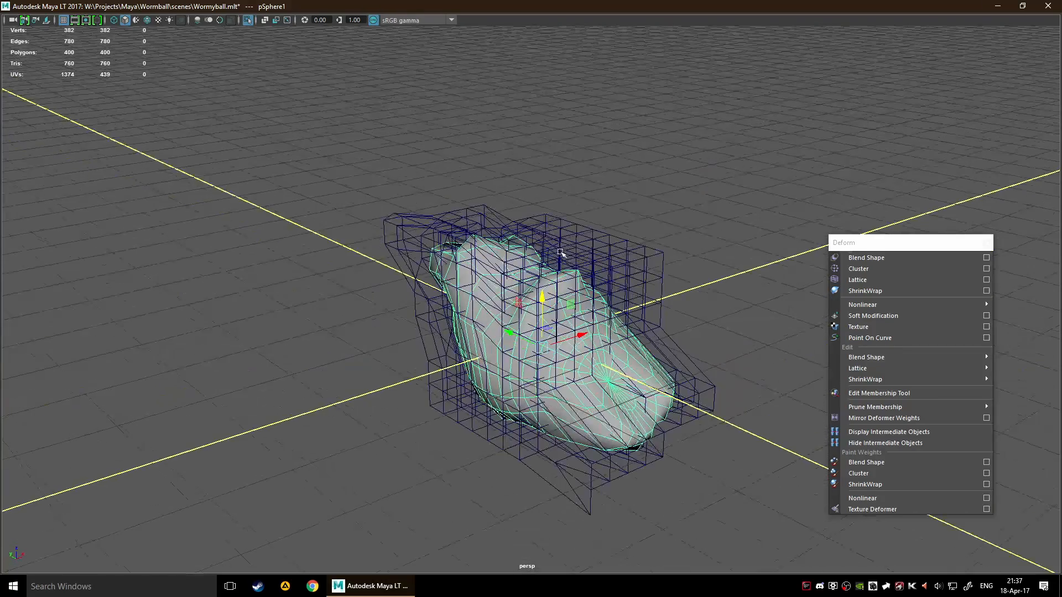
alt+drag(625, 318, 680, 233)
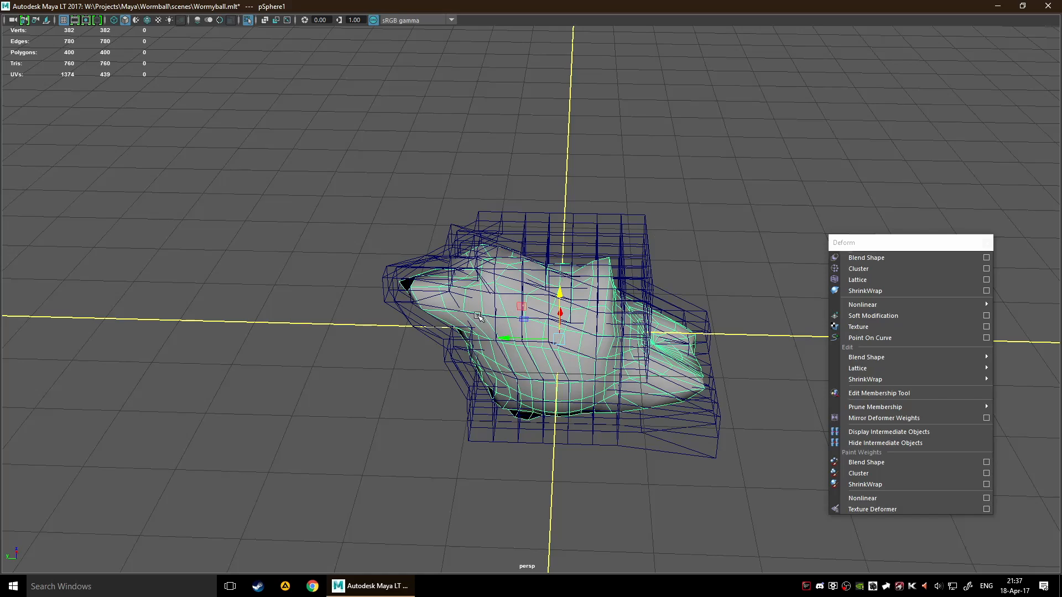
Delete the sphere's construction history to bake in the deformed shape and remove the lattice
key(space)
click(376, 275)
mouse_move(425, 406)
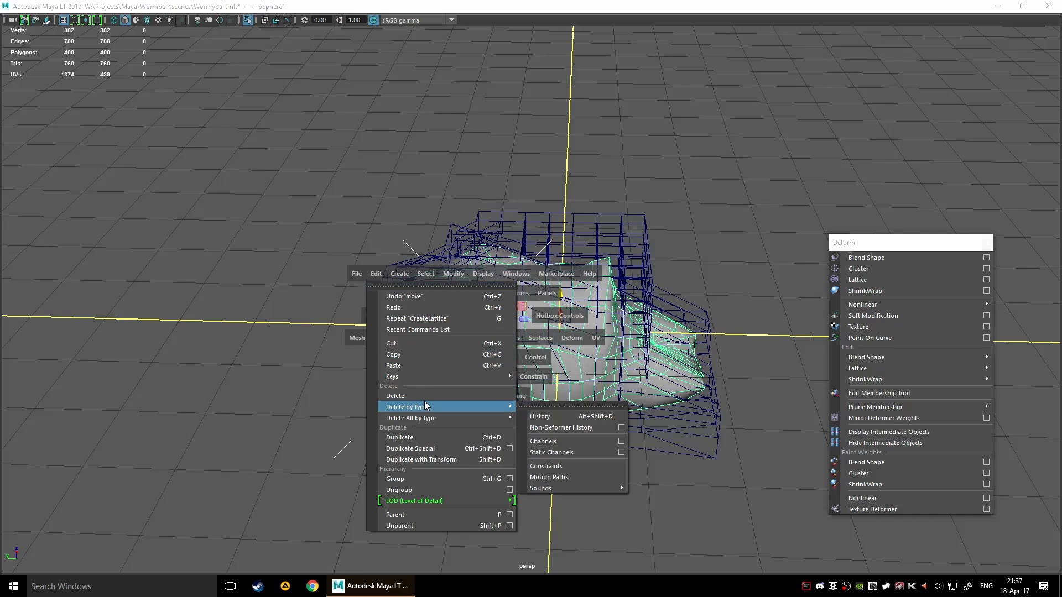
click(541, 416)
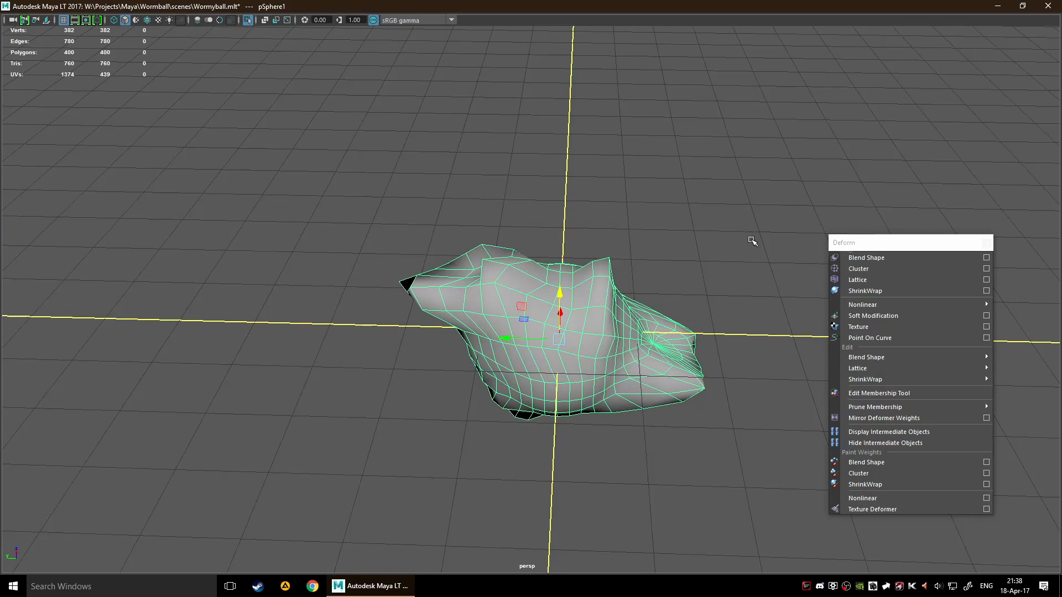
Apply a Soft Modification to the reshaped sphere with a falloff radius of 5.00 and Volume falloff mode
alt+drag(752, 241, 660, 227)
alt+drag(688, 296, 706, 365)
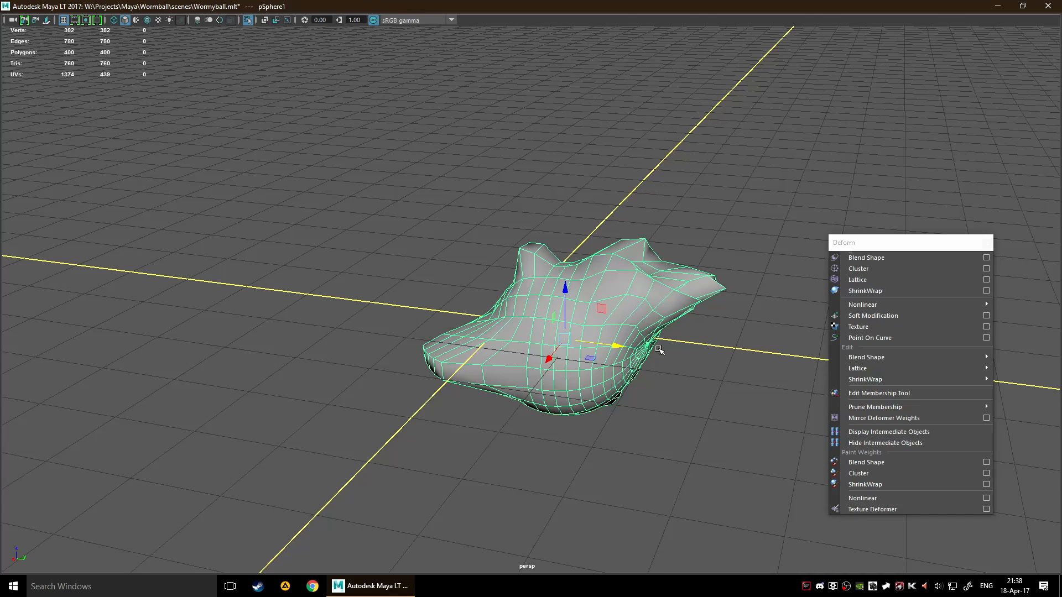
alt+drag(689, 349, 581, 361)
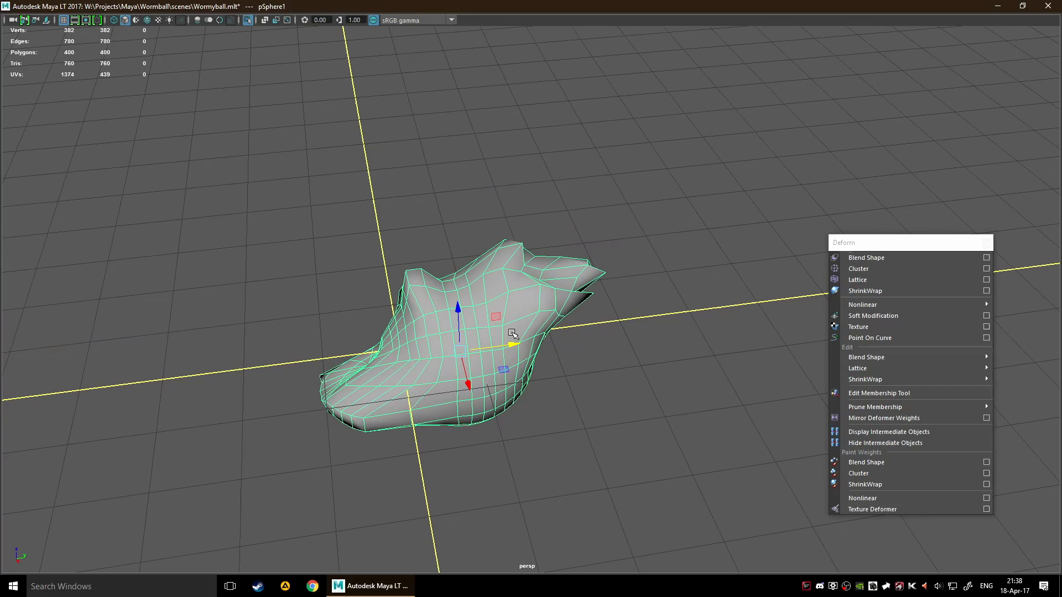
alt+middle_drag(635, 316, 692, 300)
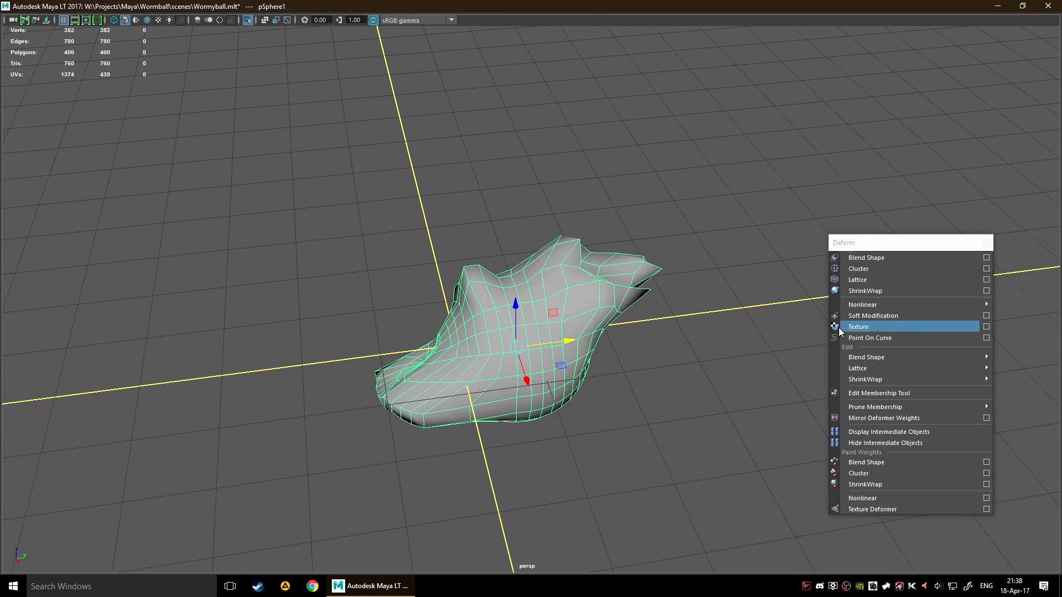
alt+drag(748, 367, 719, 354)
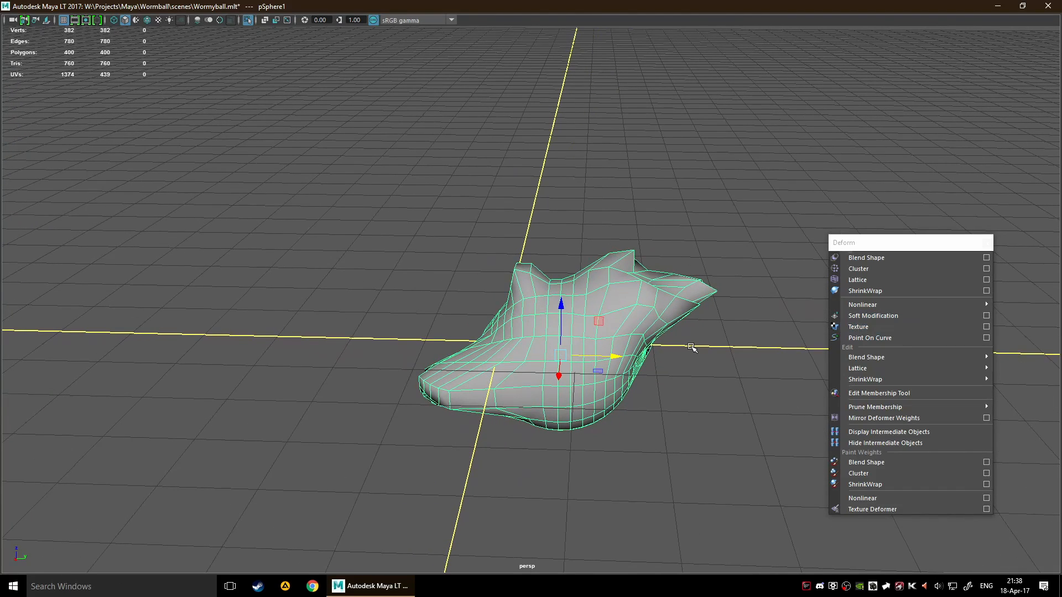
click(986, 315)
drag(722, 249, 319, 254)
alt+drag(550, 350, 454, 394)
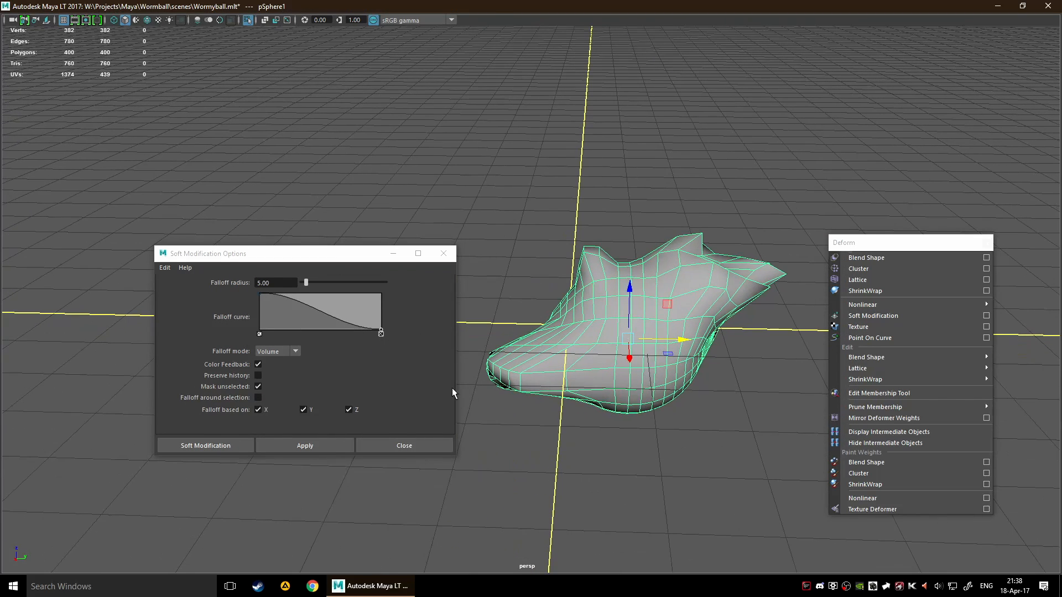
click(201, 445)
alt+middle_drag(580, 375, 611, 341)
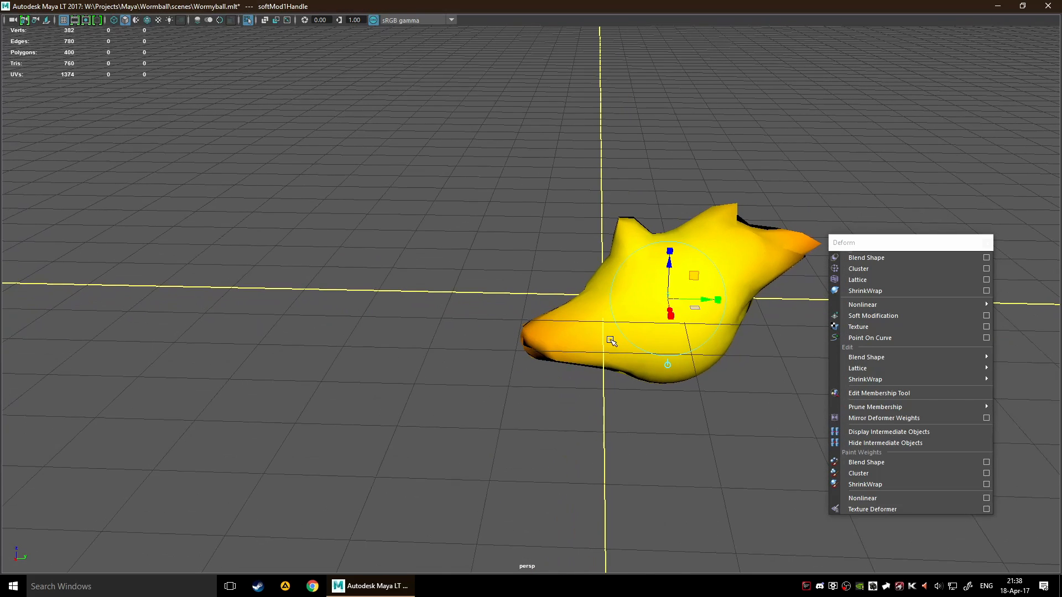
Try the Soft Modification centre at several spots on the mesh, finishing on the low tip at the negative Y end
click(583, 332)
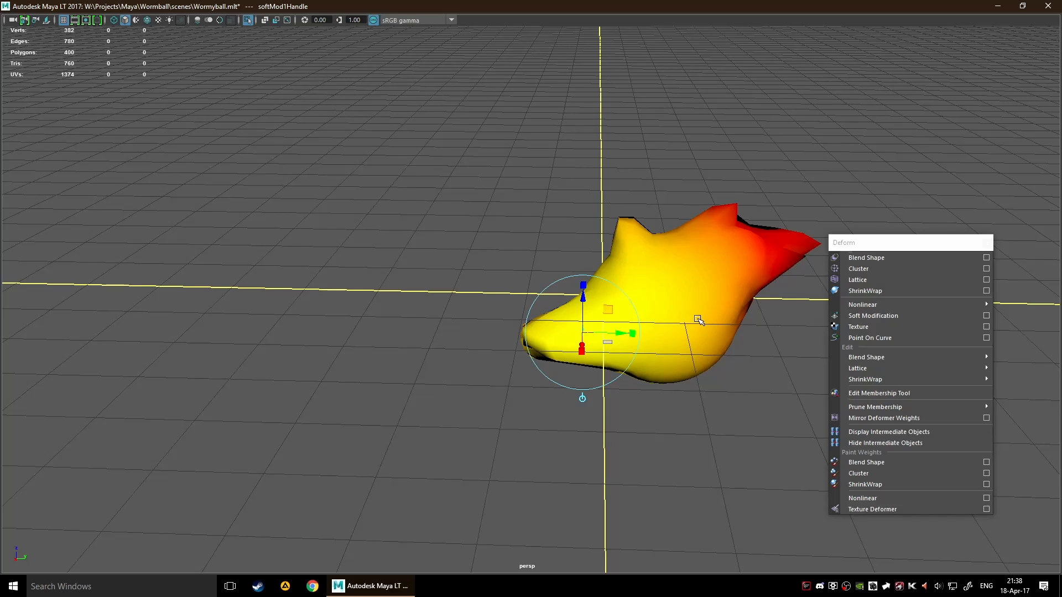
click(718, 266)
alt+middle_drag(721, 302, 628, 320)
click(700, 271)
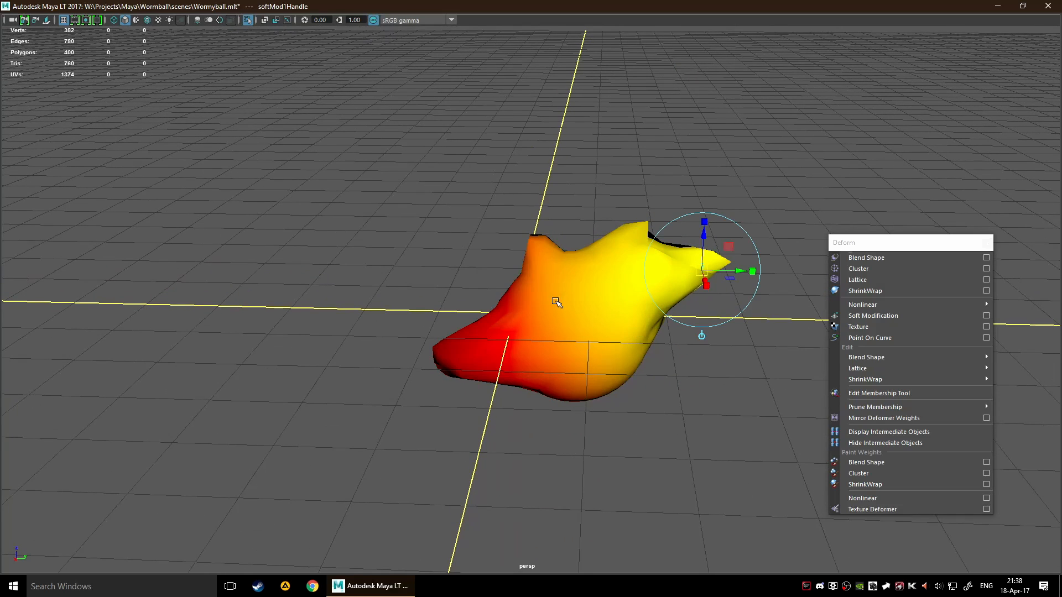
click(522, 349)
click(452, 363)
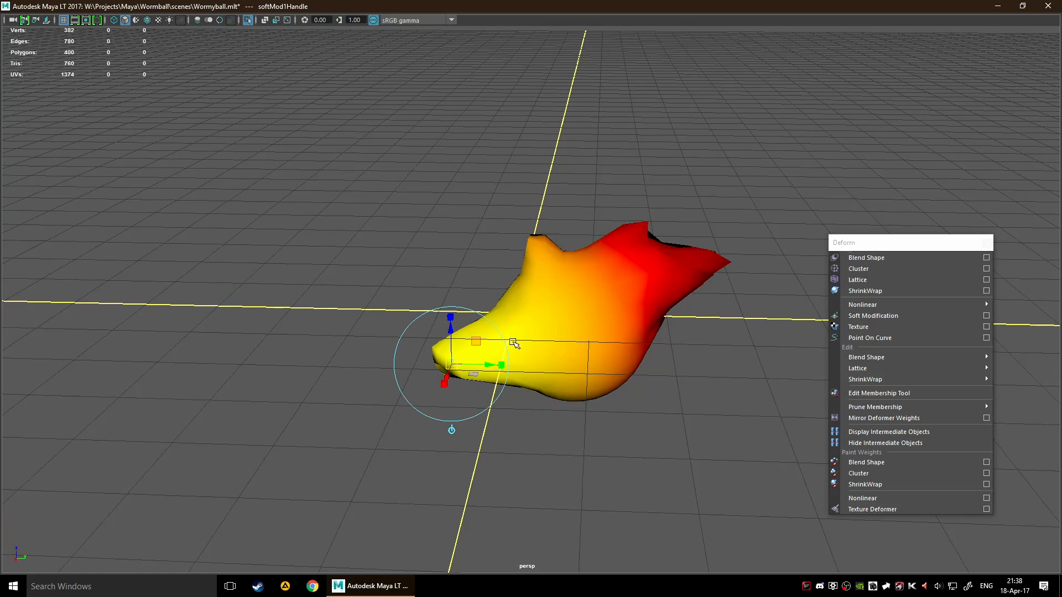
Stretch the mesh along Y with the Soft Modification handle at the tip and raise that end high along Z
drag(501, 365, 580, 374)
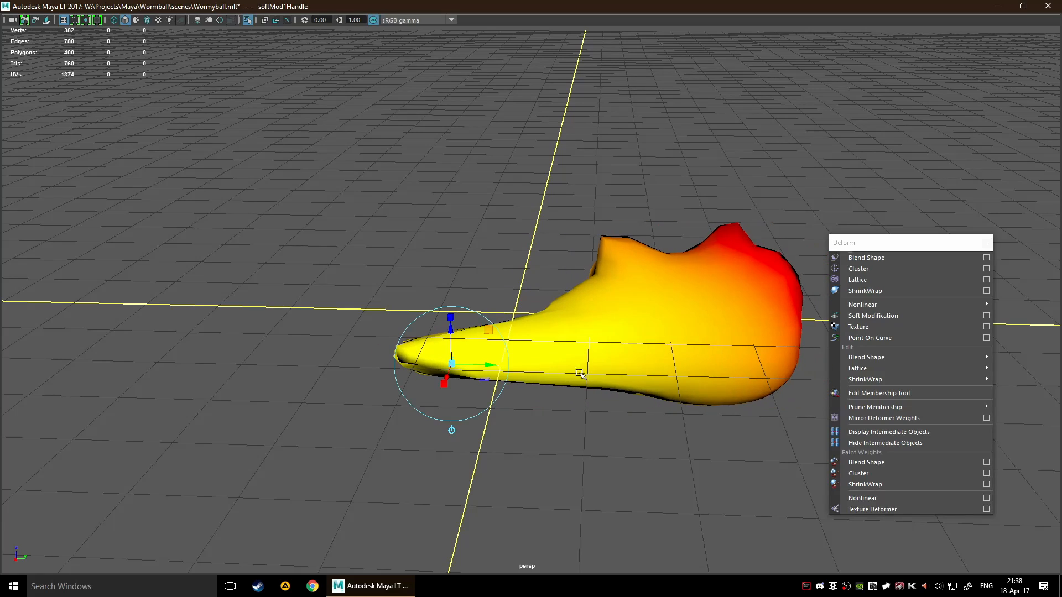
alt+drag(573, 319, 451, 373)
alt+drag(554, 469, 503, 381)
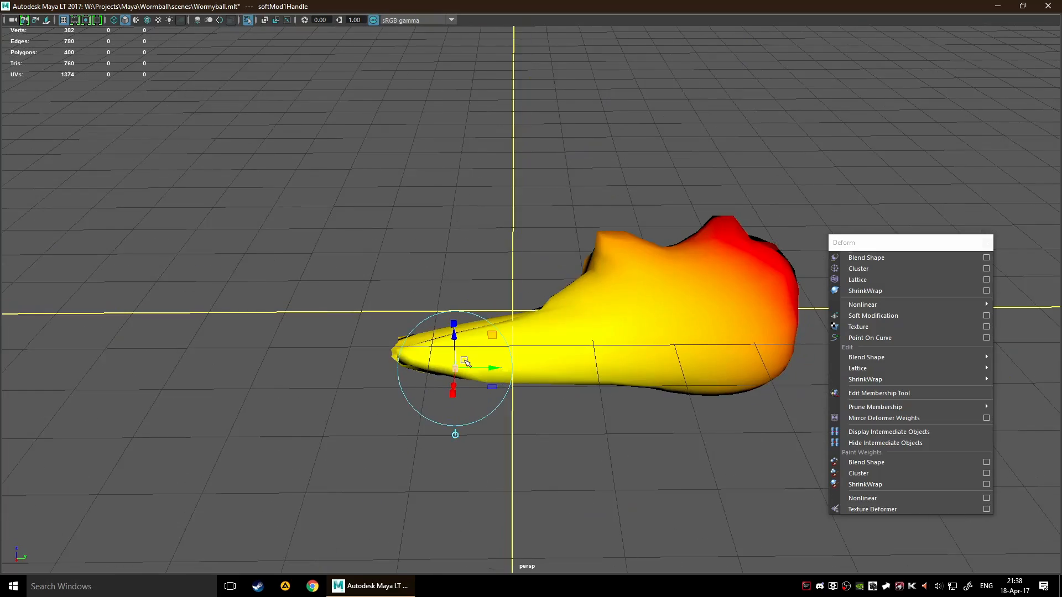
drag(457, 349, 581, 2)
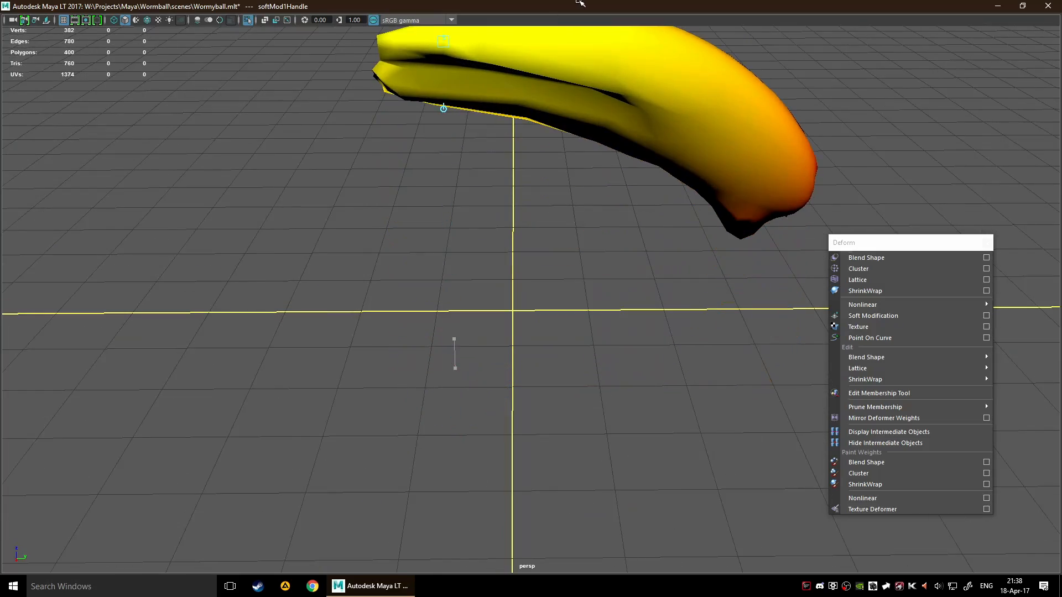
scroll(704, 184, down, 5)
alt+drag(704, 184, 484, 224)
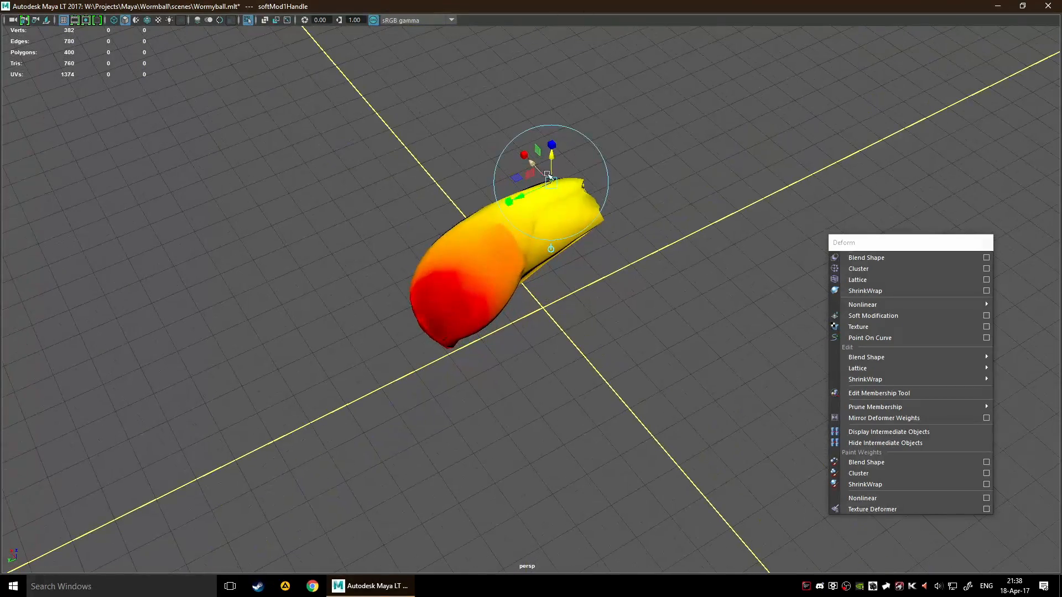
drag(551, 157, 510, 131)
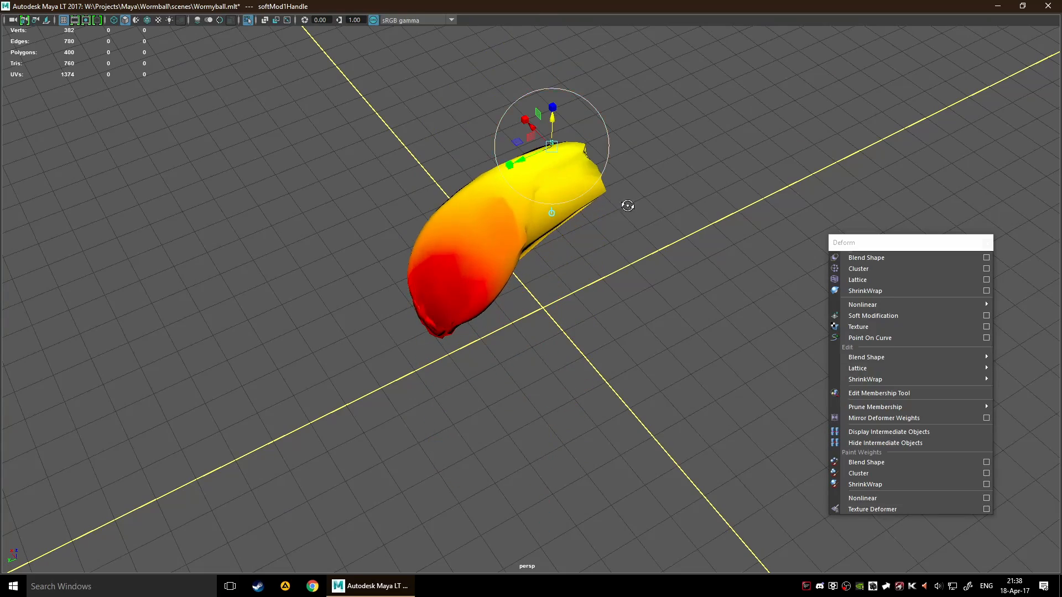
Undo the Soft Modification handle change made off the mesh and place the centre on the raised mesh's lower edge
alt+drag(629, 206, 506, 180)
click(571, 224)
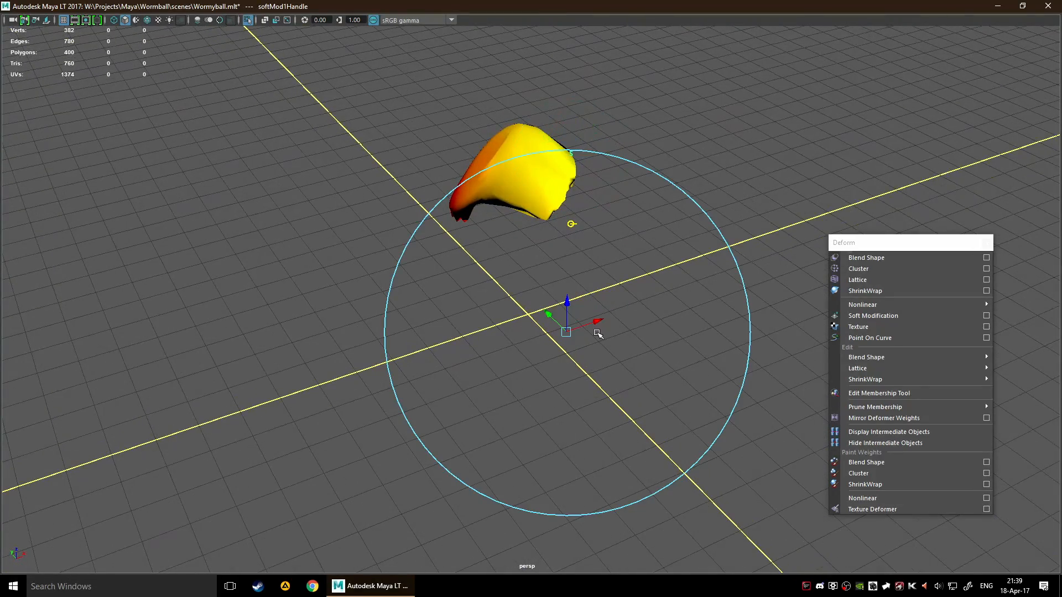
key(ctrl+z)
click(545, 206)
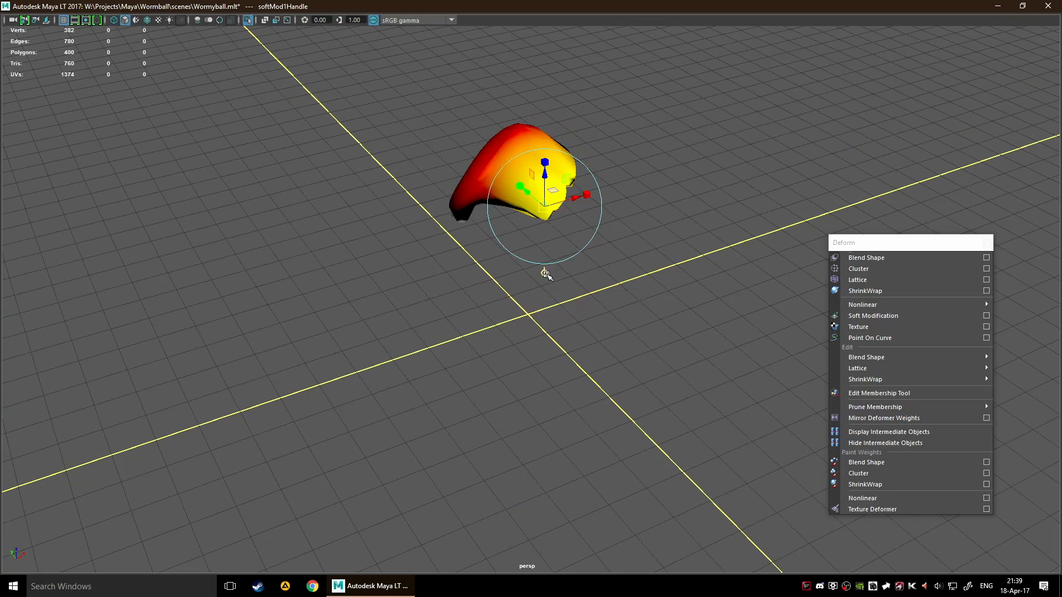
Stretch the lower end of the mesh wide along X with the Soft Modification handle
click(546, 274)
drag(573, 199, 514, 243)
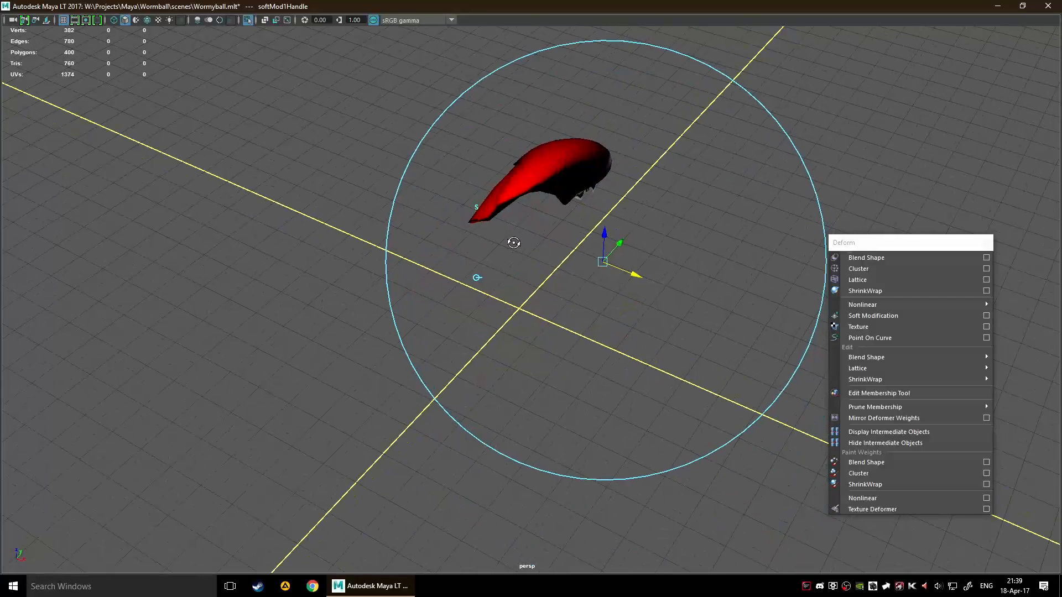
click(477, 277)
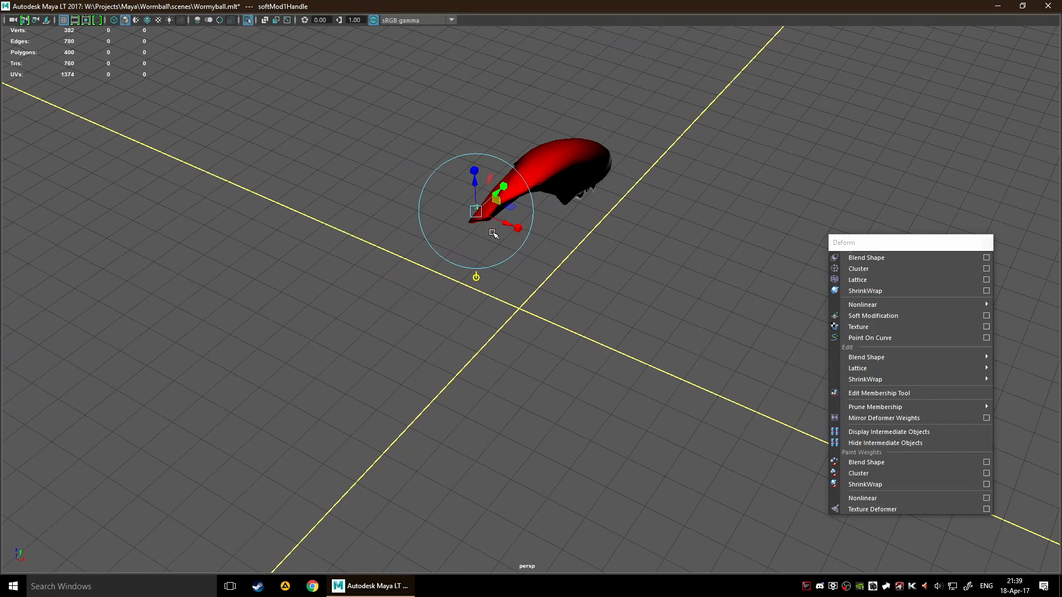
drag(477, 214, 708, 254)
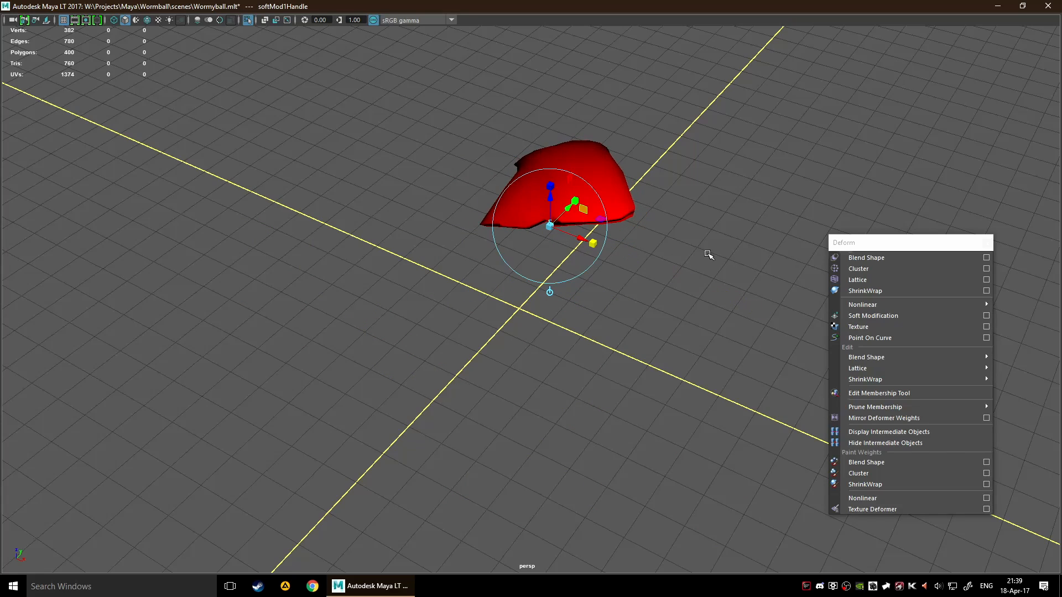
alt+drag(702, 310, 538, 280)
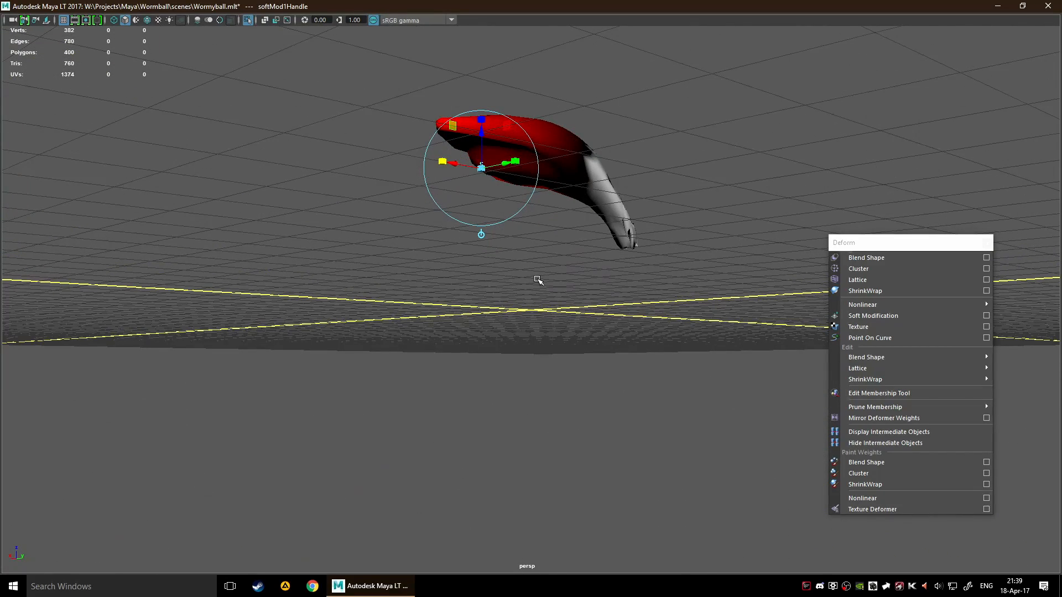
Open the Channel Box and place the Soft Modification centre first on the mesh's narrow leg, then on its upper back
click(537, 275)
click(596, 191)
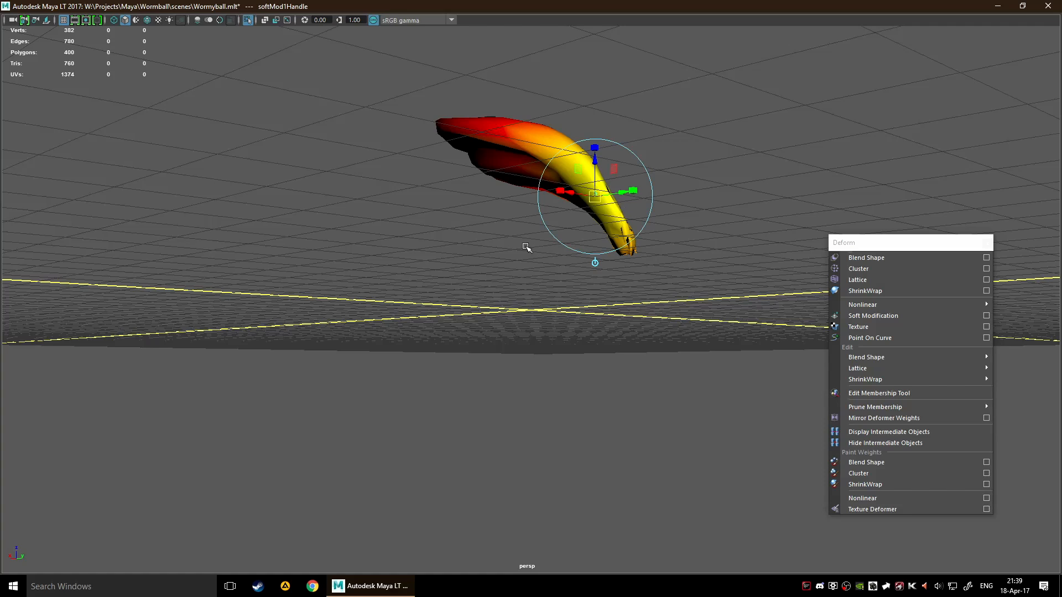
key(ctrl+shift+a)
click(214, 246)
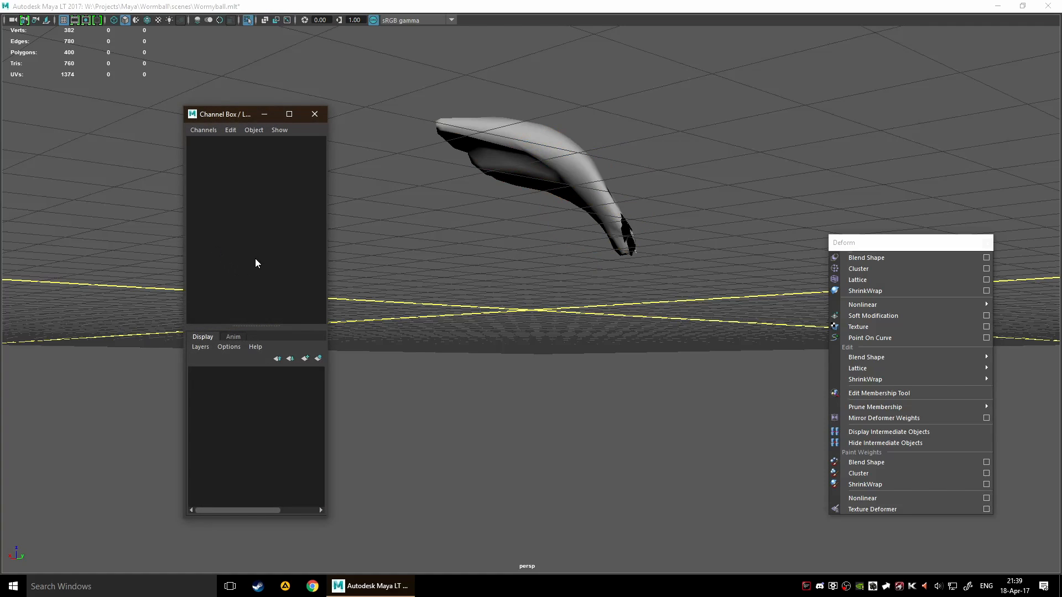
click(553, 136)
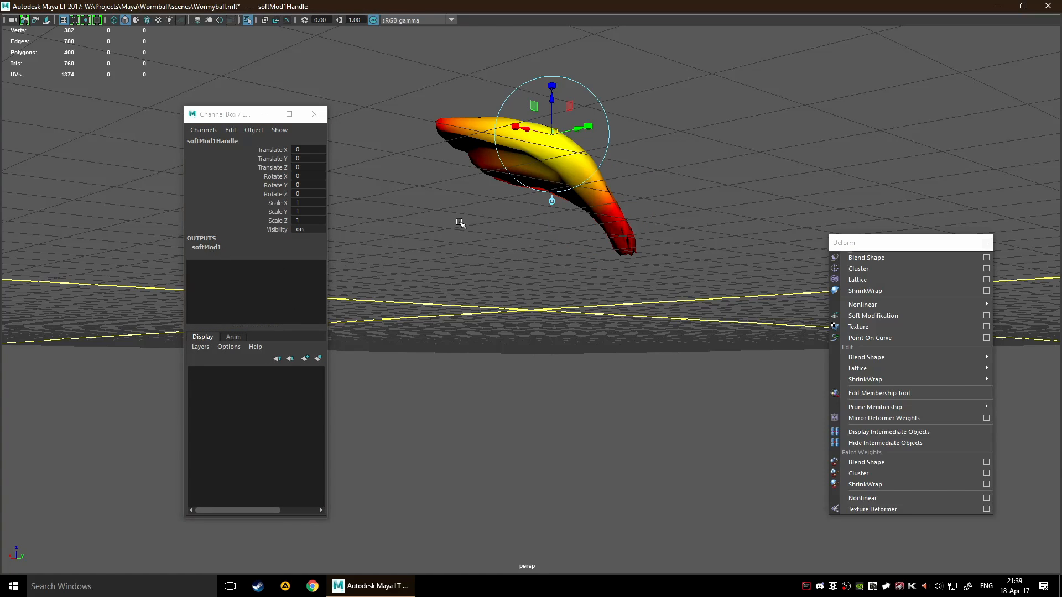
alt+drag(460, 223, 507, 254)
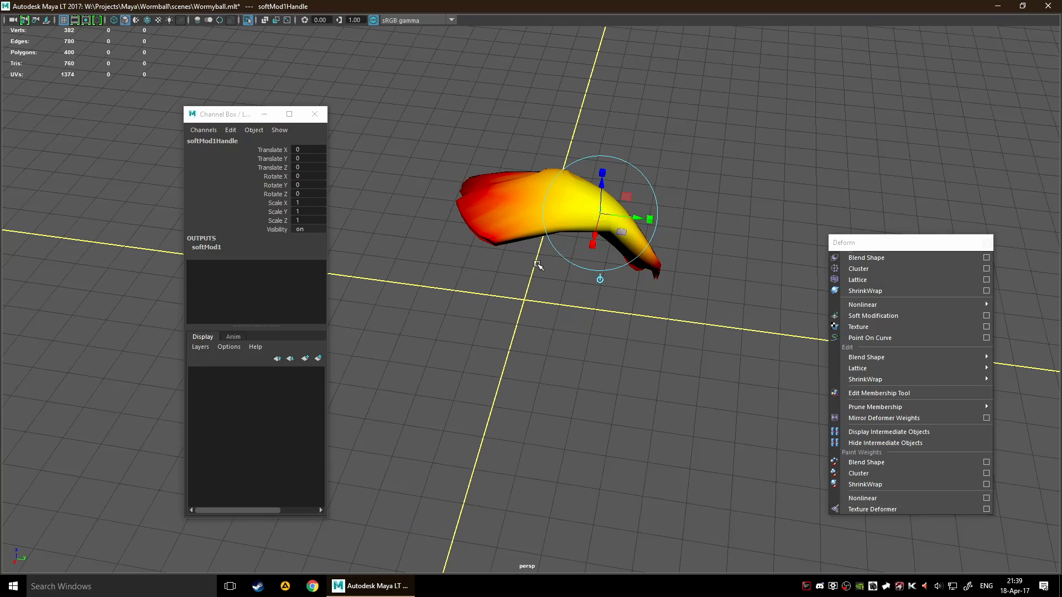
Toggle component selection on and off, place the Soft Modification centre on the mesh's lower middle edge and clear the selection
key(F8)
key(F8)
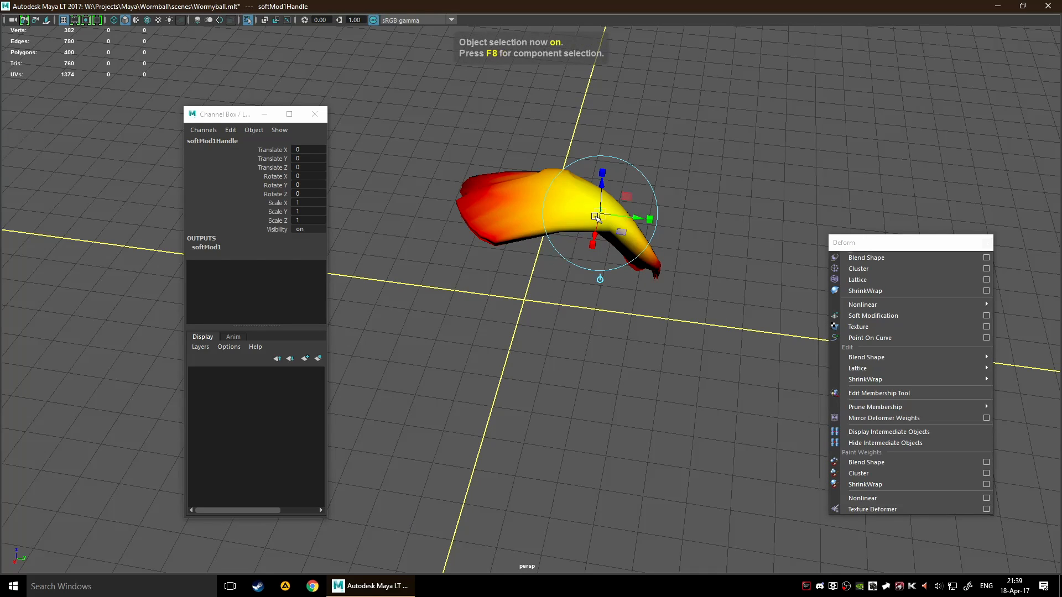
click(556, 317)
click(569, 232)
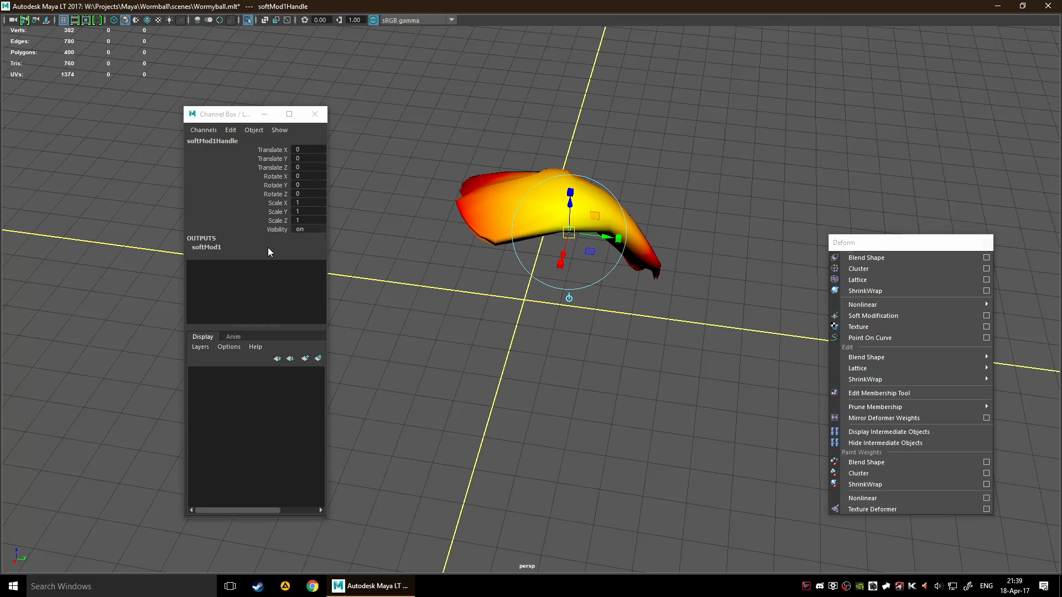
click(406, 271)
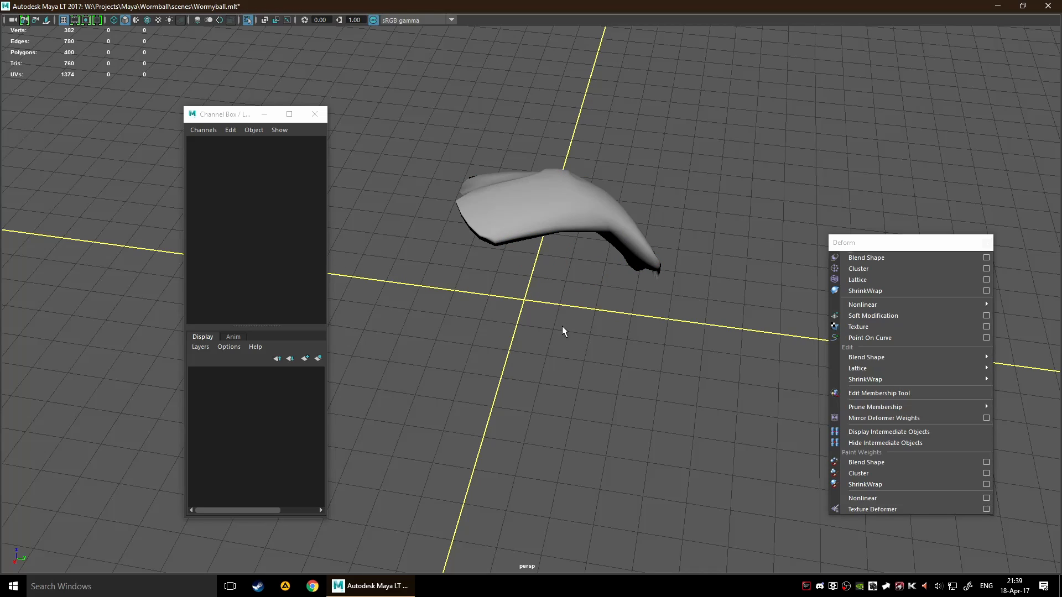
Delete the deformed sphere and close the Channel Box
click(507, 186)
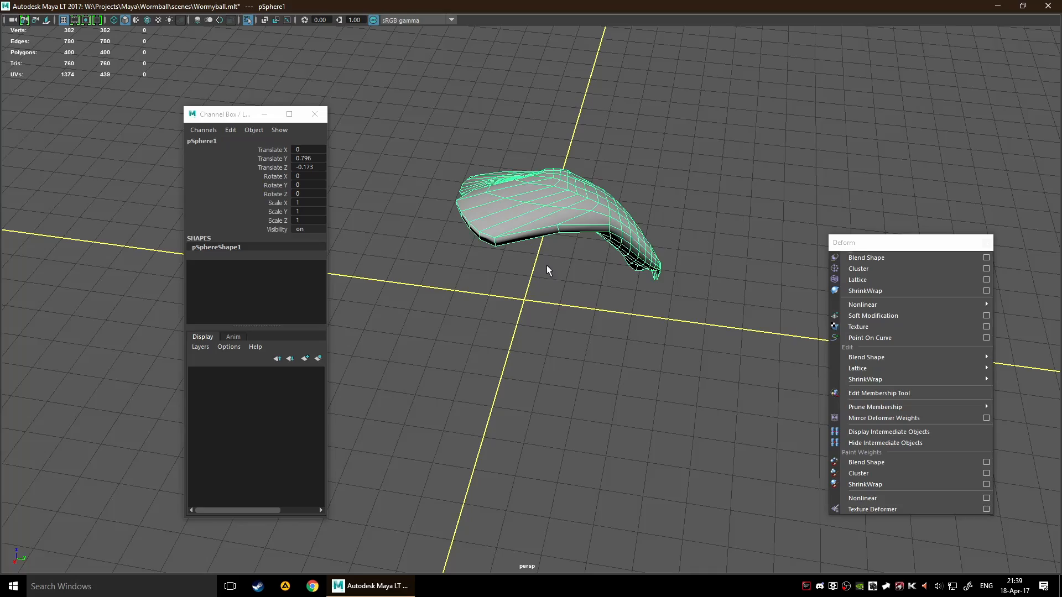
drag(586, 301, 546, 305)
key(ctrl+z)
alt+drag(658, 288, 543, 213)
key(w)
alt+drag(512, 321, 737, 319)
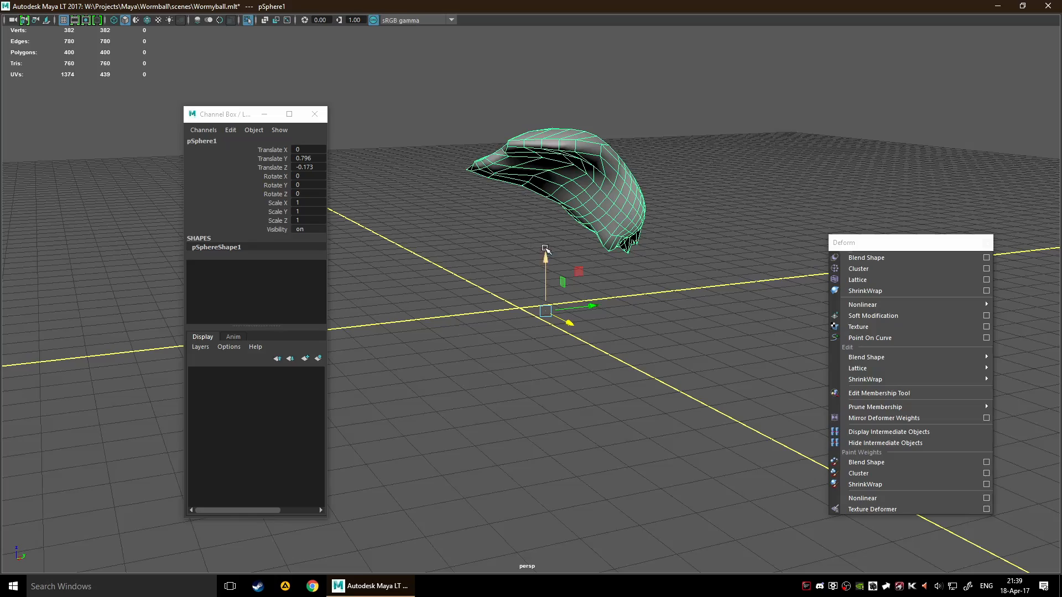
alt+drag(547, 287, 572, 342)
alt+drag(676, 354, 609, 304)
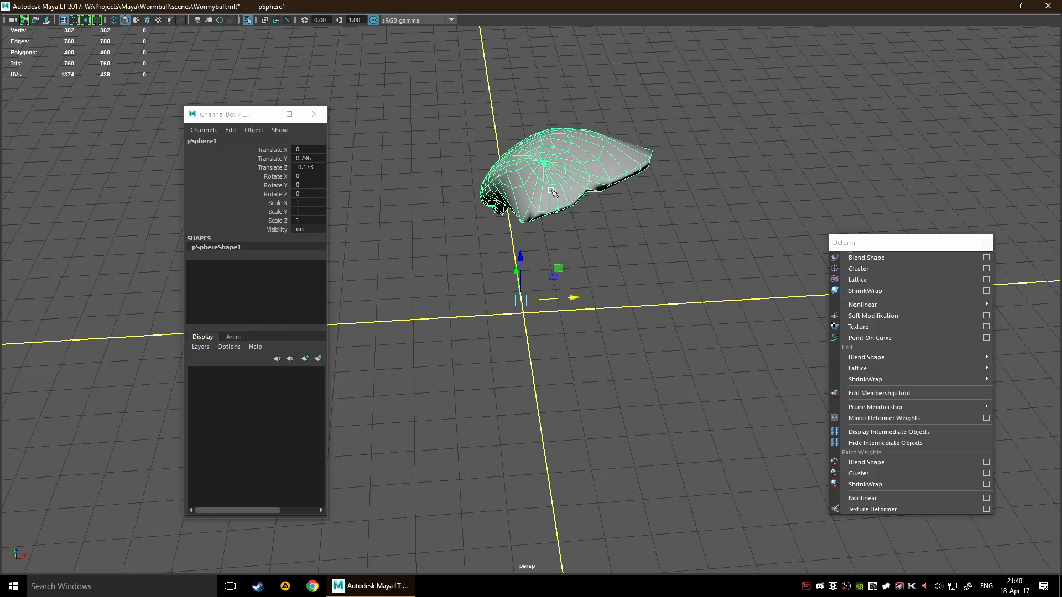
key(Delete)
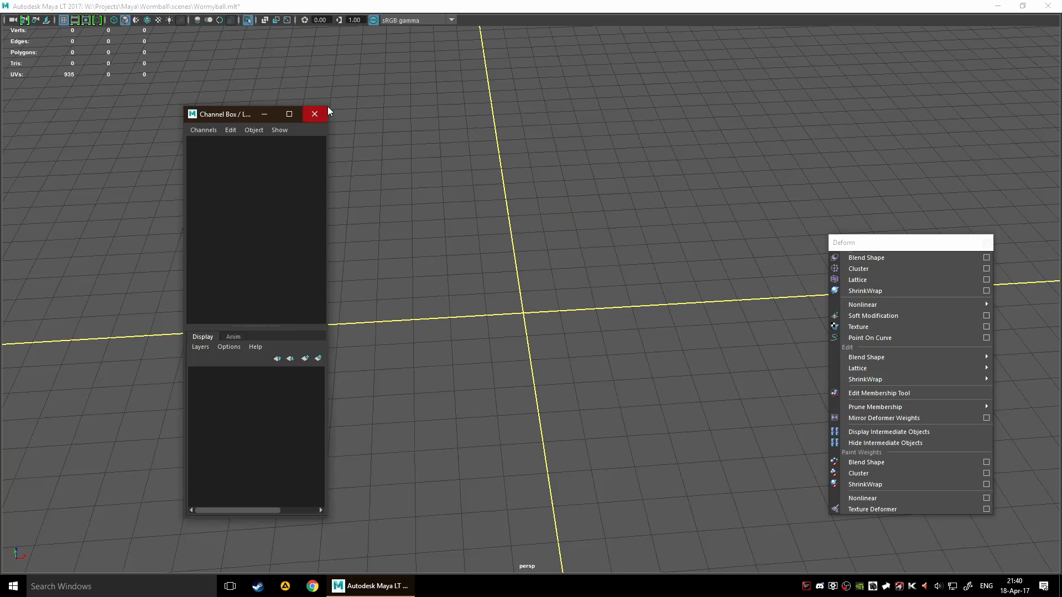
click(315, 114)
Draw a winding CV curve with eleven control vertices across the ground grid, passing near the origin and looping at the far edge
key(space)
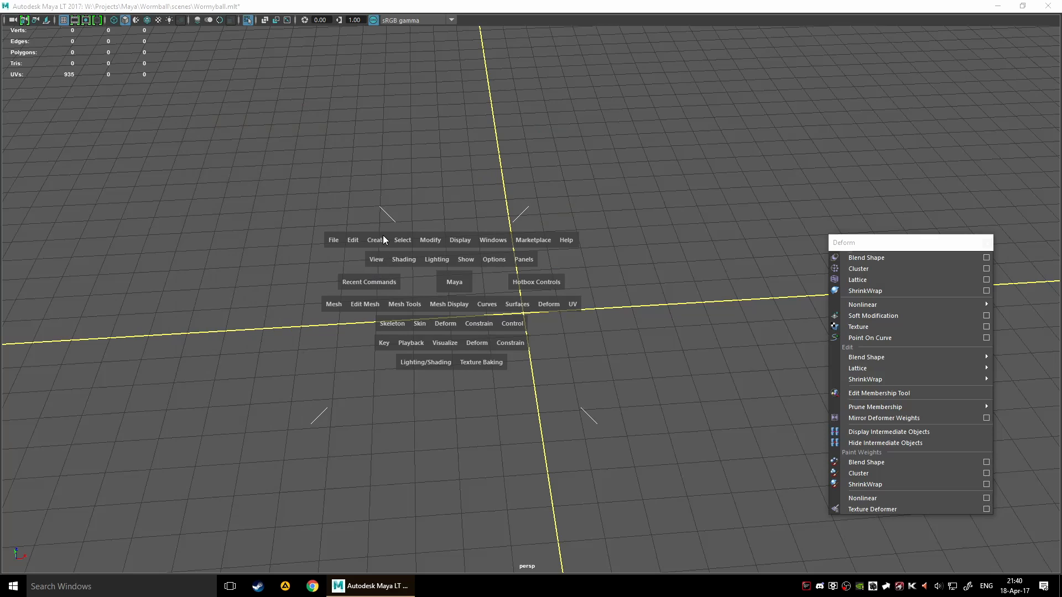
drag(383, 235, 563, 318)
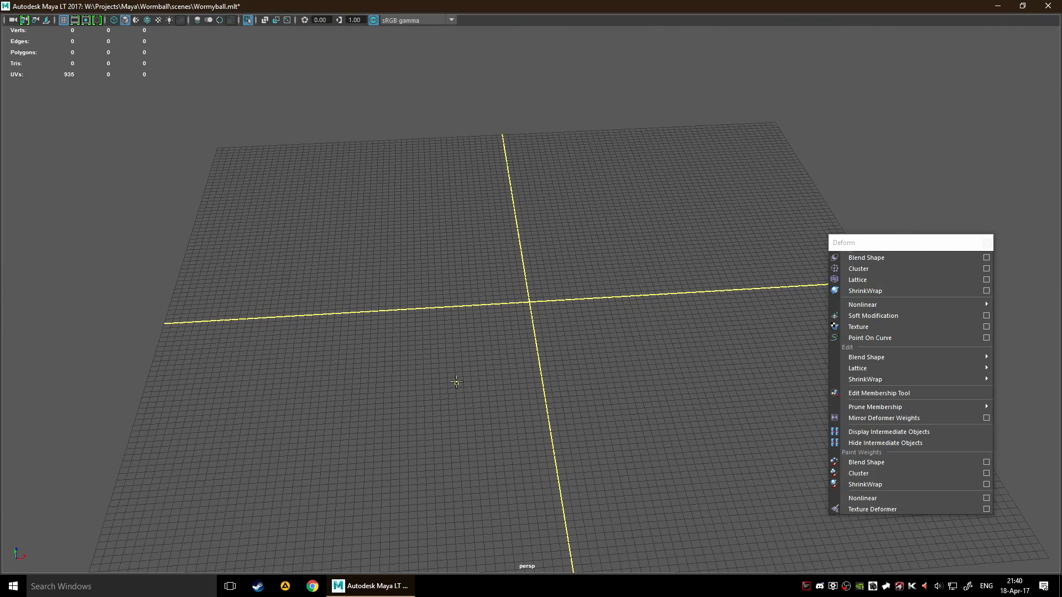
click(437, 277)
click(607, 287)
click(657, 495)
click(725, 307)
click(664, 181)
click(484, 130)
click(414, 154)
click(612, 146)
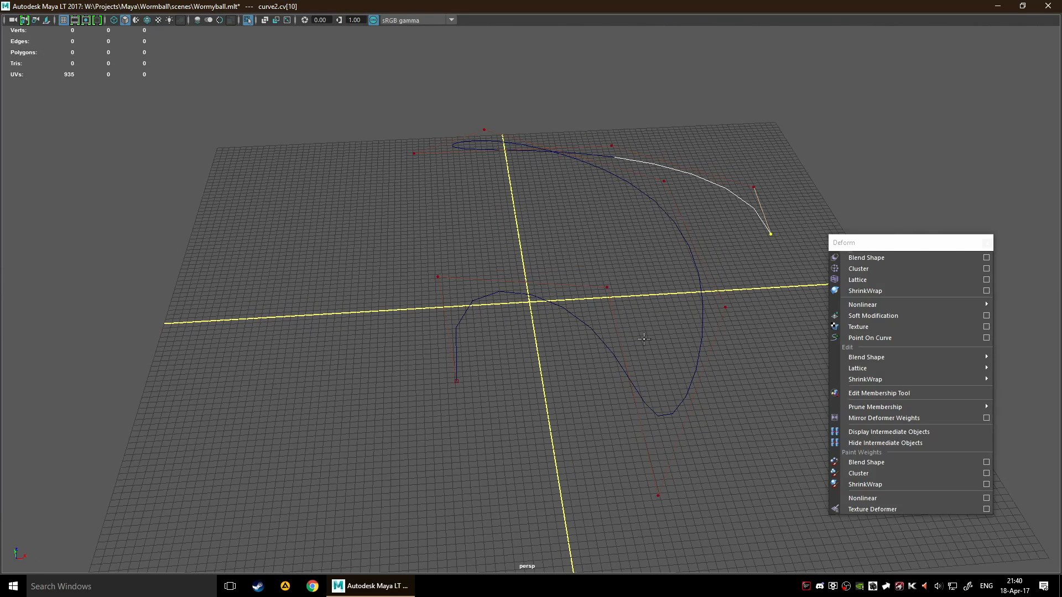
key(Return)
Create a Cluster from the second and third control vertices of the curve
alt+middle_drag(598, 337, 484, 319)
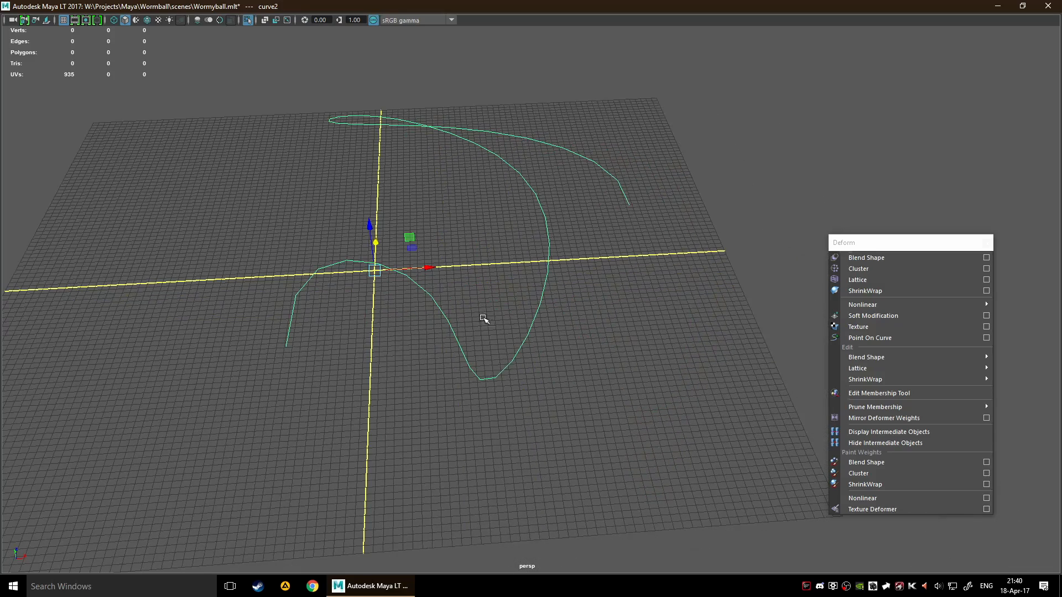
alt+middle_drag(433, 419, 480, 390)
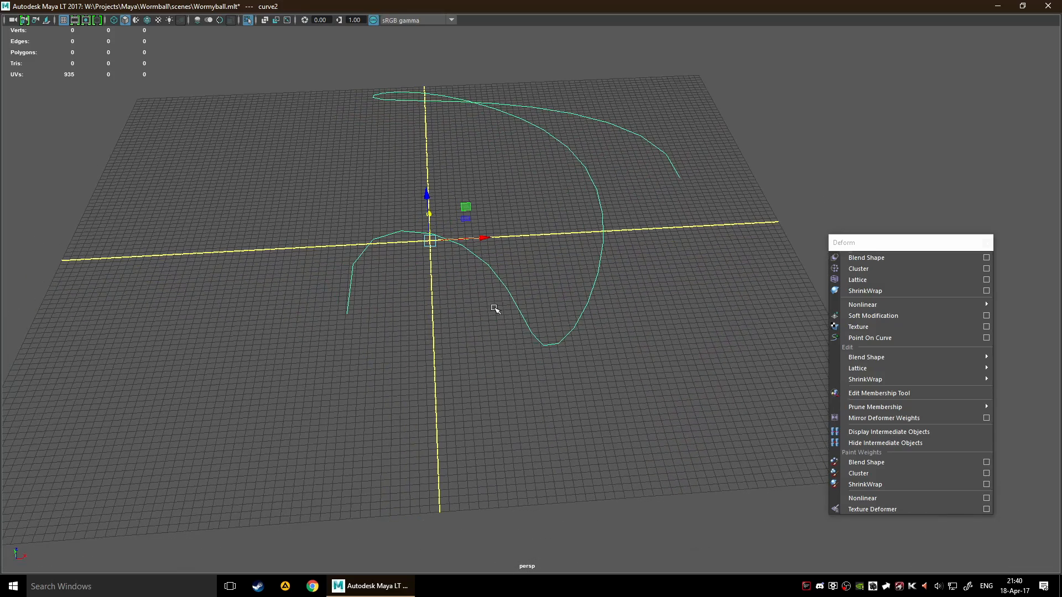
right_click(483, 284)
click(418, 285)
scroll(380, 360, up, 3)
click(225, 167)
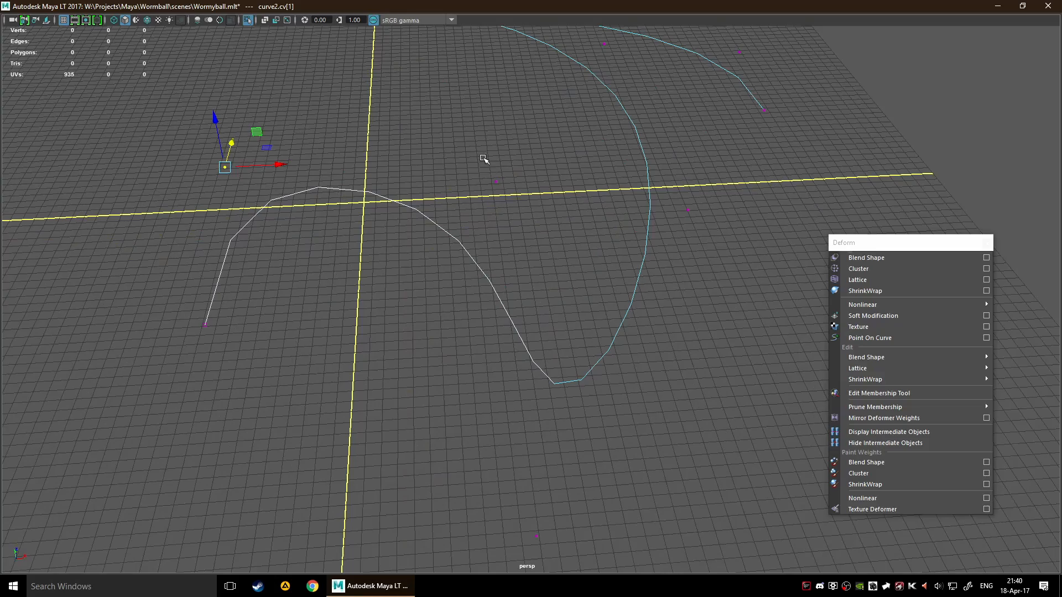
shift+click(496, 181)
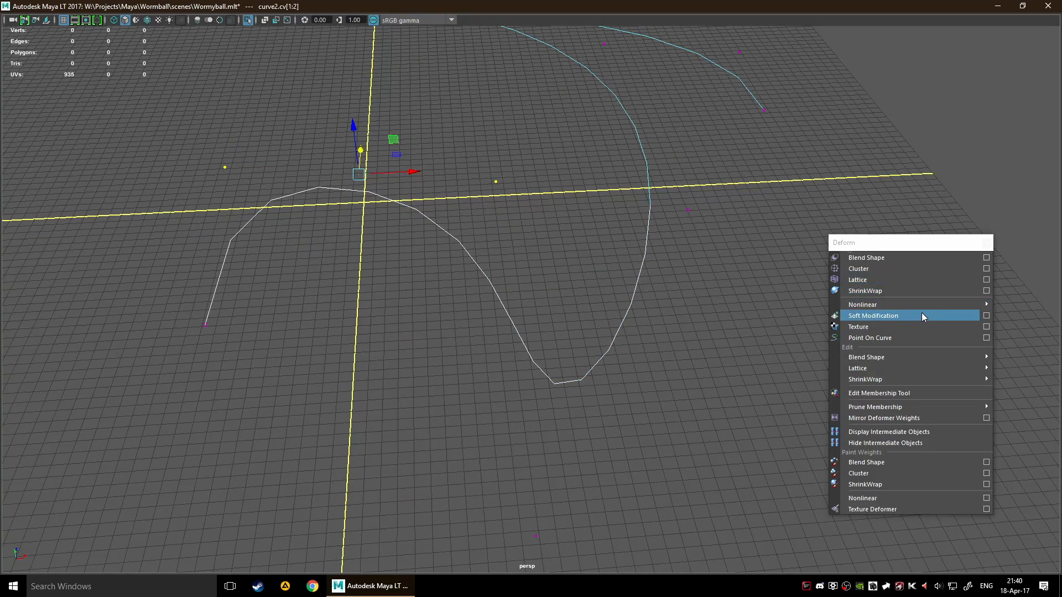
click(916, 269)
Move the cluster handle upward in the YZ plane to bend the start of the curve
alt+drag(293, 242, 619, 269)
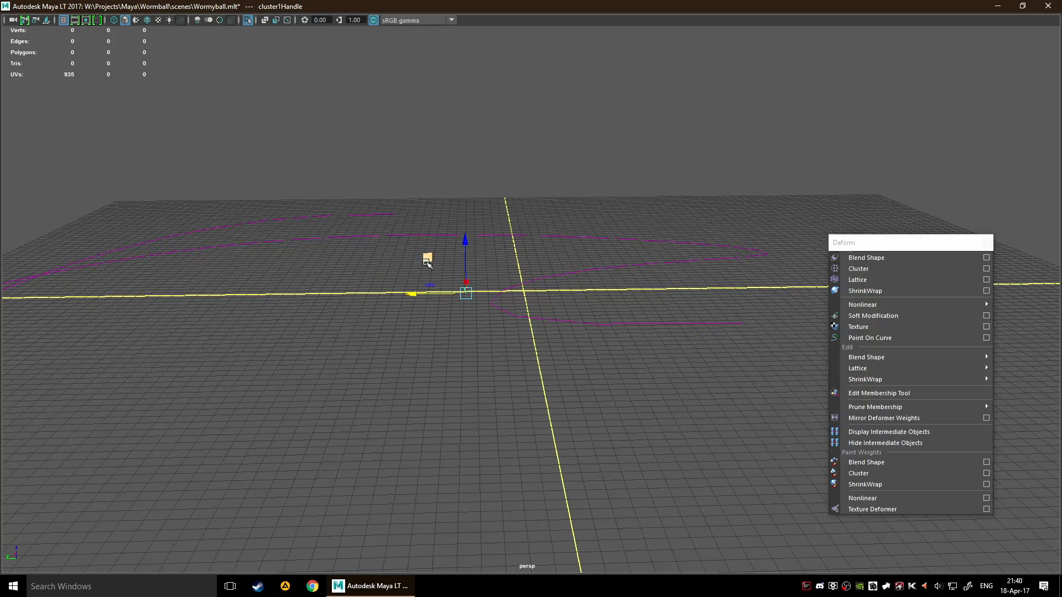
drag(427, 263, 542, 179)
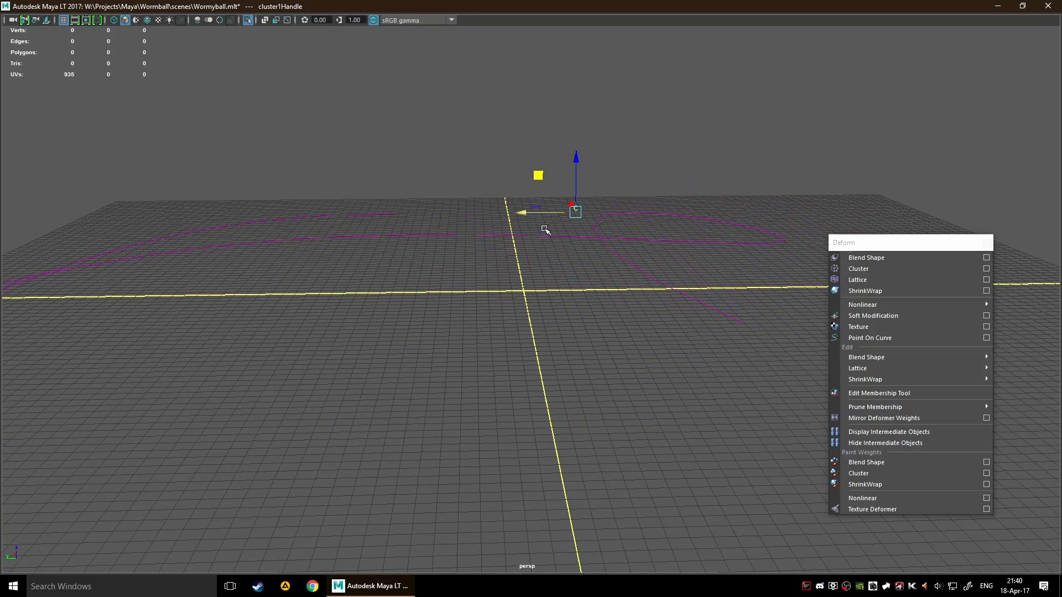
alt+drag(545, 229, 399, 316)
mouse_move(529, 229)
mouse_down()
mouse_move(500, 164)
mouse_move(534, 180)
mouse_move(545, 238)
mouse_up()
scroll(581, 294, down, 8)
Undo the cluster handle move and the creation of the control vertex cluster
key(ctrl+z)
key(ctrl+z)
key(ctrl+z)
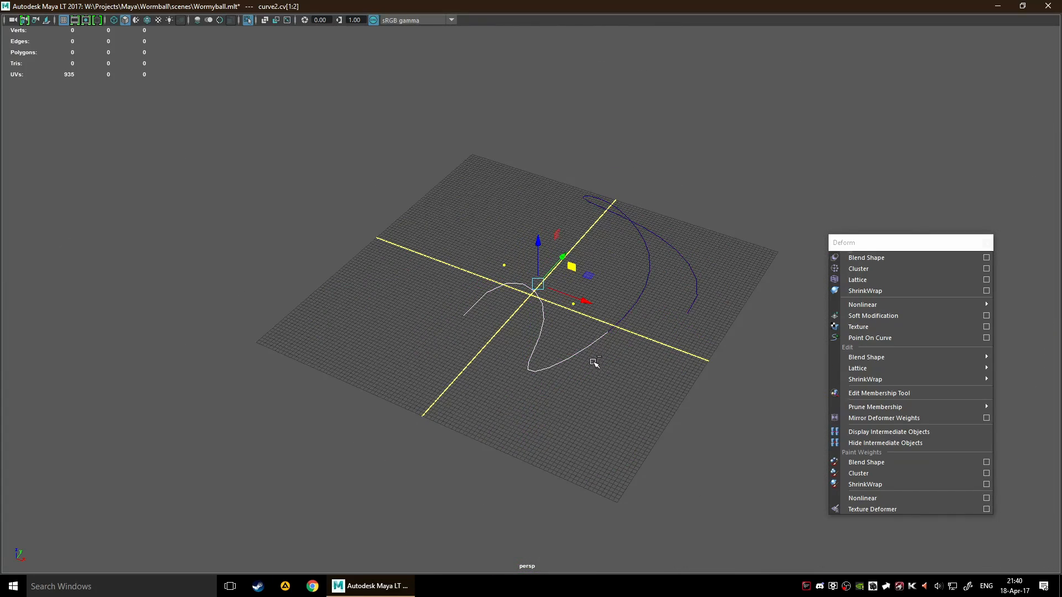
Switch the curve from control vertex selection to edit point selection
scroll(572, 355, up, 5)
right_click(527, 331)
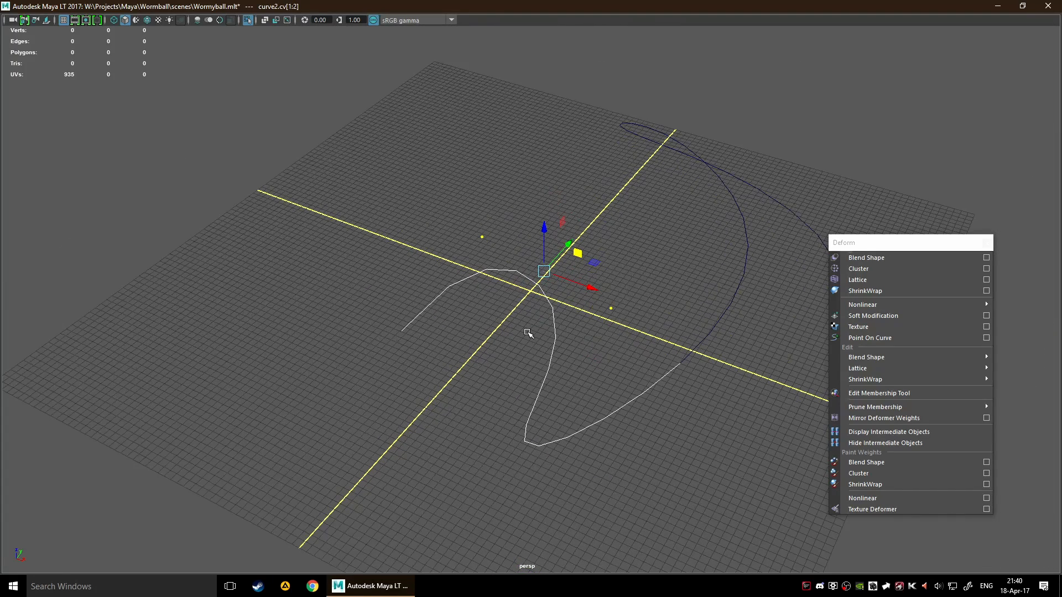
click(528, 332)
drag(527, 332, 589, 360)
right_click(554, 340)
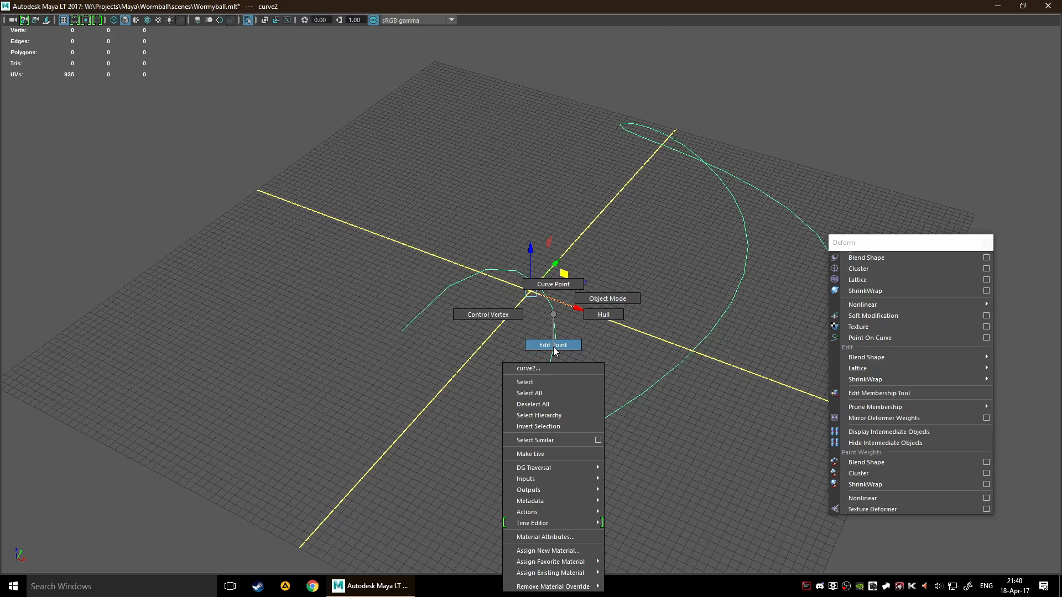
right_drag(553, 315, 554, 349)
Create a Cluster from the curve's first two edit points and move its handle upward in the YZ plane
scroll(485, 320, up, 4)
drag(513, 298, 585, 327)
shift+drag(280, 326, 342, 386)
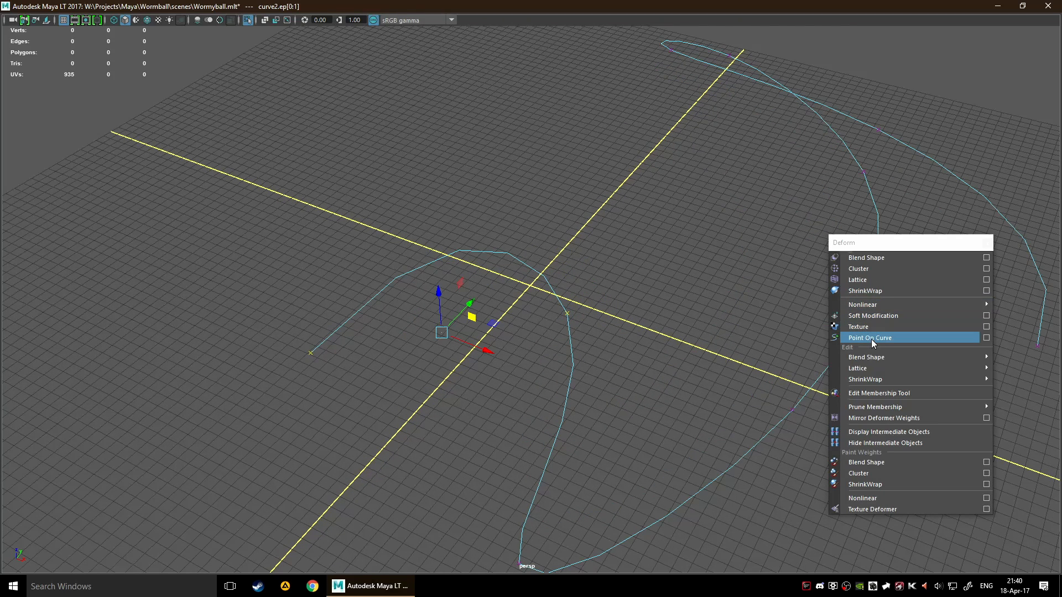
click(875, 268)
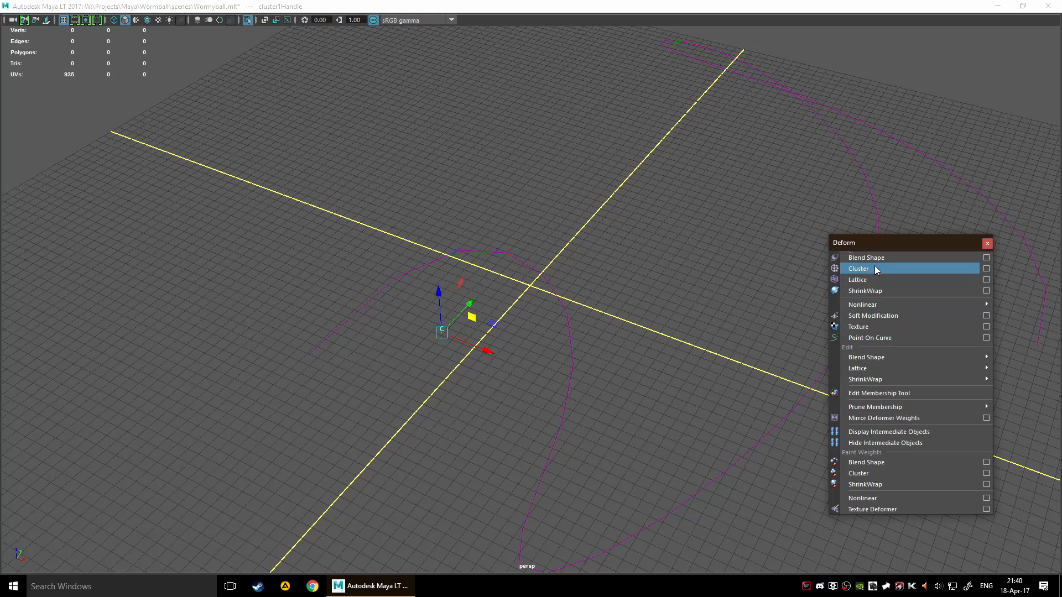
alt+drag(501, 322, 449, 309)
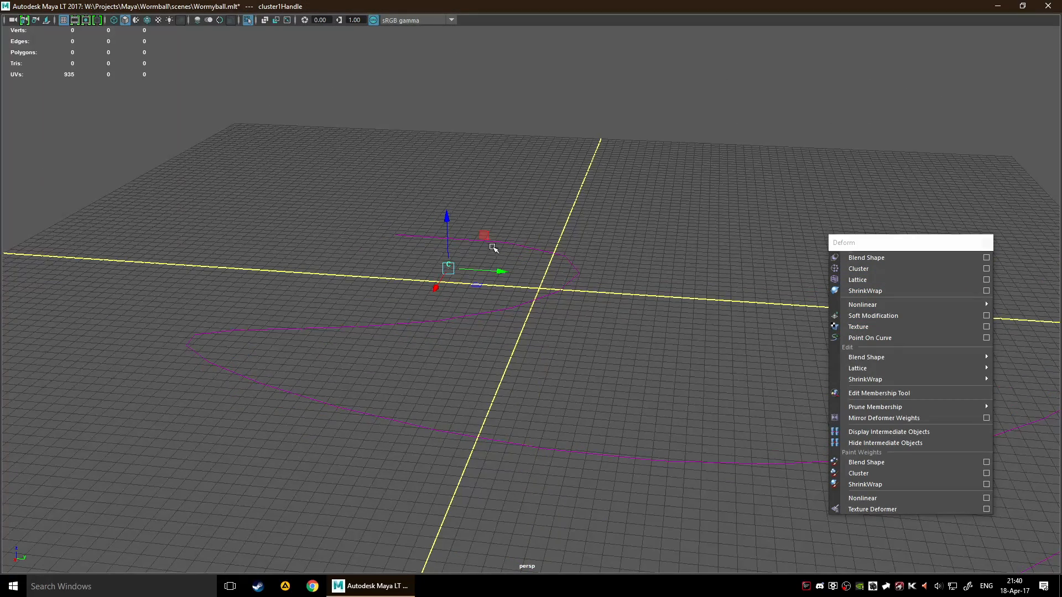
drag(490, 231, 509, 143)
Shift the curve's edit point near the origin in the YZ plane and create a Cluster at that spot
click(498, 301)
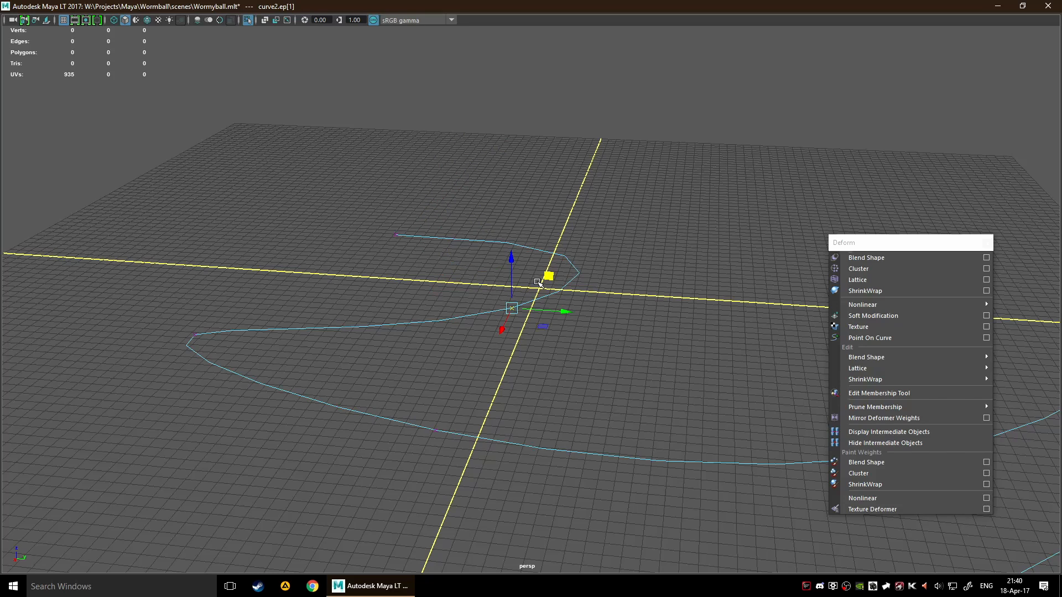
mouse_move(550, 269)
right_down()
mouse_move(550, 254)
mouse_move(482, 269)
right_up()
drag(607, 211, 667, 270)
shift+drag(514, 344, 679, 355)
click(894, 271)
Raise the cluster handle high along Z and shift it along Y to pull the curve up
drag(559, 217, 559, 114)
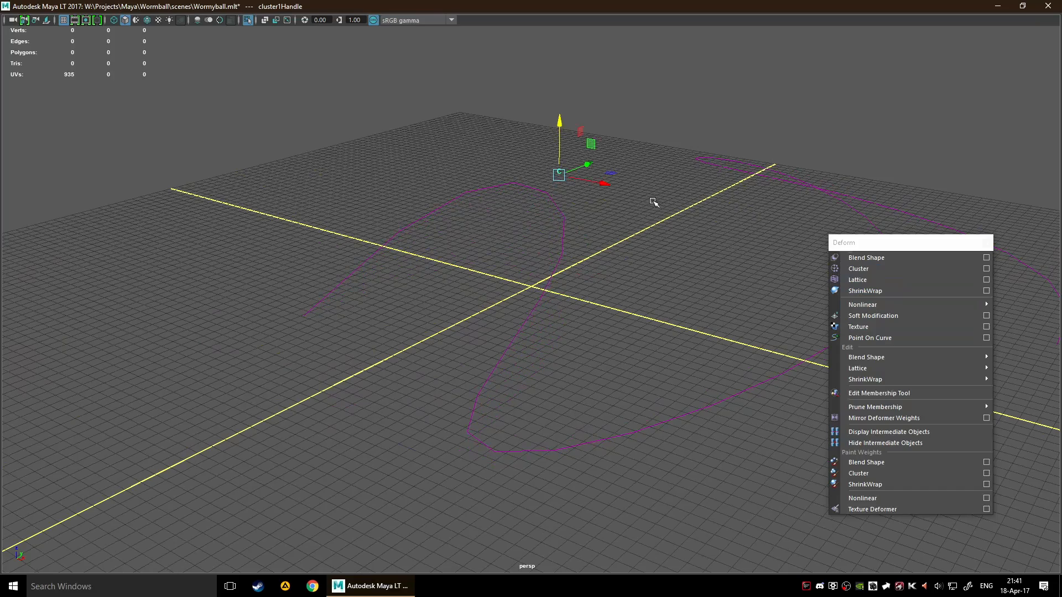
alt+drag(654, 202, 598, 224)
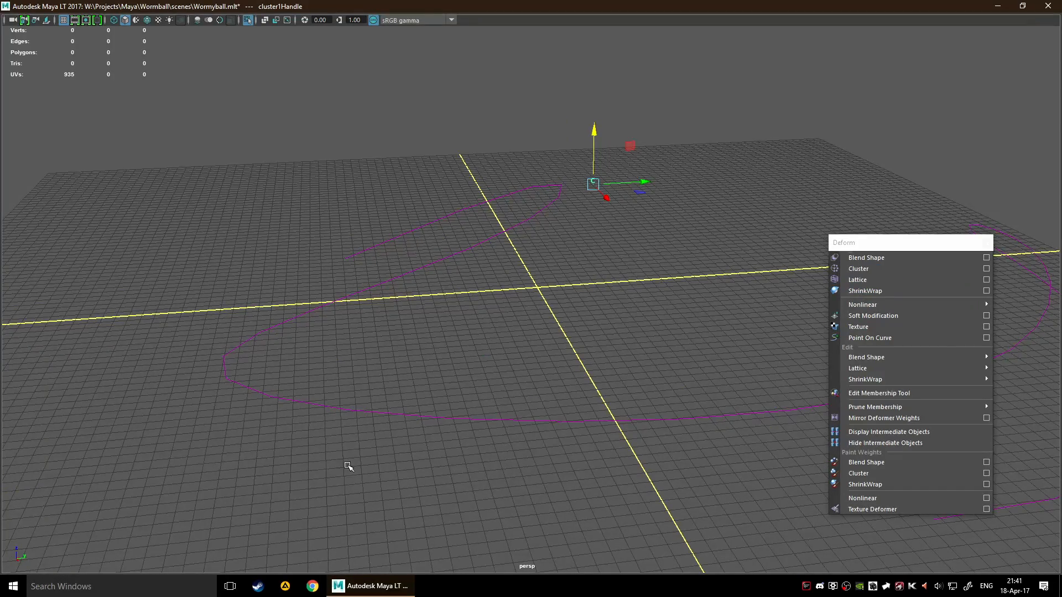
alt+drag(528, 348, 732, 375)
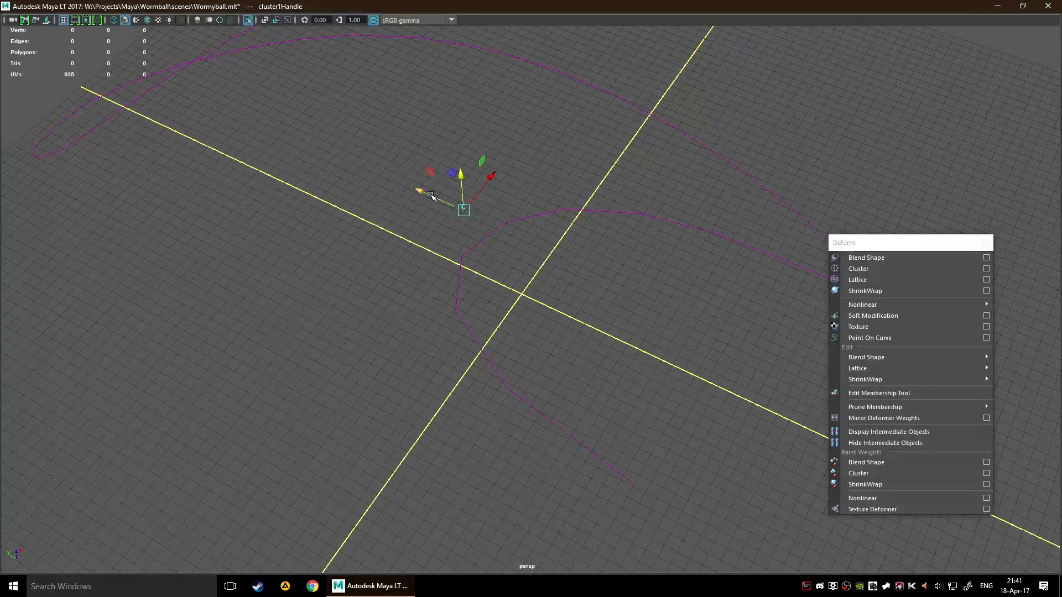
drag(432, 197, 415, 267)
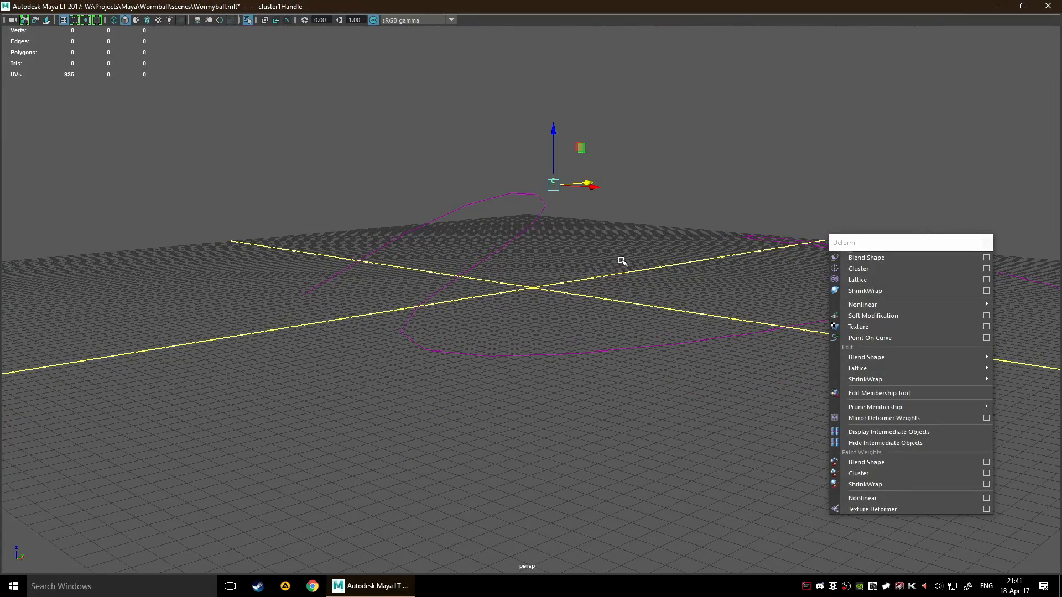
Rotate the cluster handle and relocate its pivot to the curve's free end near the grid's Y axis
key(e)
drag(525, 157, 602, 259)
key(w)
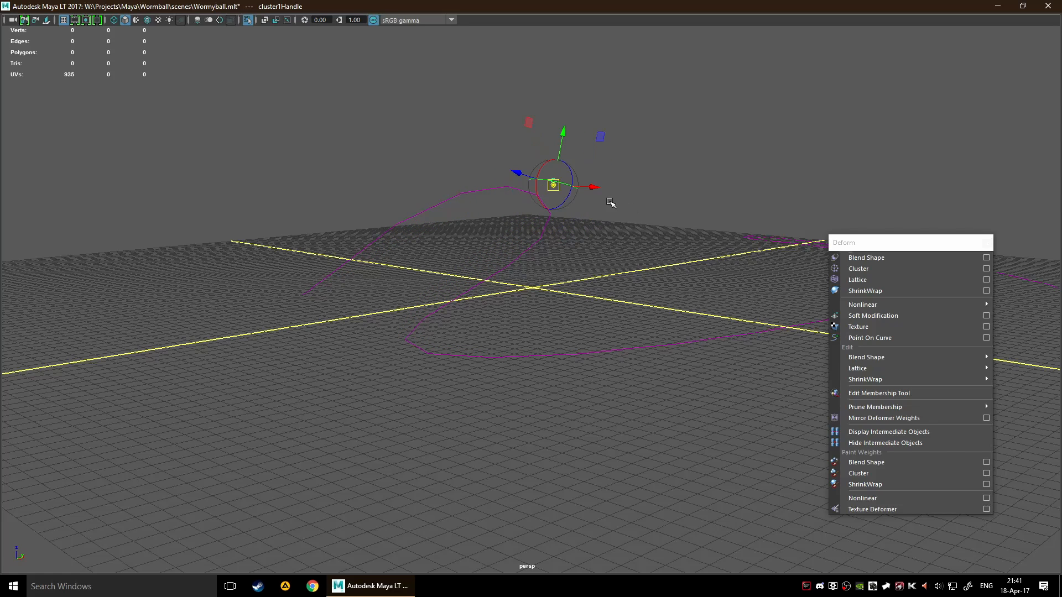
drag(554, 184, 289, 327)
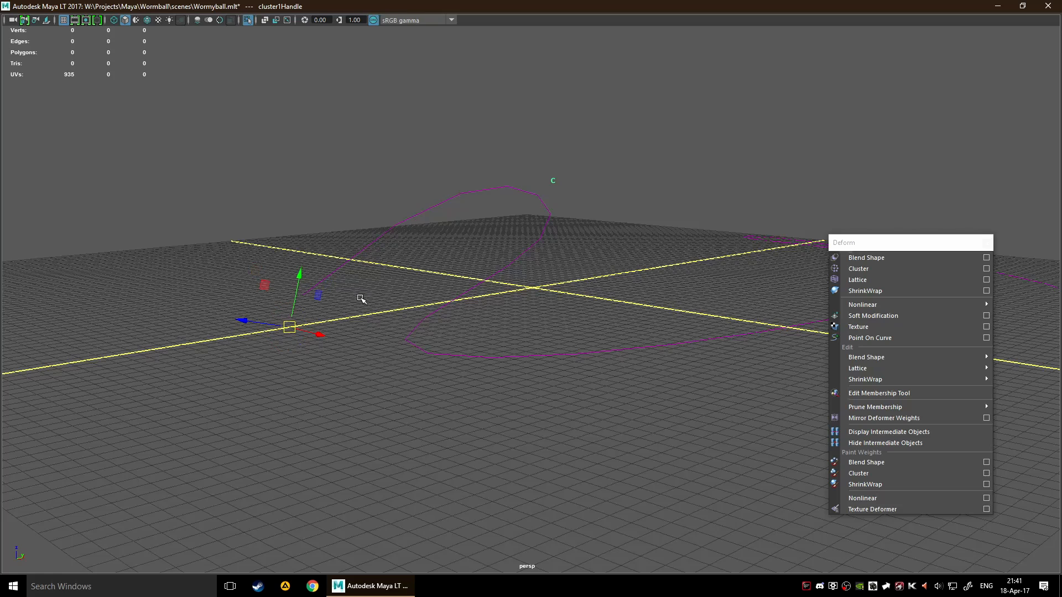
Rotate the cluster handle about its relocated pivot to swing the curve's loop, and reselect the handle alone
key(e)
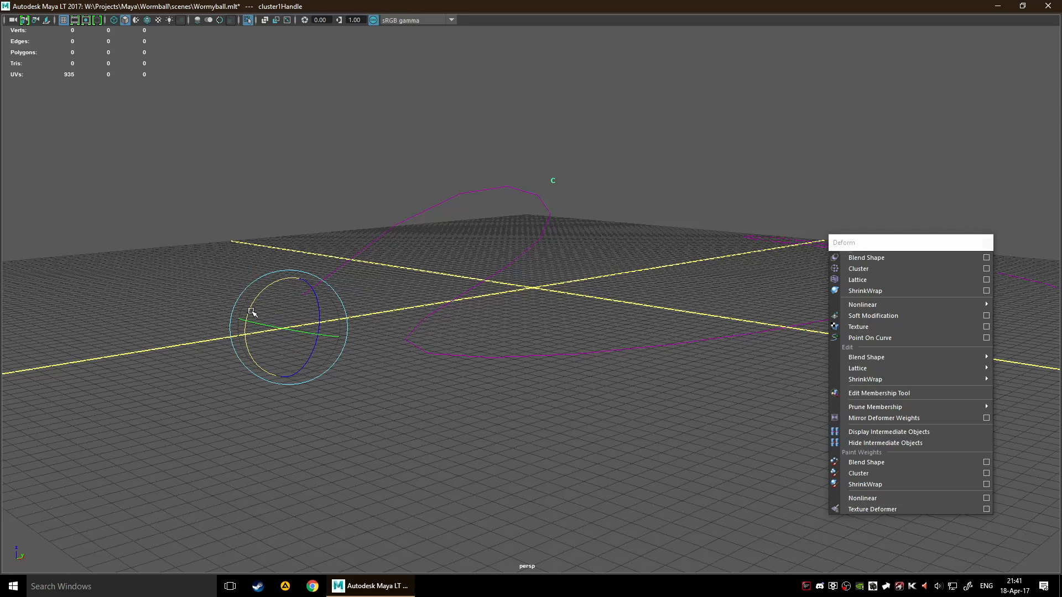
drag(254, 301, 313, 339)
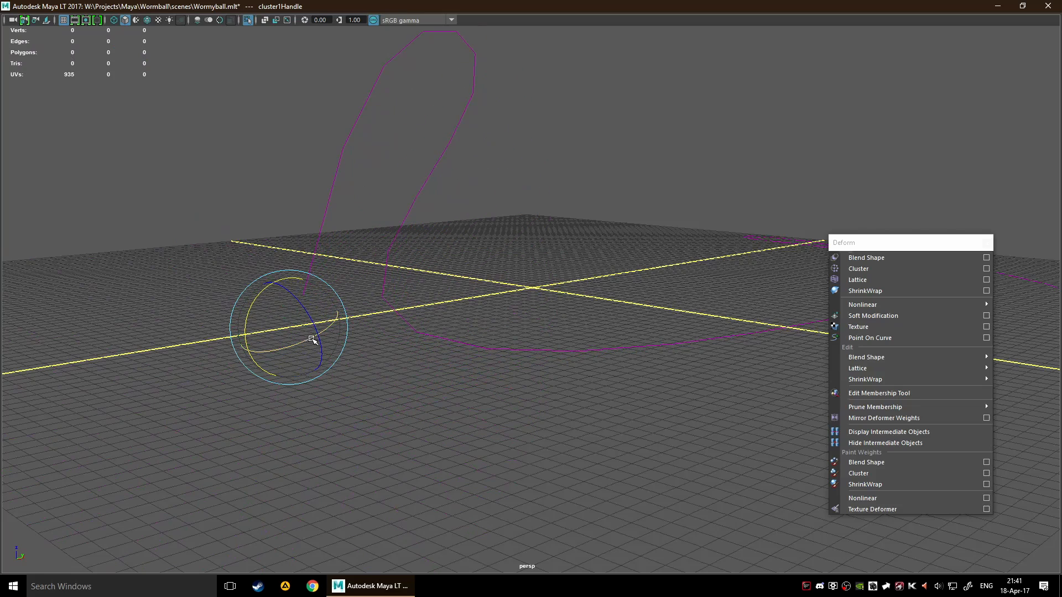
click(501, 236)
alt+drag(436, 144, 548, 195)
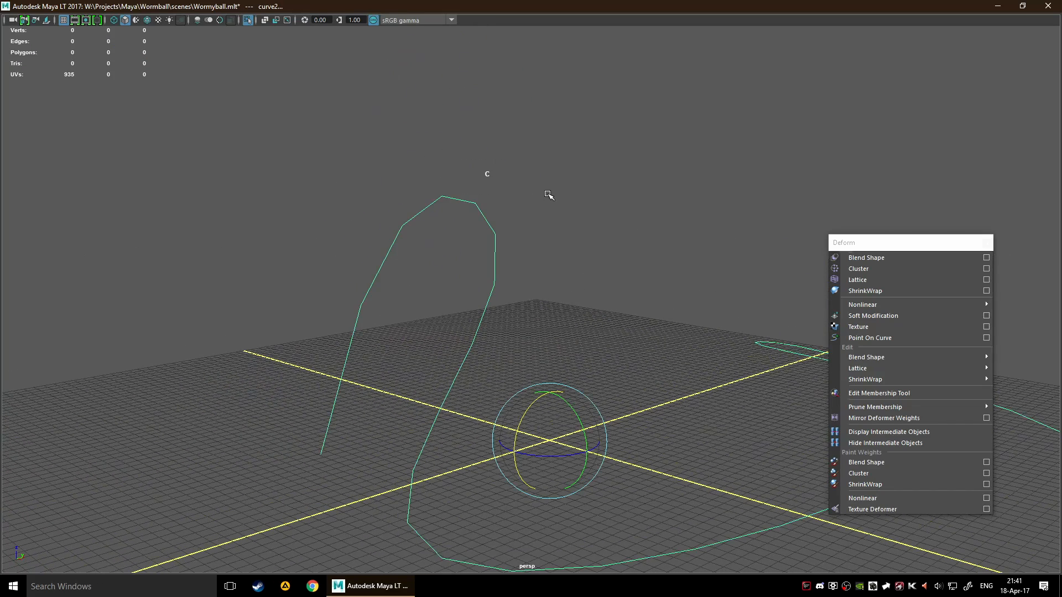
click(502, 174)
drag(475, 162, 506, 180)
scroll(526, 199, down, 3)
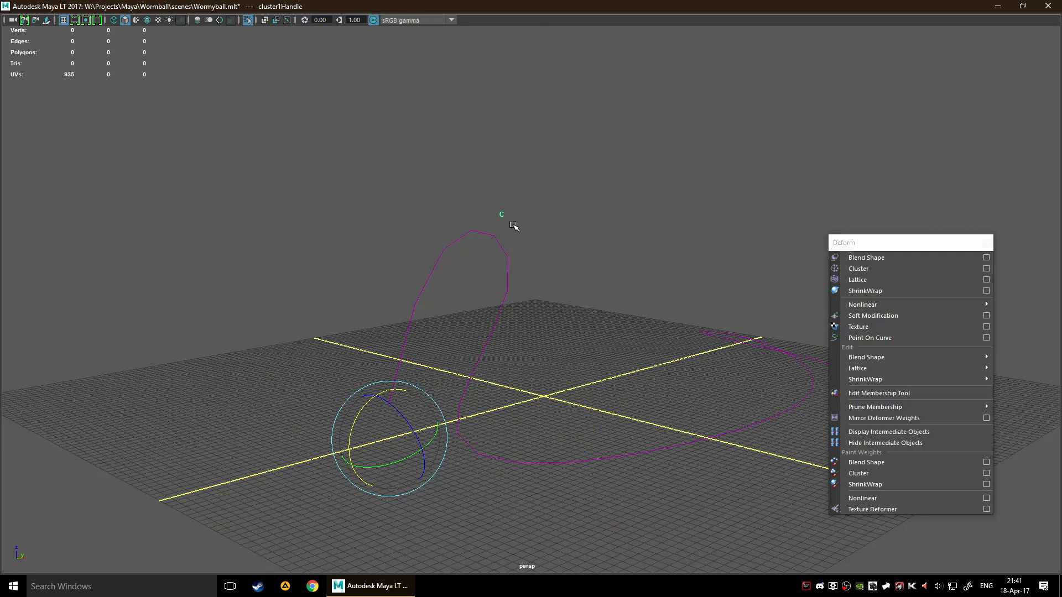
Center the cluster handle's pivot and clear the selection
key(space)
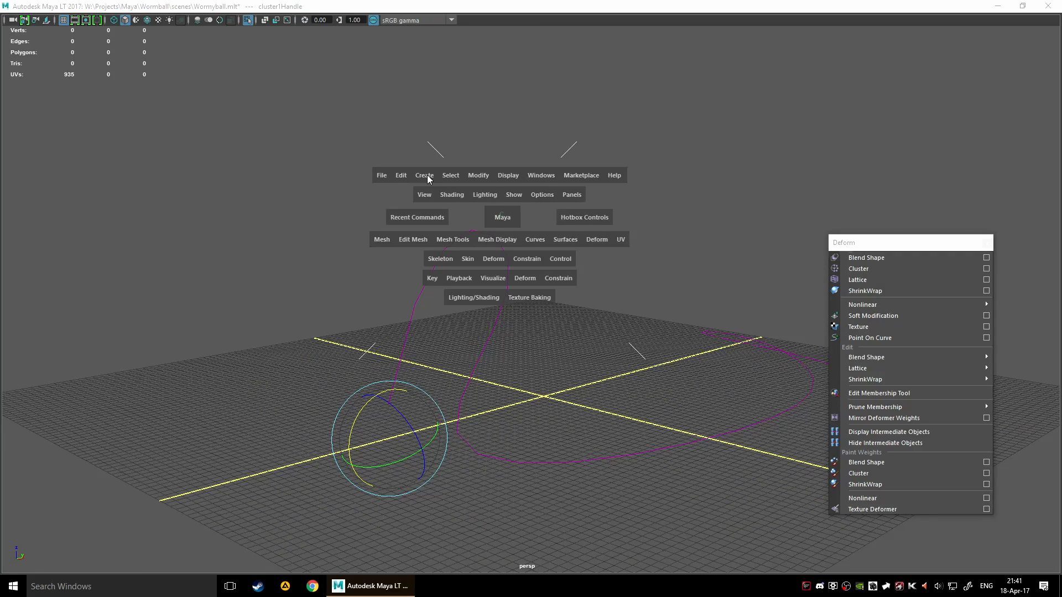
click(484, 175)
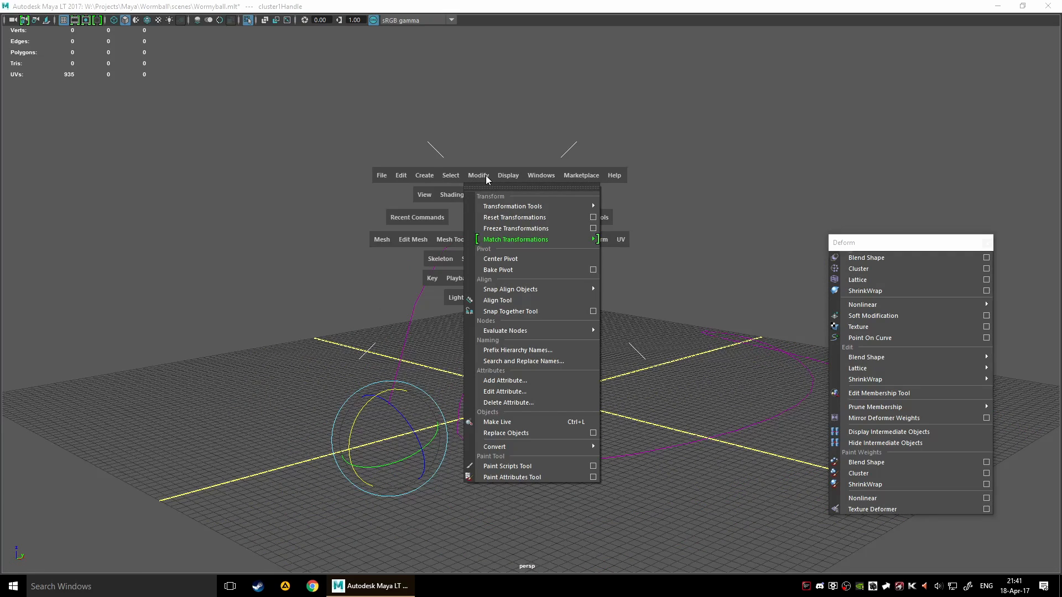
click(520, 258)
click(607, 220)
drag(497, 211, 513, 226)
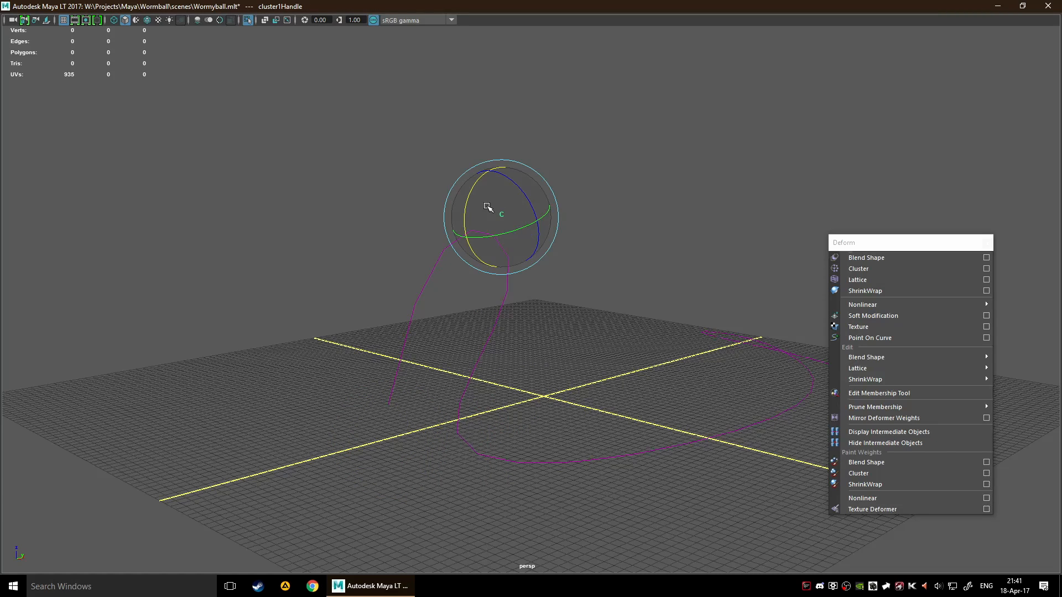
click(600, 204)
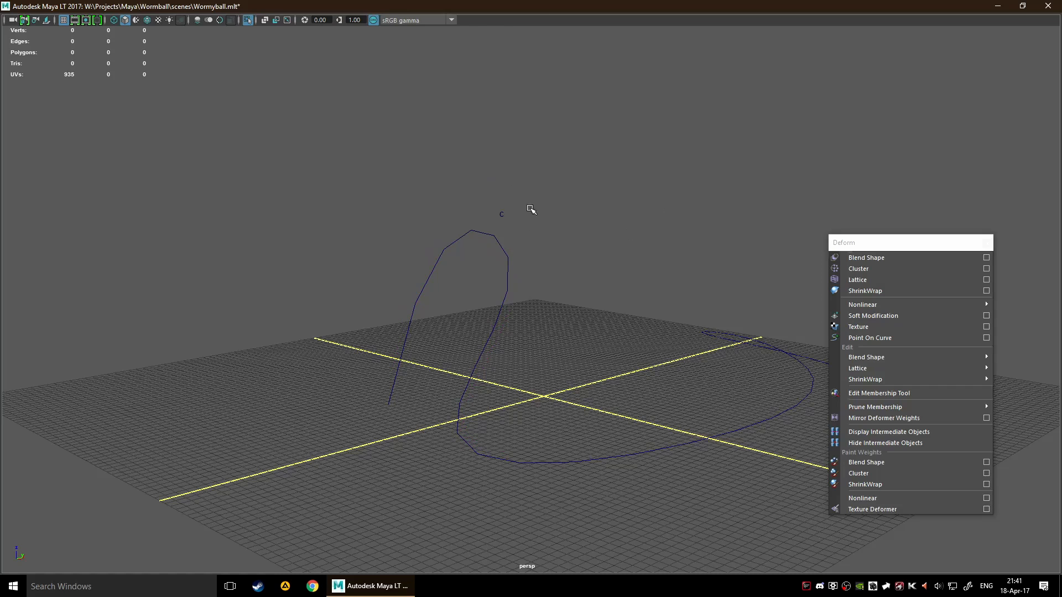
Look through the object types offered by Delete All by Type without deleting anything
key(space)
alt+drag(557, 237, 557, 335)
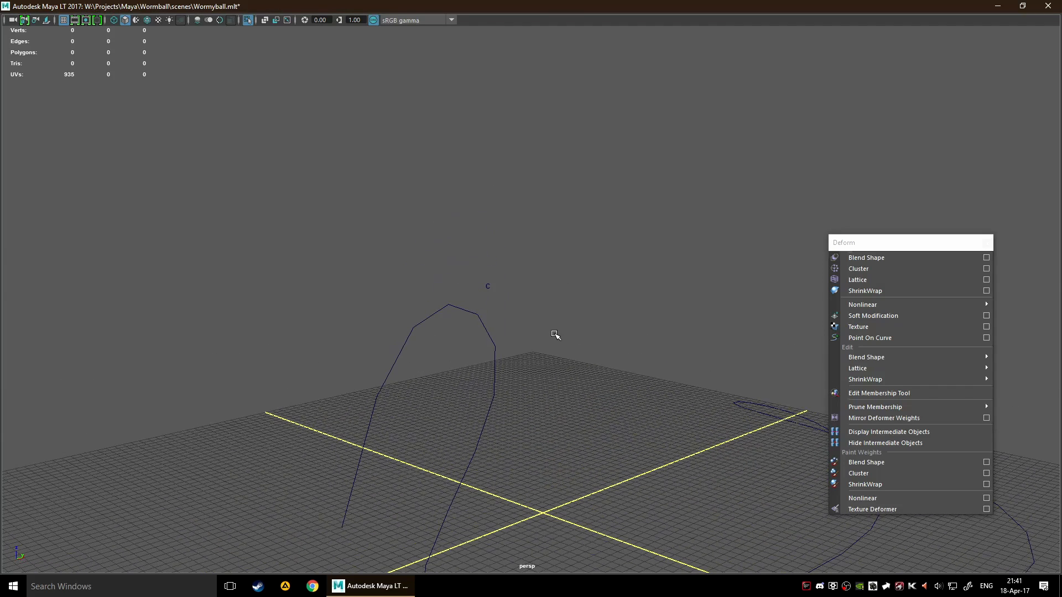
key(space)
click(353, 207)
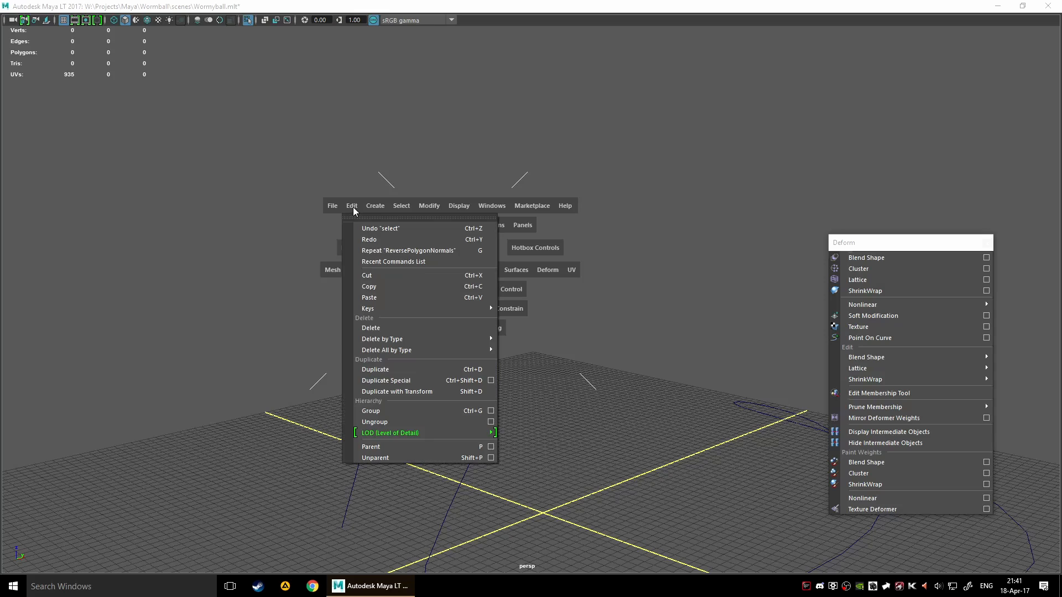
mouse_move(437, 349)
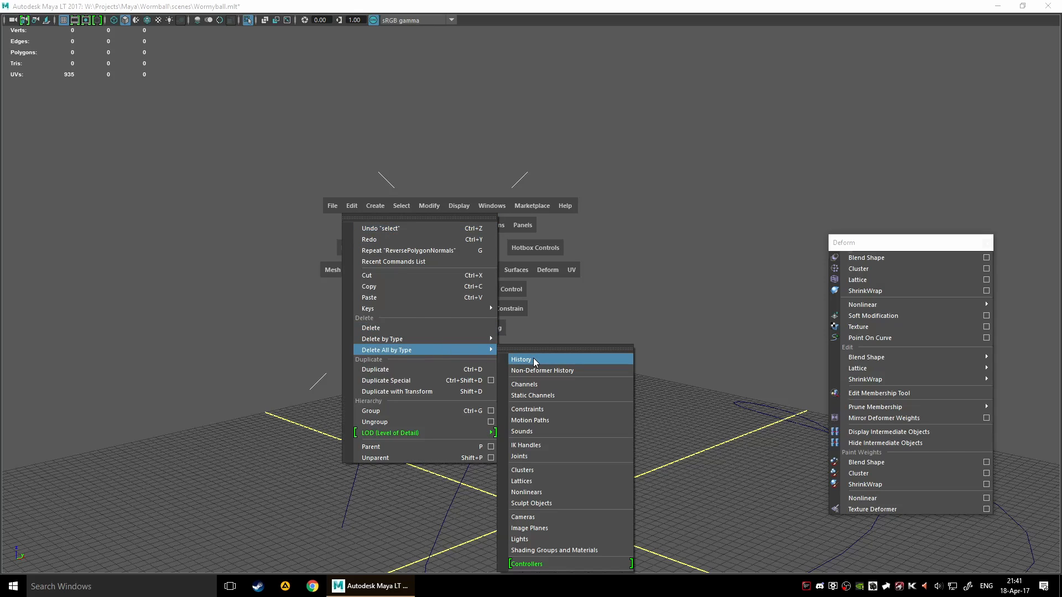
click(186, 315)
drag(464, 271, 518, 321)
click(546, 311)
scroll(607, 372, down, 4)
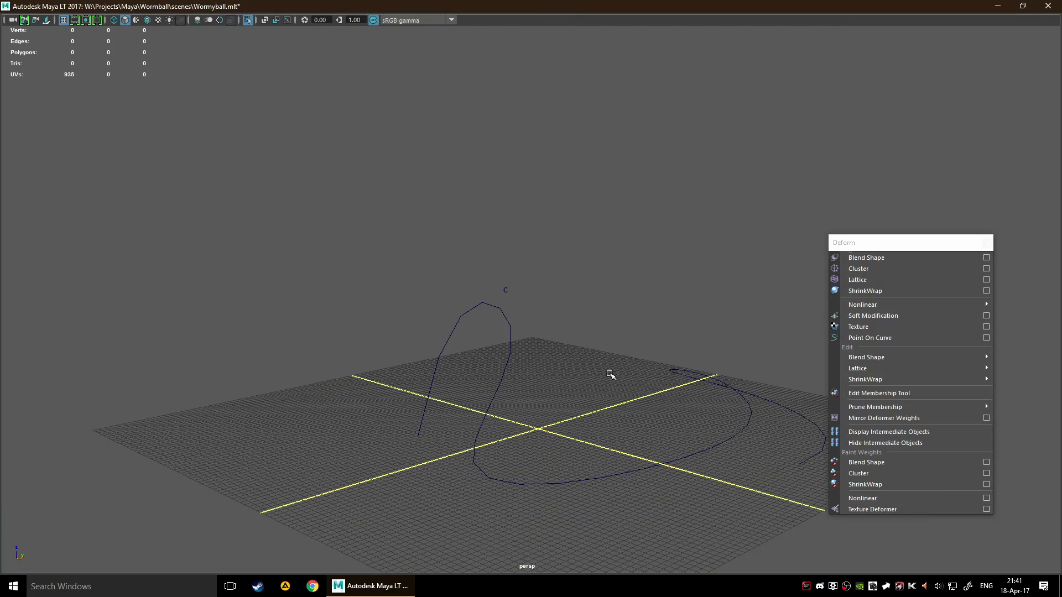
alt+middle_drag(610, 375, 533, 324)
alt+drag(497, 296, 656, 426)
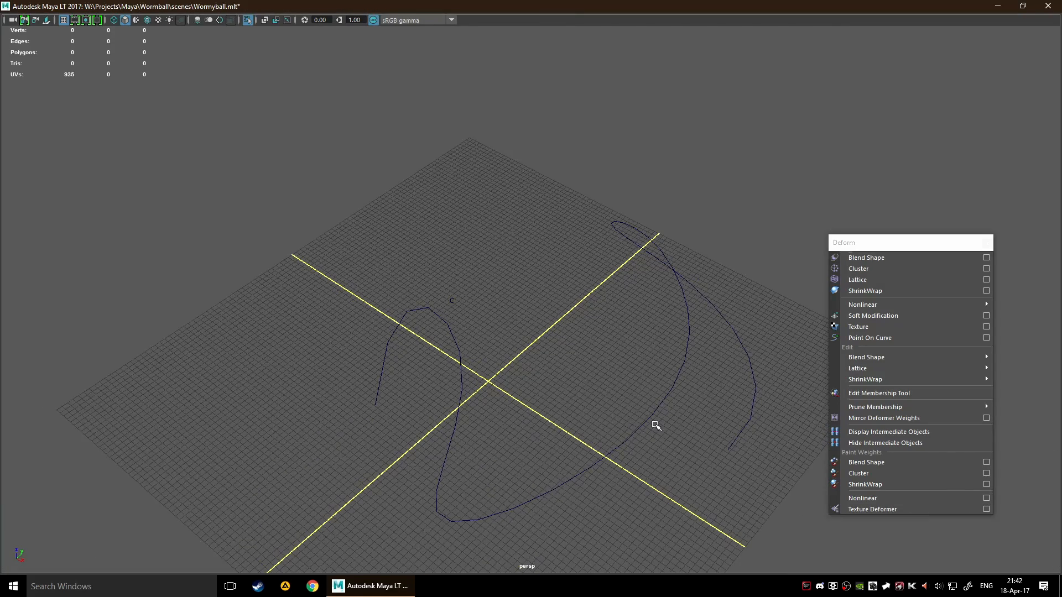
alt+drag(486, 289, 619, 380)
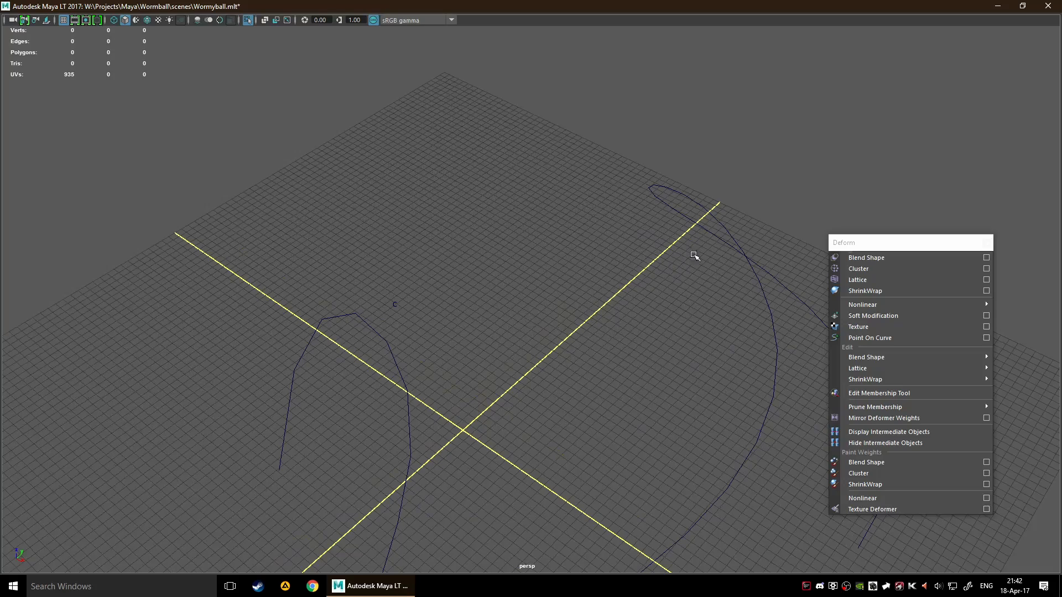
alt+drag(665, 345, 573, 249)
alt+middle_drag(573, 248, 574, 248)
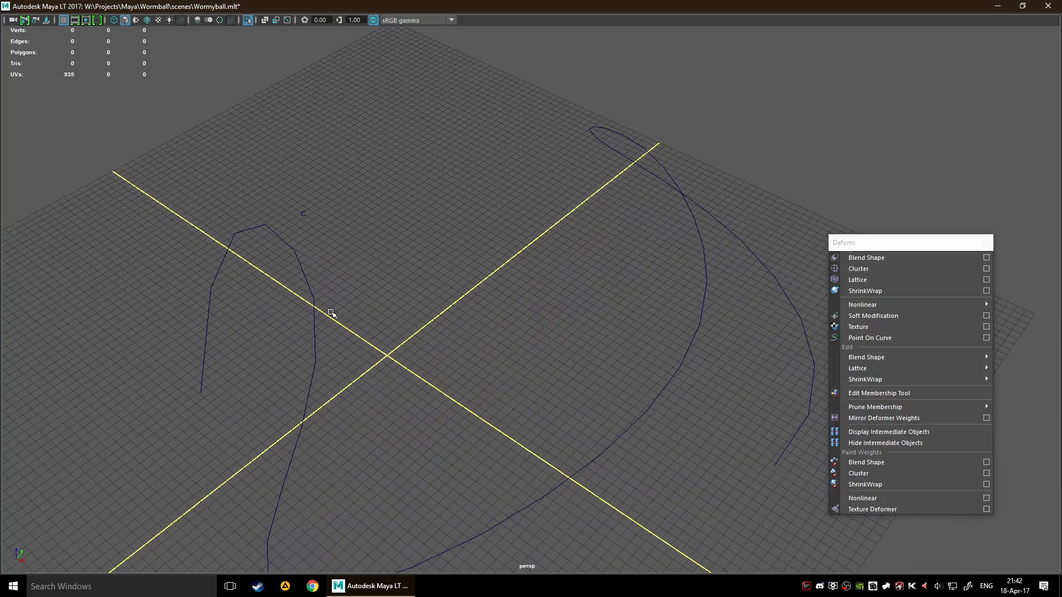
alt+middle_drag(462, 314, 552, 286)
scroll(512, 262, down, 2)
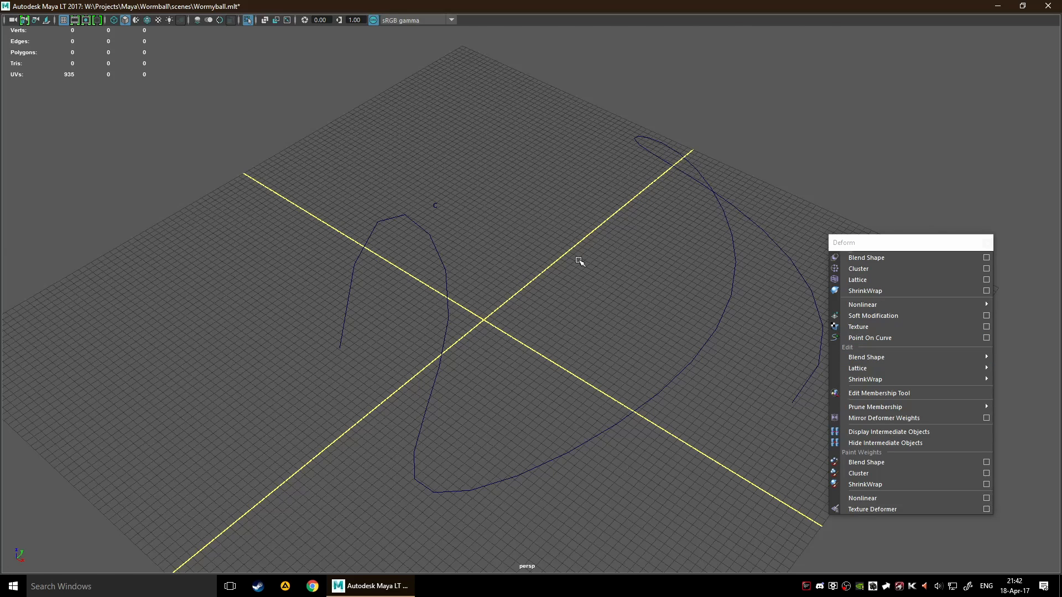
alt+middle_drag(619, 238, 582, 252)
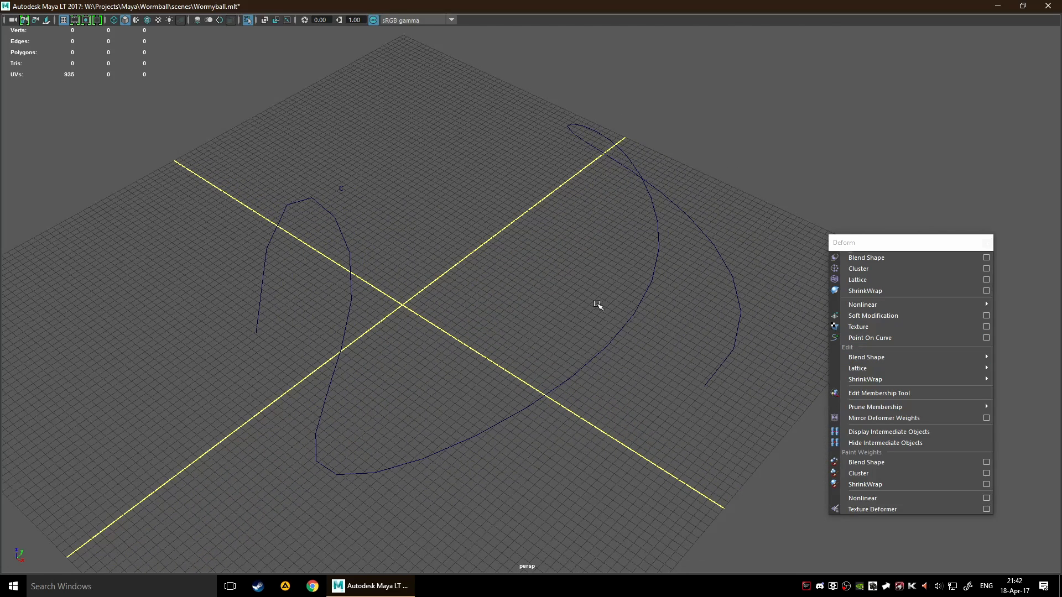
Select four of the curve's edit points from the middle to the far end and apply Point On Curve to them
drag(486, 366, 634, 448)
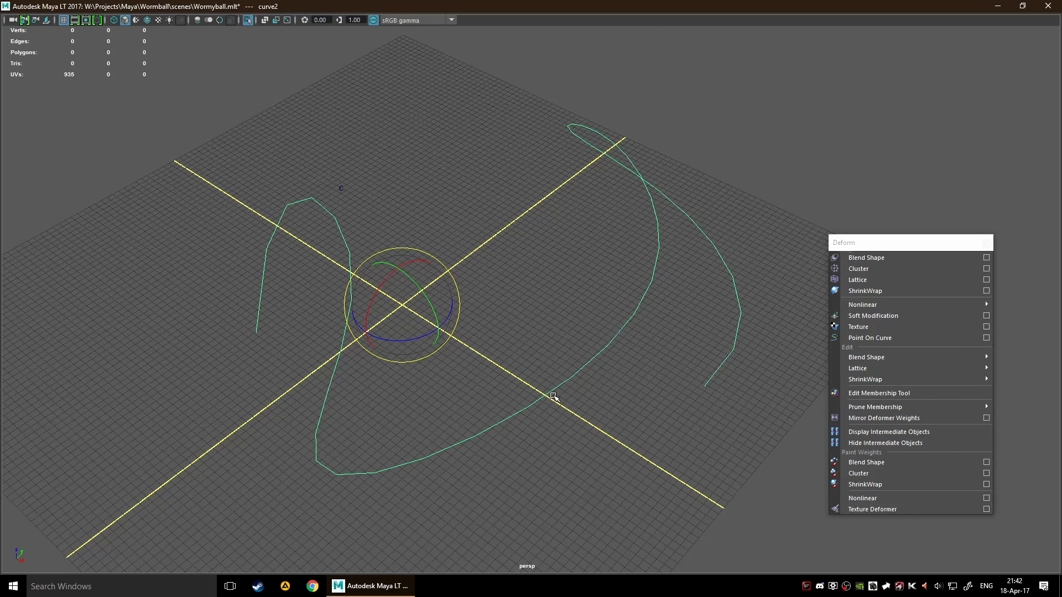
right_drag(553, 399, 555, 347)
click(527, 407)
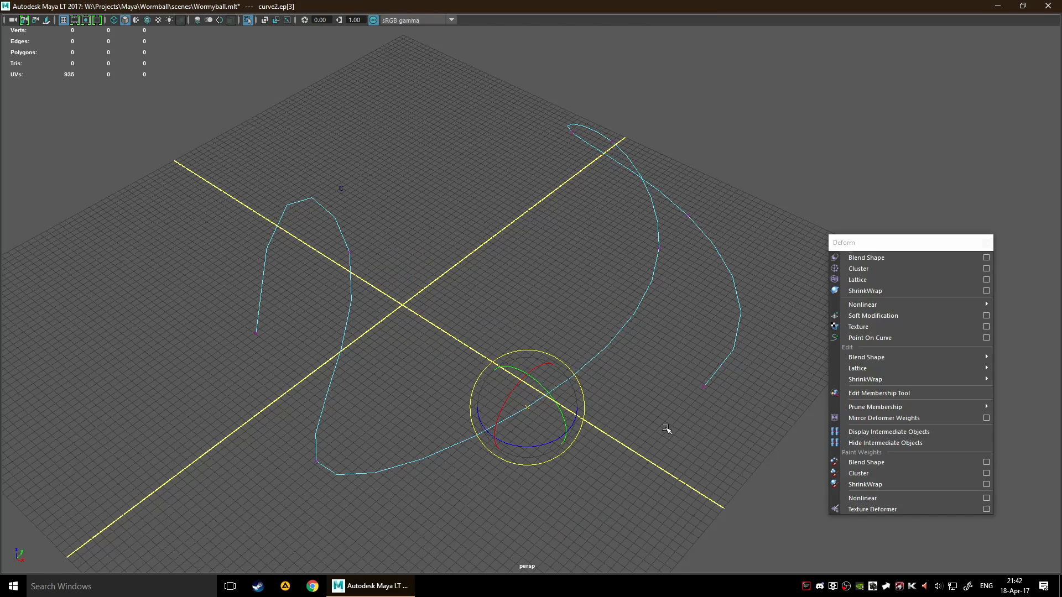
shift+click(704, 387)
shift+drag(633, 198, 765, 281)
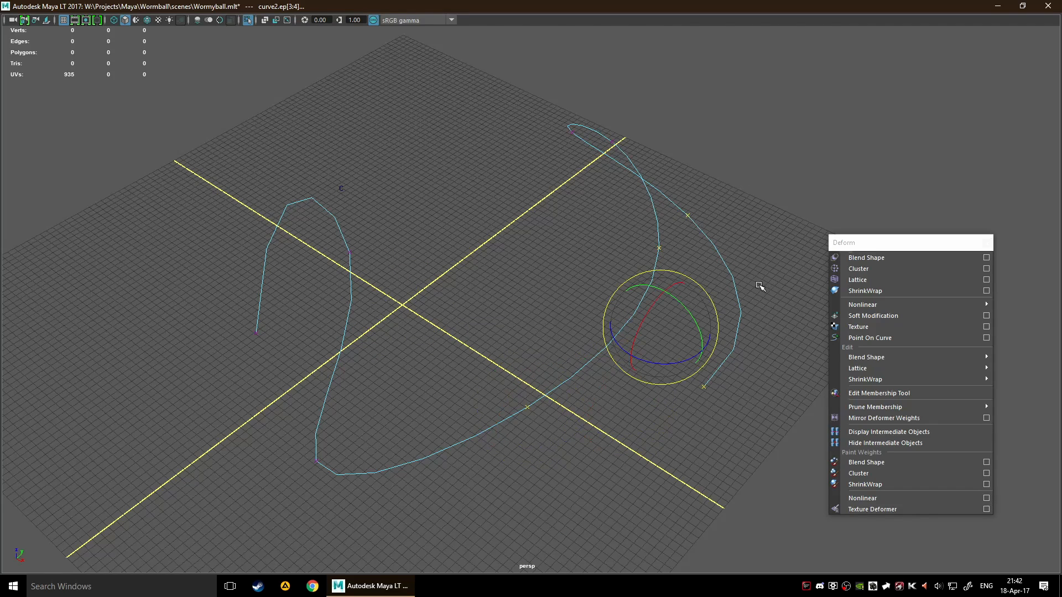
click(914, 338)
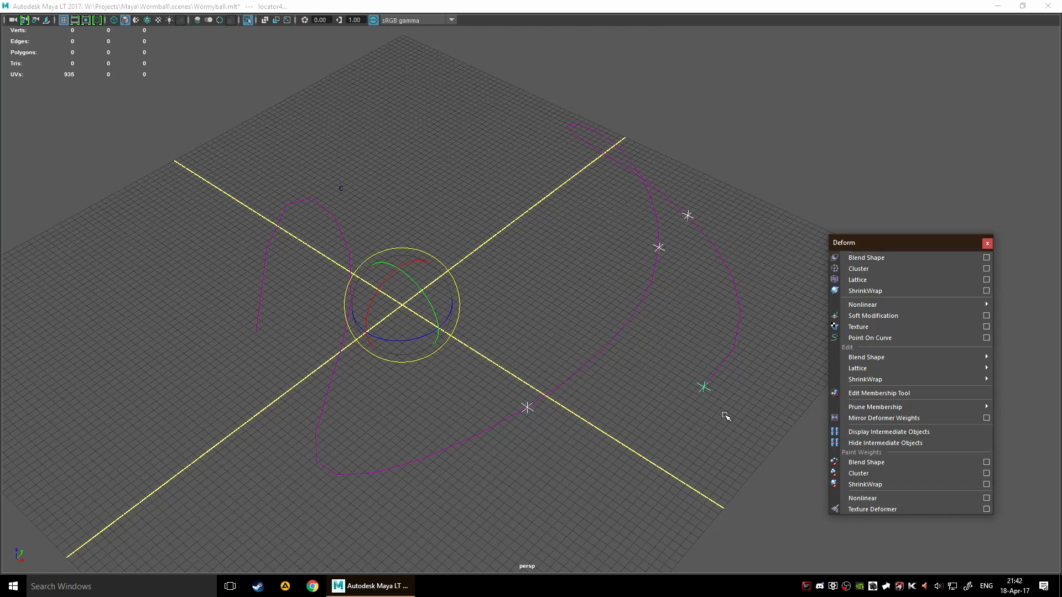
Select the locator near the middle of the curve and move it in the YZ plane to bend the curve
alt+drag(655, 441, 594, 424)
key(w)
drag(477, 347, 537, 429)
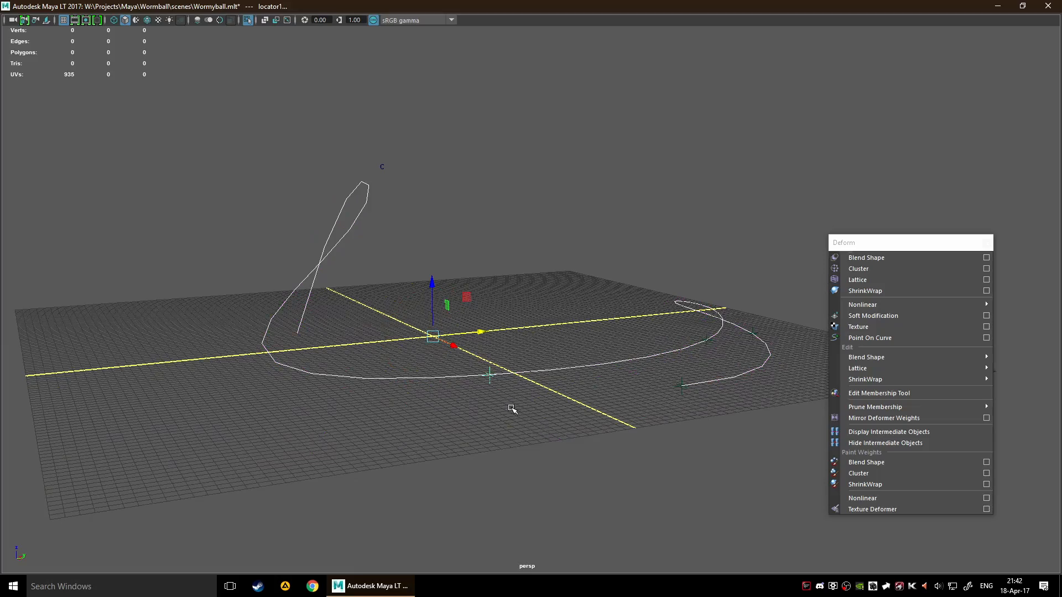
scroll(477, 383, up, 4)
click(485, 389)
click(459, 422)
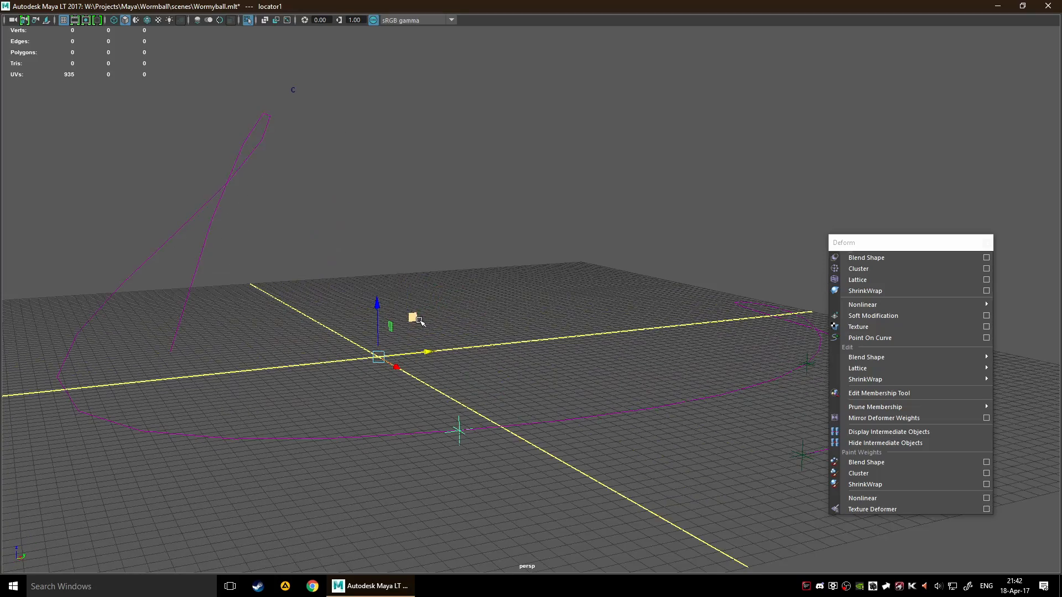
drag(413, 316, 413, 361)
Select the locator at the curve's far end and raise it along Z to lift that end
click(380, 341)
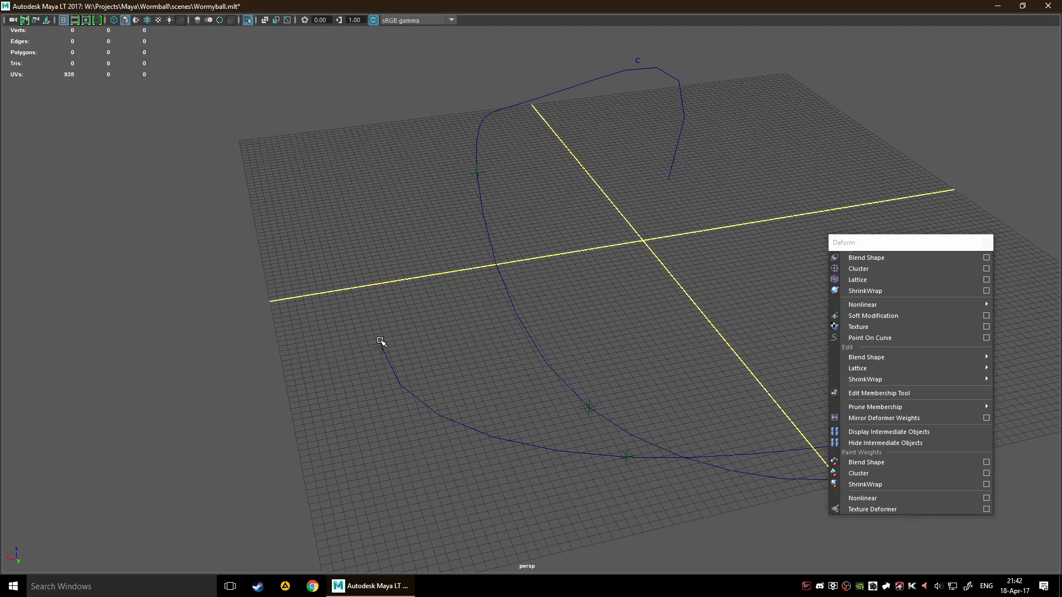
click(379, 341)
drag(645, 205, 818, 123)
mouse_move(730, 270)
alt+mouse_down()
mouse_move(680, 249)
mouse_move(723, 261)
alt+mouse_up()
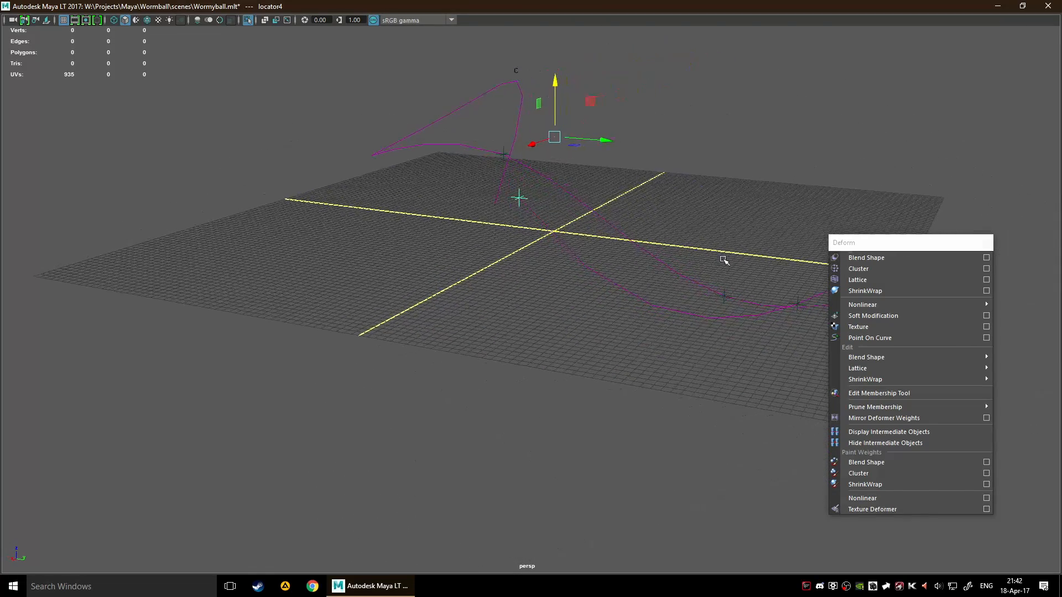
click(737, 271)
click(725, 295)
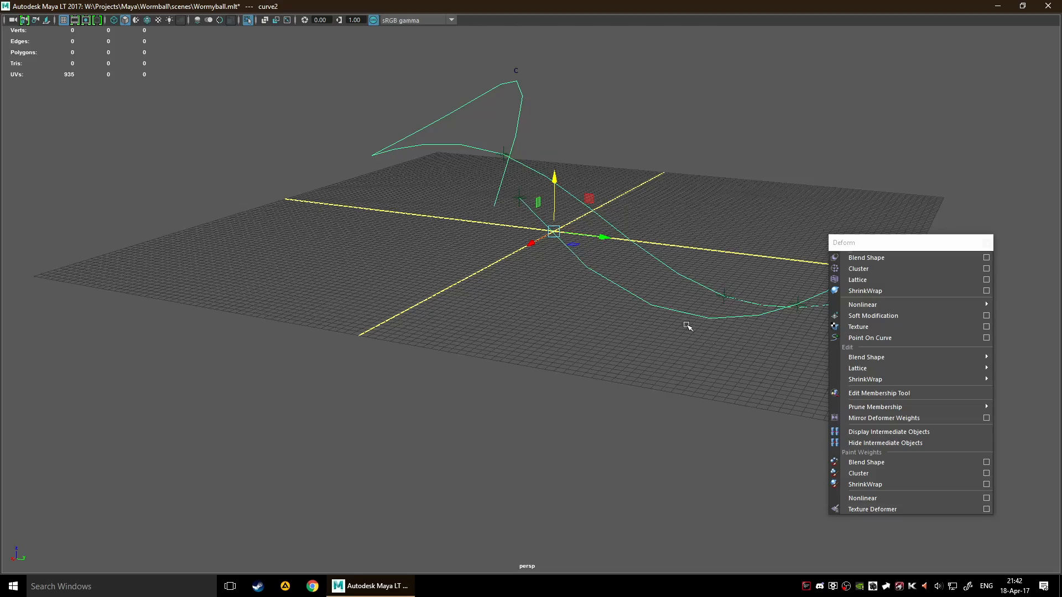
Select the cluster handle and shift it in its local XY plane to reshape the curve's raised loop
alt+drag(653, 352, 741, 346)
scroll(645, 301, down, 4)
alt+middle_drag(553, 302, 594, 424)
click(595, 425)
alt+drag(594, 425, 581, 341)
scroll(608, 445, up, 3)
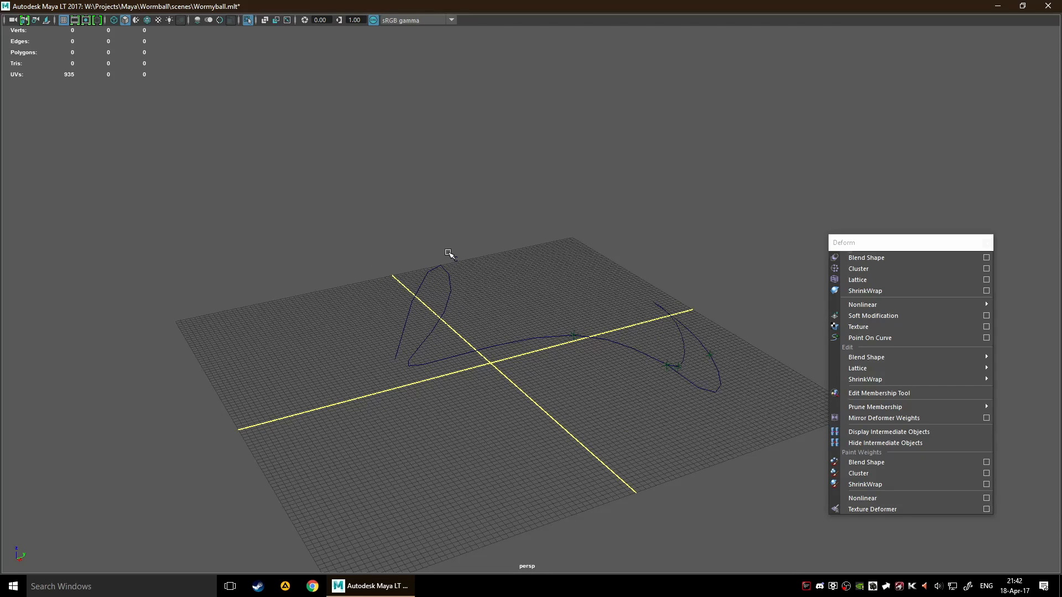
drag(434, 238, 484, 271)
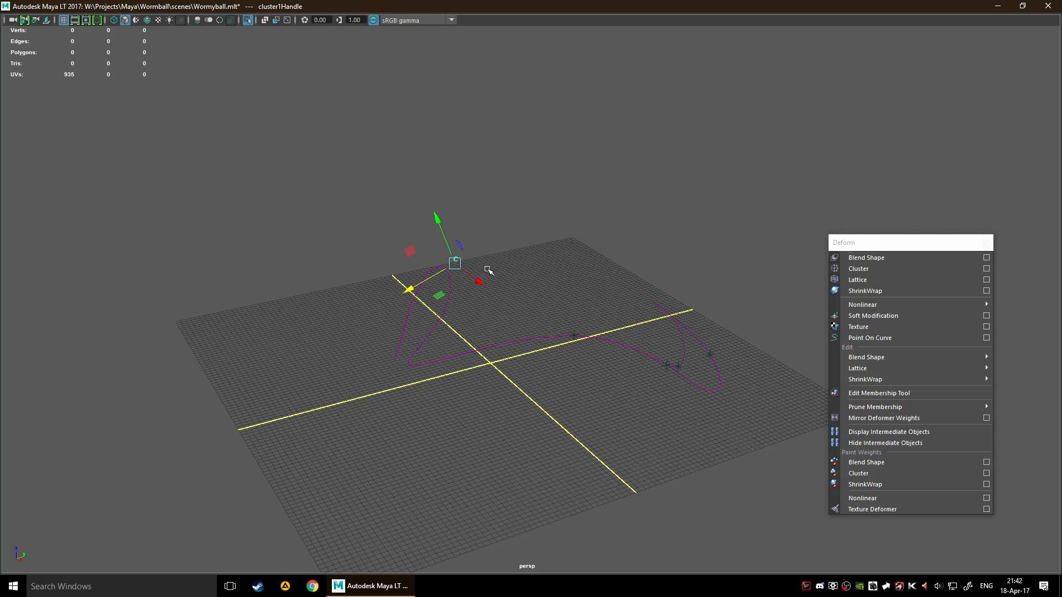
click(879, 338)
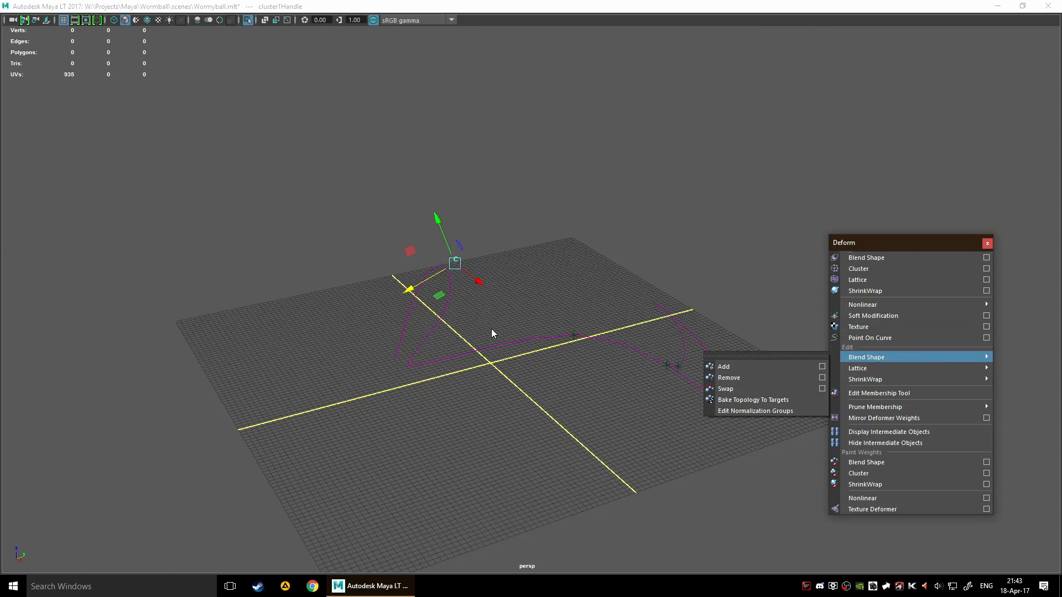
alt+drag(491, 329, 525, 338)
scroll(467, 264, up, 3)
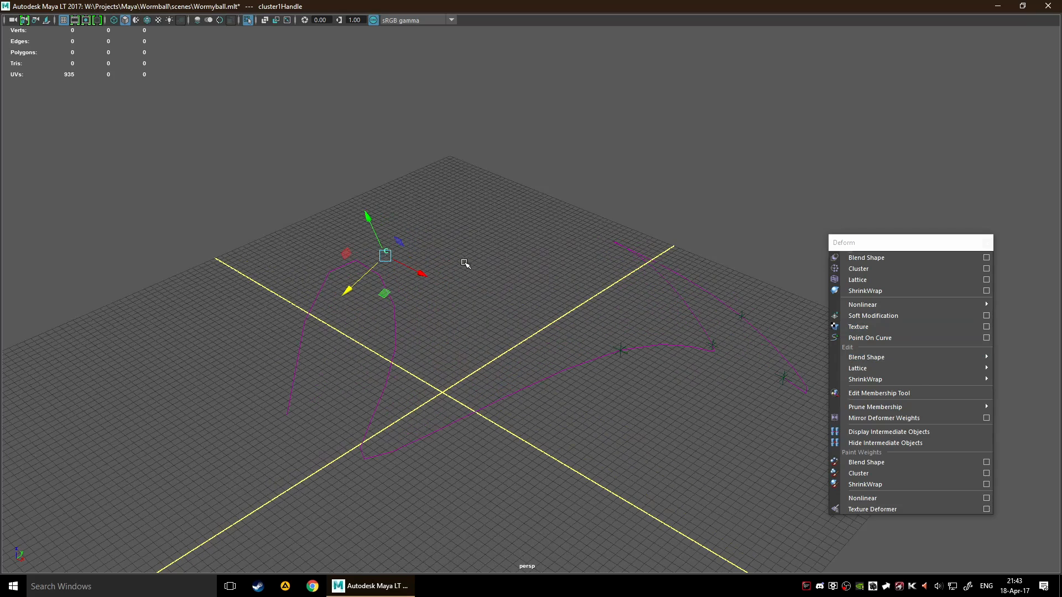
drag(403, 241, 442, 245)
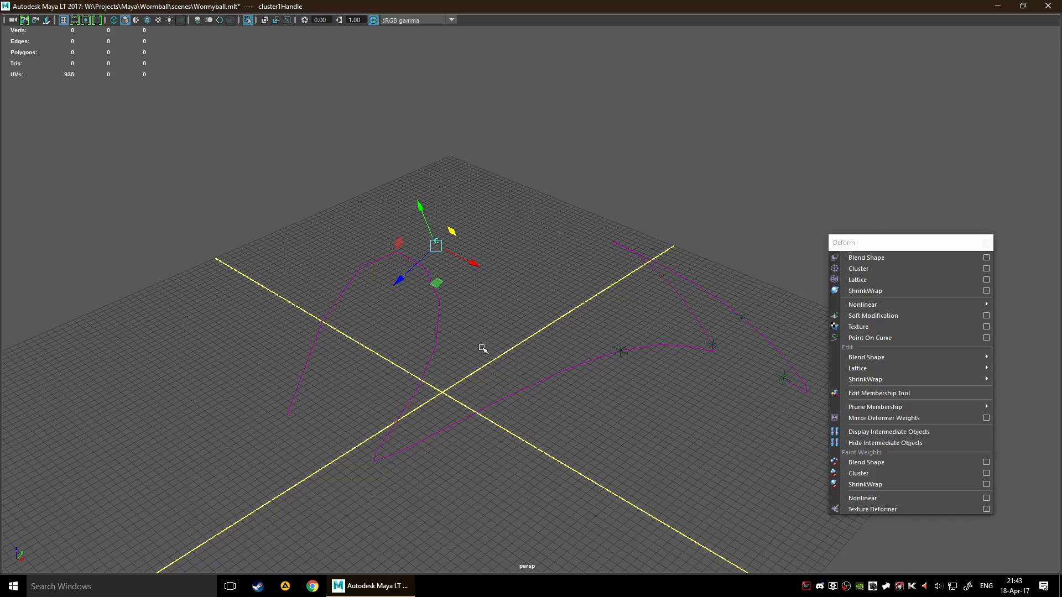
Delete the curve, and select the four leftover locators with the Channel Box shown
drag(370, 300, 527, 388)
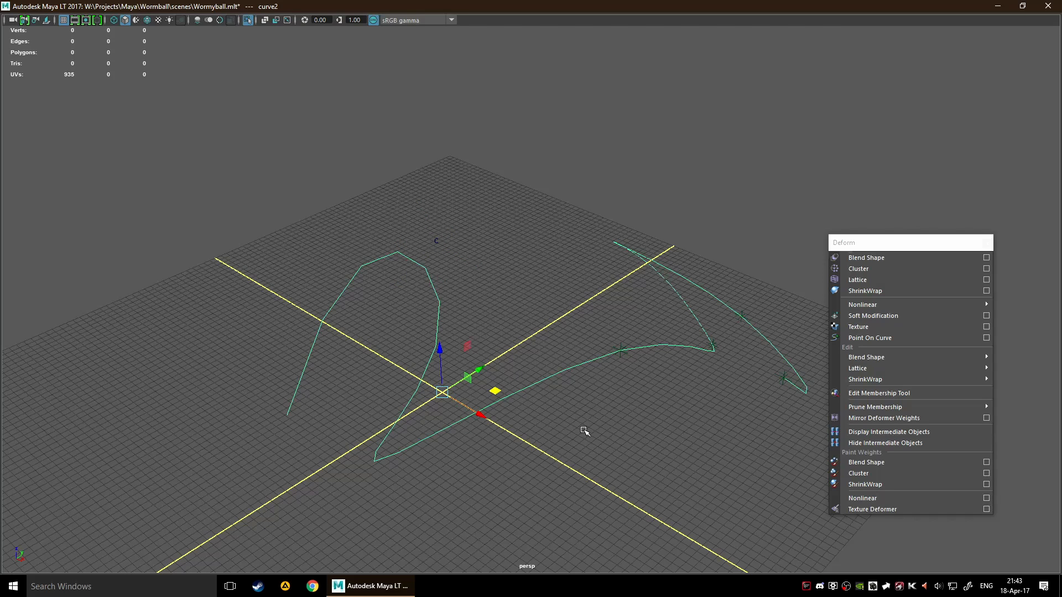
key(Delete)
scroll(586, 429, down, 5)
drag(541, 232, 714, 453)
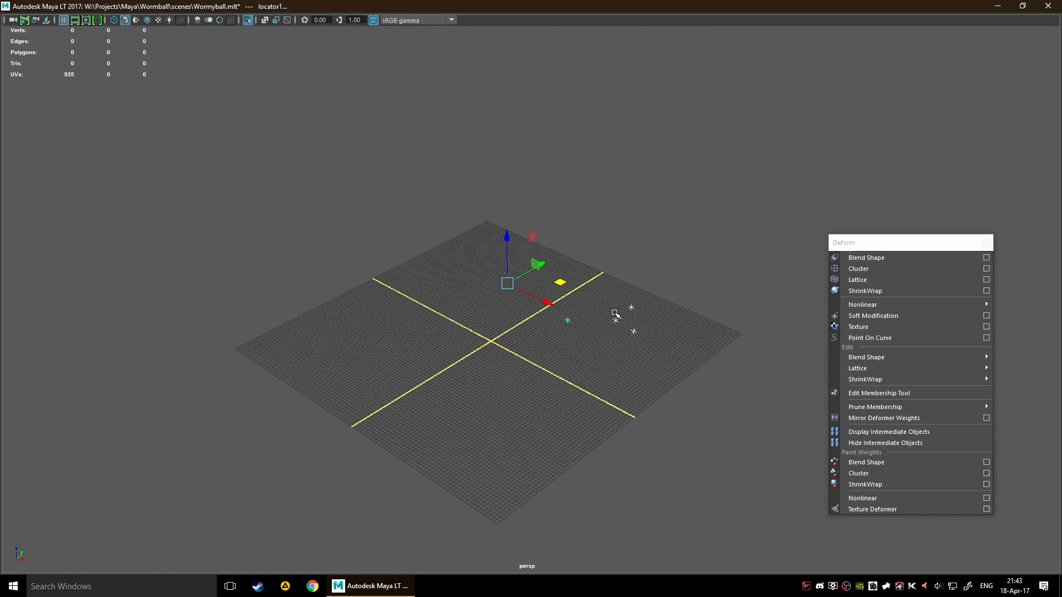
key(ctrl+shift+a)
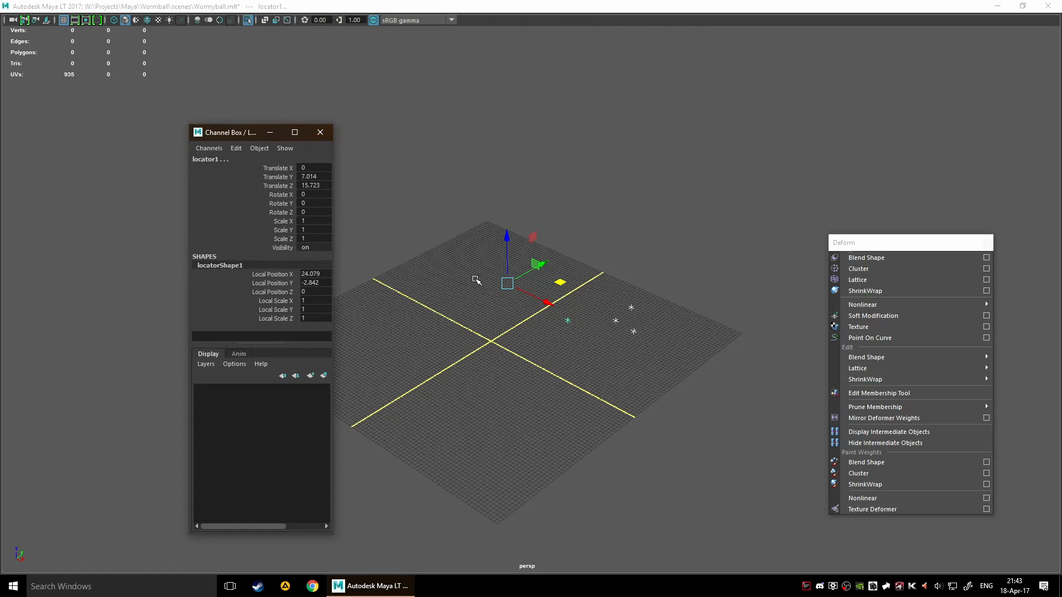
Examine the selected locator's shape and transform attributes in the Attribute Editor, leaving the Channel Box closed
click(320, 132)
right_click(569, 318)
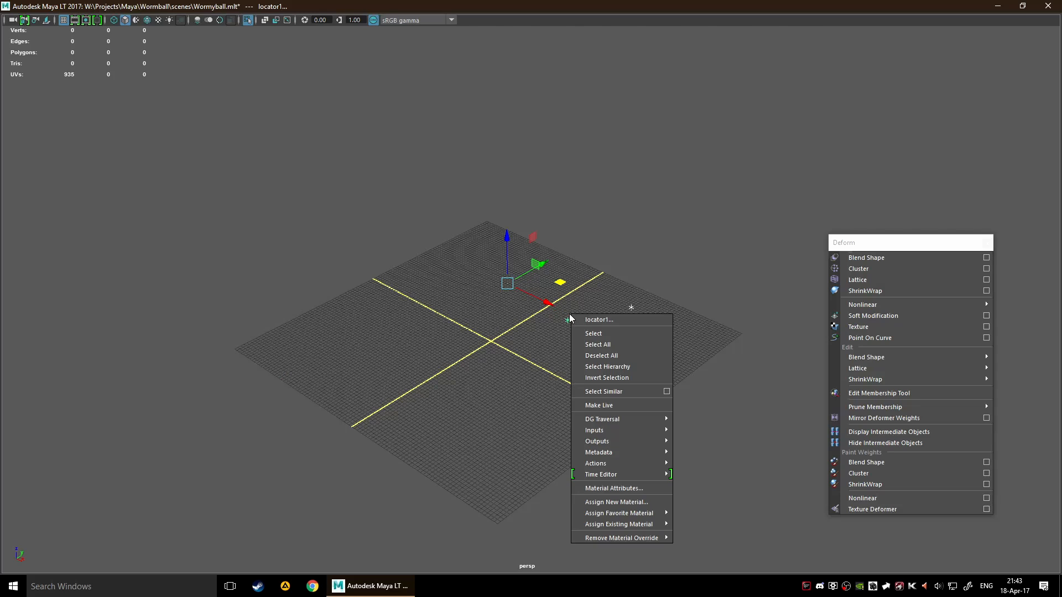
click(592, 320)
drag(771, 169, 771, 167)
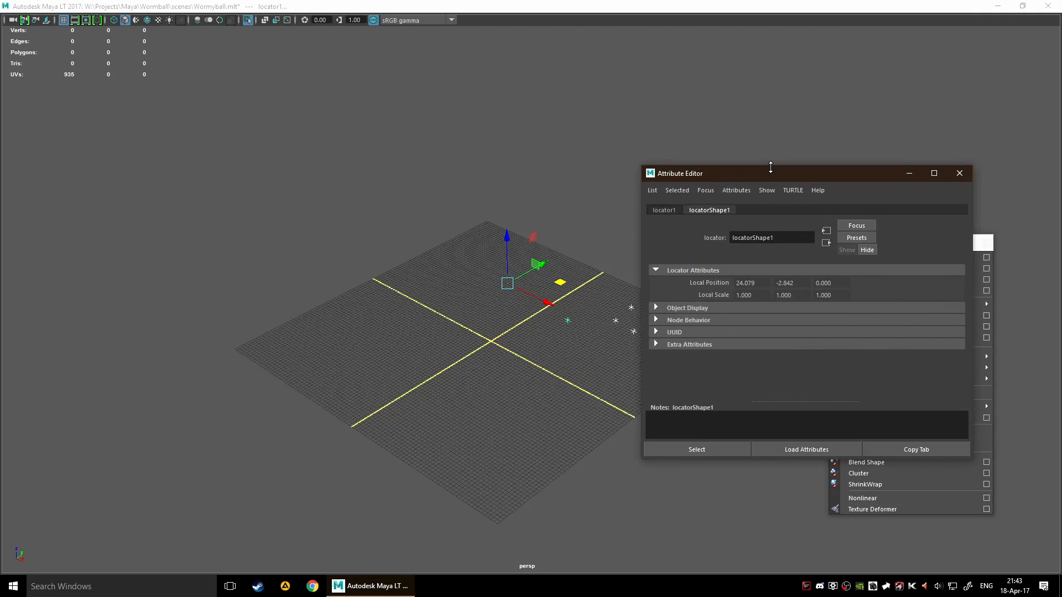
click(661, 211)
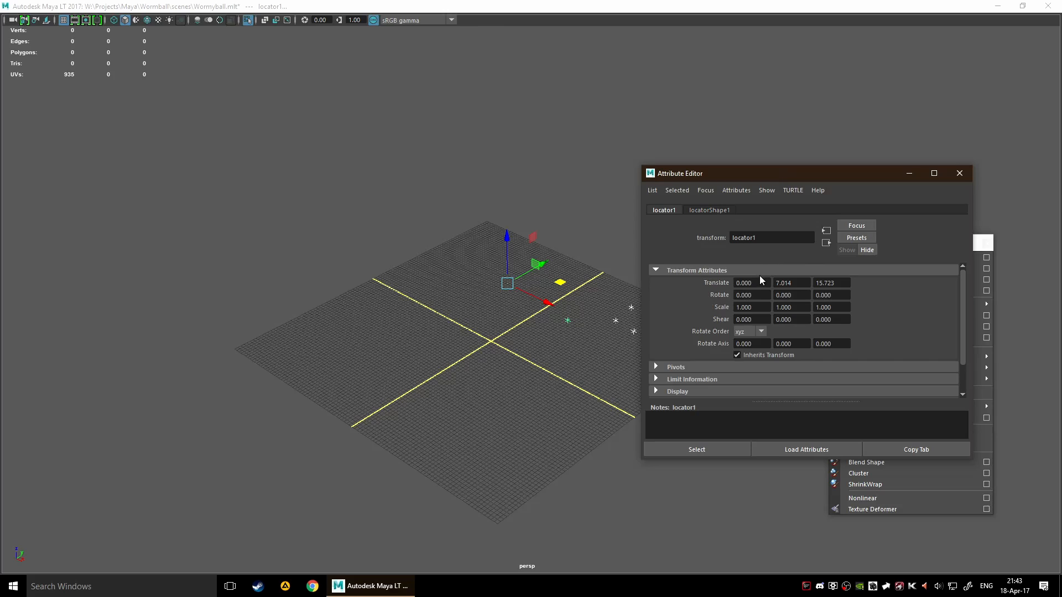
scroll(686, 307, down, 2)
scroll(667, 301, up, 2)
click(959, 173)
Delete the four selected locators from the scene
scroll(636, 340, up, 3)
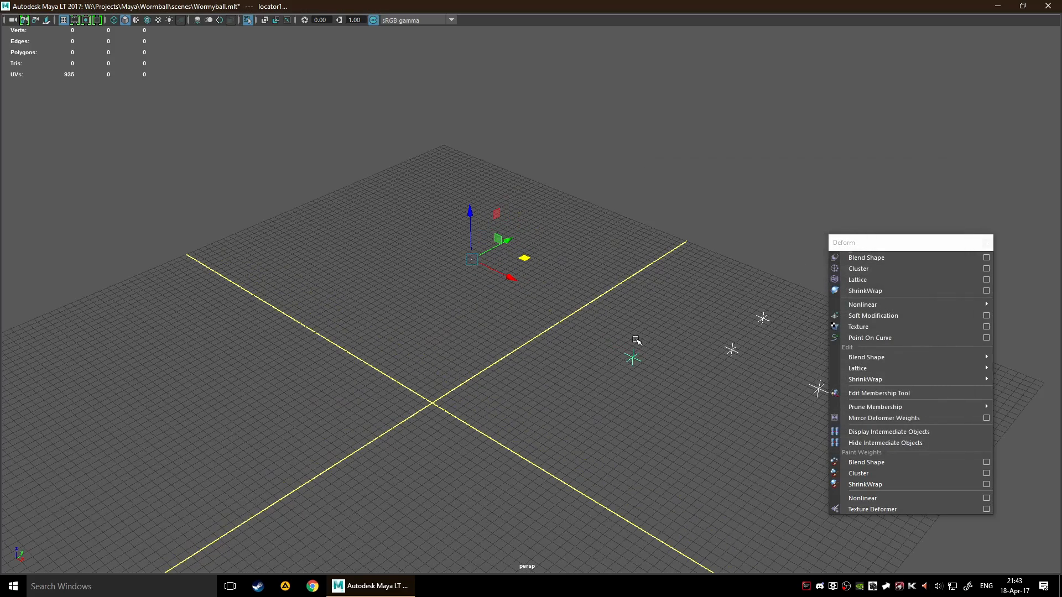
key(Delete)
scroll(595, 348, down, 3)
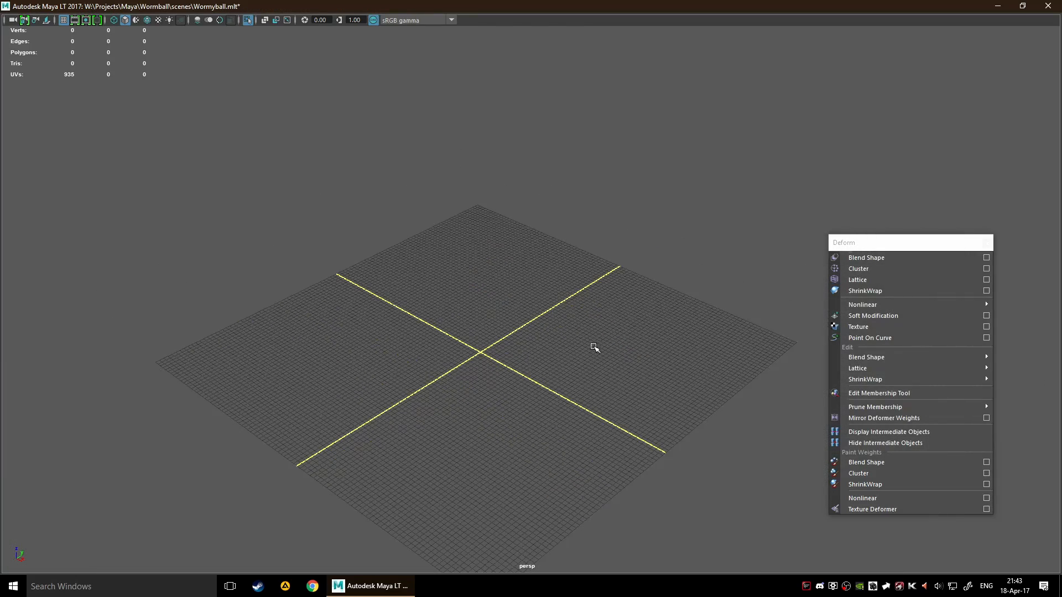
Create a polygon cylinder along Z with radius 1, height 2 and 20 axis divisions, and raise it about 2 units along Z
alt+middle_drag(397, 316, 436, 297)
alt+drag(436, 297, 557, 309)
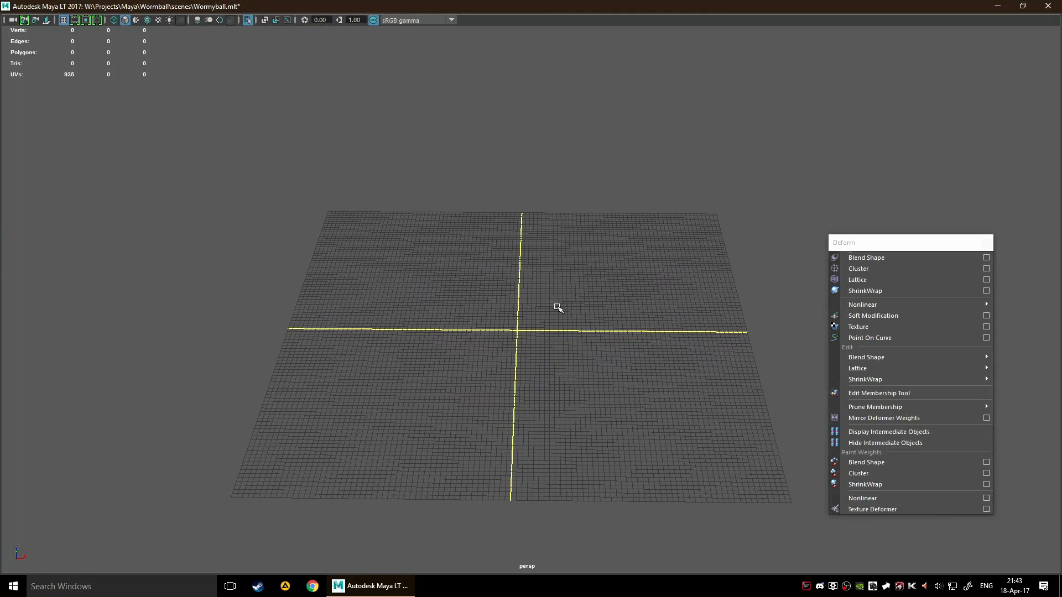
shift+right_click(509, 322)
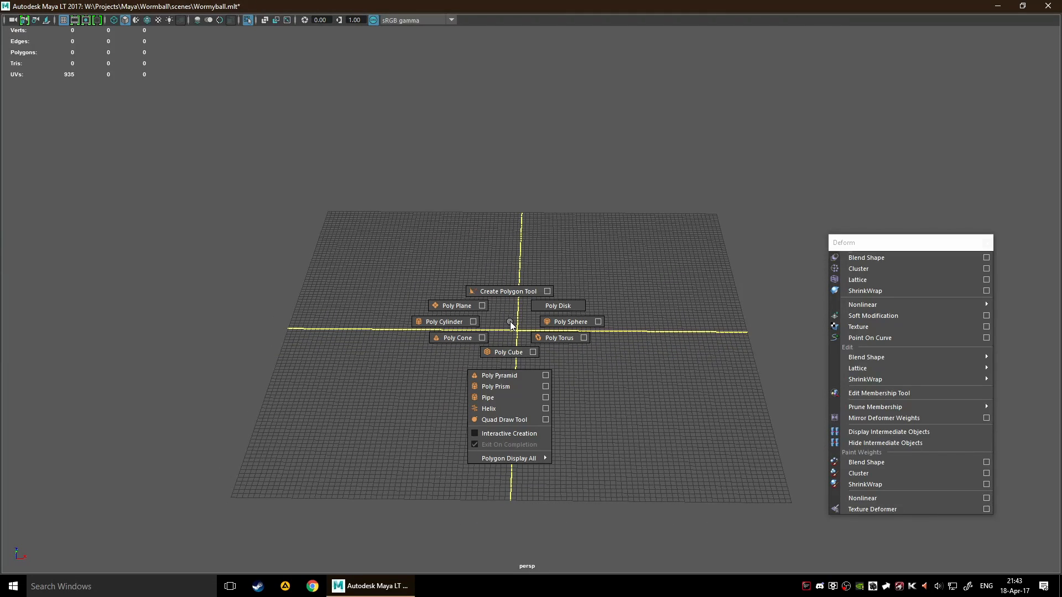
shift+right_drag(510, 322, 469, 321)
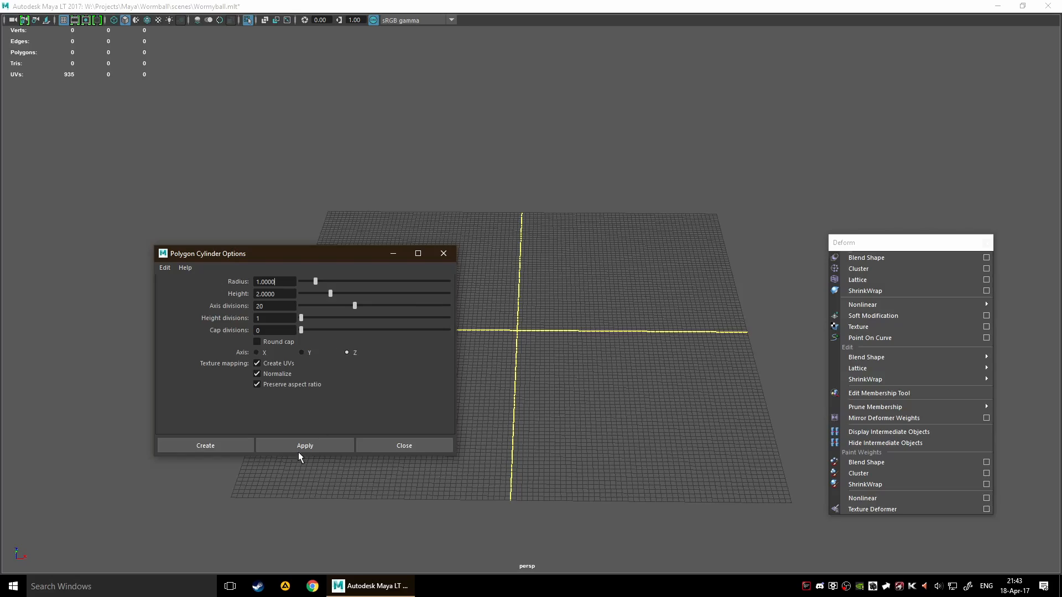
click(207, 446)
key(f)
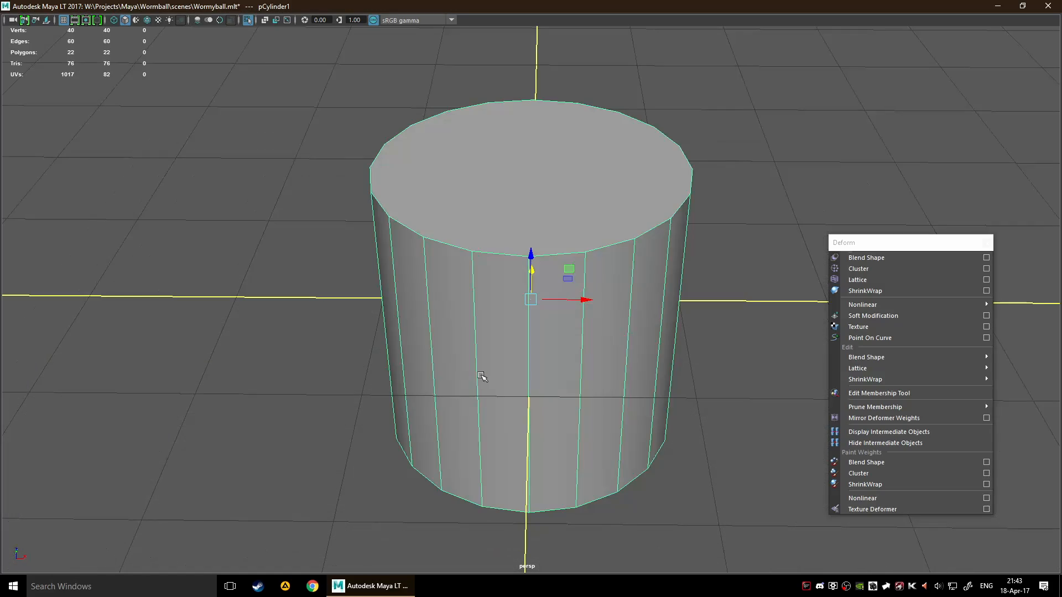
drag(533, 256, 568, 95)
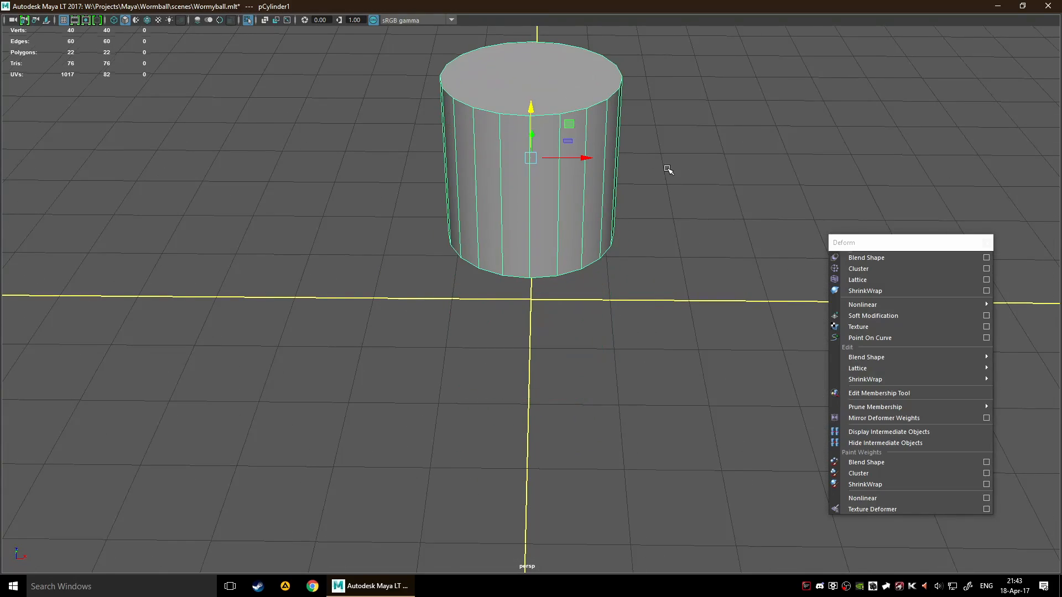
alt+drag(702, 196, 657, 224)
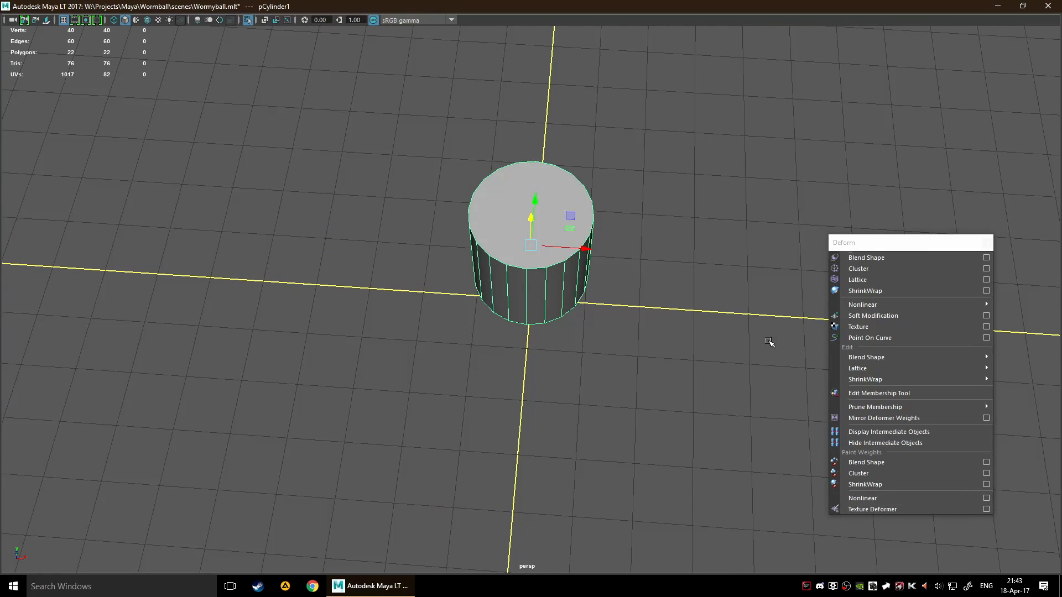
Detach the Nonlinear deformer list as a floating window and place it away from the Deform list
mouse_move(888, 306)
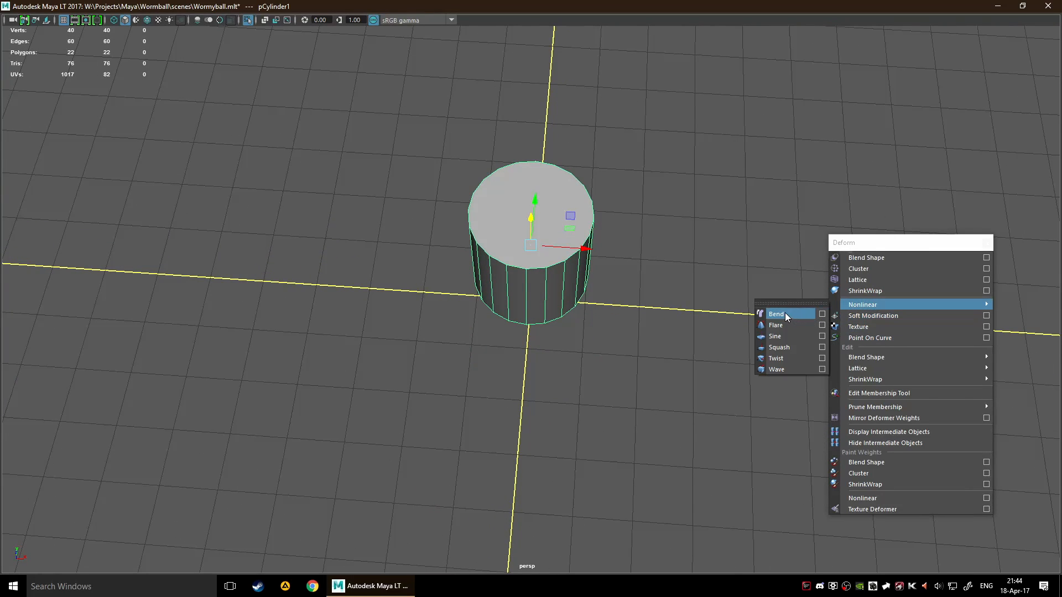
click(774, 303)
drag(778, 298, 311, 324)
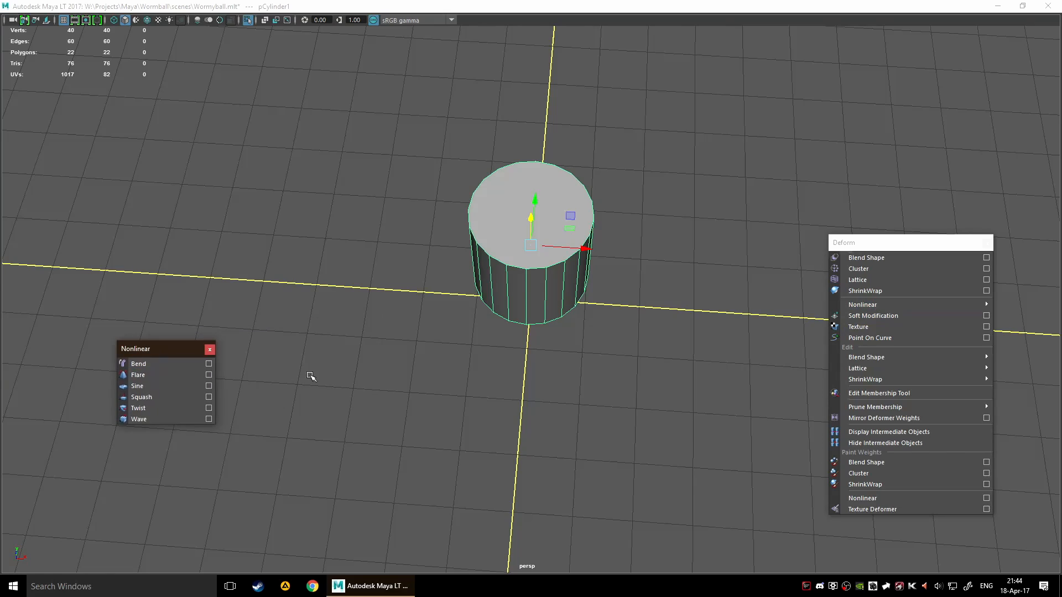
Examine the cylinder's channel values and its polyCylinder history attributes, such as radius, height and subdivisions
scroll(406, 382, down, 3)
alt+drag(450, 367, 484, 314)
scroll(503, 296, down, 2)
alt+drag(481, 253, 463, 279)
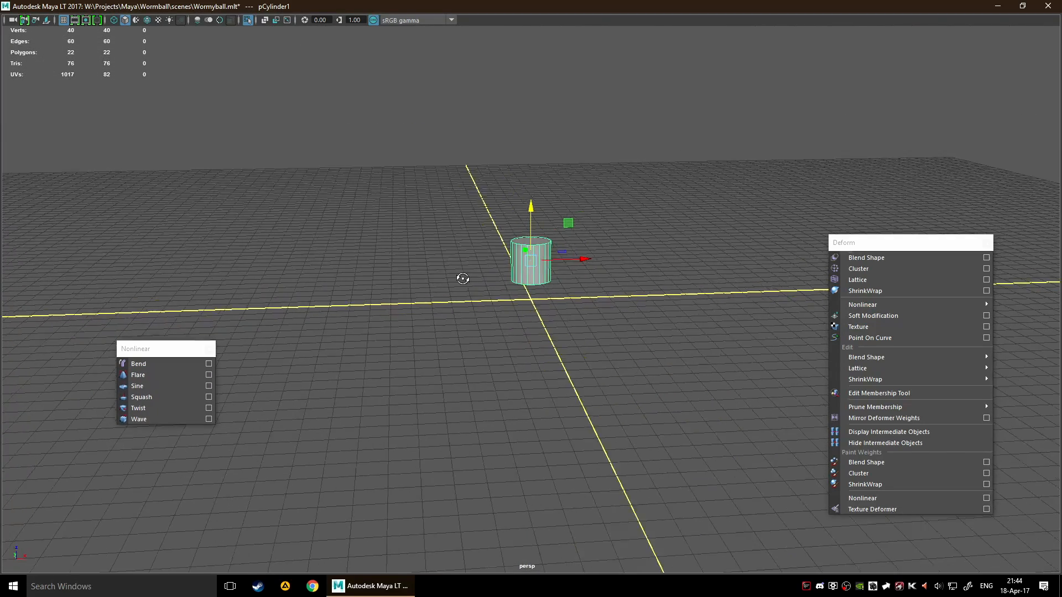
alt+middle_drag(463, 279, 453, 326)
key(ctrl+shift+a)
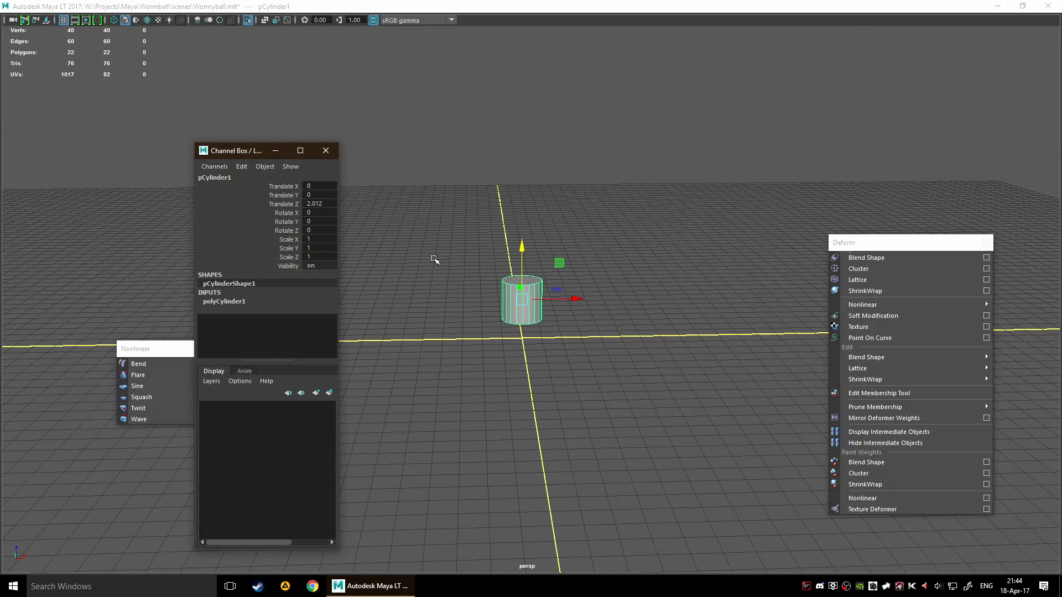
click(326, 150)
right_drag(520, 287, 518, 332)
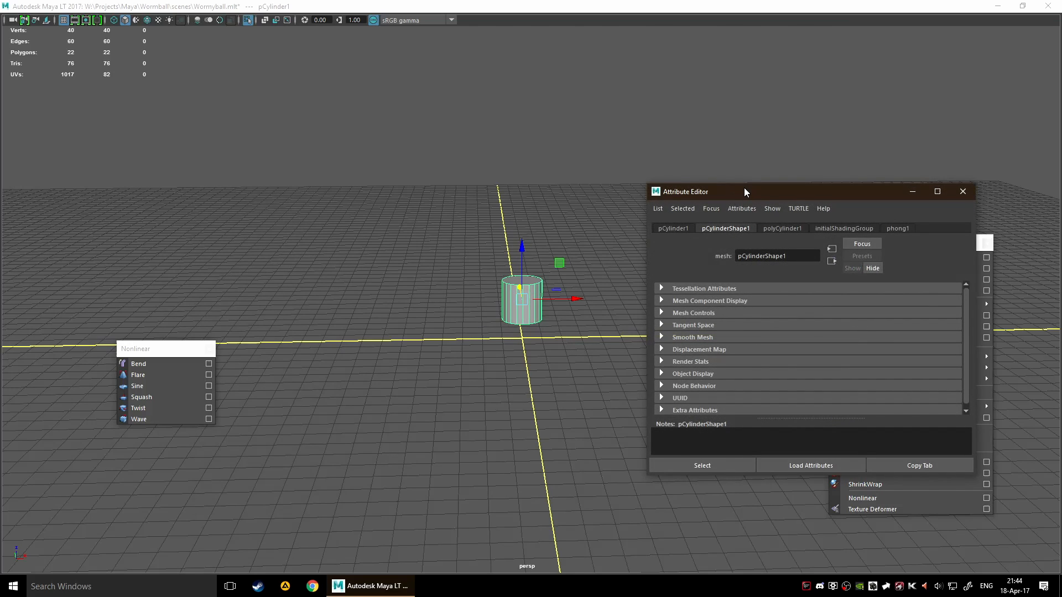
click(771, 228)
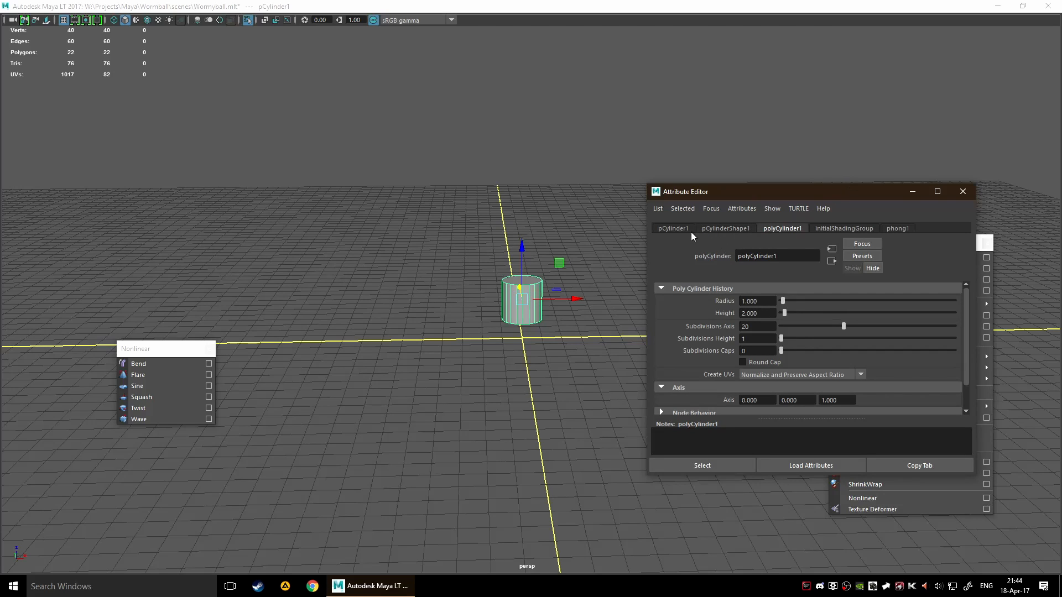
click(974, 193)
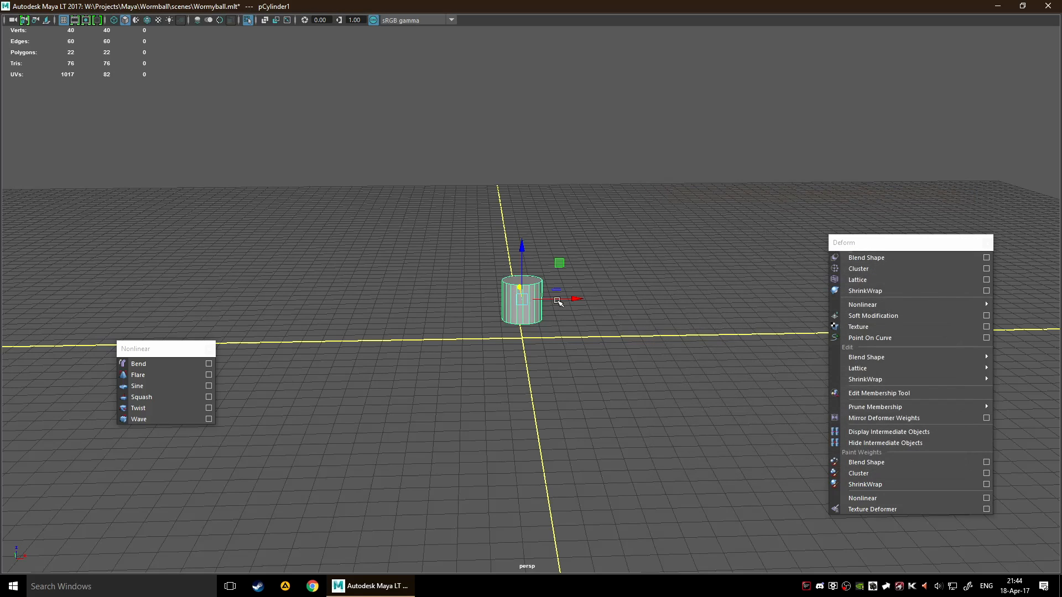
Set the cylinder's Translate Z to 0 in the Channel Box
mouse_move(588, 280)
alt+mouse_down()
mouse_move(577, 275)
mouse_move(578, 287)
alt+mouse_up()
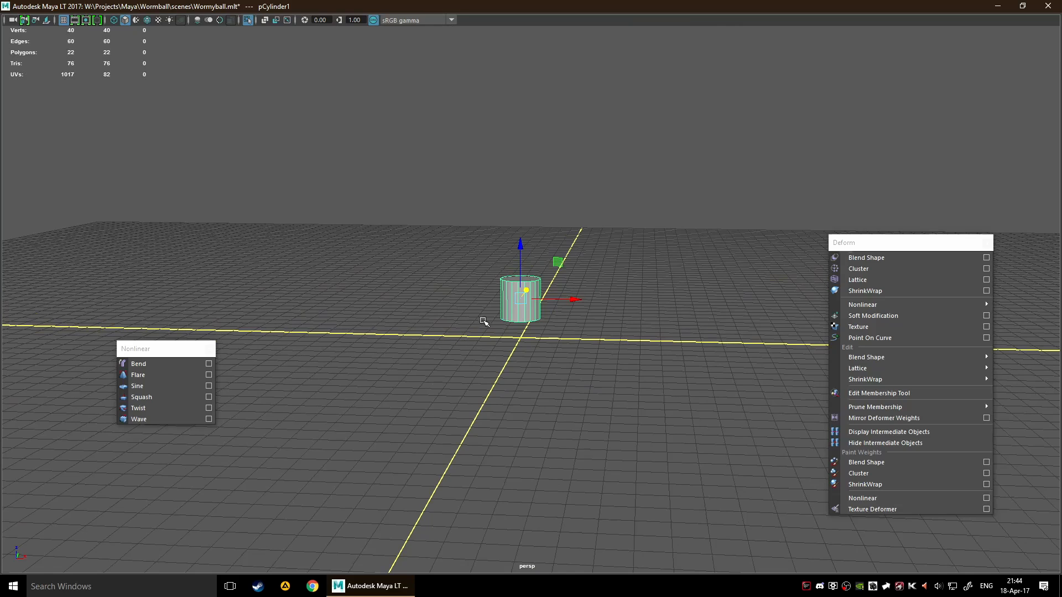
key(ctrl+a)
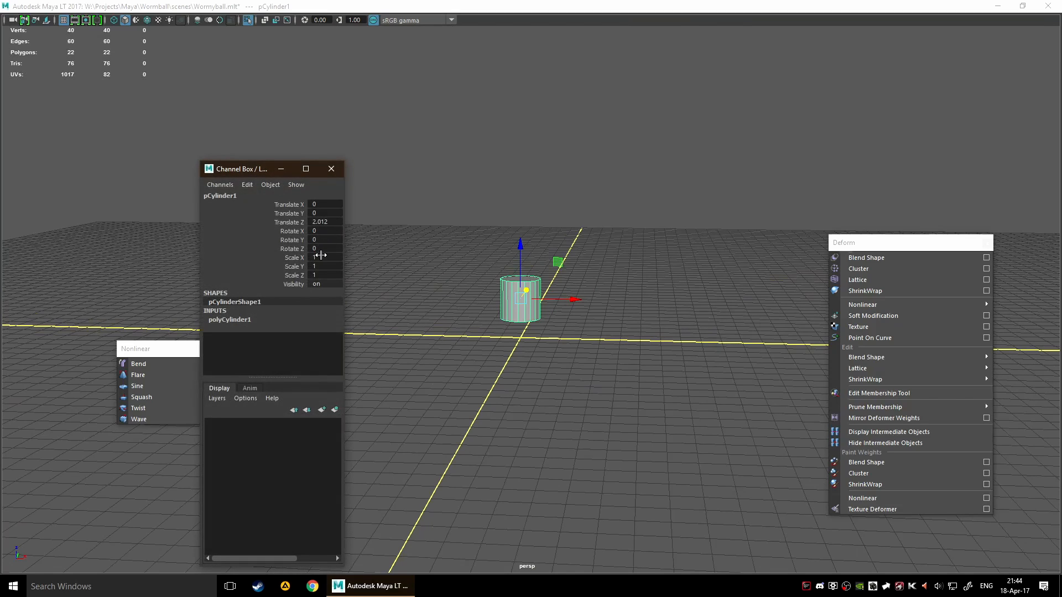
double_click(332, 224)
text(0)
key(Return)
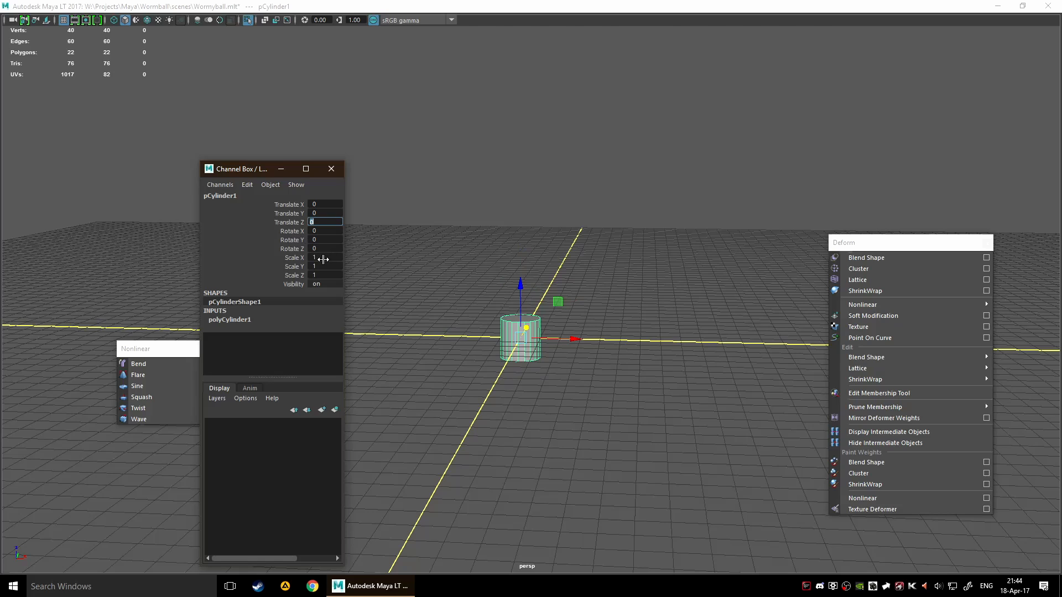
Increase the cylinder's height to 28.1 and raise it to Translate Z 14 so its base sits on the grid
click(249, 319)
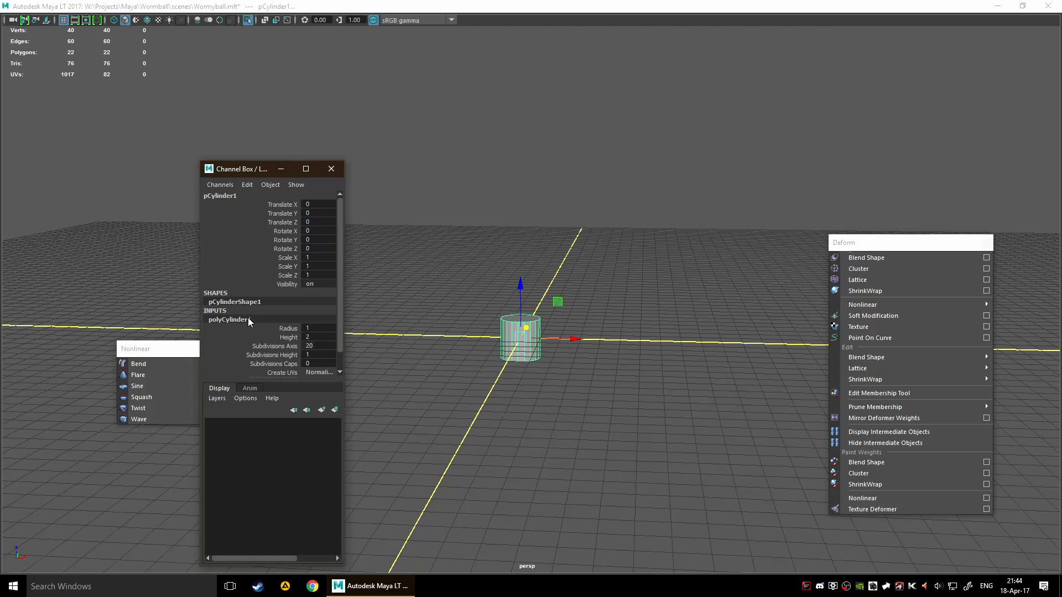
click(289, 337)
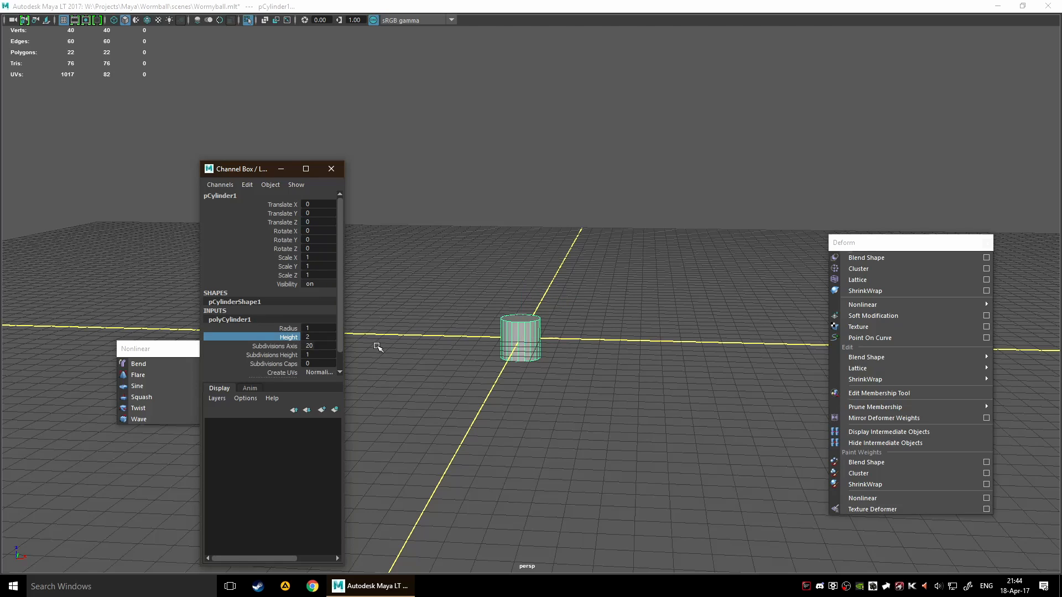
middle_drag(451, 271, 595, 291)
scroll(577, 313, down, 4)
key(w)
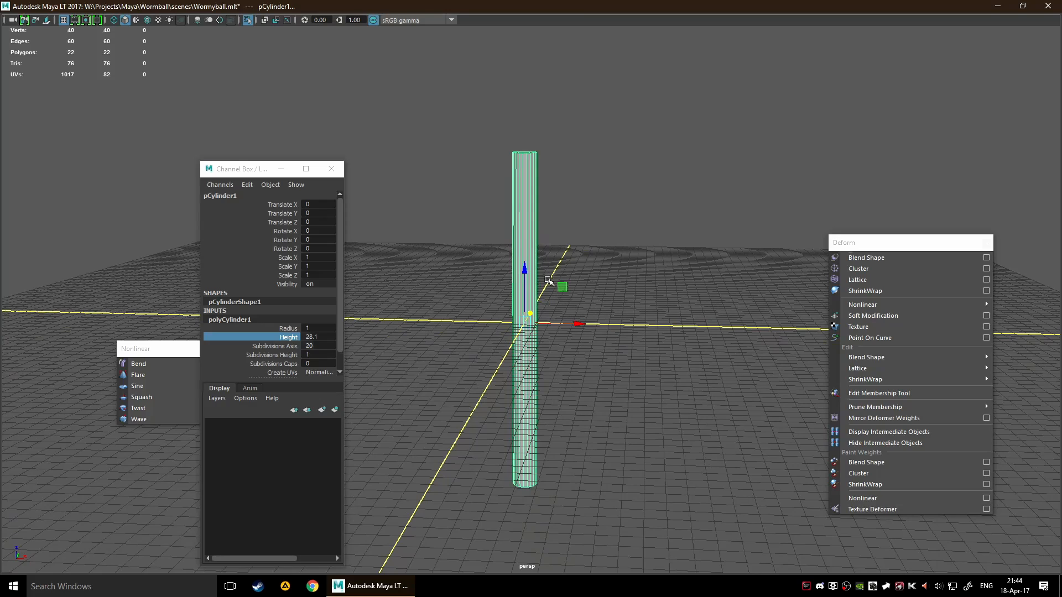
drag(530, 284, 526, 91)
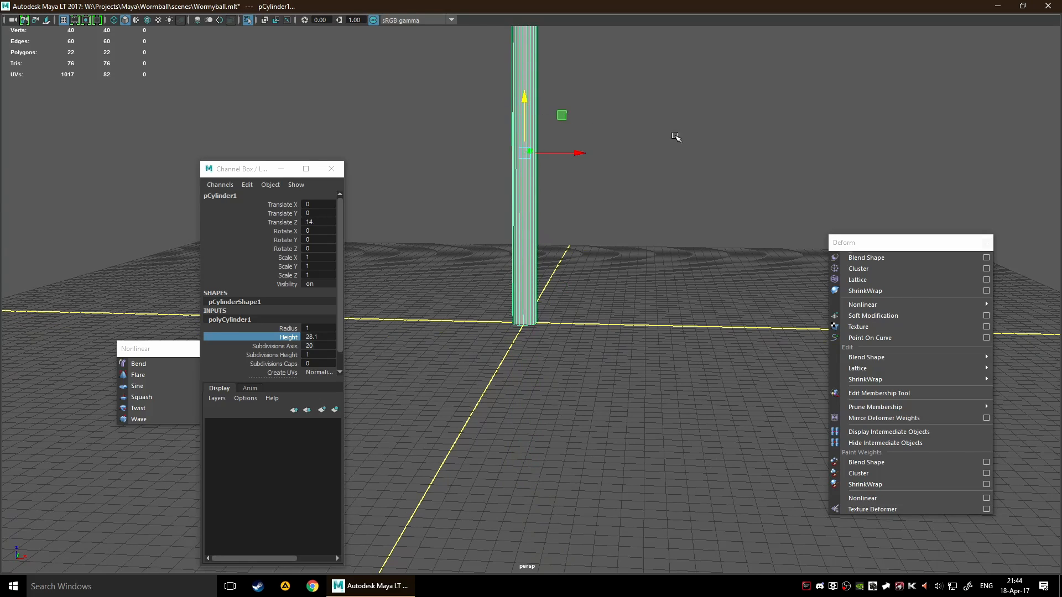
Reposition the Channel Box and the floating Nonlinear deformer list clear of the tall cylinder
alt+drag(675, 135, 618, 240)
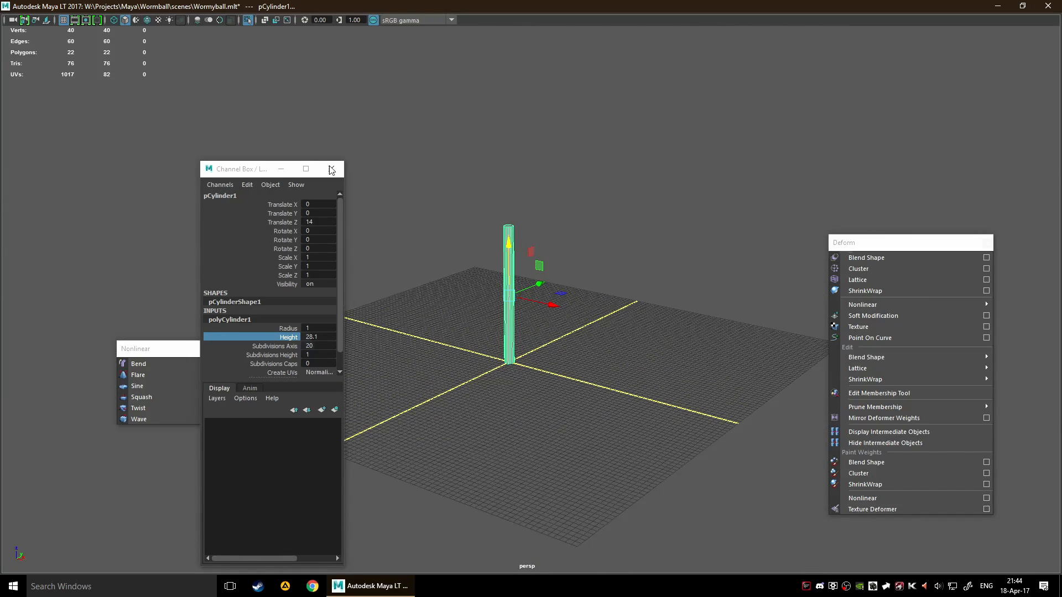
drag(236, 170, 39, 165)
drag(168, 353, 509, 454)
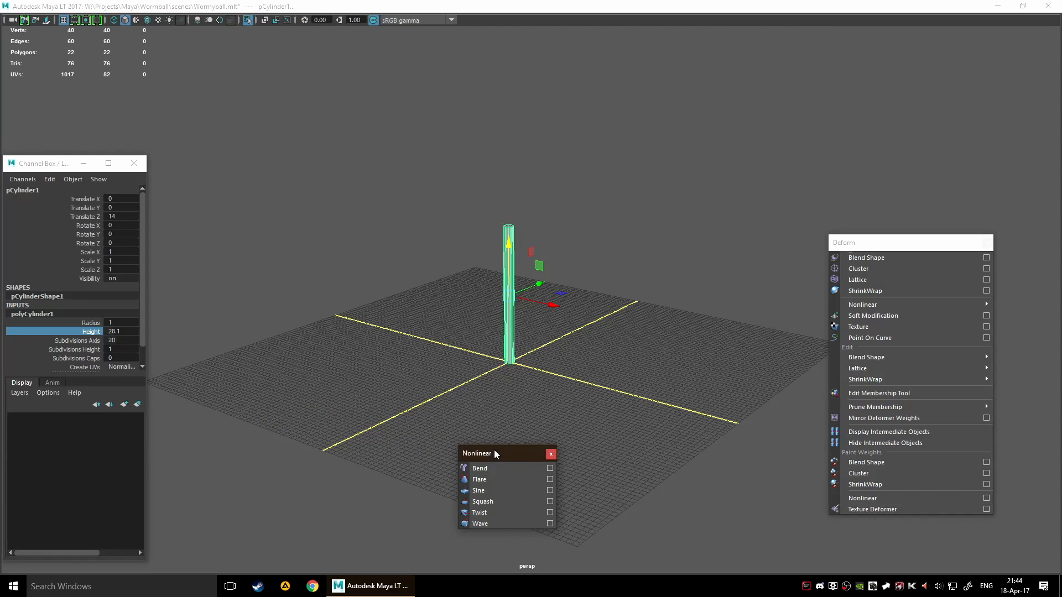
Try a Bend deformer with the current settings on the cylinder, and undo it
click(528, 469)
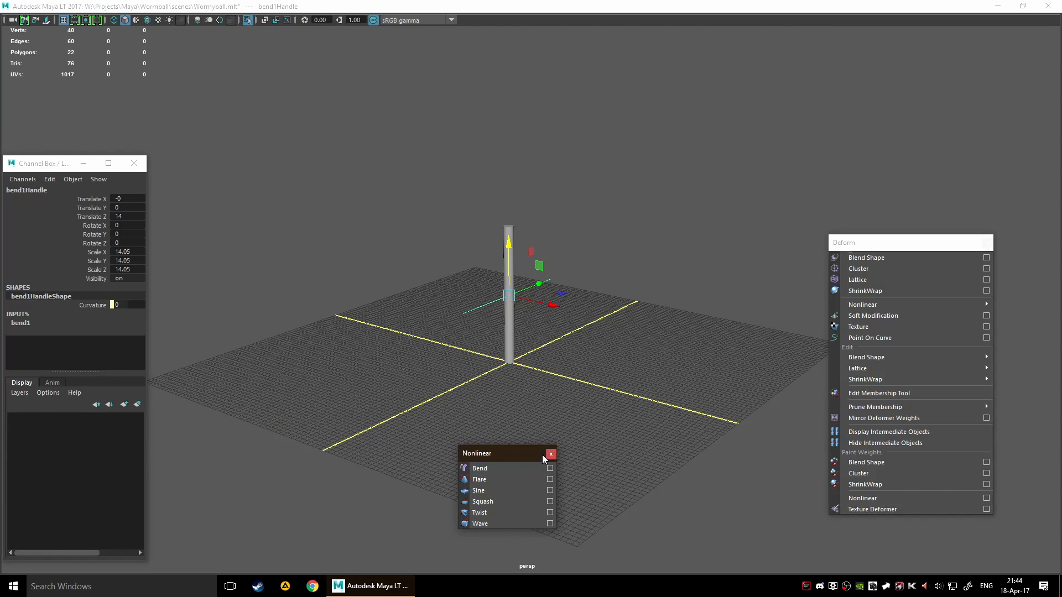
scroll(559, 371, down, 3)
alt+drag(559, 372, 546, 261)
scroll(663, 314, up, 4)
key(ctrl+z)
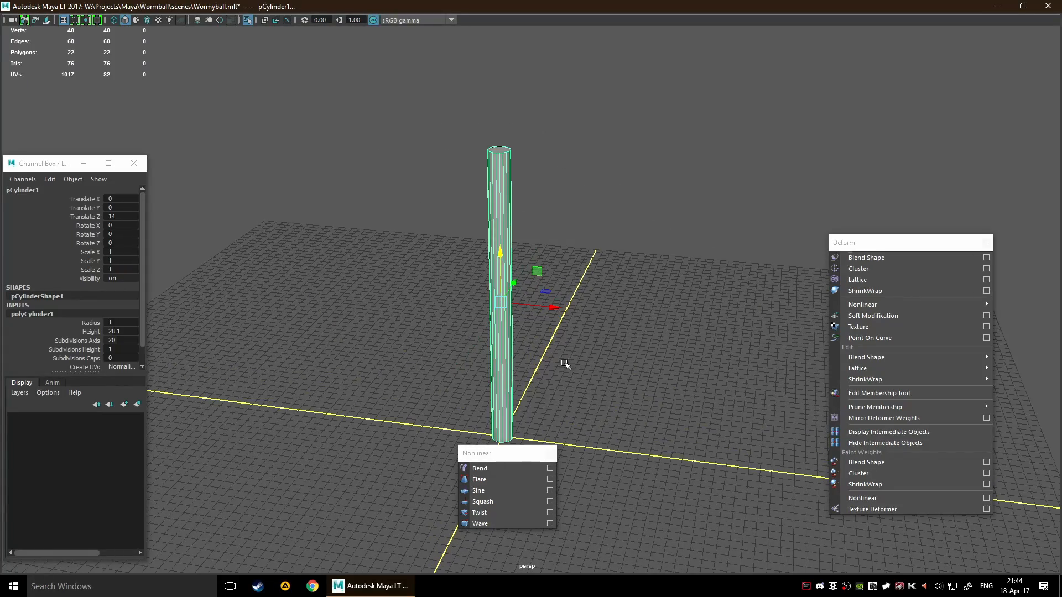
Review the Bend deformer's basic and advanced options and create it on the cylinder with low bound -1, high bound 1 and curvature 0
click(550, 469)
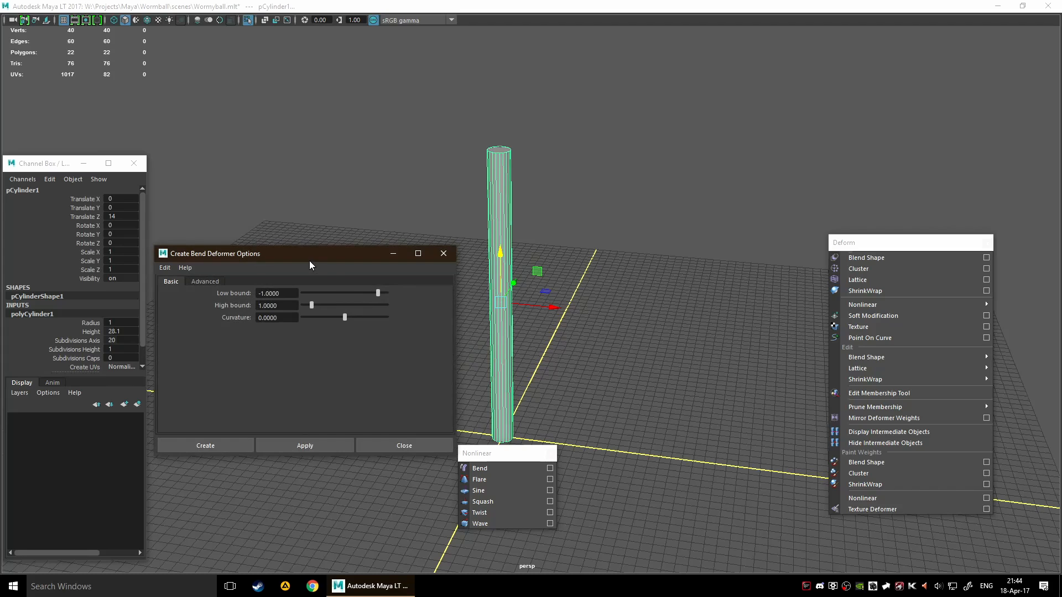
drag(310, 260, 249, 288)
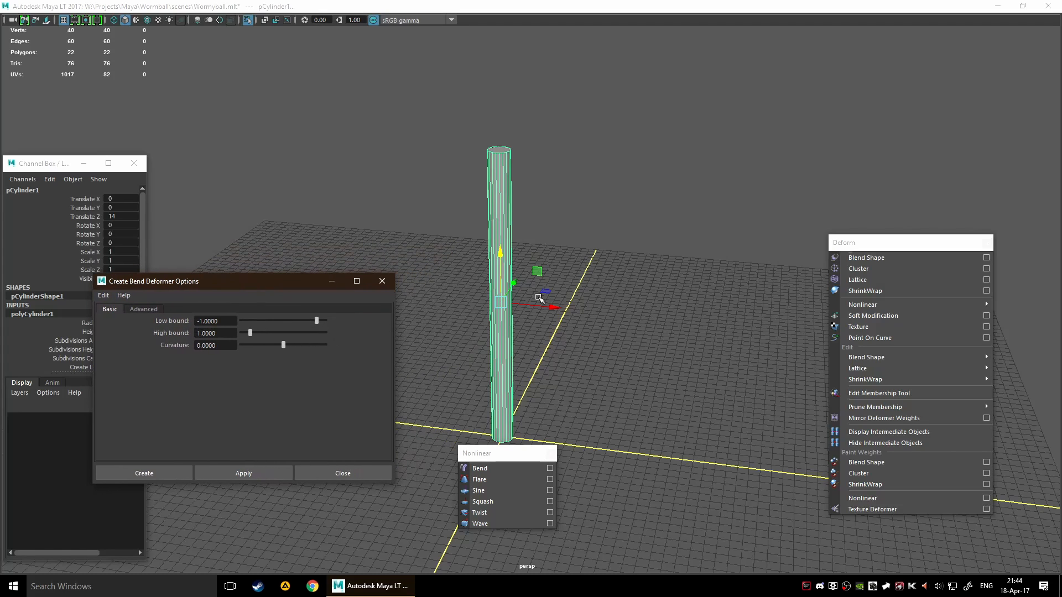
click(142, 307)
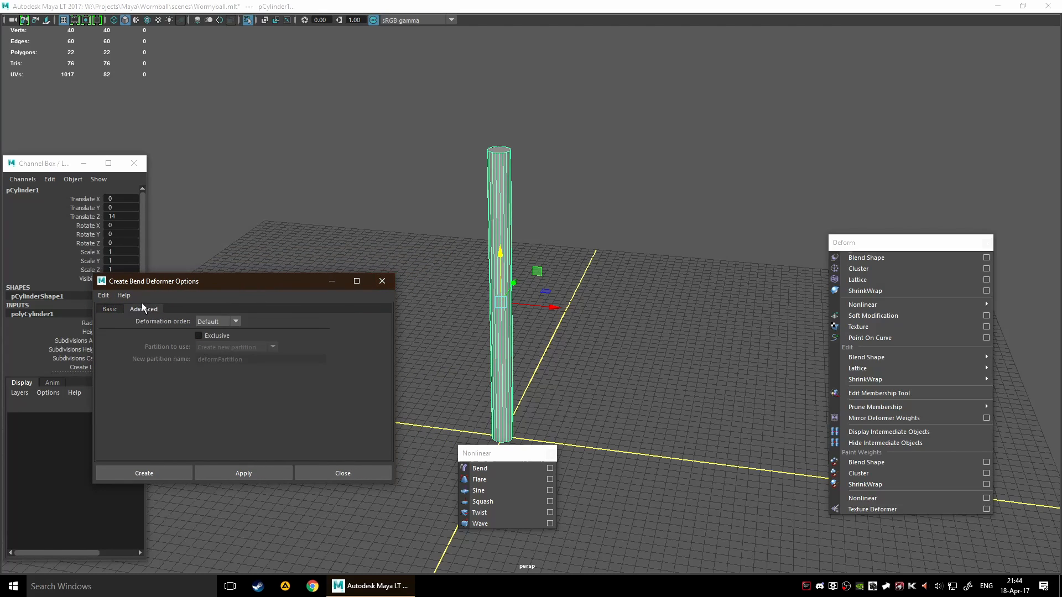
click(114, 310)
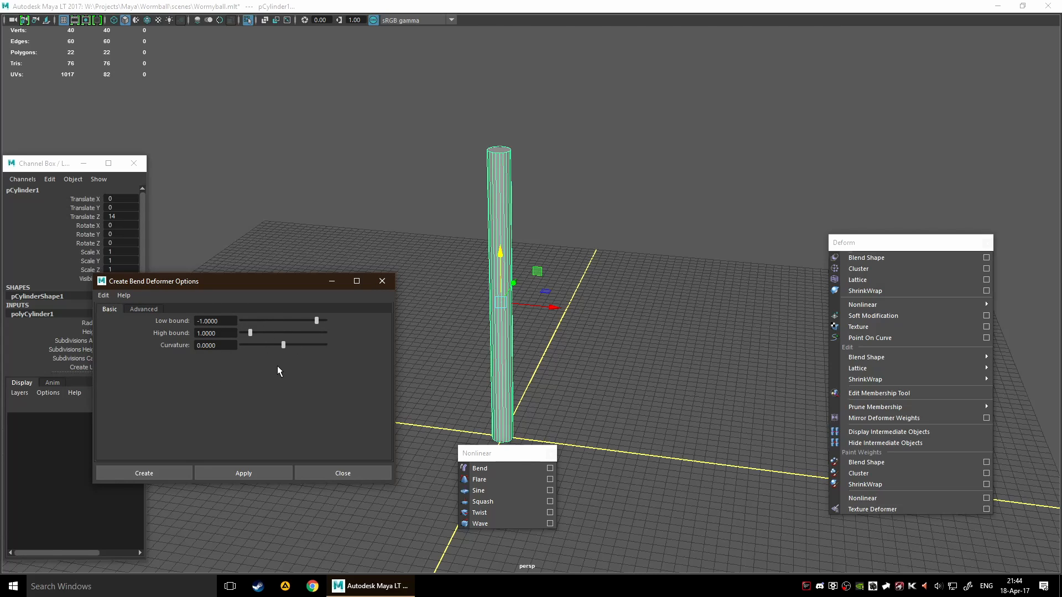
click(156, 474)
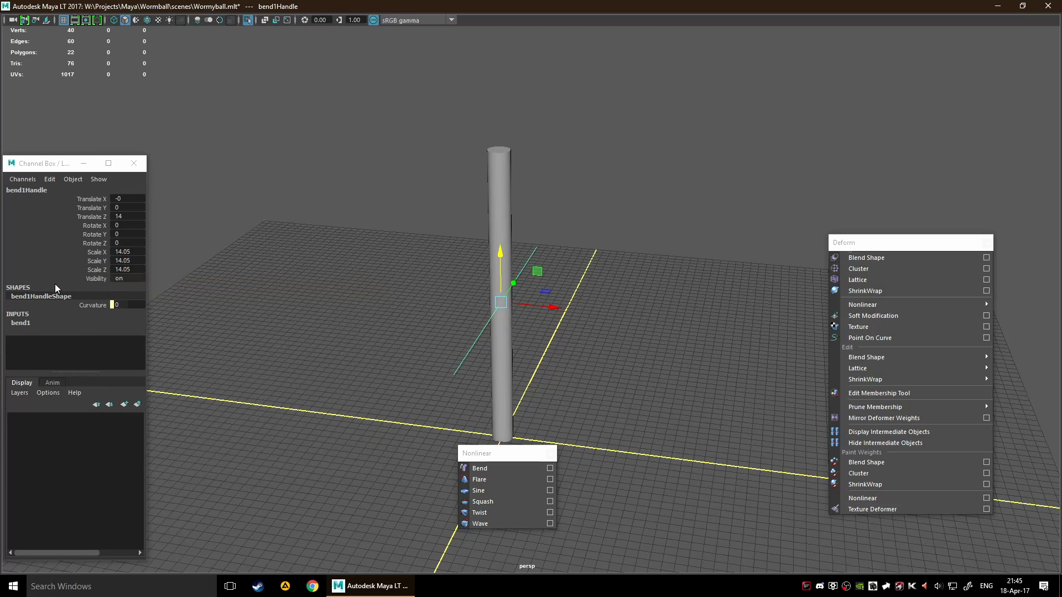
alt+drag(613, 285, 408, 319)
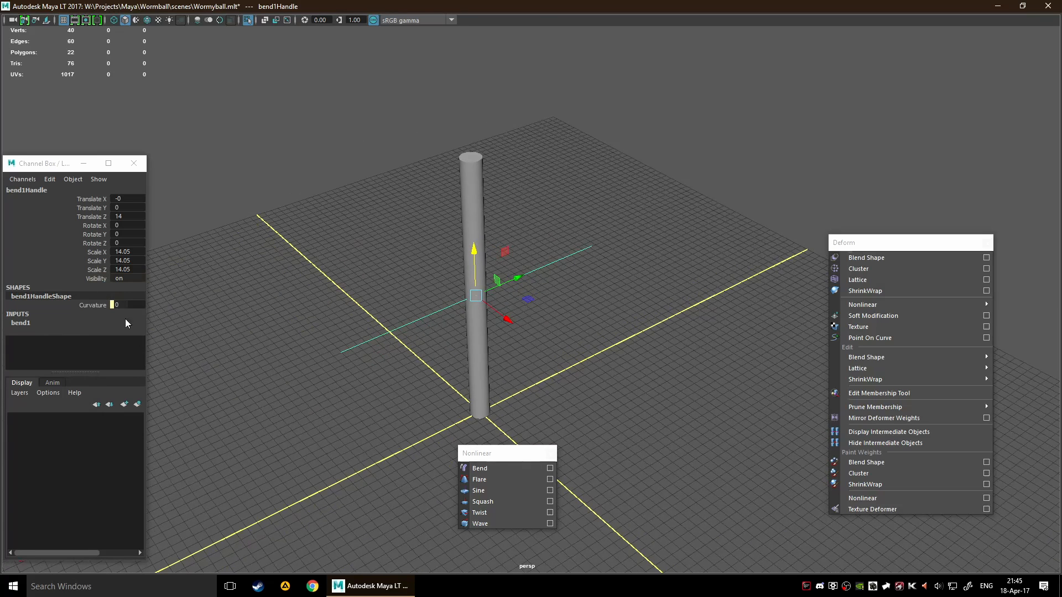
Try a Bend curvature of 87.09 and a rotation of the bend handle, and undo both
click(25, 325)
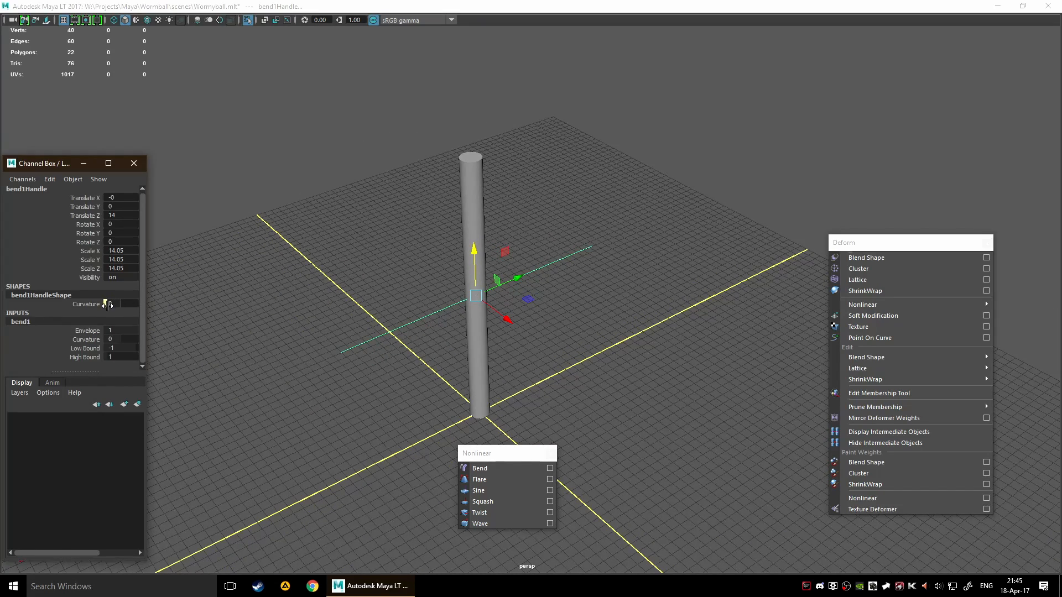
click(89, 340)
middle_drag(238, 331, 272, 328)
key(e)
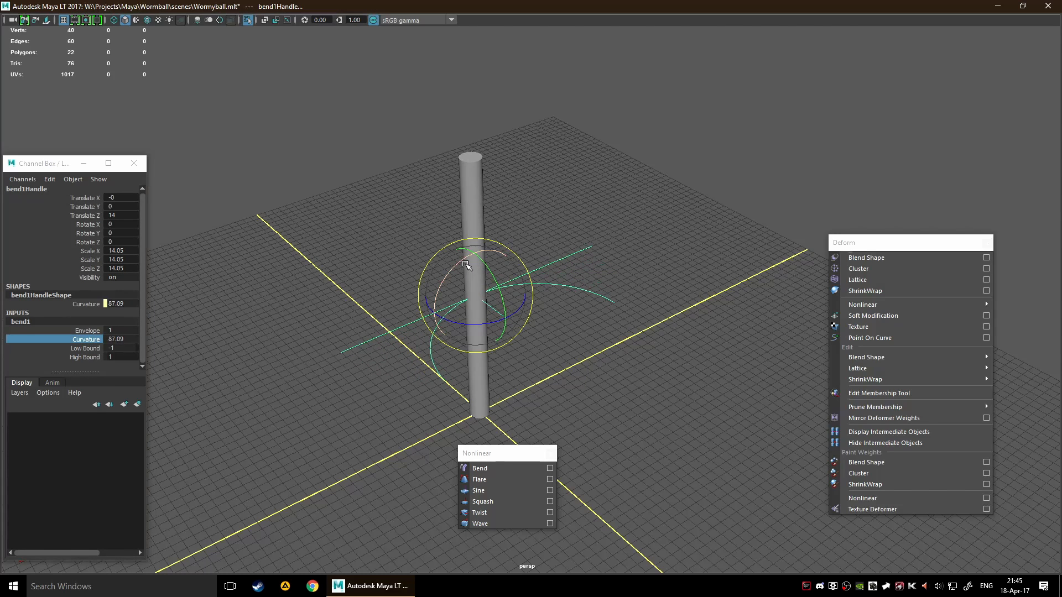
drag(461, 264, 539, 264)
key(ctrl+z)
key(ctrl+z)
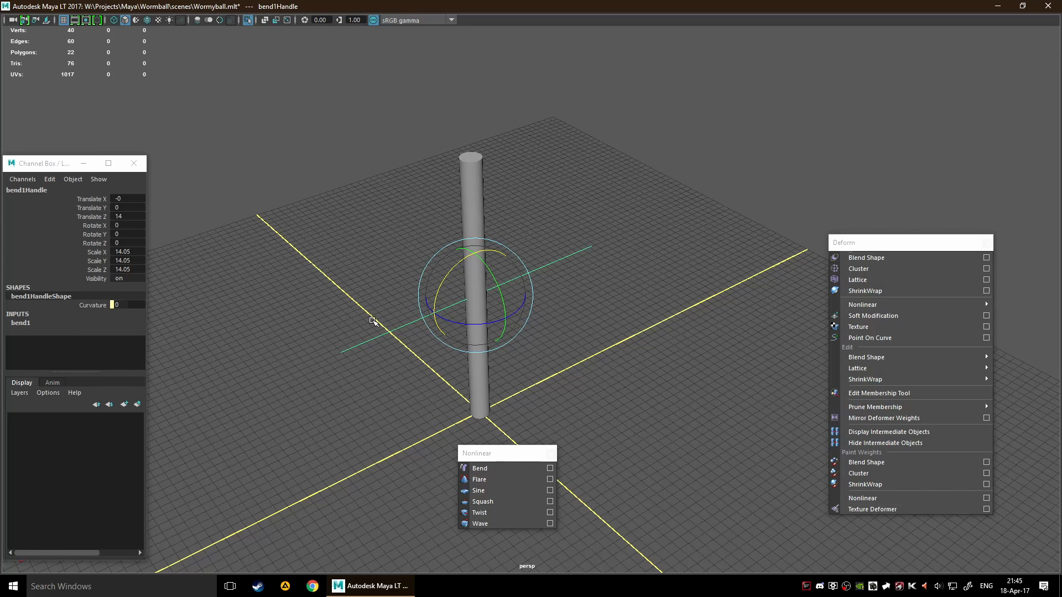
Rotate the bend handle upright along the cylinder, with Rotate X set to exactly 90
alt+drag(294, 348, 351, 343)
drag(476, 302, 484, 377)
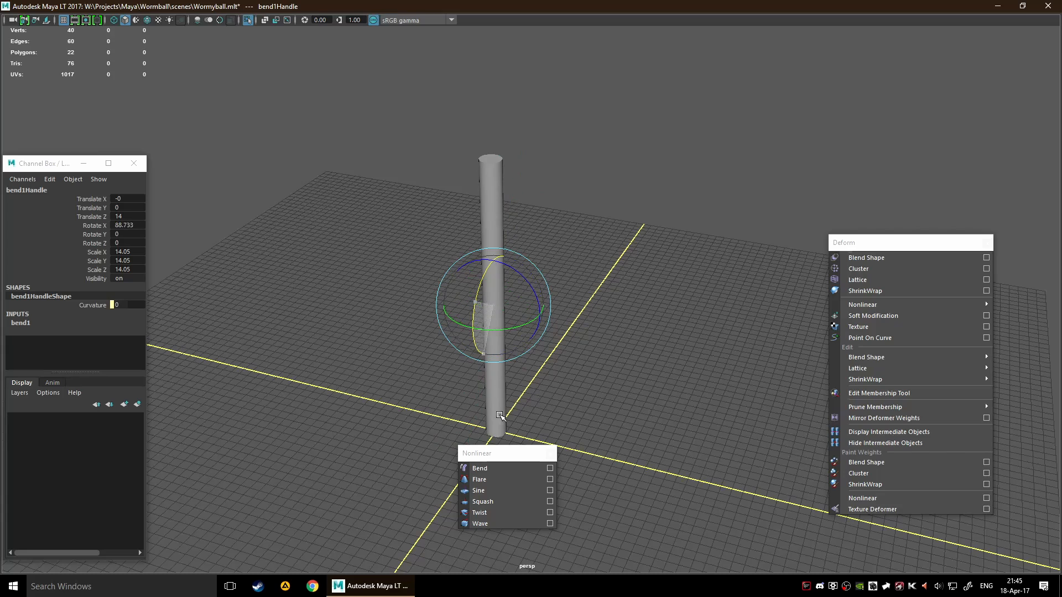
drag(500, 415, 536, 433)
click(123, 225)
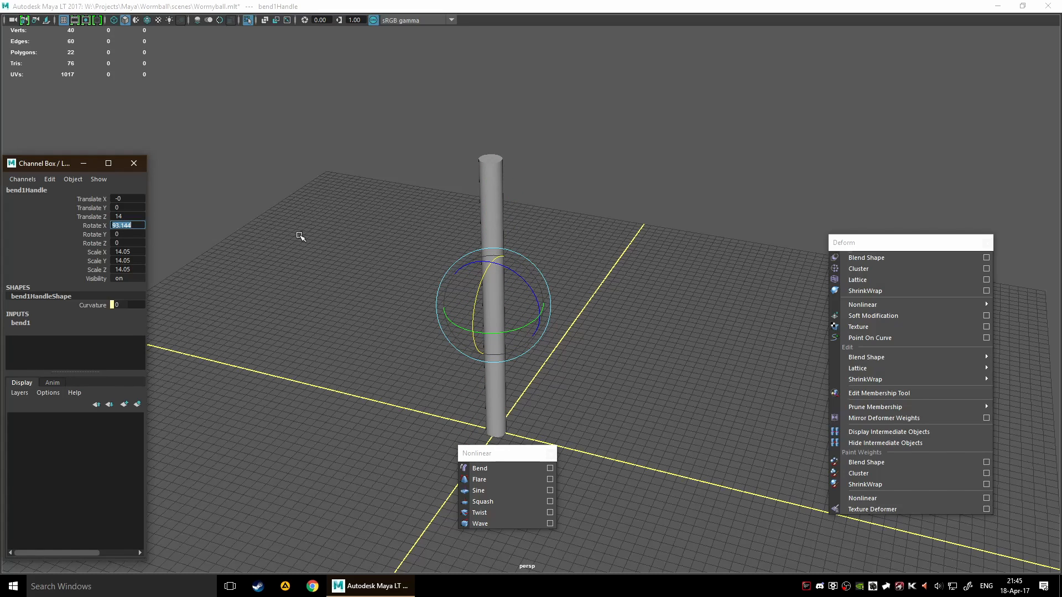
text(90)
key(Return)
Set the Bend deformer's curvature to about 51.566 through the cylinder's inputs
click(484, 202)
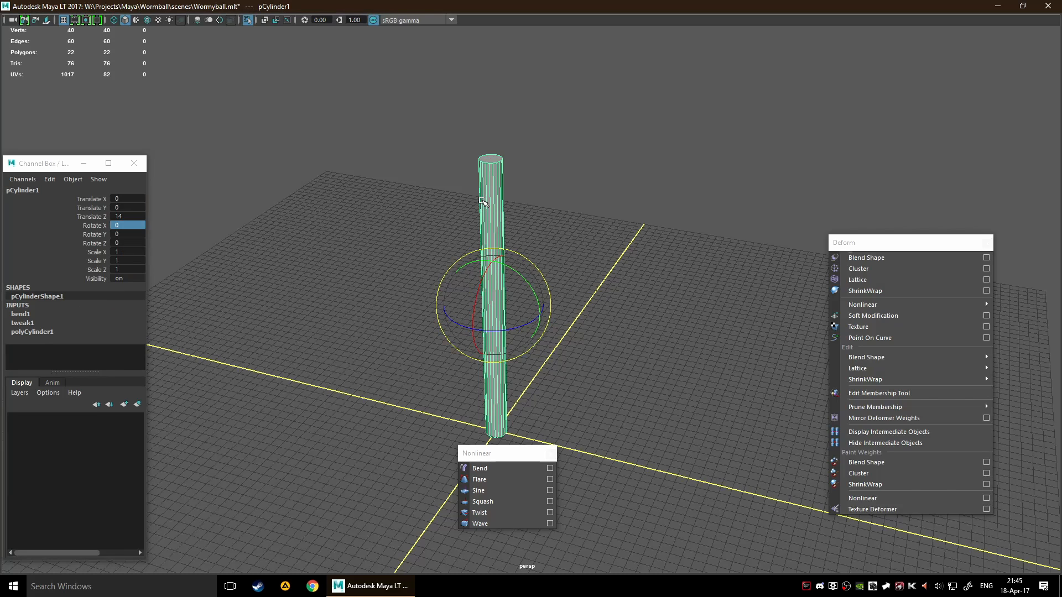
click(19, 314)
click(86, 332)
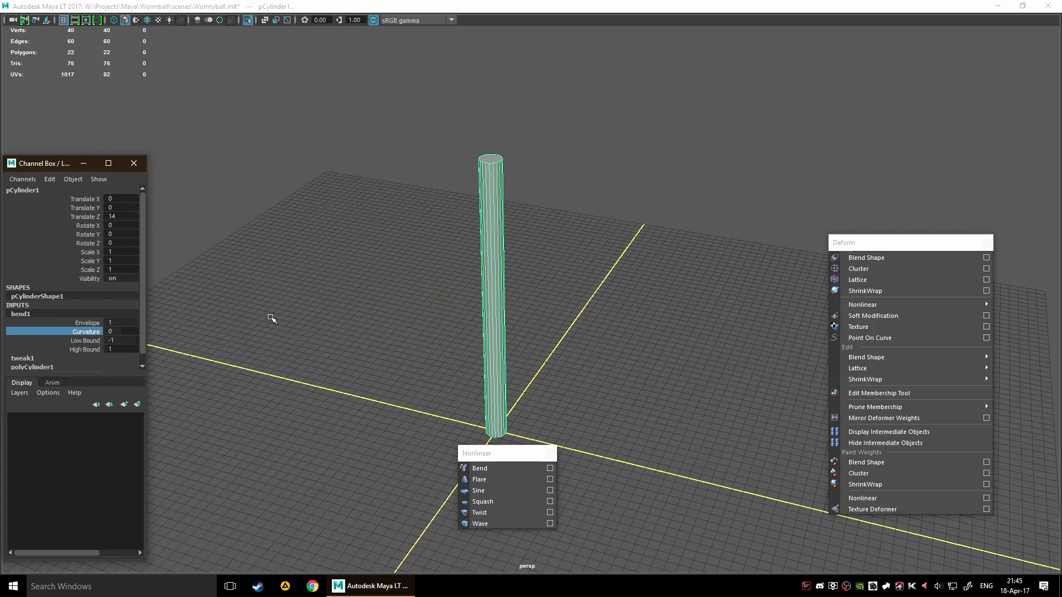
mouse_move(273, 318)
middle_down()
mouse_move(350, 315)
mouse_move(287, 315)
middle_up()
alt+drag(595, 300, 517, 237)
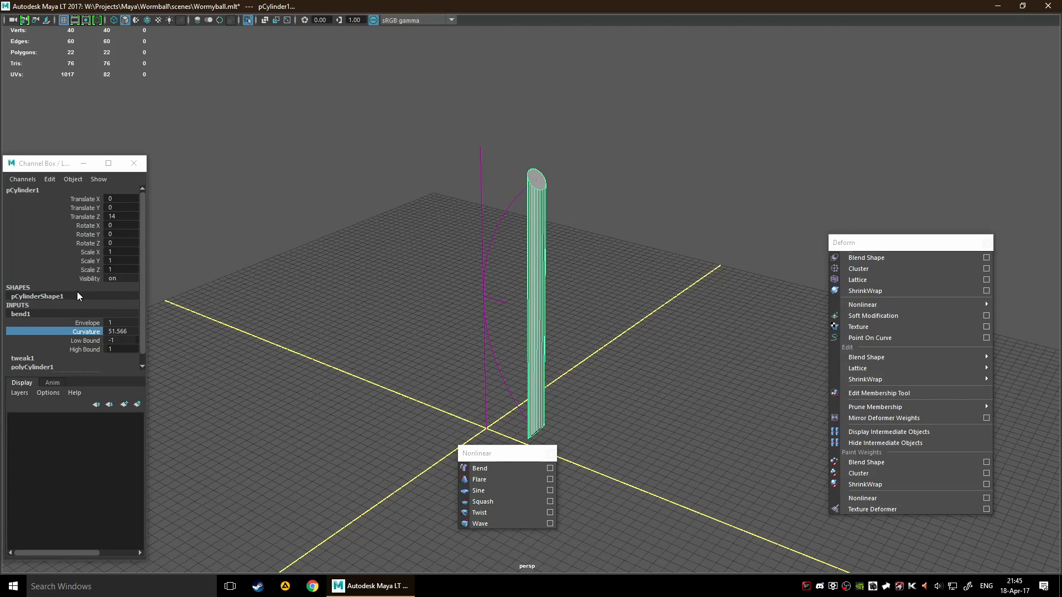
Increase the cylinder's height subdivisions to 50 so it can follow the bend
scroll(78, 291, down, 1)
click(44, 354)
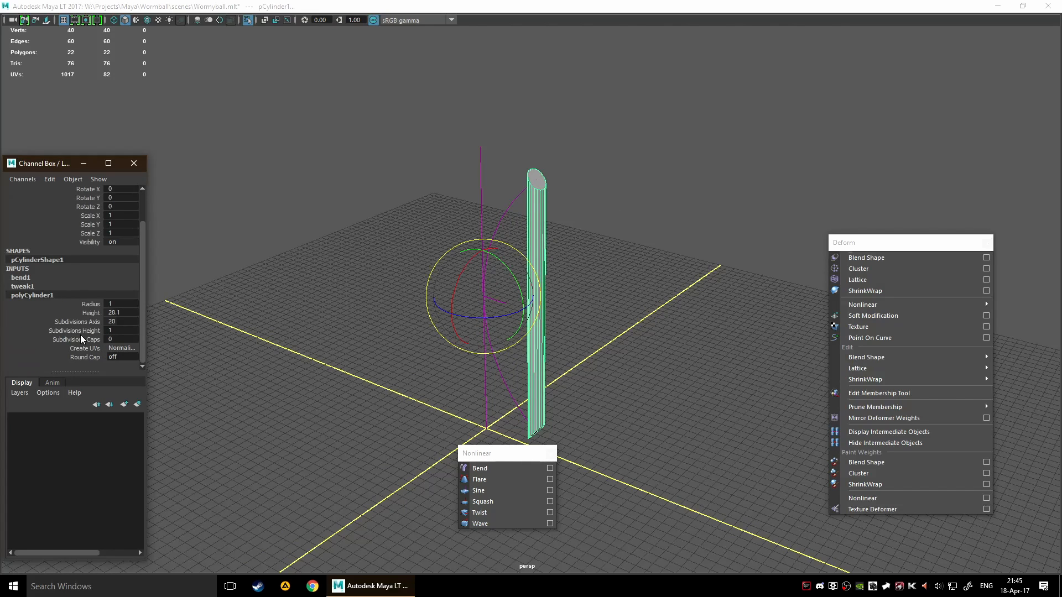
click(80, 334)
middle_drag(284, 304, 560, 318)
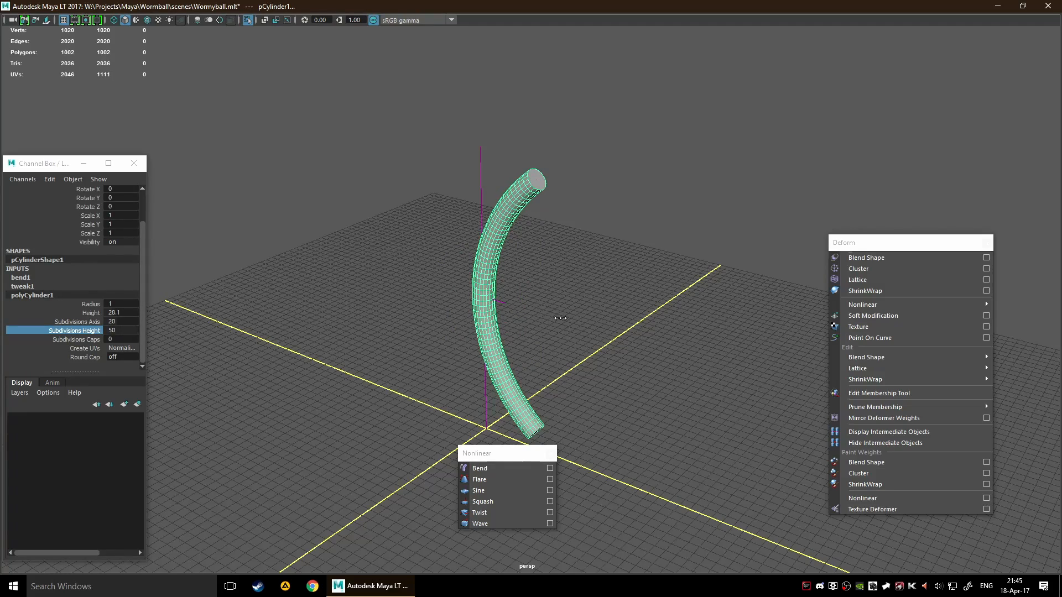
alt+drag(621, 332, 433, 308)
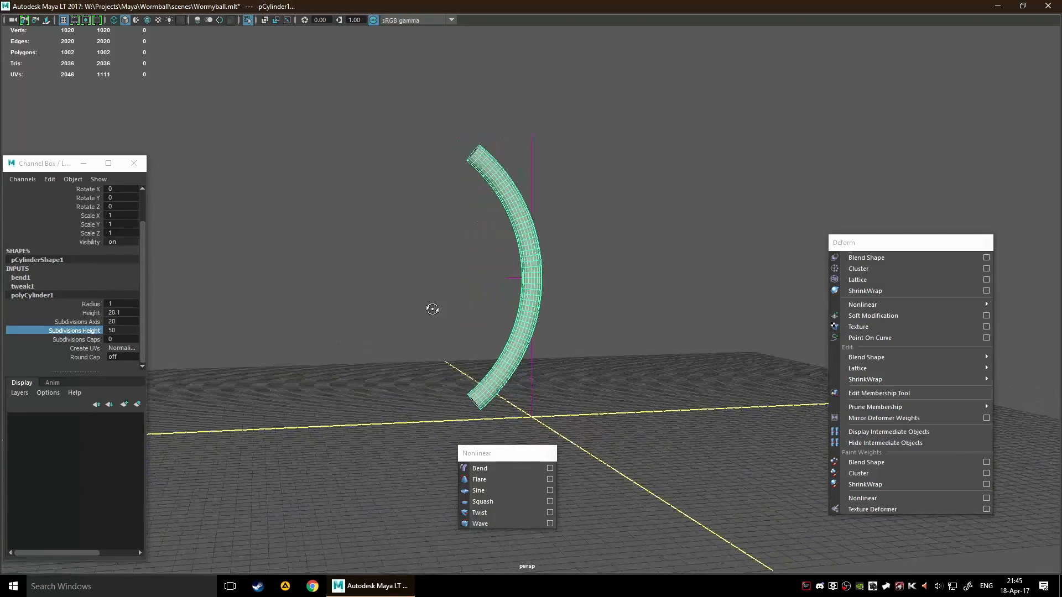
Set the bend handle's low bound to 0 and its high bound to 0.6
click(532, 173)
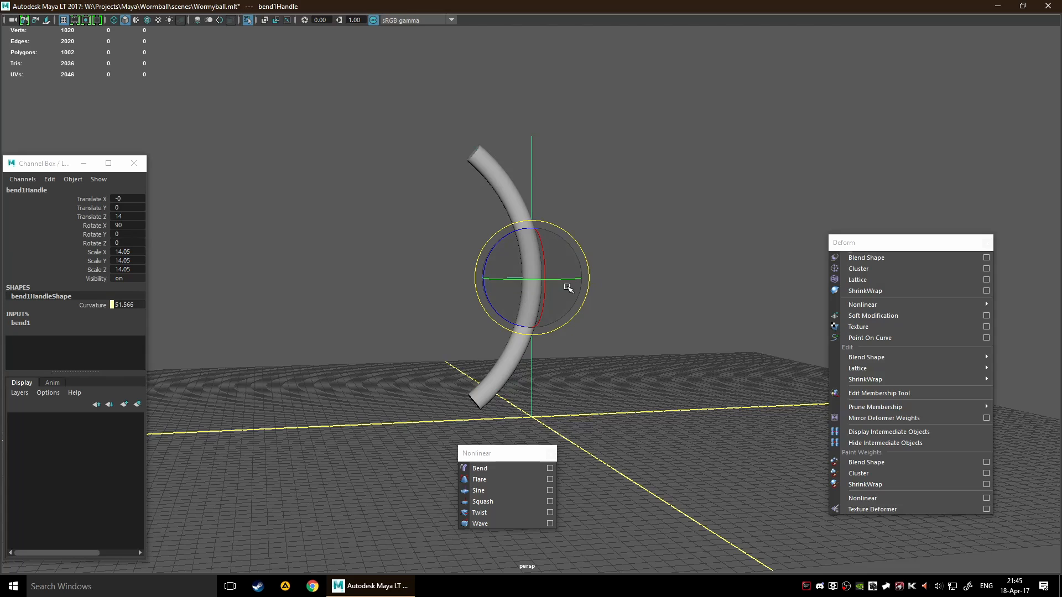
alt+drag(602, 322, 562, 336)
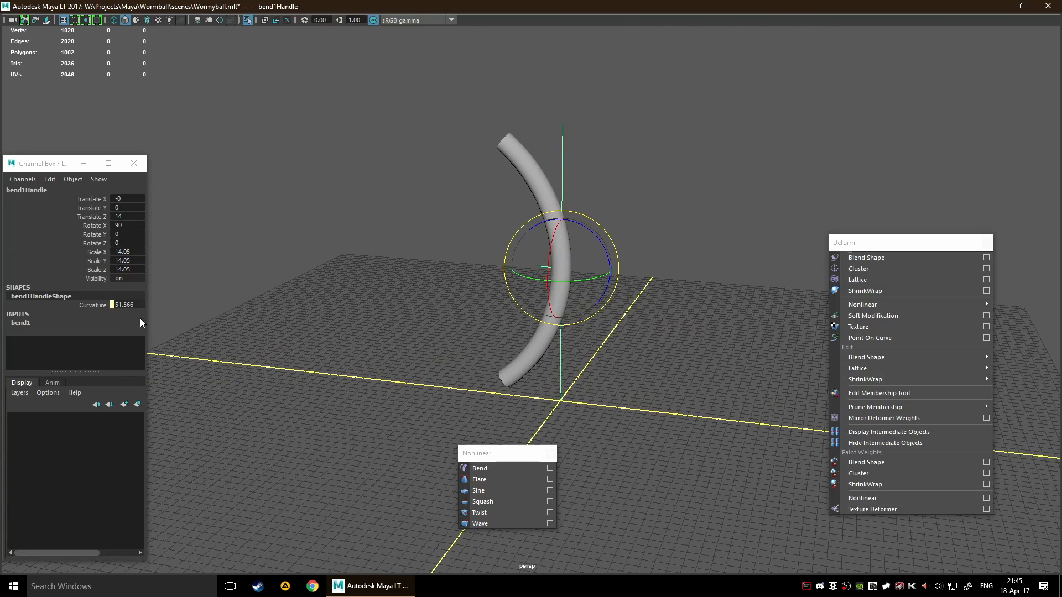
click(103, 308)
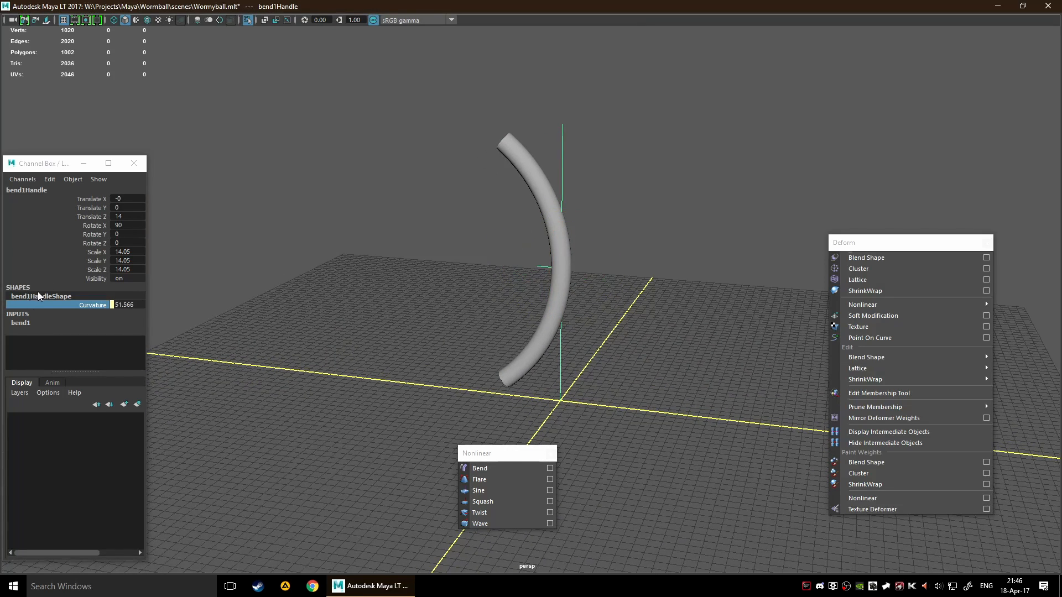
click(21, 323)
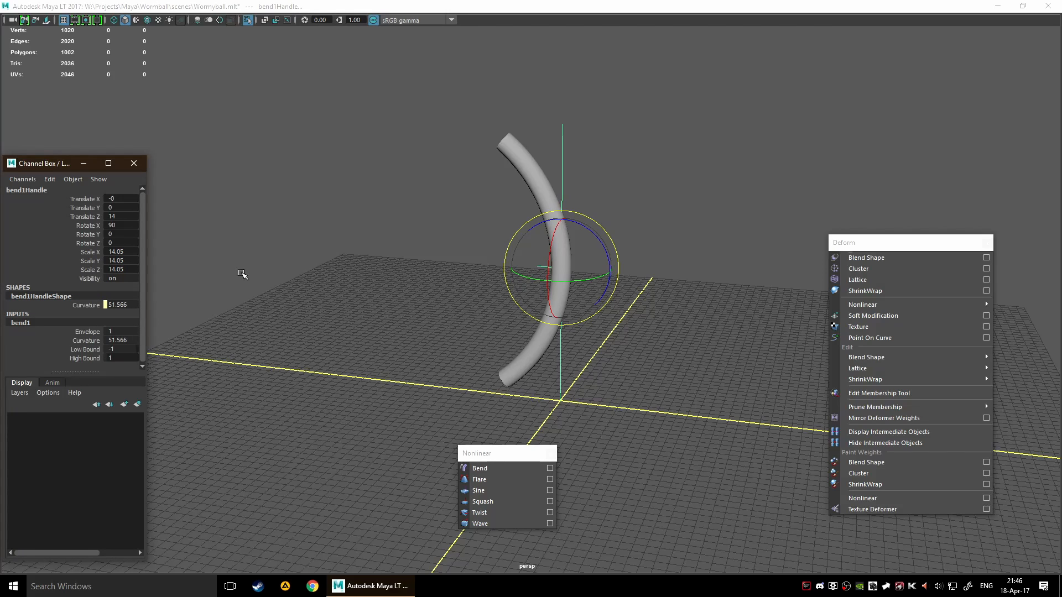
click(85, 350)
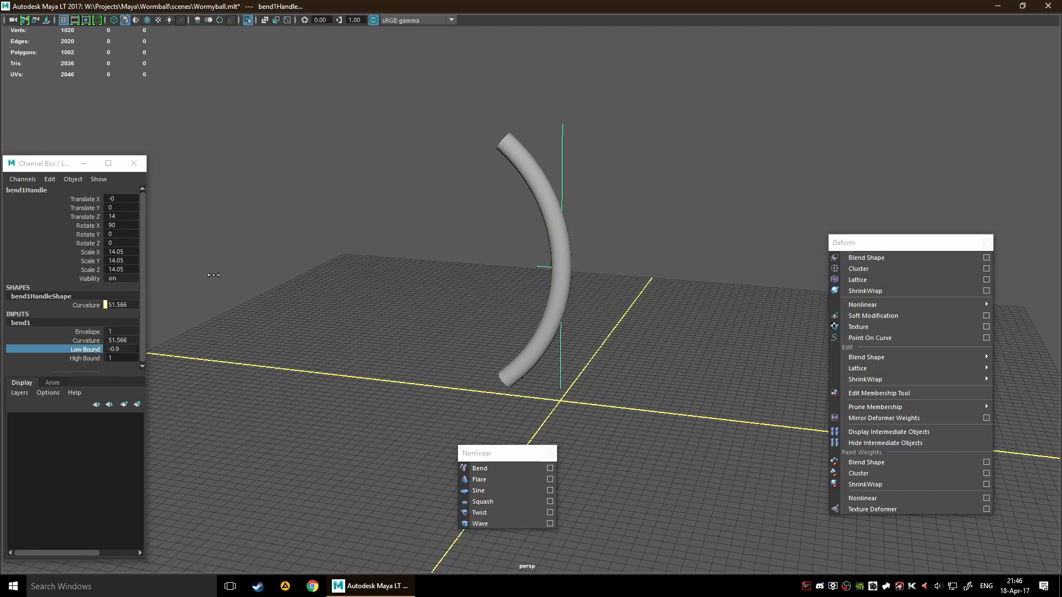
middle_drag(196, 276, 222, 273)
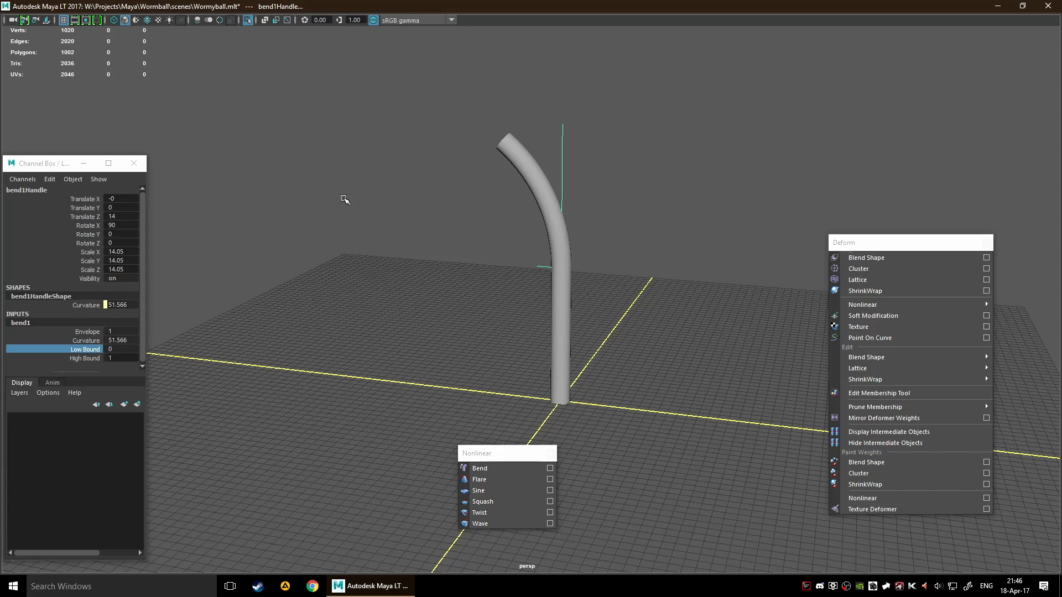
click(85, 361)
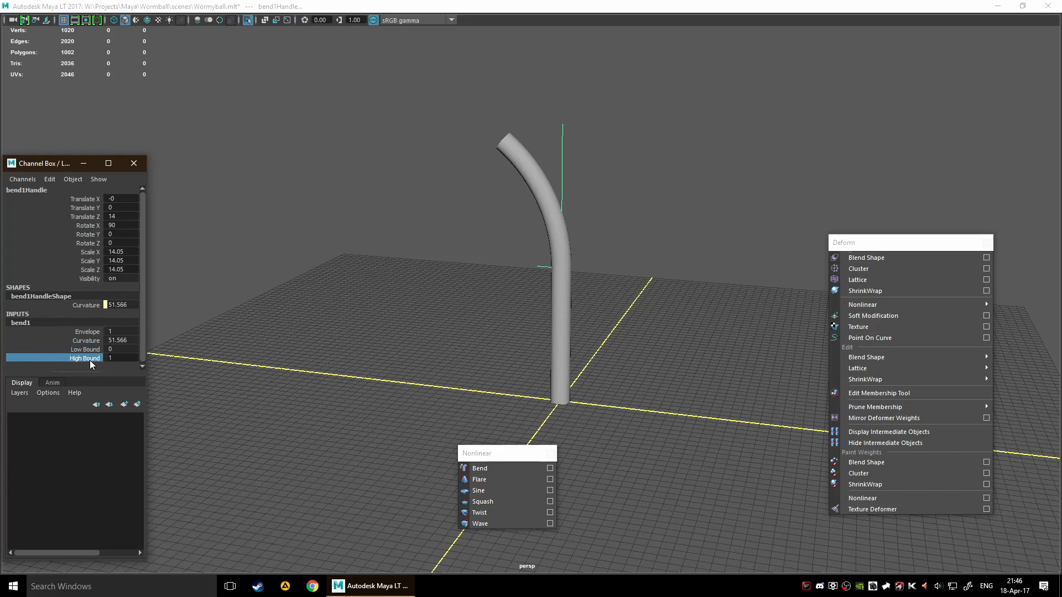
middle_drag(321, 315, 319, 312)
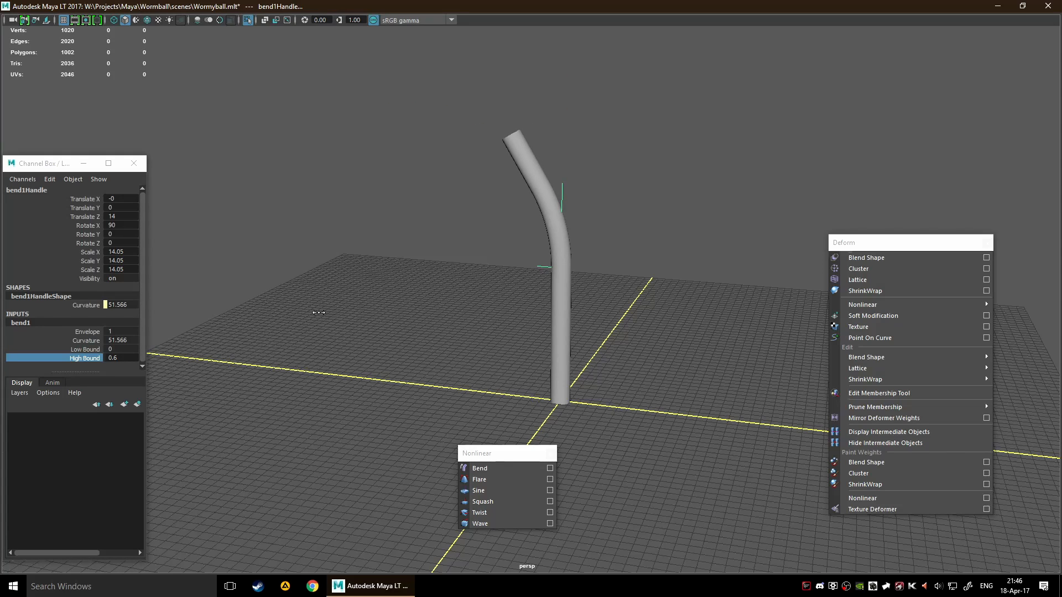
Raise the bend handle along the cylinder to about Translate Z 22.025
key(w)
drag(562, 213, 563, 130)
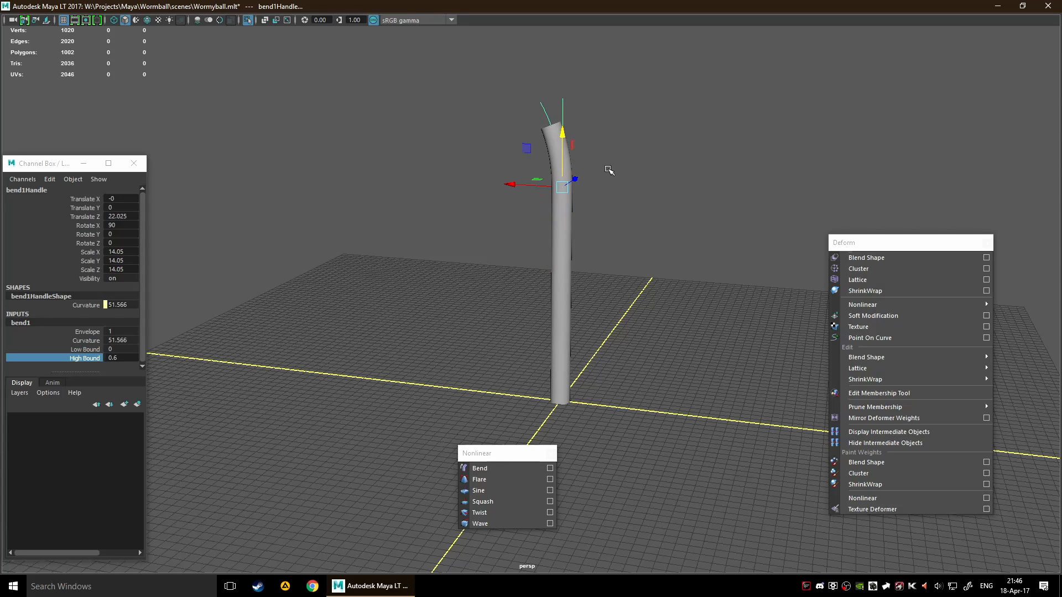
alt+drag(621, 178, 663, 173)
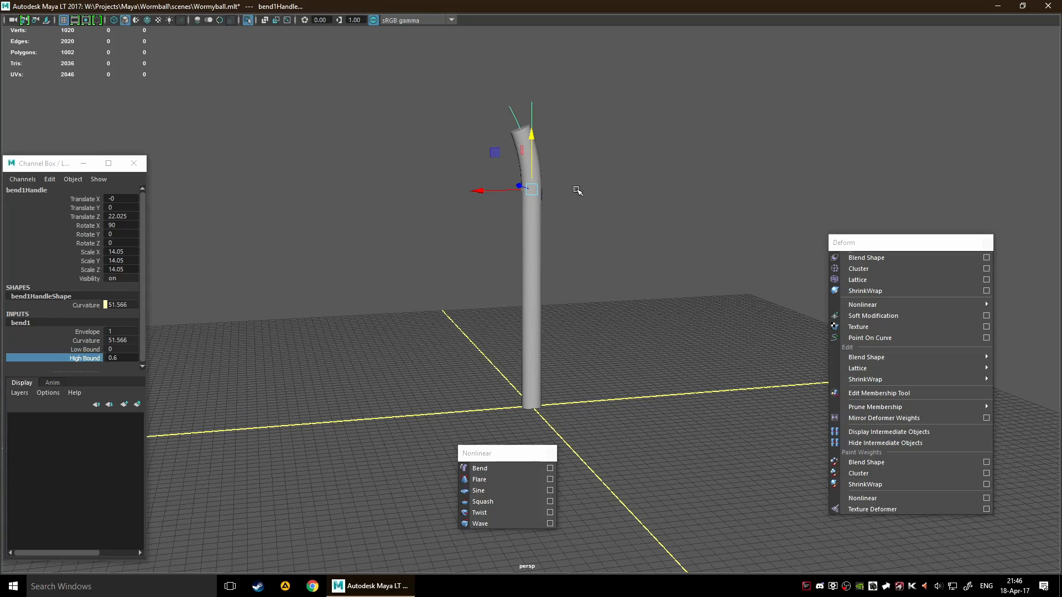
Try a duplicate bend handle lowered to about Translate Z 14.175 with curvature 66.463, and delete the duplicate
key(ctrl+d)
drag(527, 142, 540, 229)
click(28, 327)
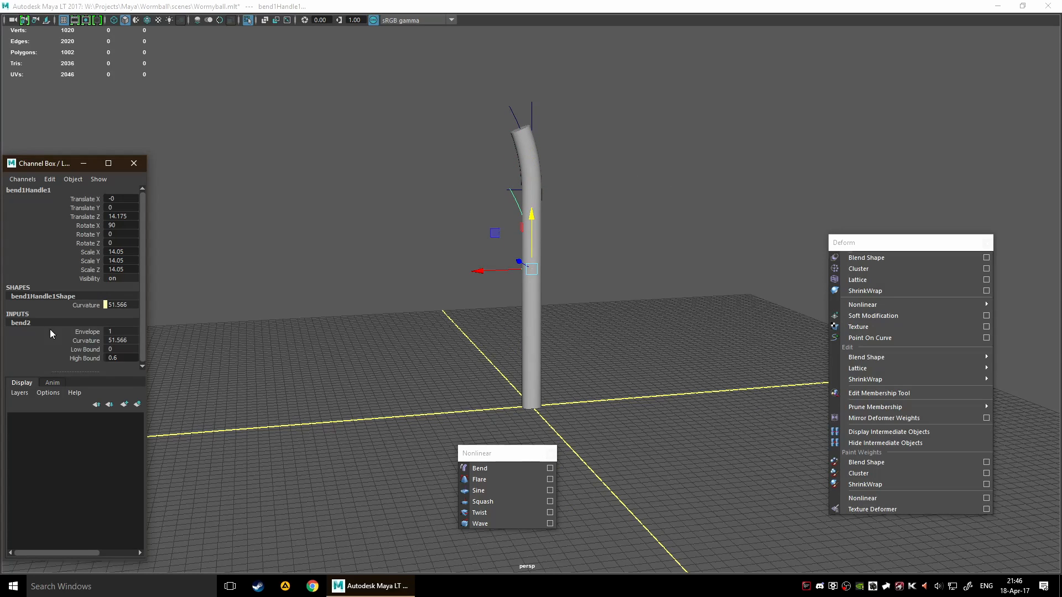
click(90, 341)
mouse_move(263, 303)
middle_down()
mouse_move(290, 302)
mouse_move(279, 307)
middle_up()
click(526, 339)
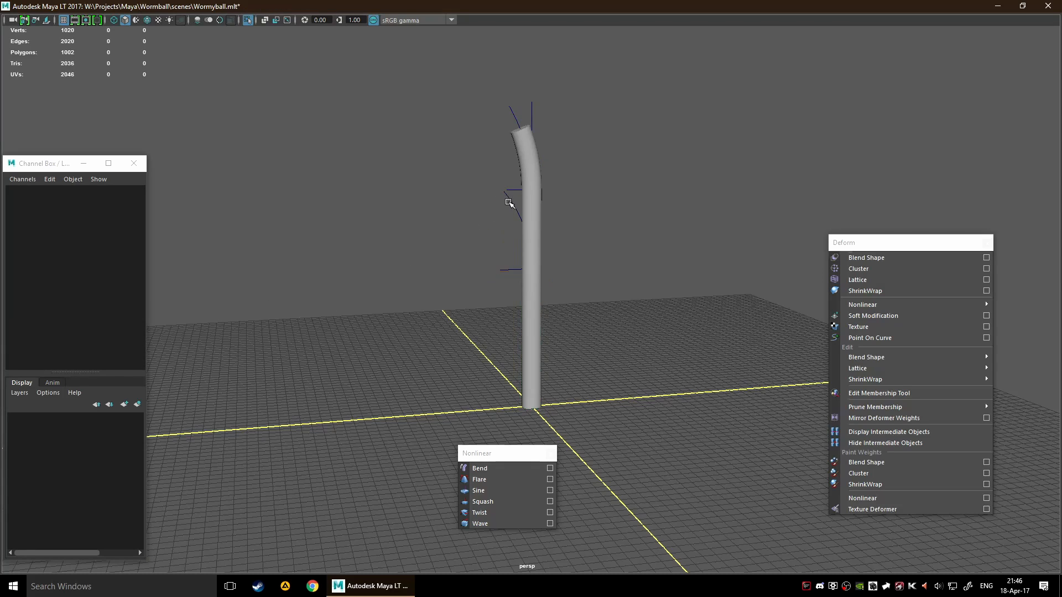
click(506, 202)
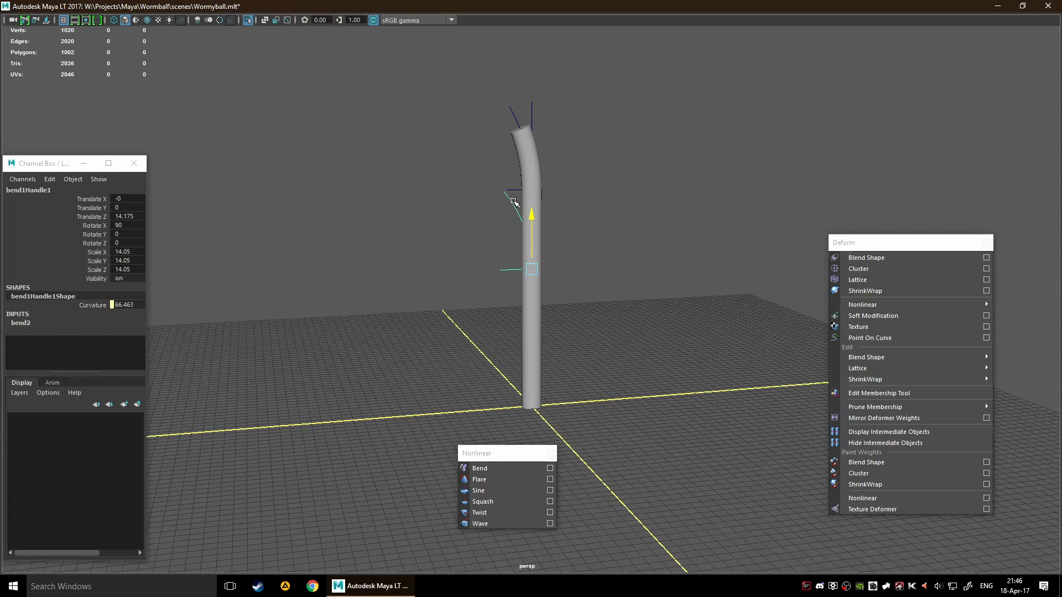
click(426, 229)
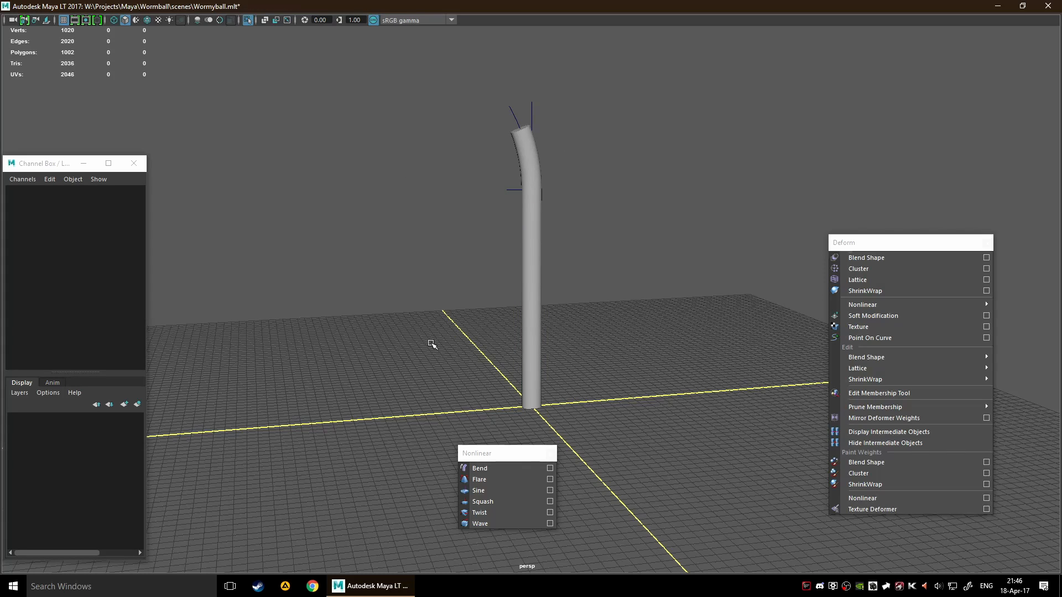
Move the cylinder up through the bend handle to about Translate Z 19.888
click(532, 302)
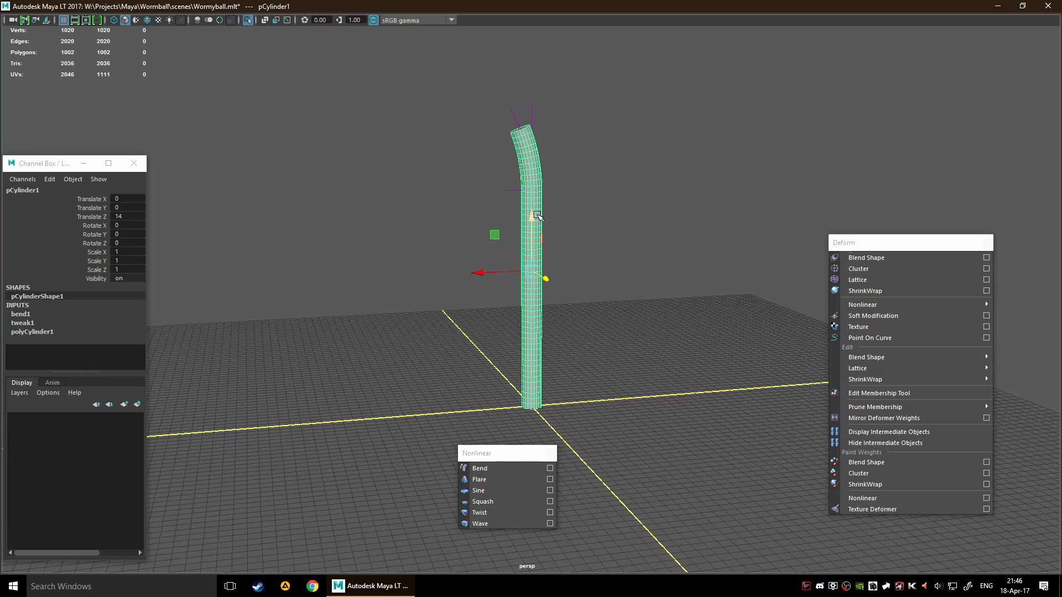
mouse_move(532, 214)
mouse_down()
mouse_move(534, 237)
mouse_move(529, 191)
mouse_move(523, 205)
mouse_up()
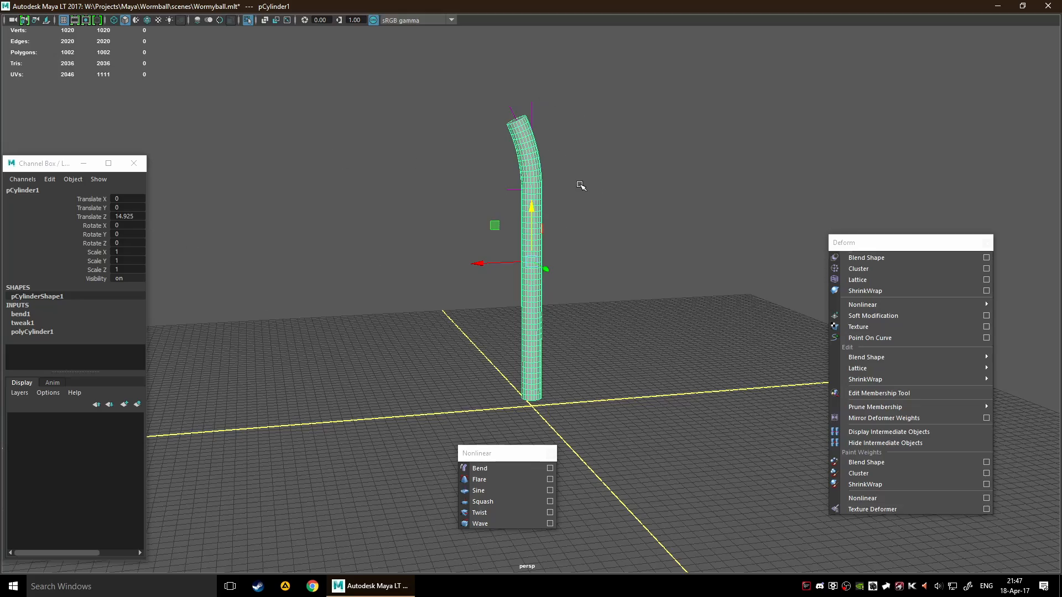
alt+drag(581, 185, 541, 175)
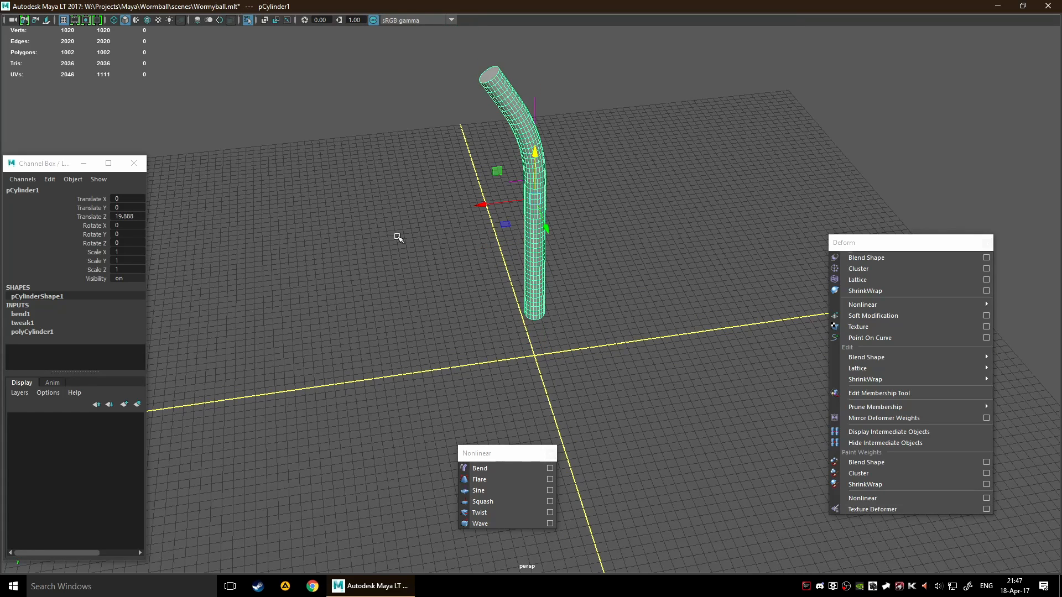
Reduce the Bend deformer's envelope on the cylinder to 0.3
click(23, 325)
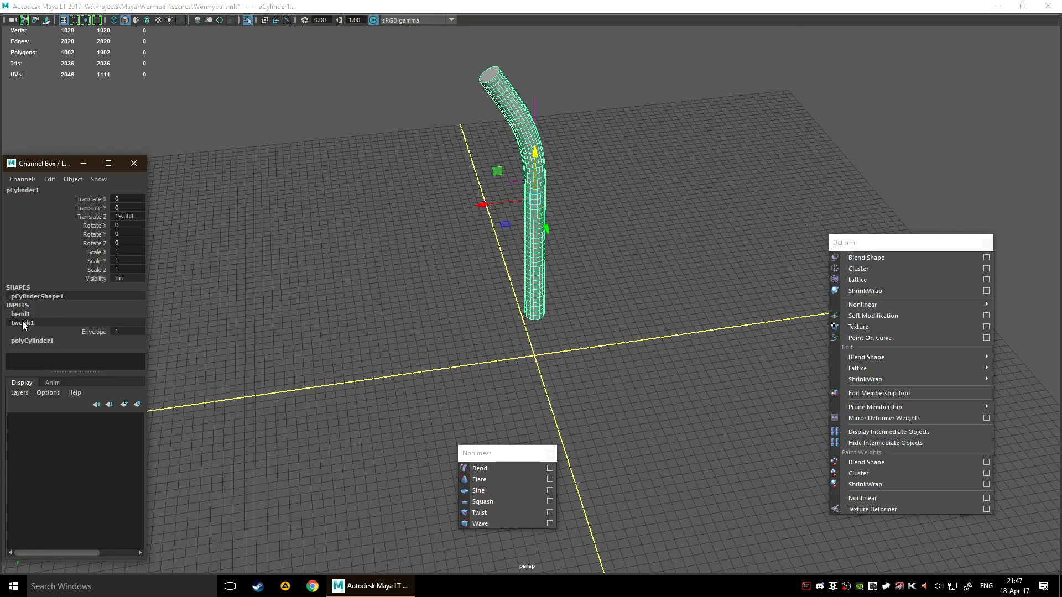
click(20, 315)
click(89, 323)
middle_drag(290, 298, 344, 269)
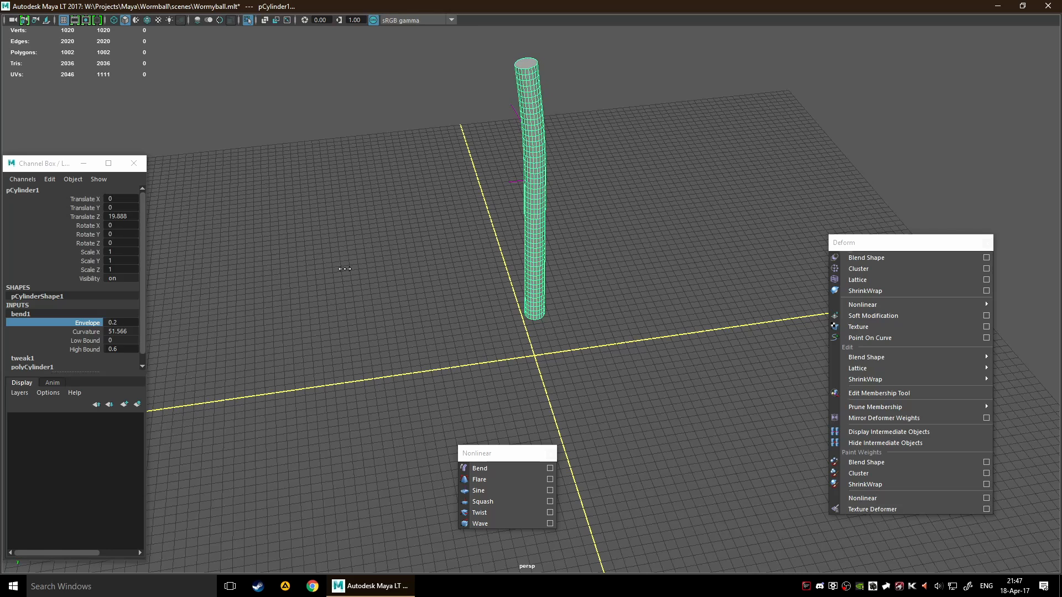
alt+drag(681, 214, 687, 187)
middle_drag(686, 186, 686, 187)
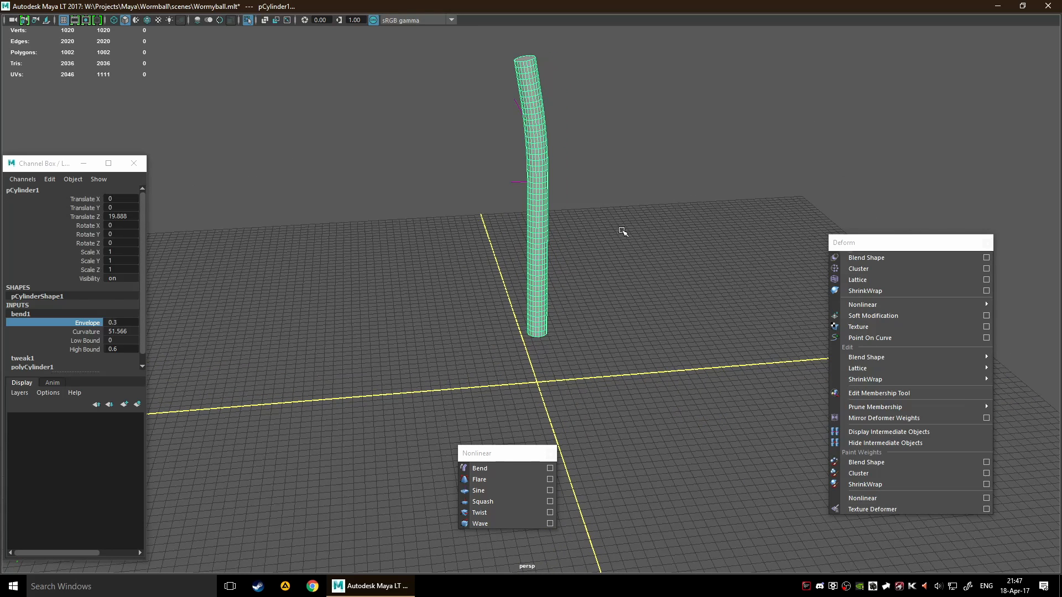
Set the Bend deformer's high bound to 1.4 through the cylinder's inputs
click(95, 349)
middle_drag(323, 282, 332, 283)
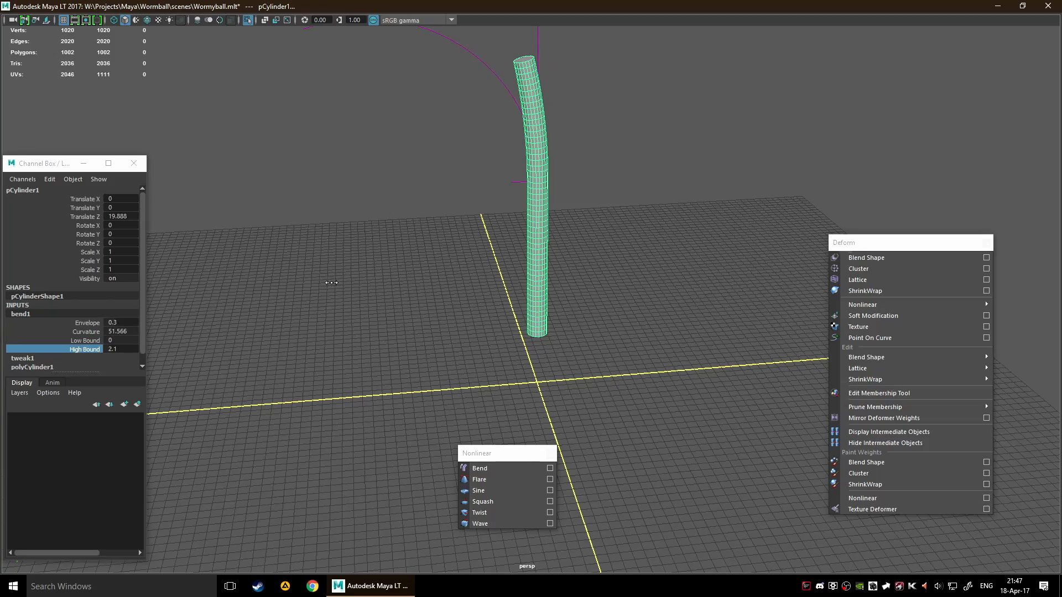
alt+drag(531, 221, 676, 267)
alt+drag(720, 303, 606, 207)
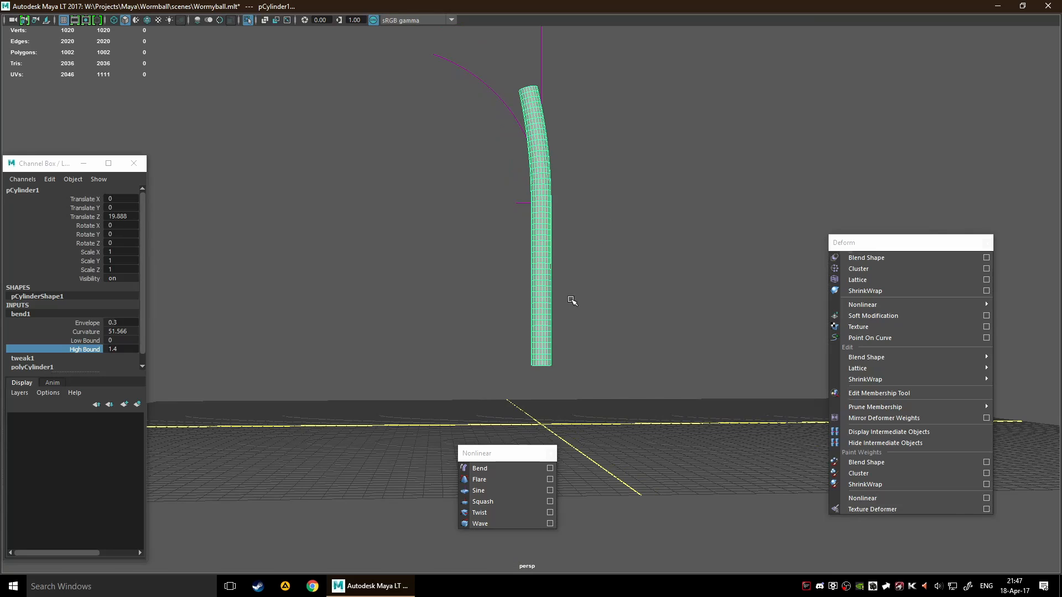
Lower the bend handle along the cylinder to about Translate Z 12.941
click(510, 105)
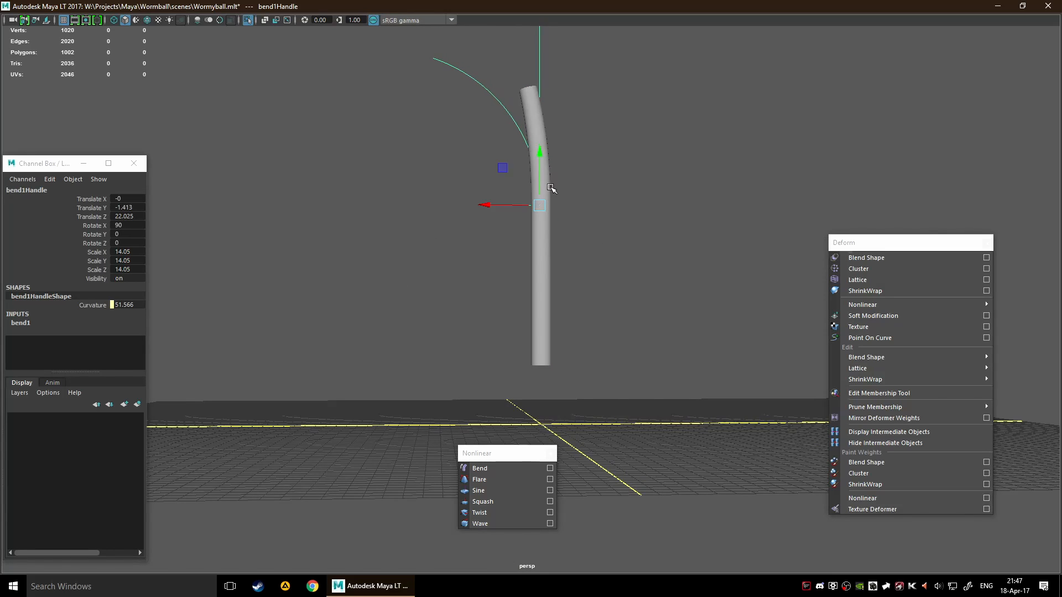
drag(551, 188, 540, 241)
alt+drag(598, 220, 564, 284)
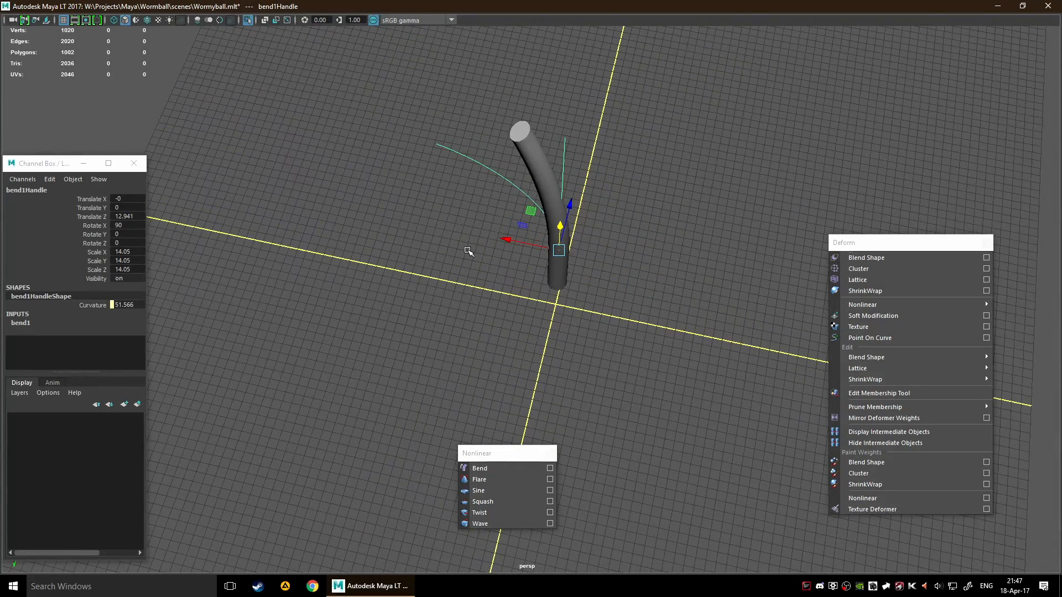
Delete the bent cylinder's construction history so the bend is baked into its mesh
scroll(469, 249, down, 5)
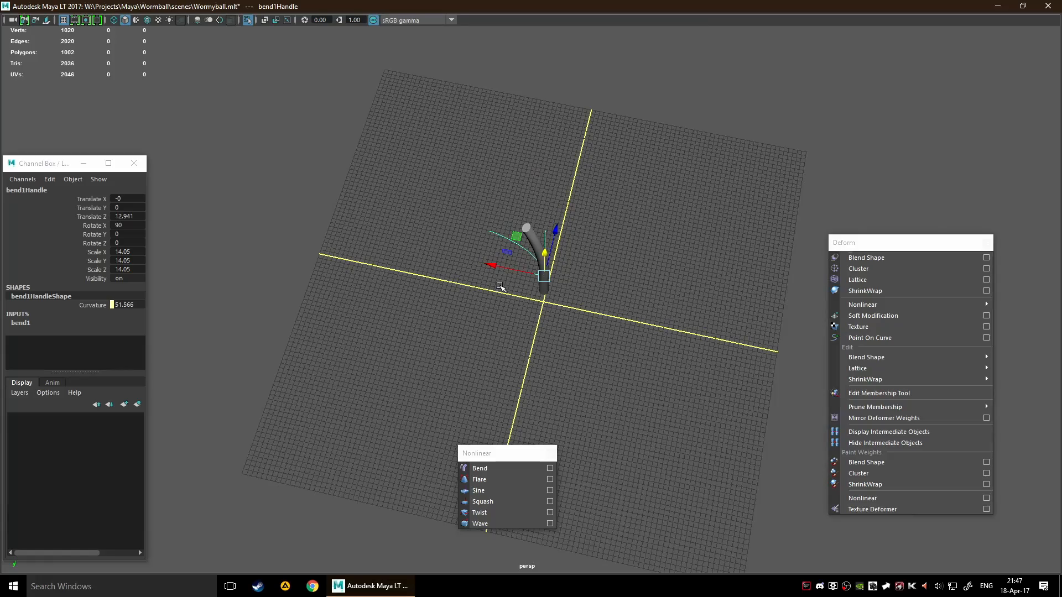
click(533, 244)
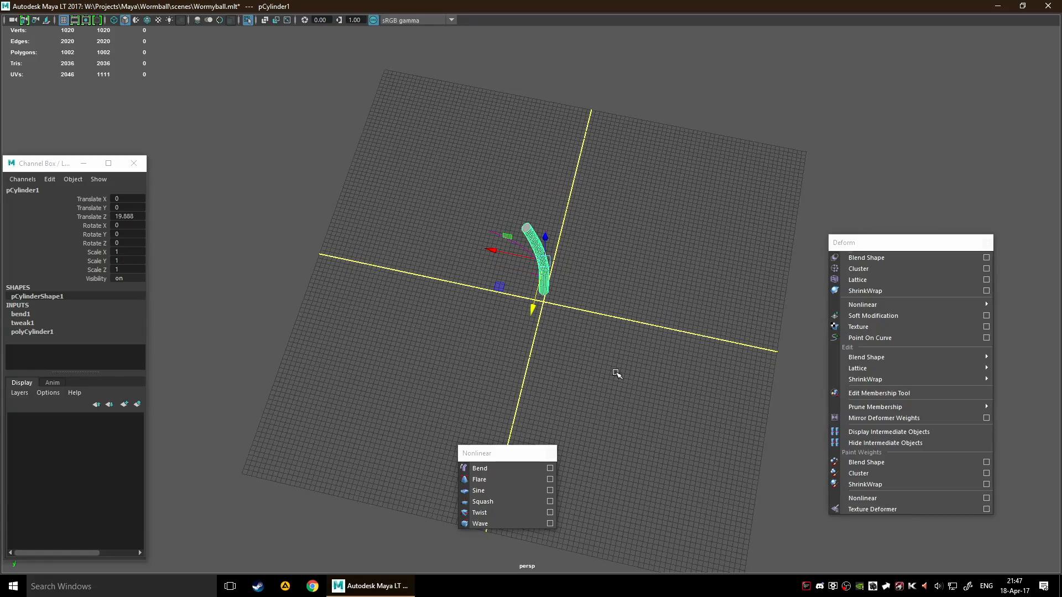
key(alt+shift+d)
alt+drag(617, 351, 835, 192)
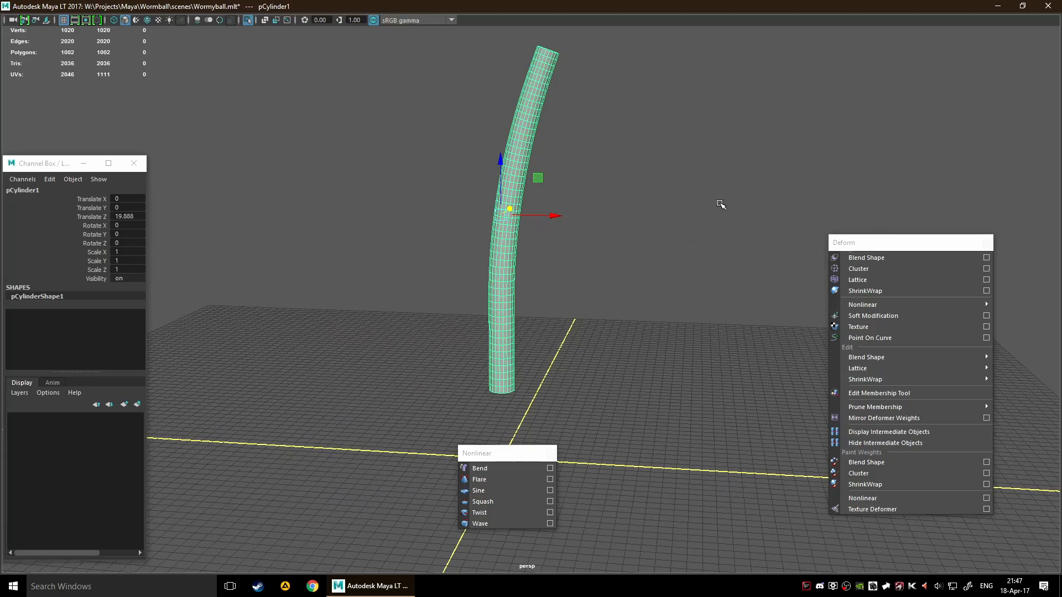
alt+drag(611, 290, 530, 433)
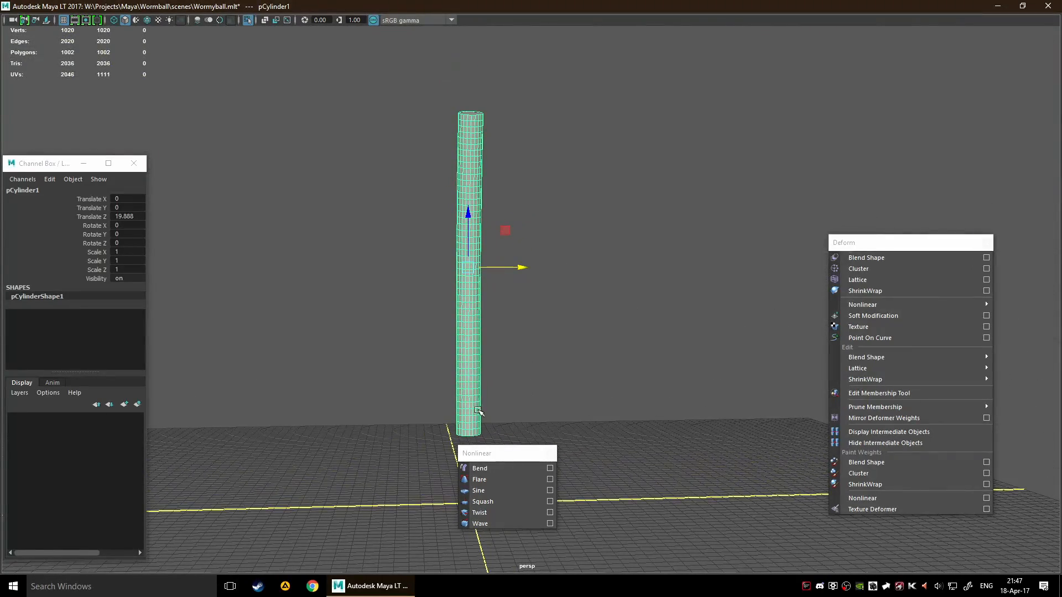
Delete the cylinder and create a polygon cube at the origin
key(Delete)
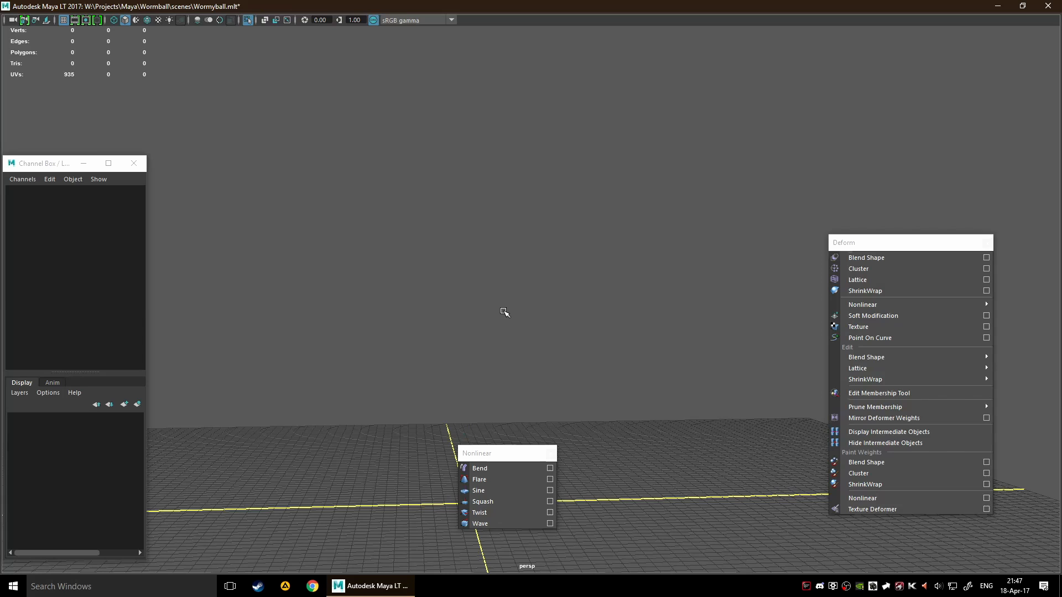
shift+right_click(469, 299)
shift+right_drag(469, 299, 470, 331)
scroll(569, 320, down, 8)
alt+drag(569, 320, 556, 341)
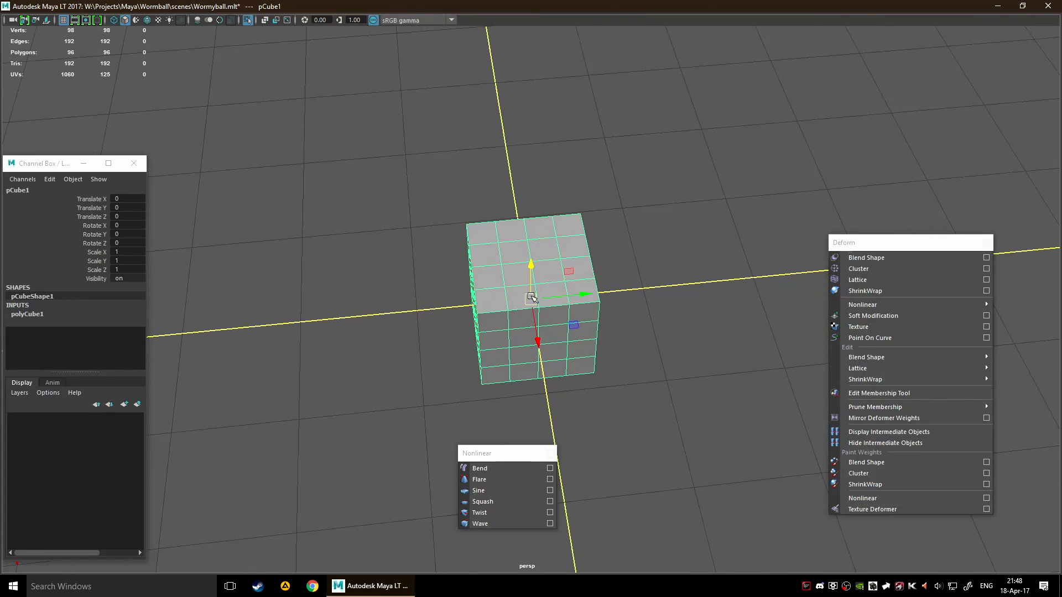
Raise the cube above the grid to about Translate Z 0.911
drag(530, 266, 548, 187)
alt+drag(615, 238, 624, 199)
scroll(629, 193, down, 3)
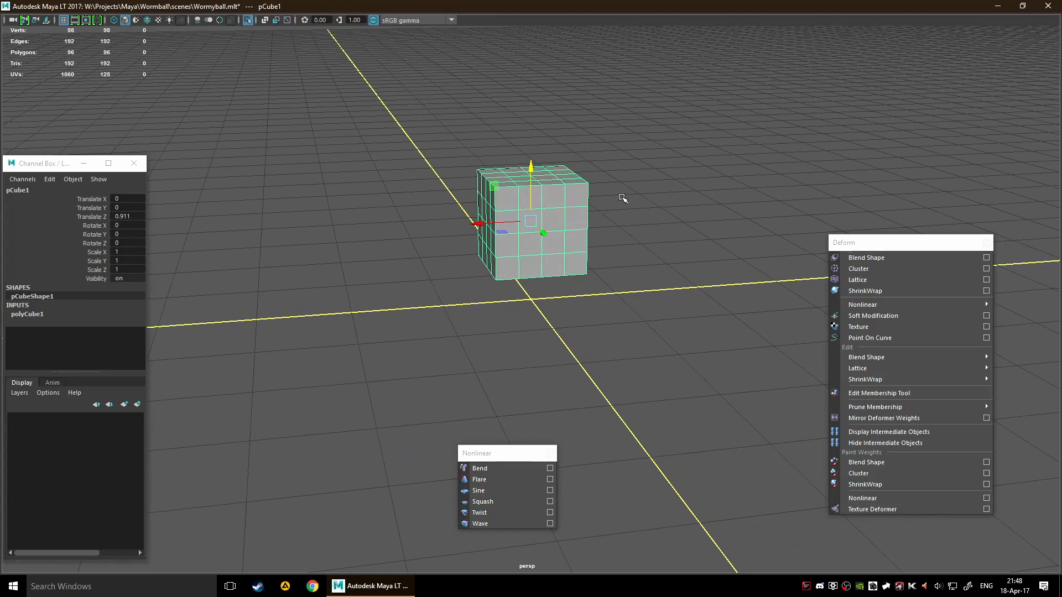
alt+middle_drag(624, 199, 612, 227)
alt+drag(612, 258, 498, 394)
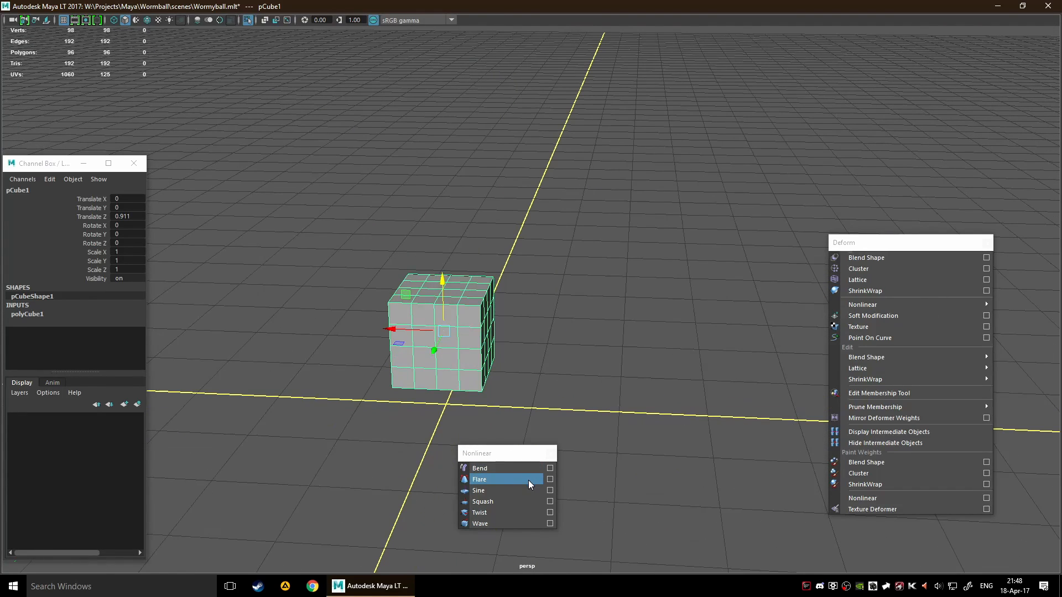
Apply a nonlinear Flare deformer to the cube
click(510, 478)
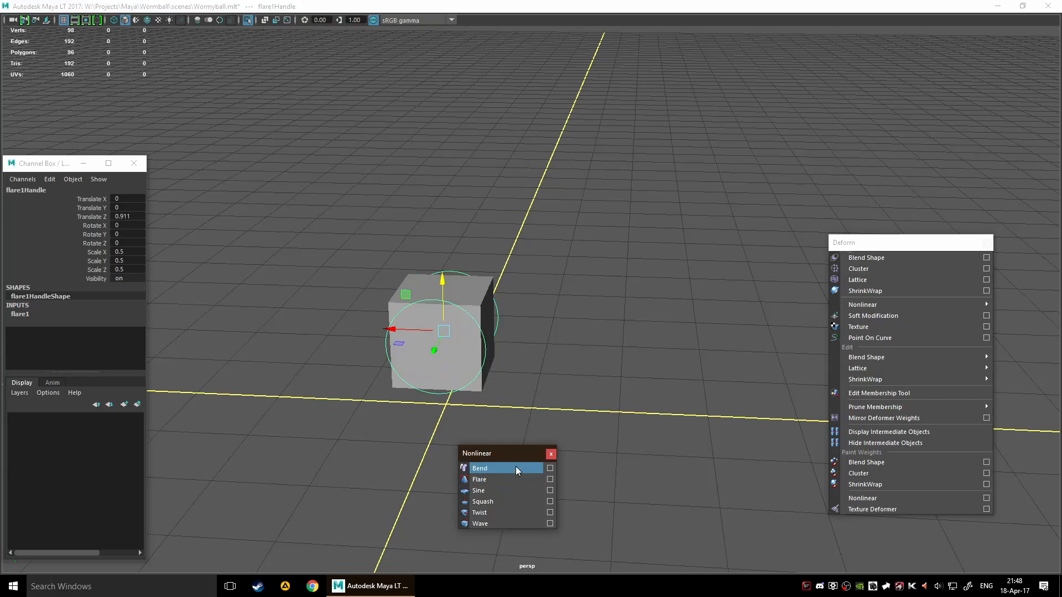
alt+drag(612, 322, 515, 330)
alt+right_drag(515, 331, 626, 277)
alt+drag(625, 278, 591, 264)
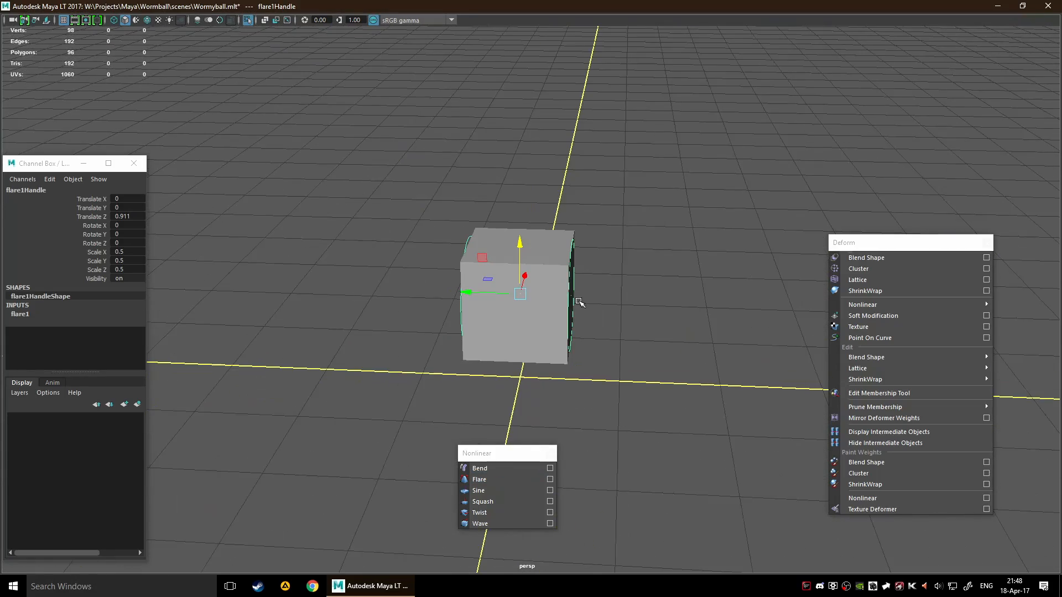
alt+drag(673, 287, 442, 339)
Set the Flare deformer's Curve to -0.6 so the cube pinches inward along its middle
click(21, 314)
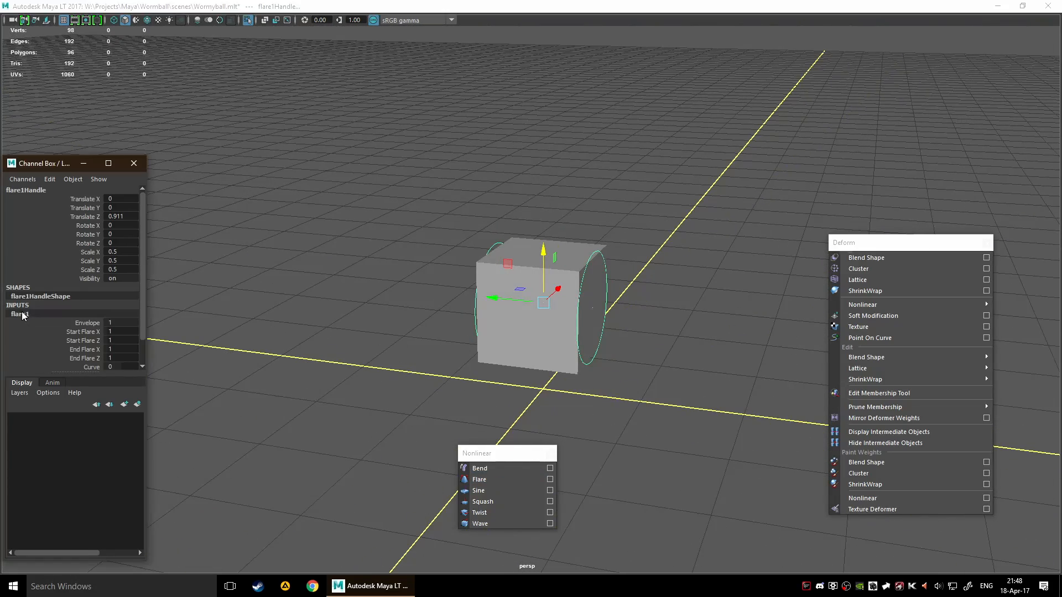
scroll(102, 309, down, 2)
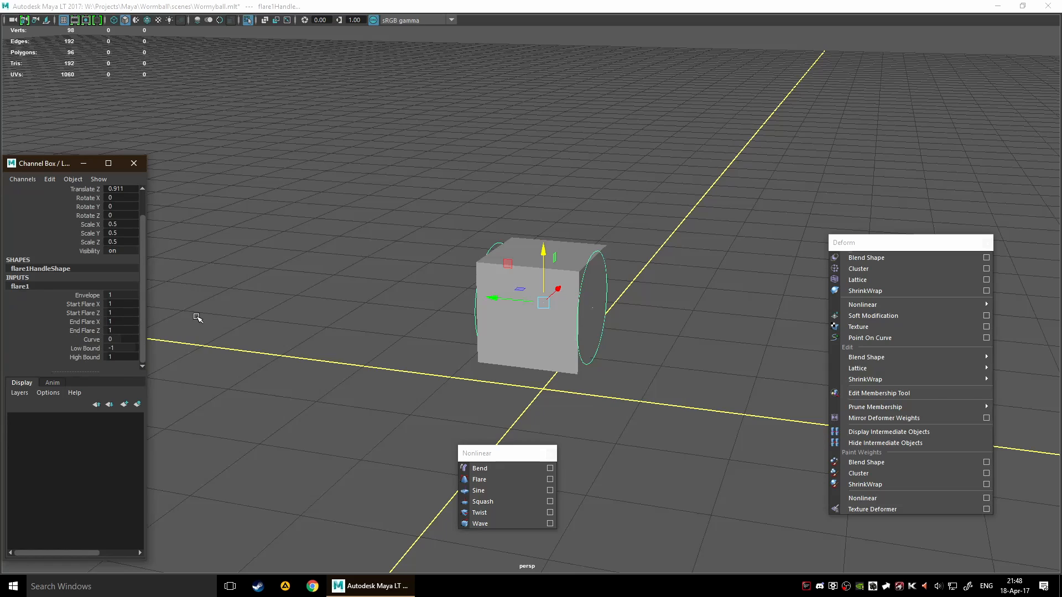
scroll(292, 326, down, 1)
click(93, 340)
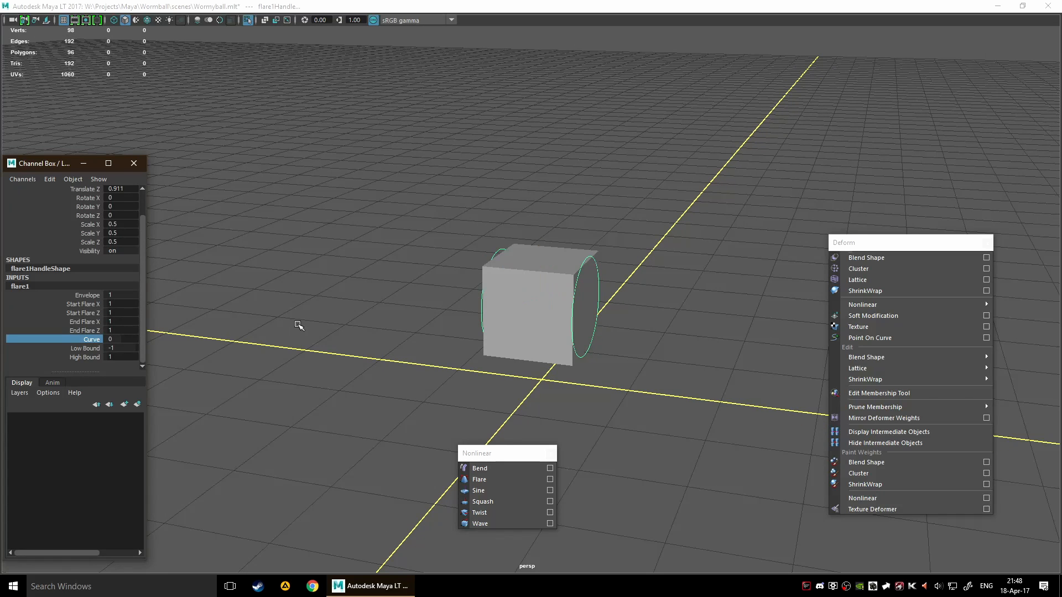
middle_drag(296, 326, 293, 348)
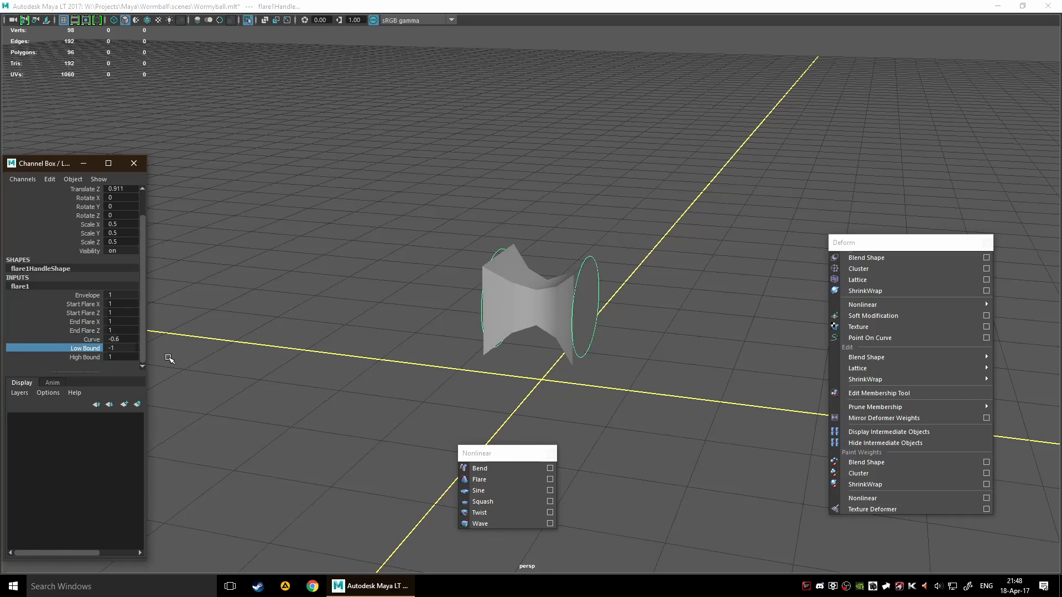
Set the Flare deformer's High Bound to 4.4 through the cube's inputs
click(353, 357)
click(536, 310)
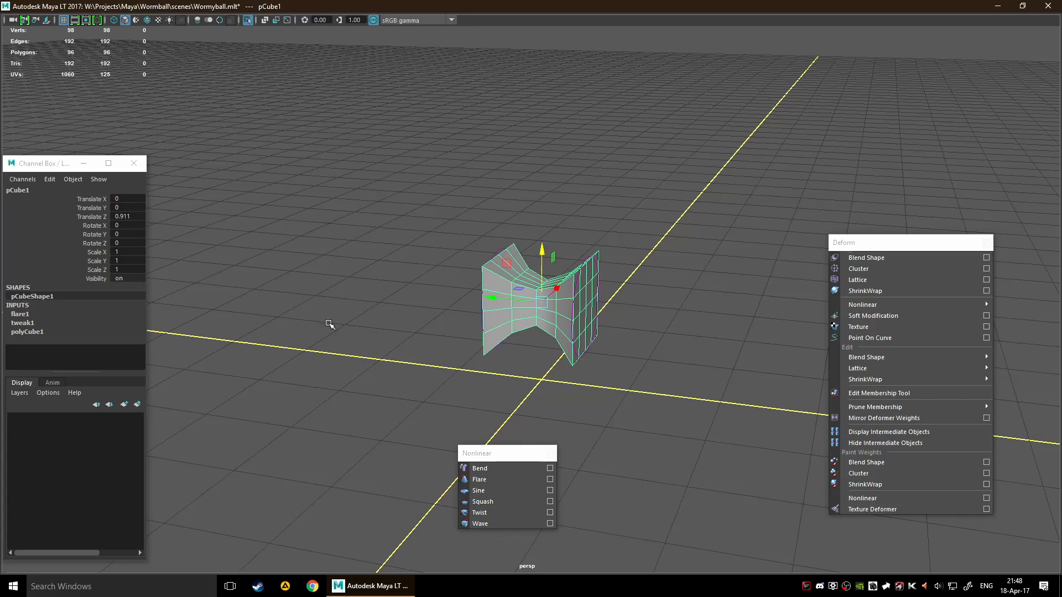
click(24, 315)
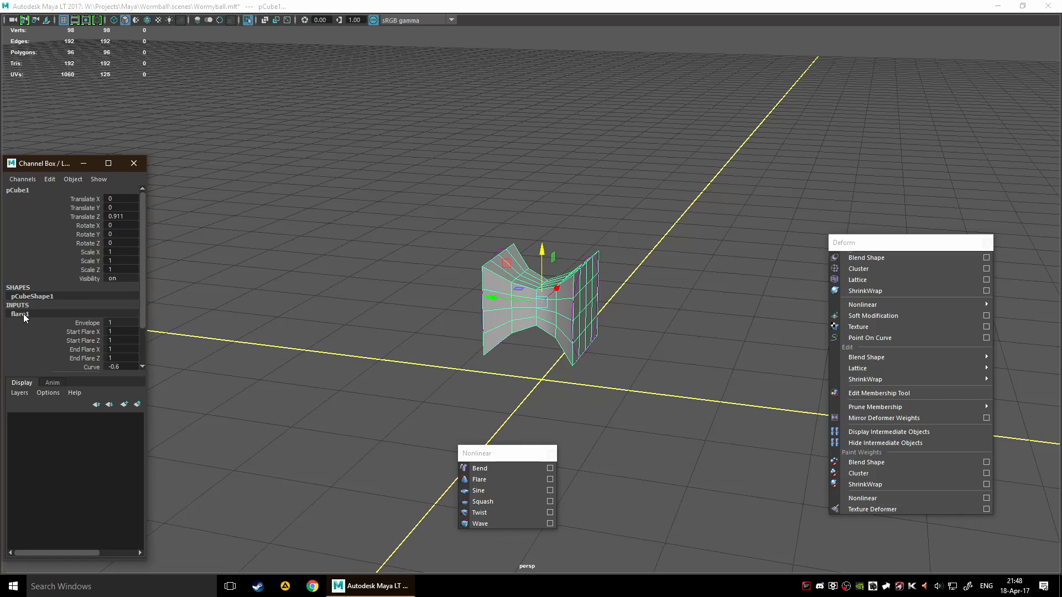
scroll(106, 352, down, 3)
click(92, 332)
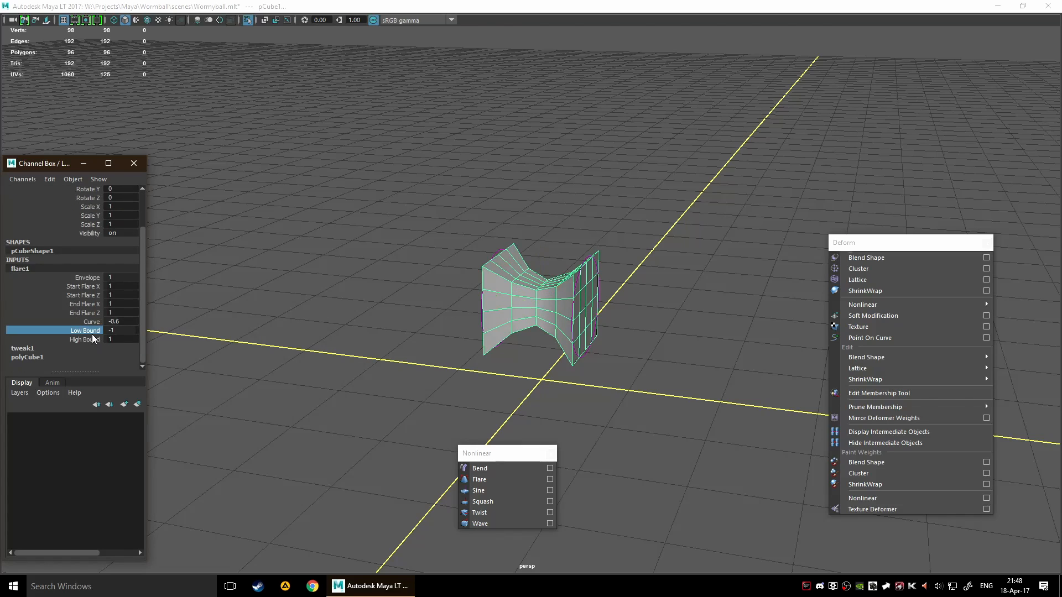
click(91, 339)
middle_drag(270, 347, 288, 349)
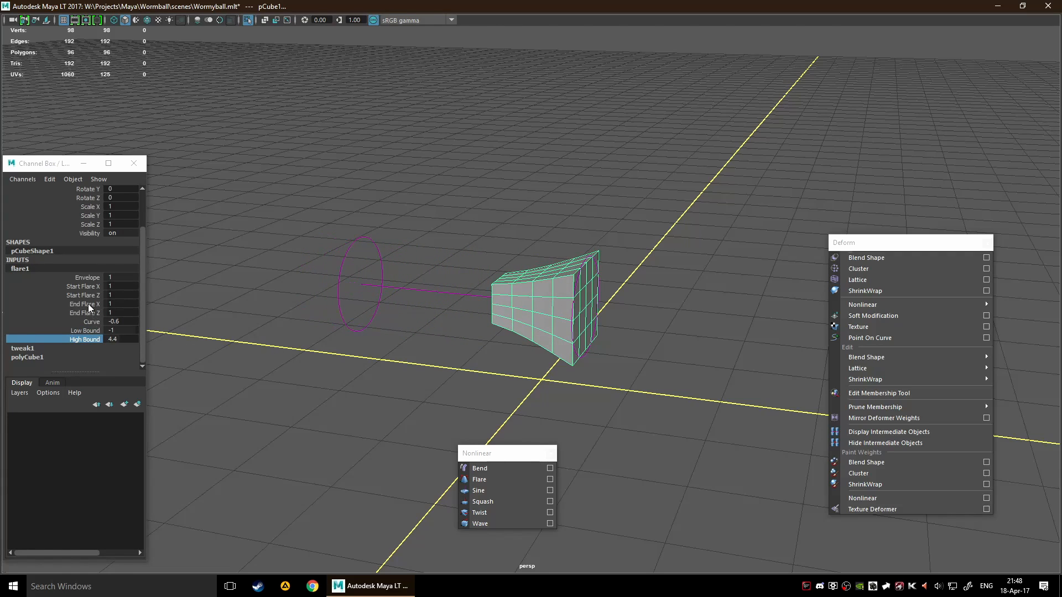
Increase the Flare deformer's Start Flare X to 9.8
click(92, 286)
middle_drag(252, 318, 301, 324)
scroll(301, 327, down, 3)
Bring up the available Transformation Tools with the flared cube selected
key(space)
mouse_move(300, 330)
mouse_down()
mouse_move(310, 332)
mouse_move(289, 330)
mouse_up()
click(274, 291)
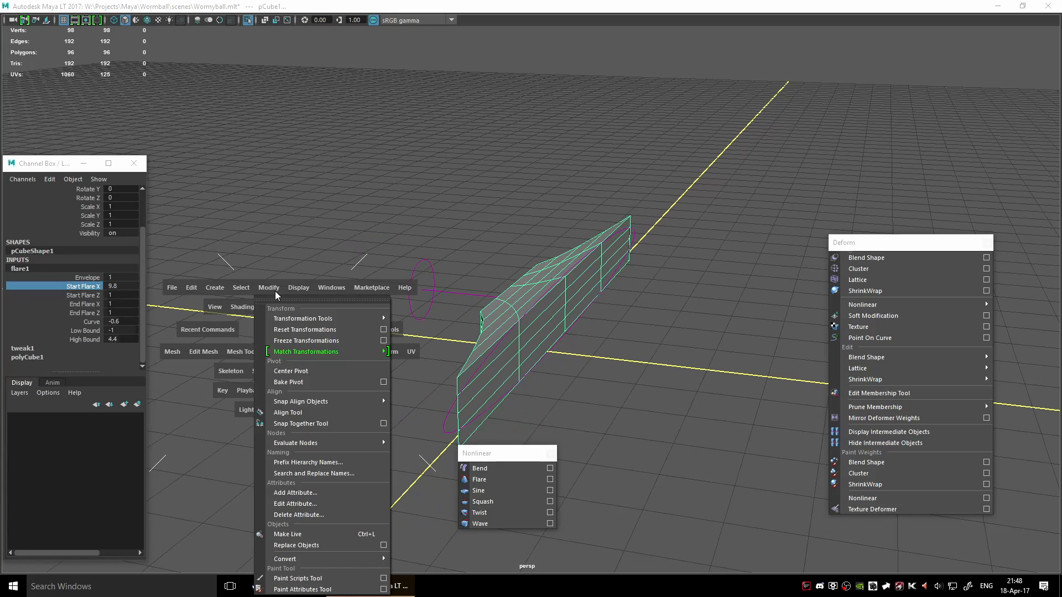
mouse_move(332, 319)
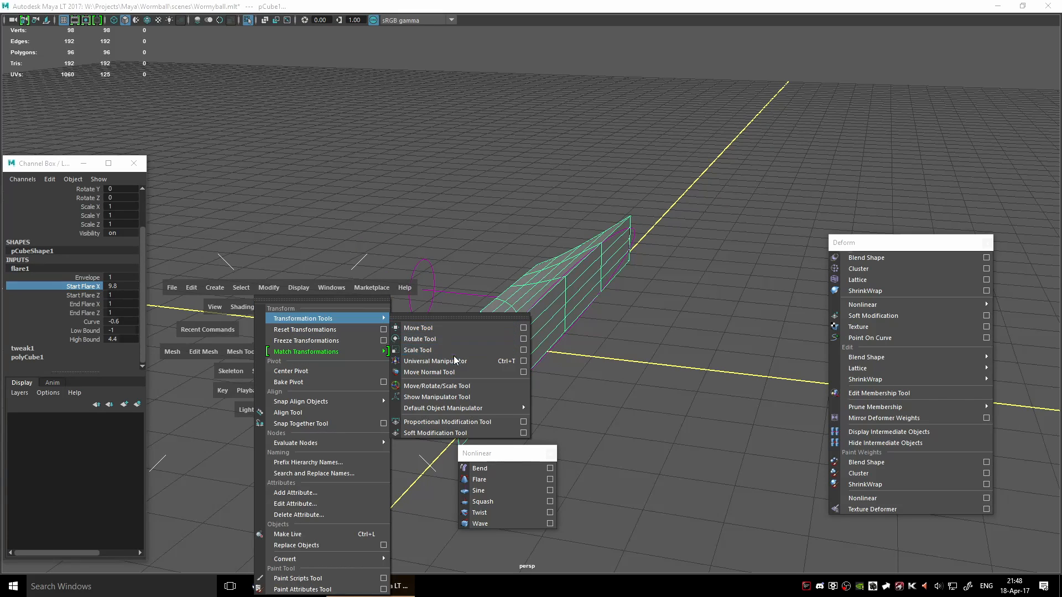
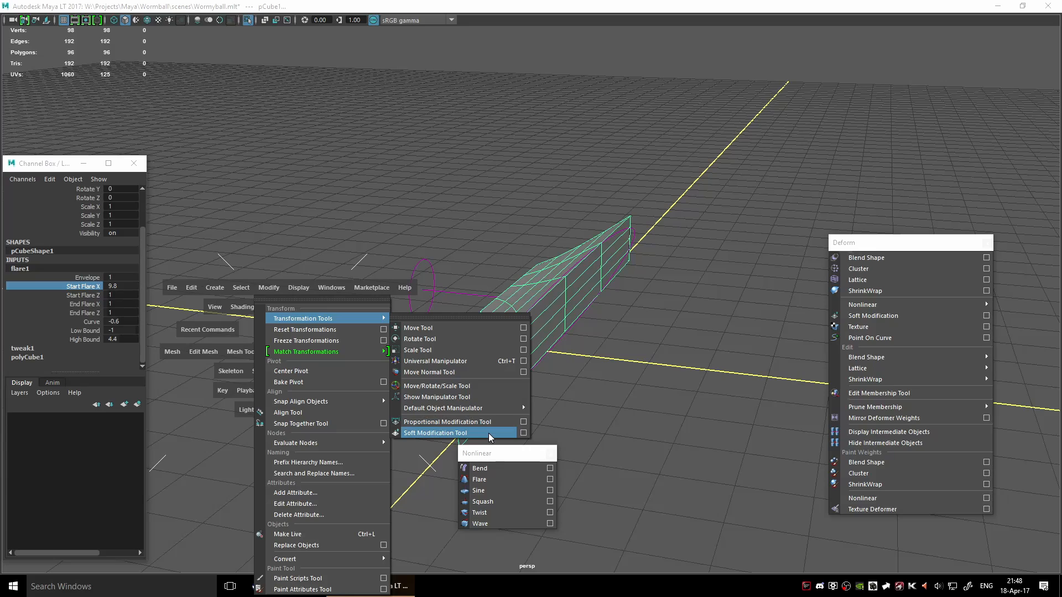
Show the manipulator handles on the flared cube and adjust the Flare deformer's End Flare X to 2.441
click(489, 433)
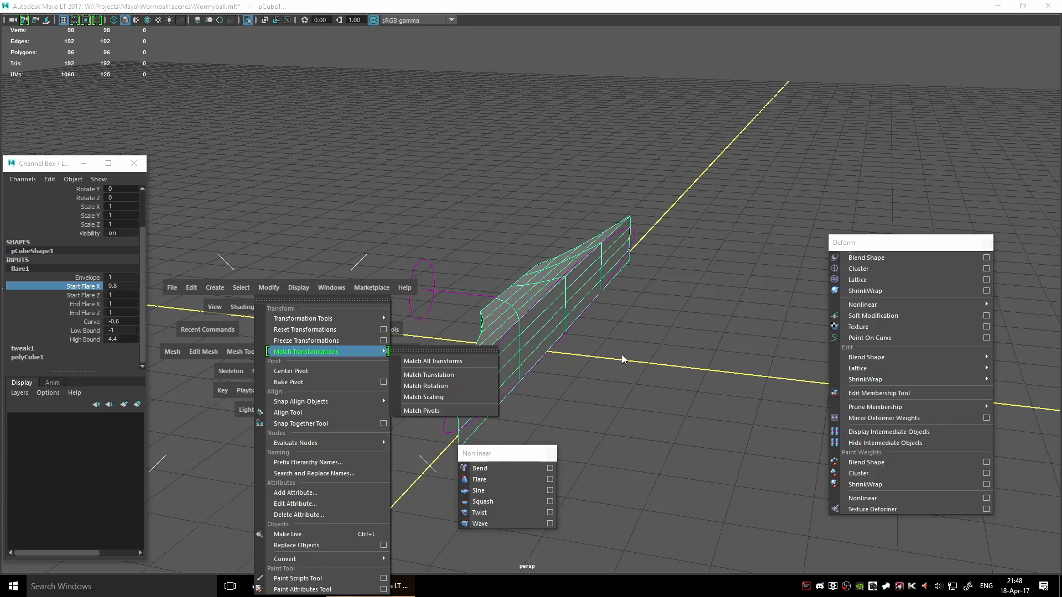
click(495, 356)
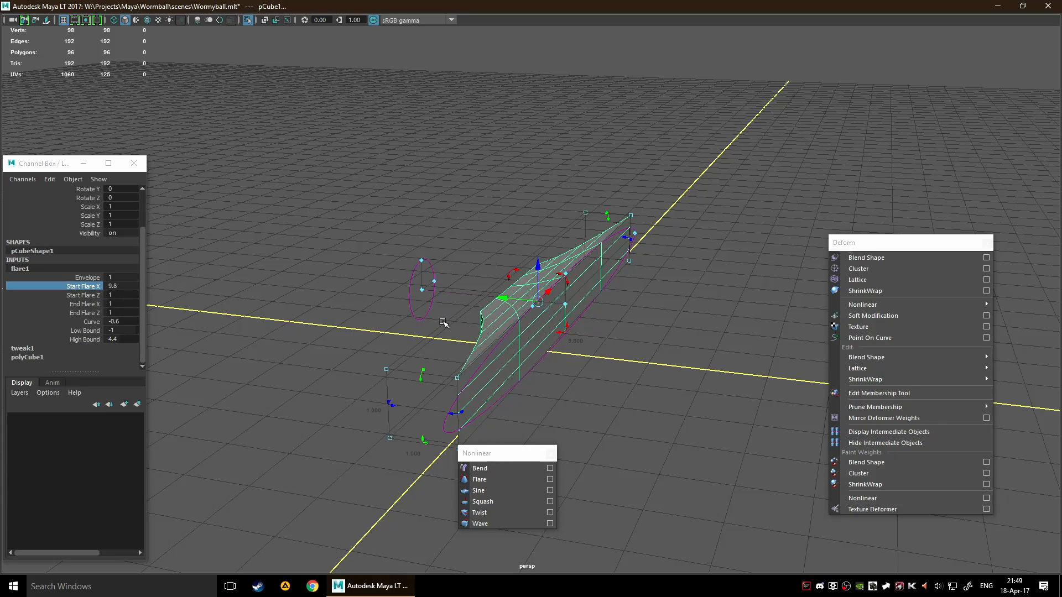
alt+drag(498, 330, 313, 357)
alt+drag(432, 409, 325, 400)
scroll(316, 399, down, 3)
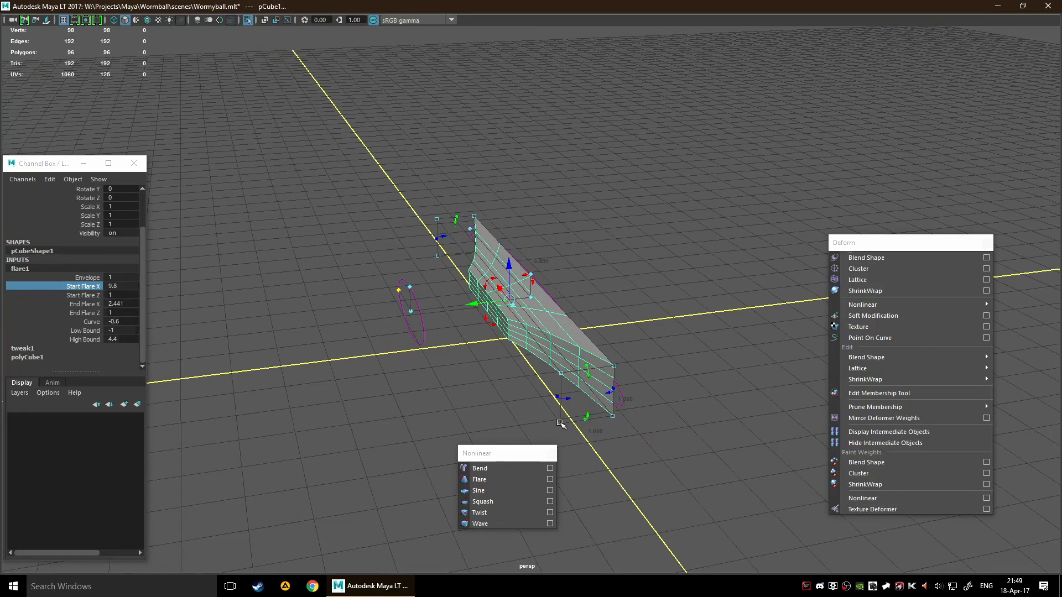
click(560, 424)
alt+drag(646, 431, 597, 422)
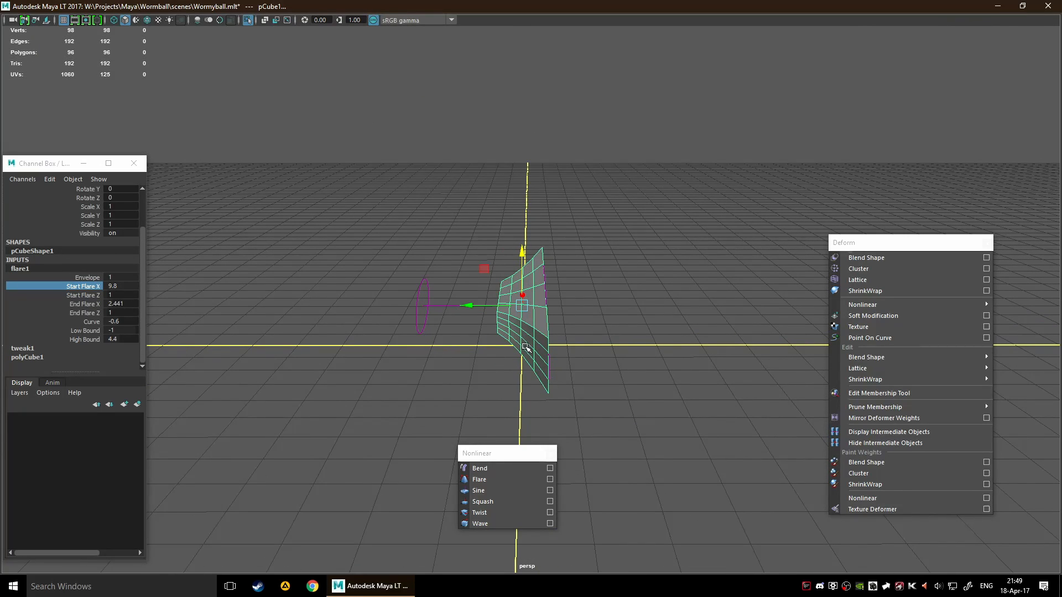
Deselect the cube and select the Flare deformer's handle with its manipulators shown
key(q)
click(451, 373)
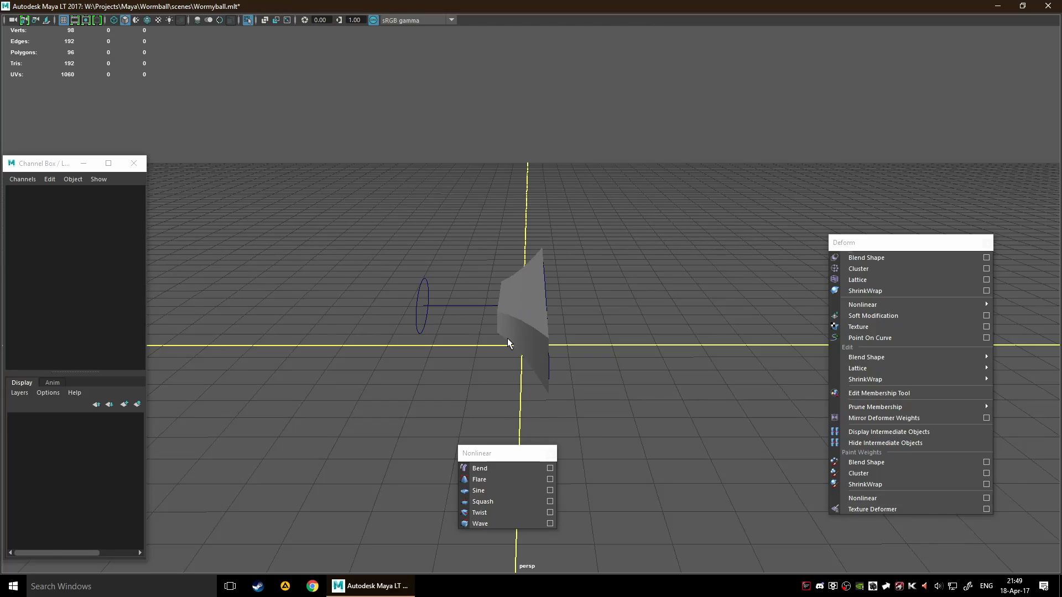
click(520, 343)
alt+drag(485, 405, 592, 410)
drag(683, 384, 665, 409)
click(573, 392)
alt+drag(574, 393, 392, 334)
click(421, 334)
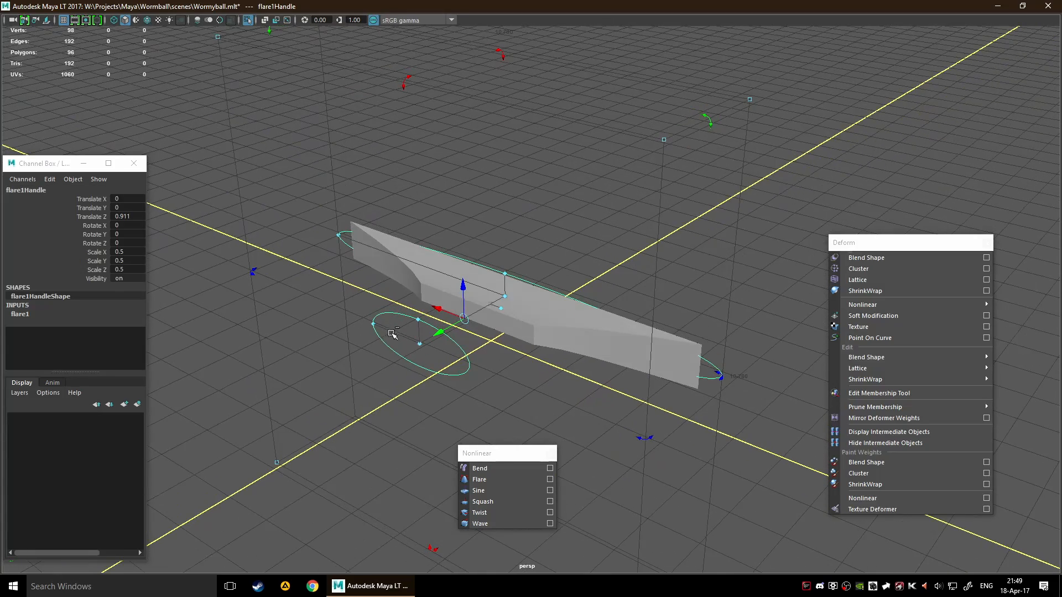
Reselect the flared cube in place of the deformer handle and expand its flare1 inputs
scroll(293, 365, down, 5)
click(313, 377)
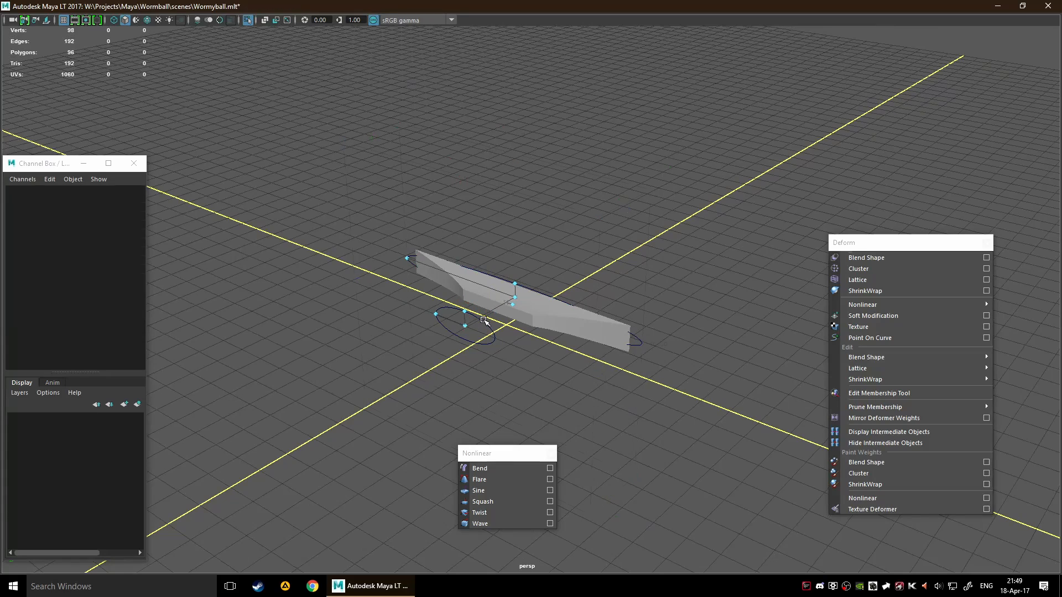
click(484, 321)
click(281, 384)
alt+drag(327, 384, 271, 378)
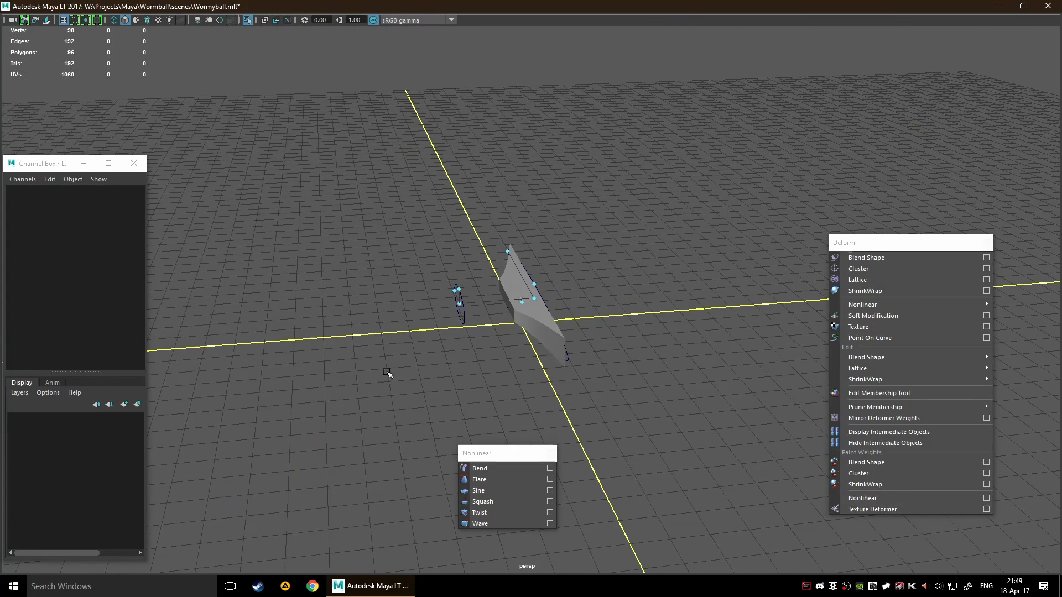
click(513, 326)
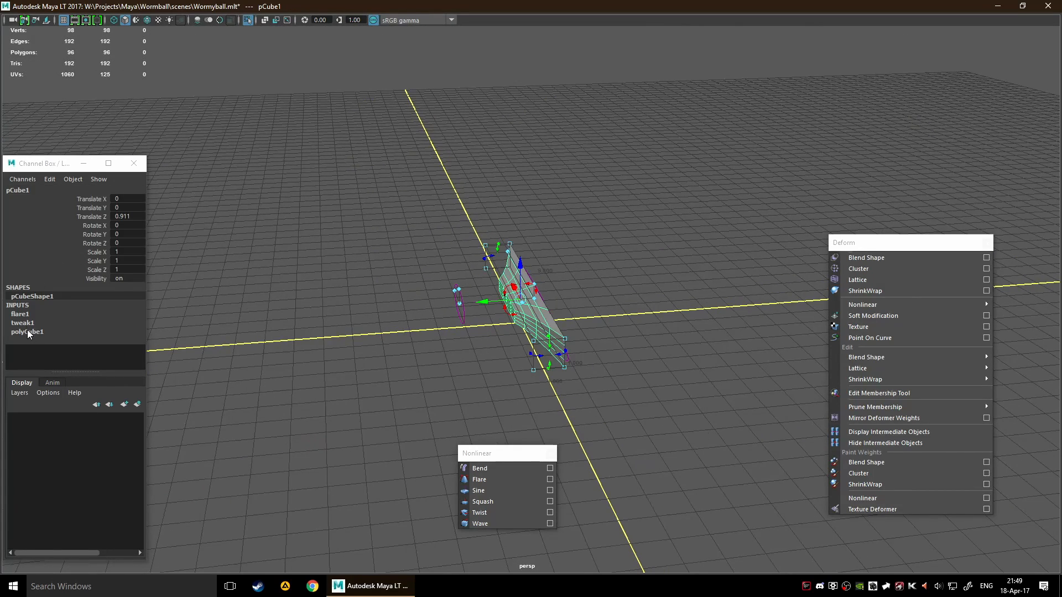
click(22, 315)
Move the flared cube along Y to 0.109 in relation to its Flare deformer
scroll(407, 360, up, 3)
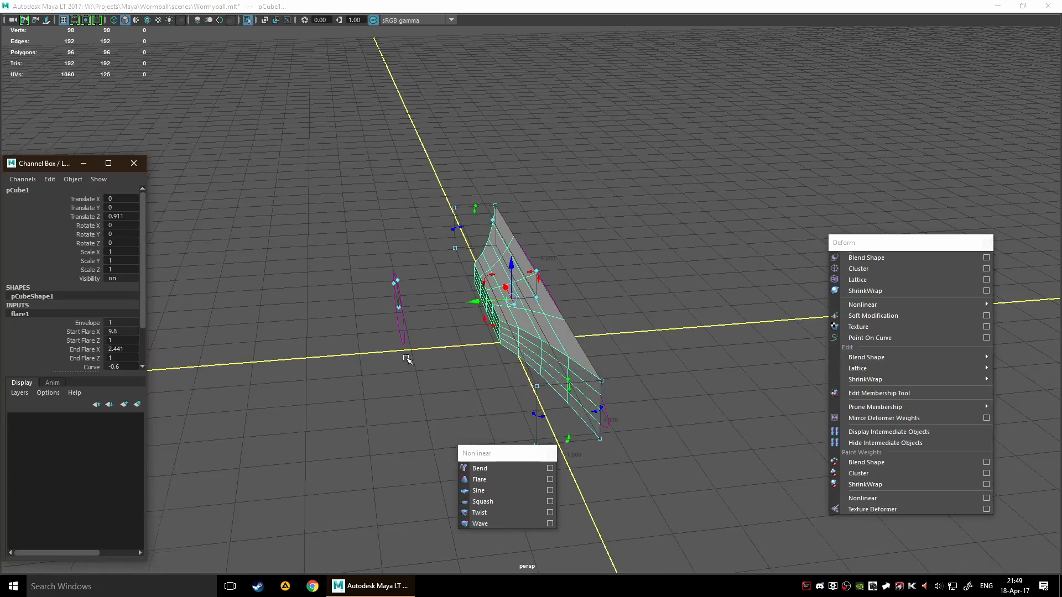
alt+drag(406, 360, 514, 393)
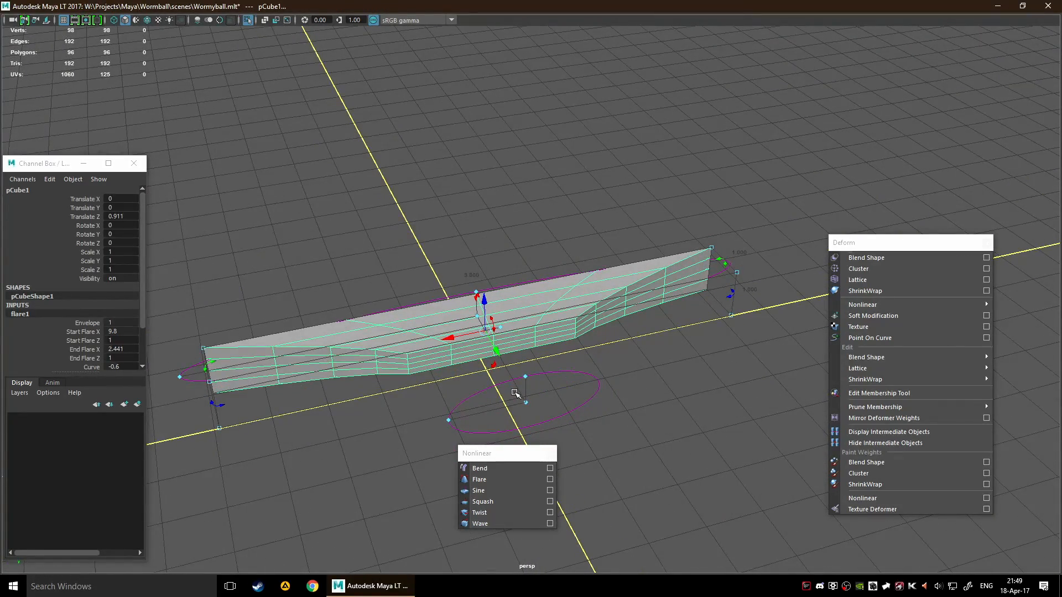
alt+drag(634, 297, 469, 318)
mouse_move(488, 281)
mouse_down()
mouse_move(396, 267)
mouse_move(484, 270)
mouse_up()
mouse_move(659, 287)
alt+mouse_down()
mouse_move(619, 277)
mouse_move(655, 283)
alt+mouse_up()
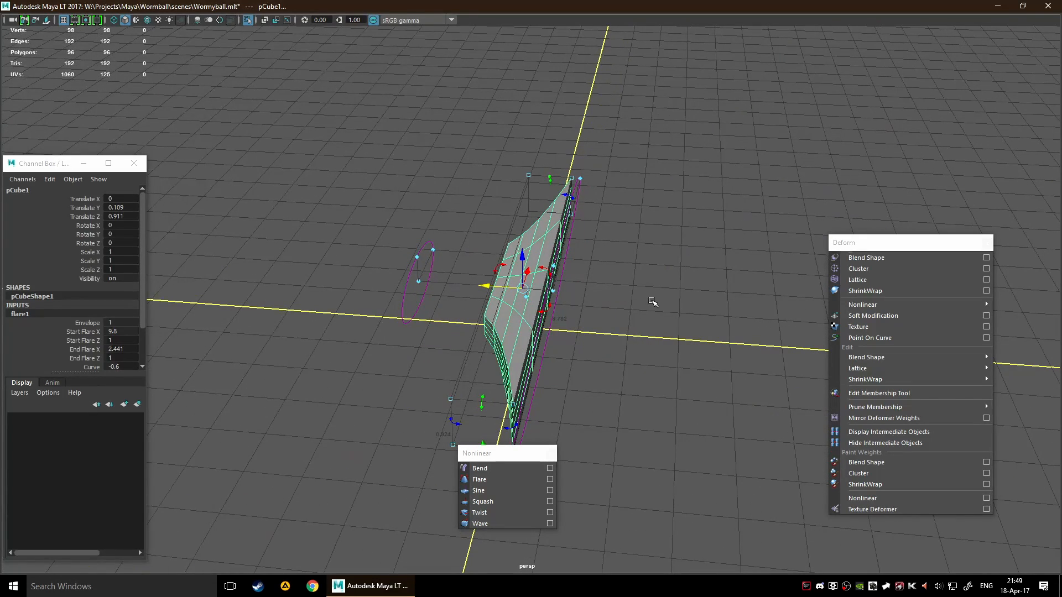
Delete the cube's construction history to bake in the flared shape
key(alt+shift+d)
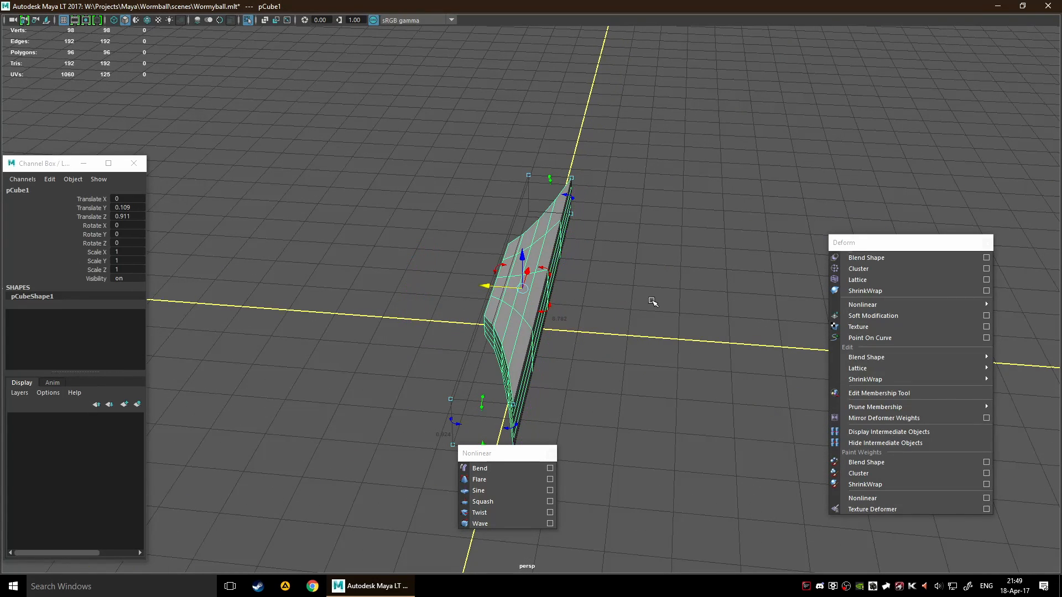
alt+drag(526, 283, 623, 272)
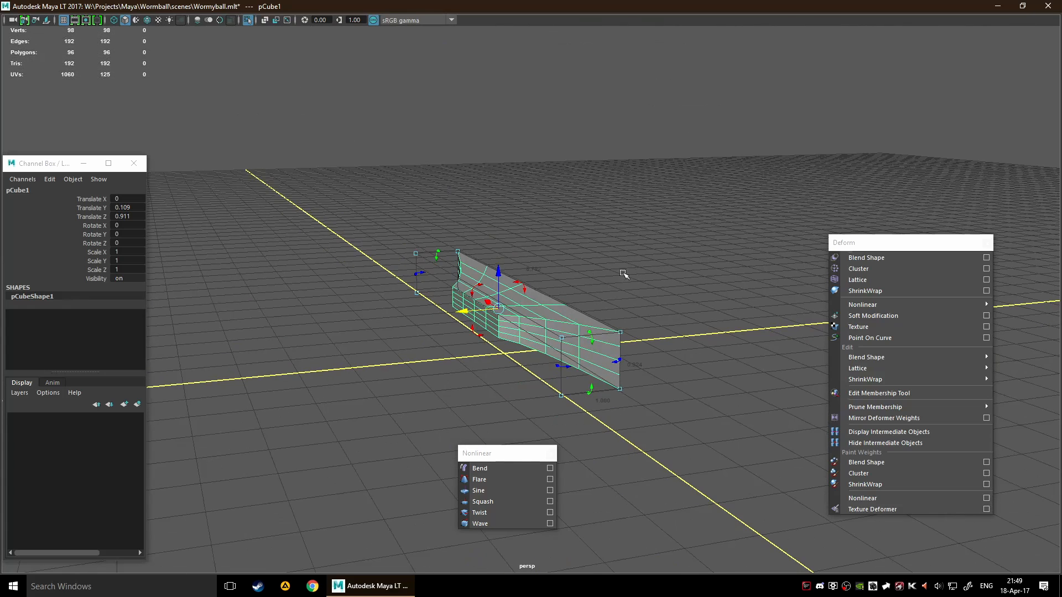
drag(475, 289, 579, 257)
key(ctrl+z)
Set the Default Object Manipulator to None among the Transformation Tools
key(space)
click(389, 231)
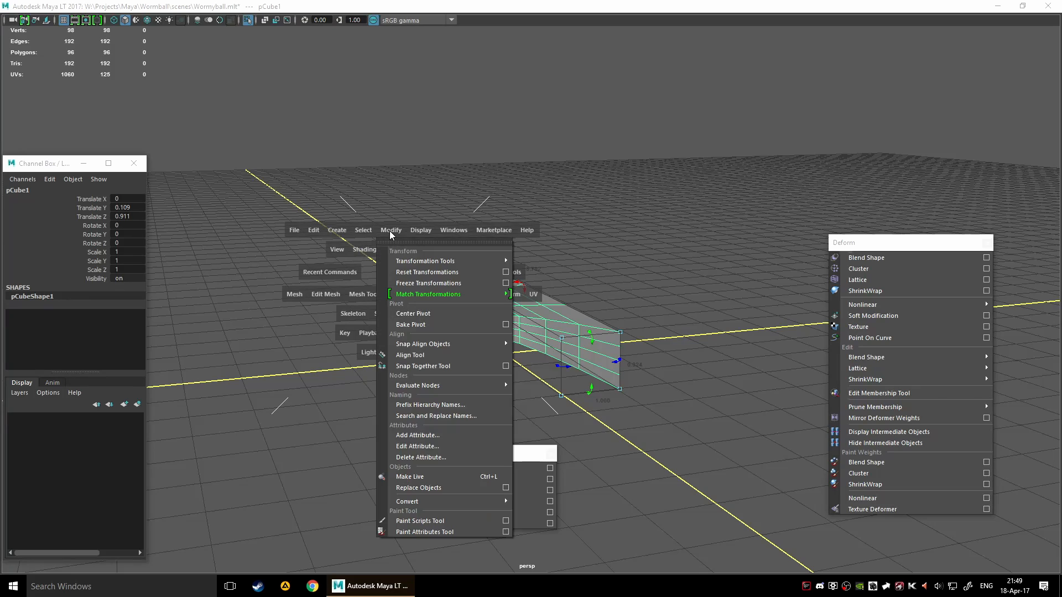
mouse_move(473, 262)
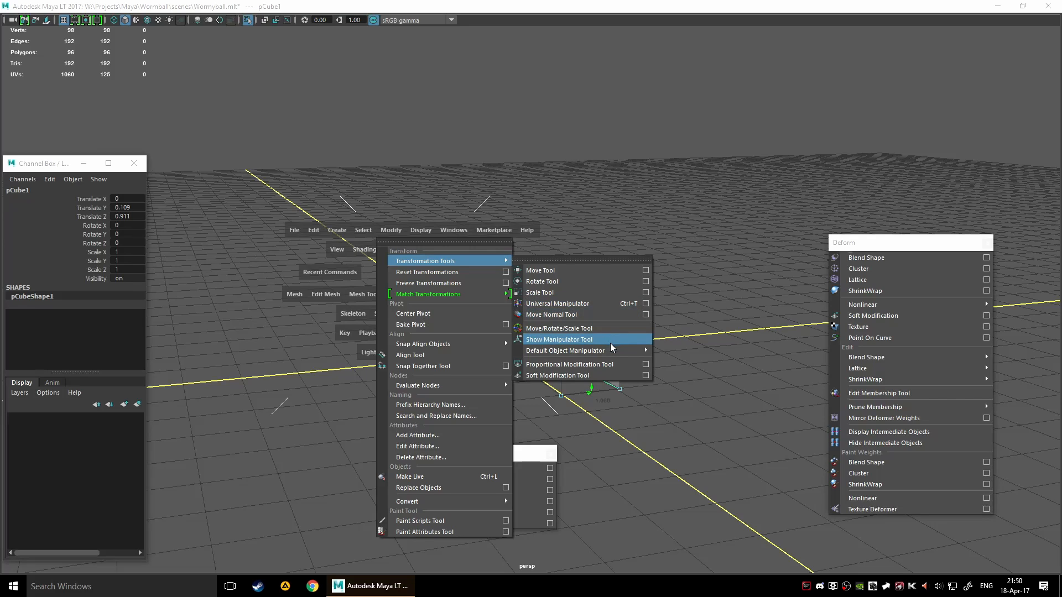
mouse_move(614, 351)
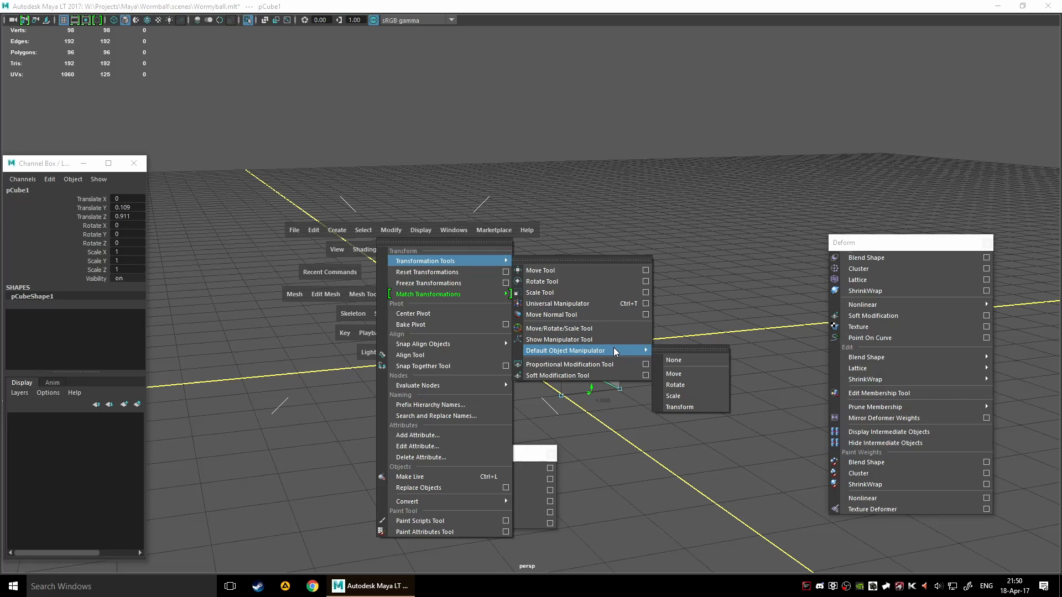
click(679, 360)
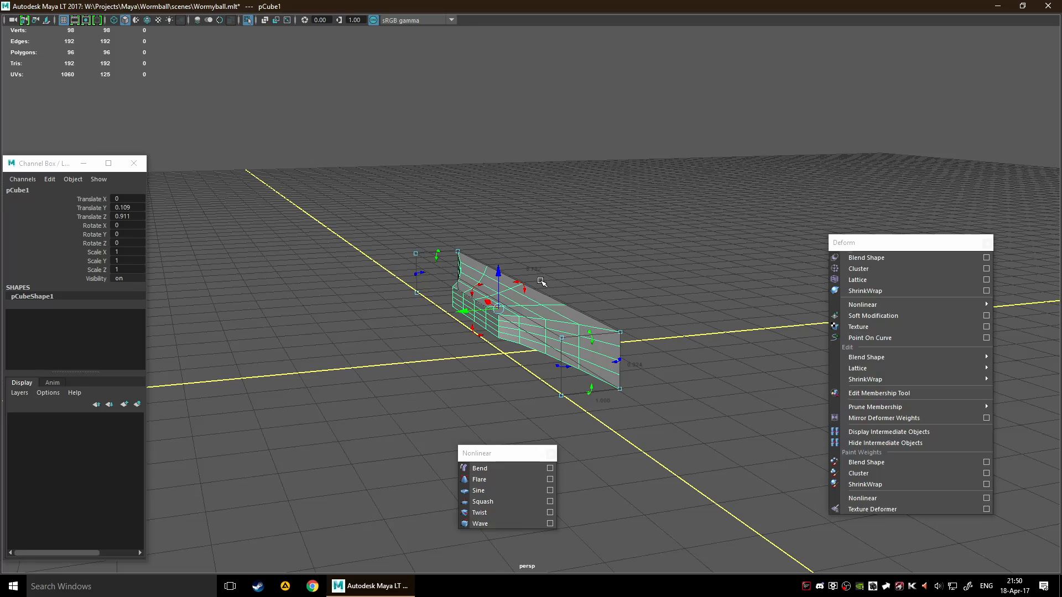
Activate the Show Manipulator Tool on the cube and select the cube again
key(space)
click(511, 238)
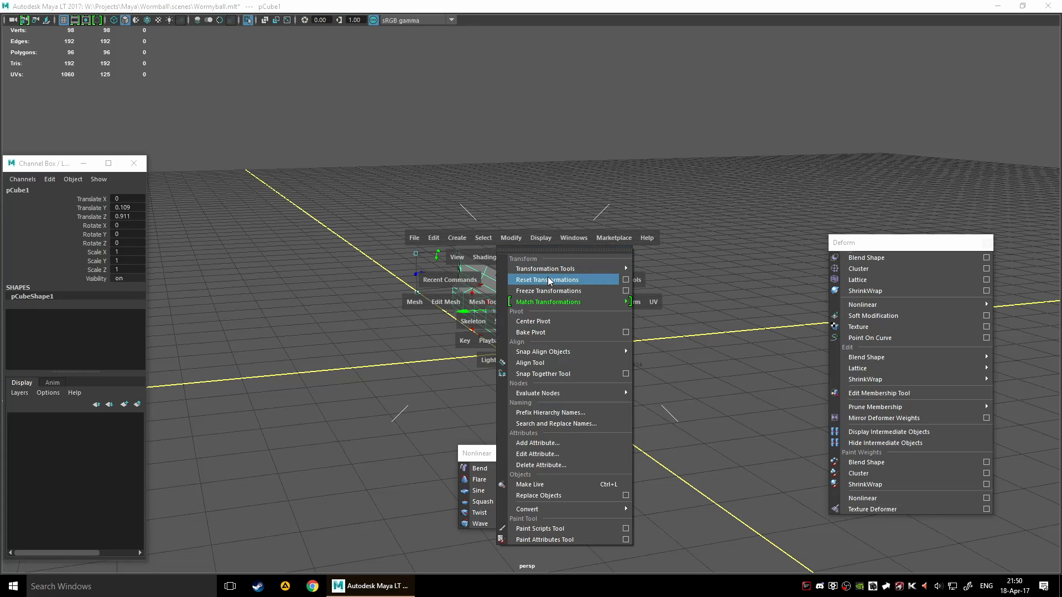
mouse_move(557, 268)
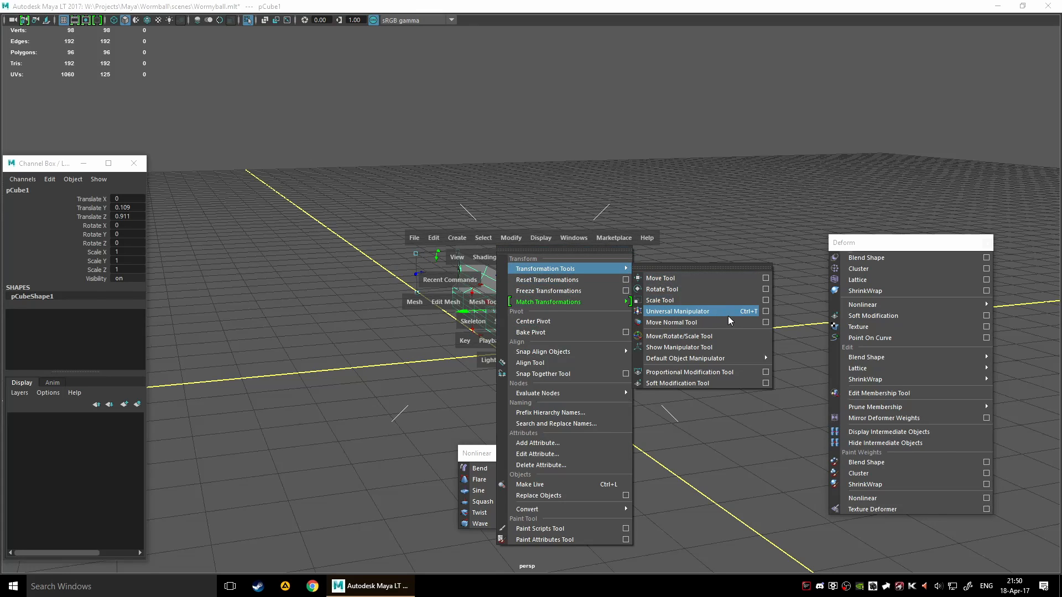
click(714, 347)
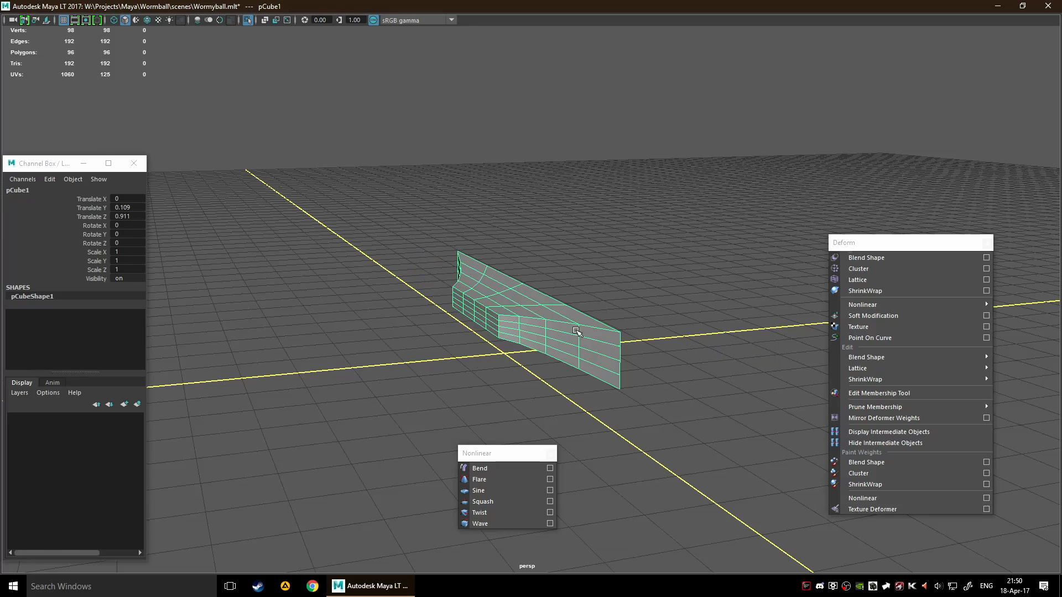
scroll(526, 310, down, 3)
key(space)
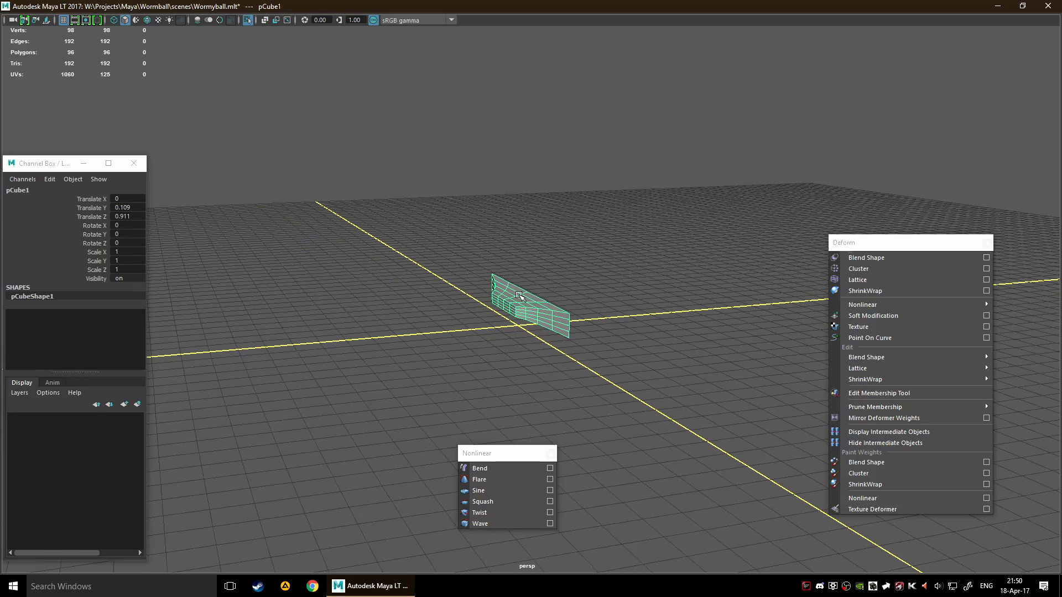
click(520, 296)
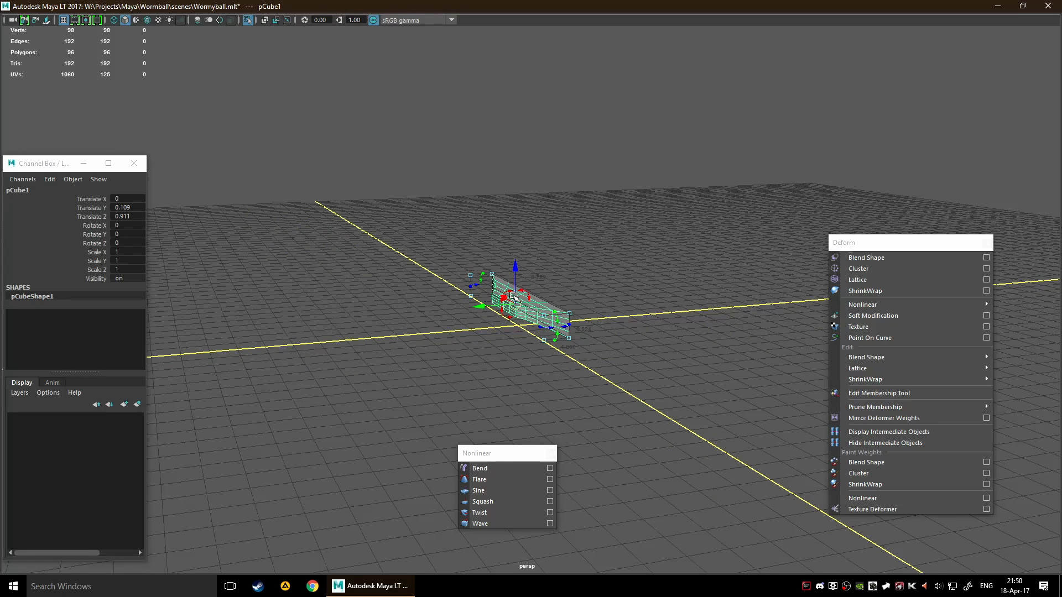
Reapply the Show Manipulator Tool to replace the bounding-box manipulator on the cube
key(space)
click(492, 254)
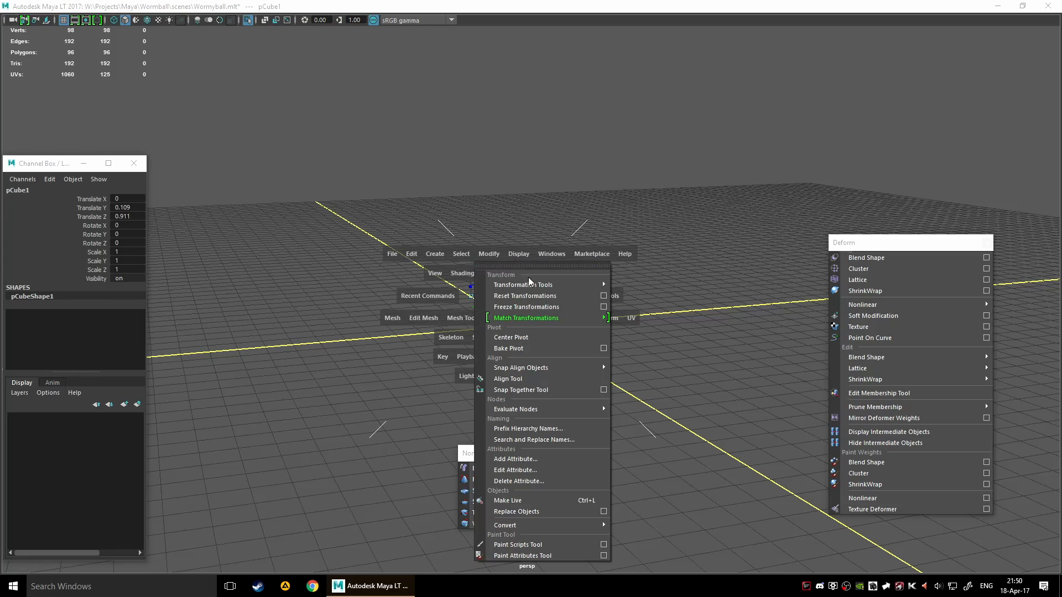
mouse_move(584, 288)
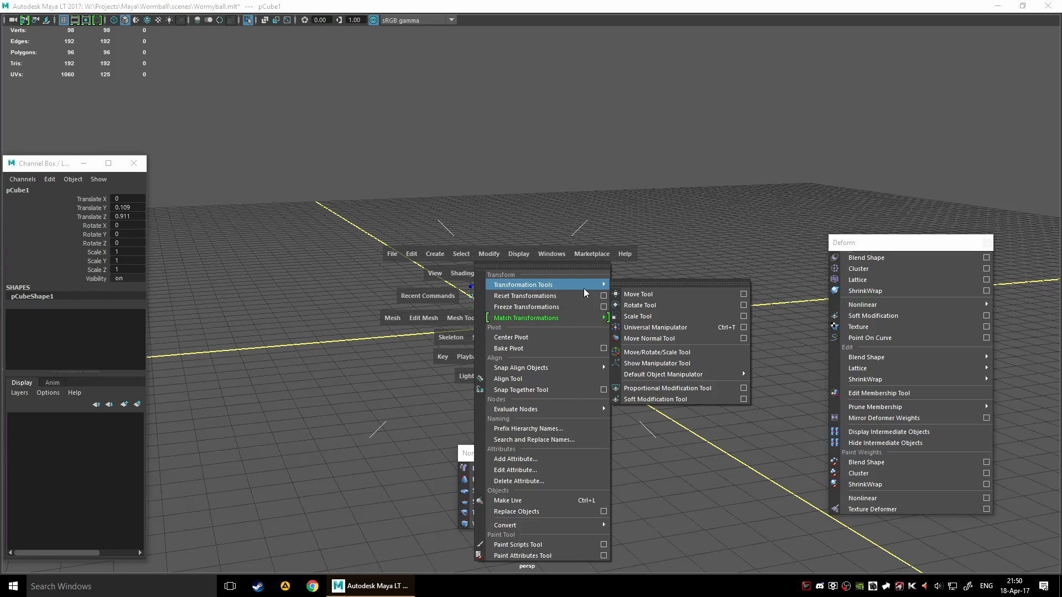
click(714, 362)
click(536, 288)
click(519, 300)
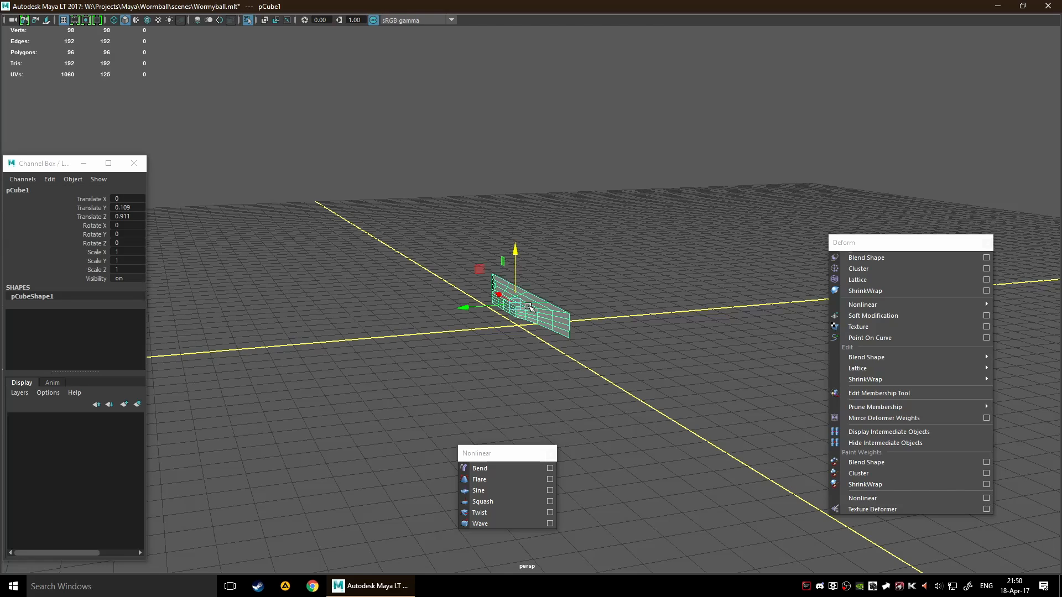
Cycle the cube through the Select and Rotate tools and finish with the Move tool active
key(w)
key(q)
key(e)
key(w)
click(573, 248)
click(542, 324)
alt+drag(672, 327, 652, 317)
scroll(608, 382, up, 2)
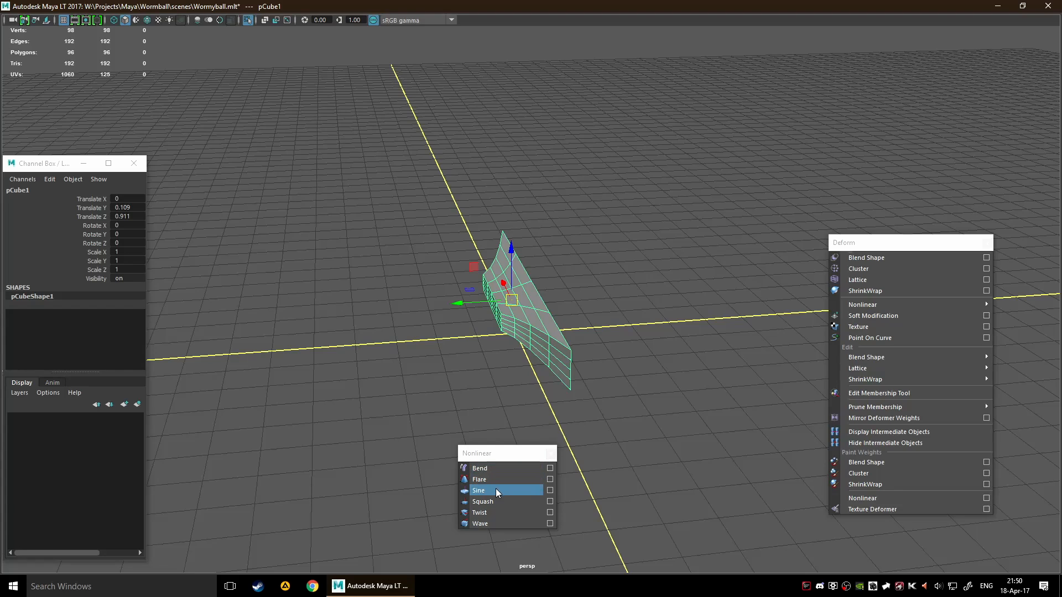
Review the Sine deformer's basic and advanced options and create it on the cube with the default settings
click(550, 490)
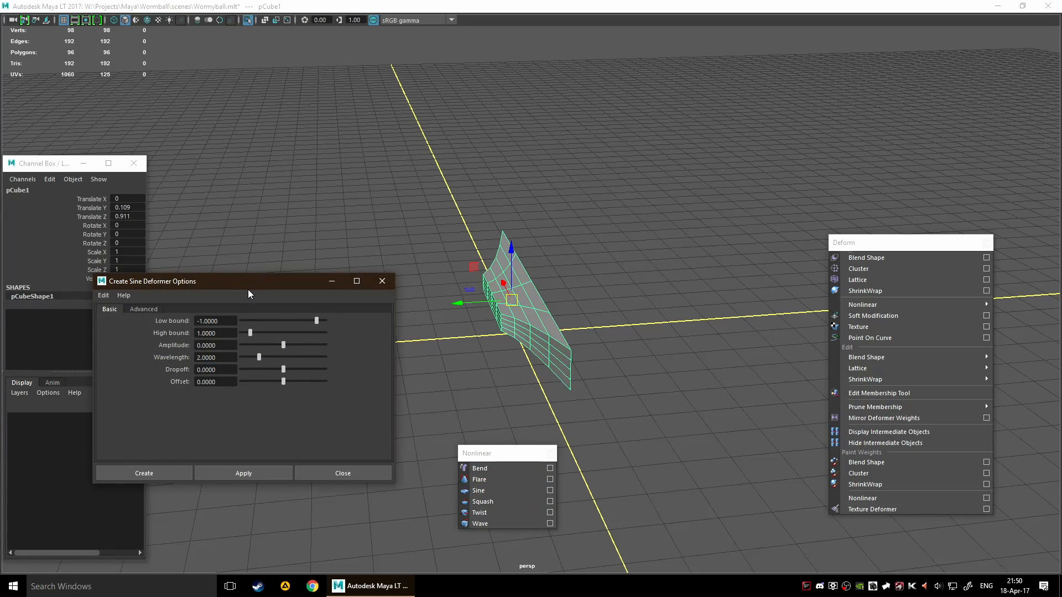
drag(248, 289, 195, 260)
click(89, 280)
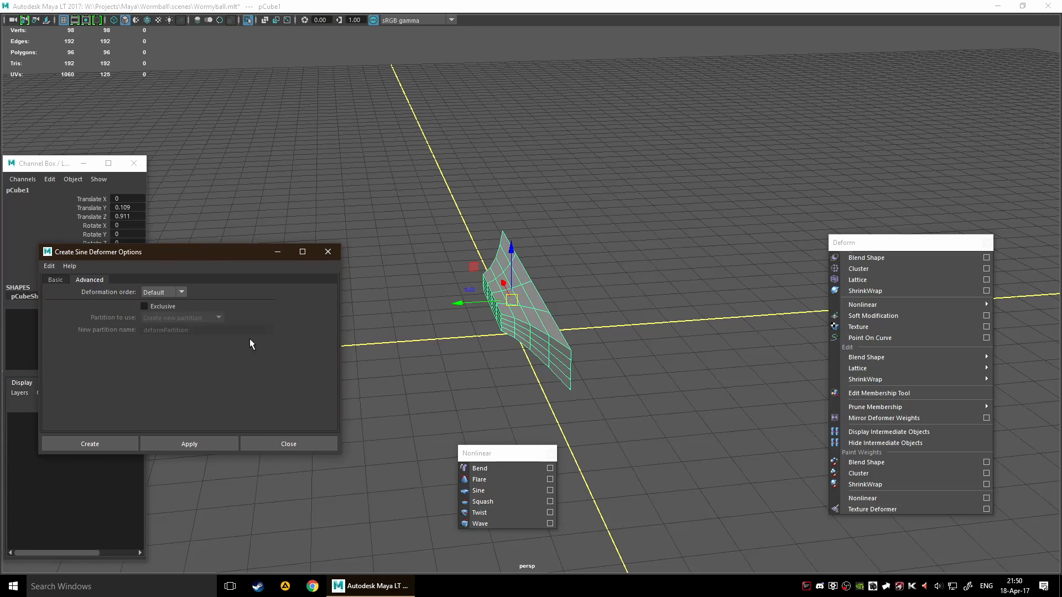
click(161, 292)
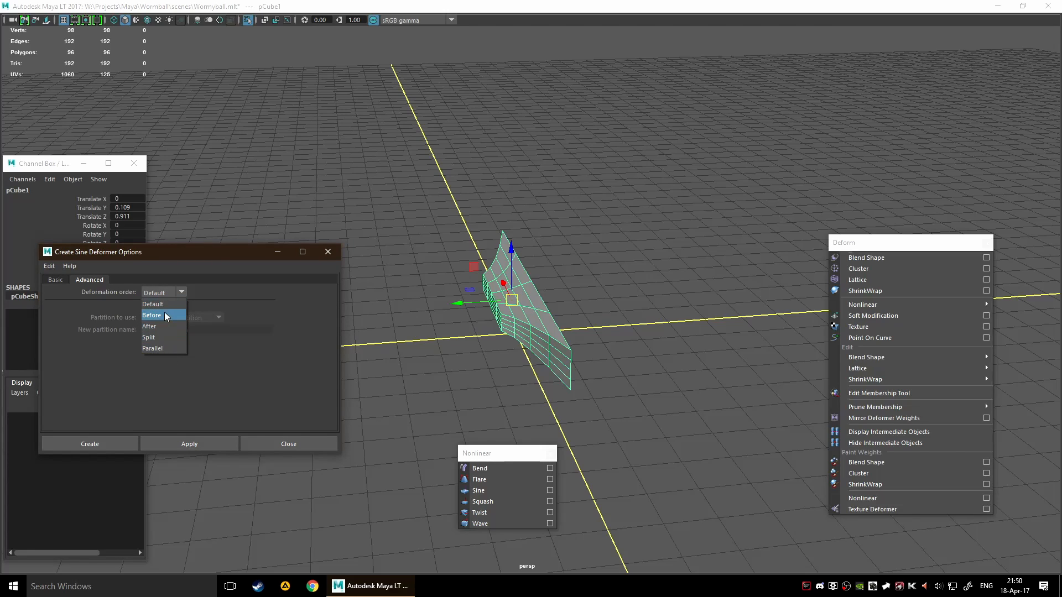
click(163, 293)
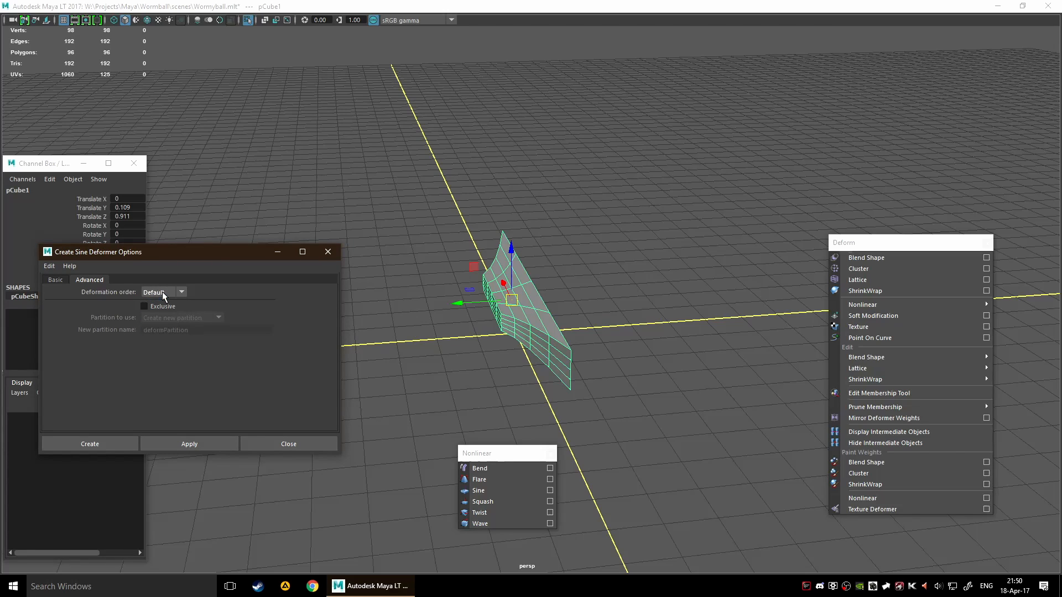
click(60, 277)
click(106, 443)
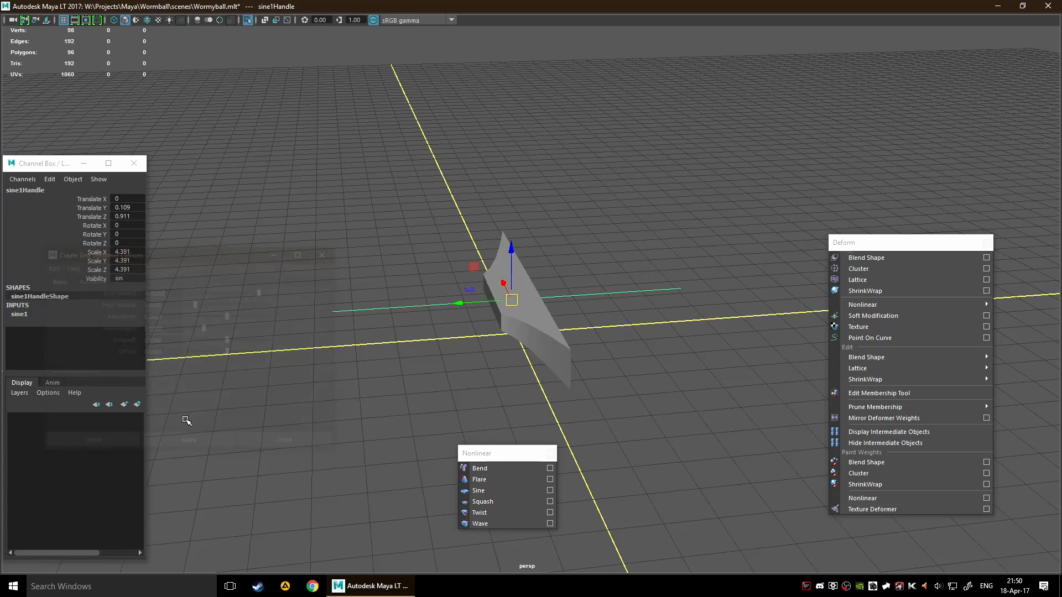
Expand the sine1 inputs and raise the Sine deformer's Amplitude to 4.2
alt+drag(296, 375, 295, 353)
click(61, 315)
alt+drag(210, 360, 355, 351)
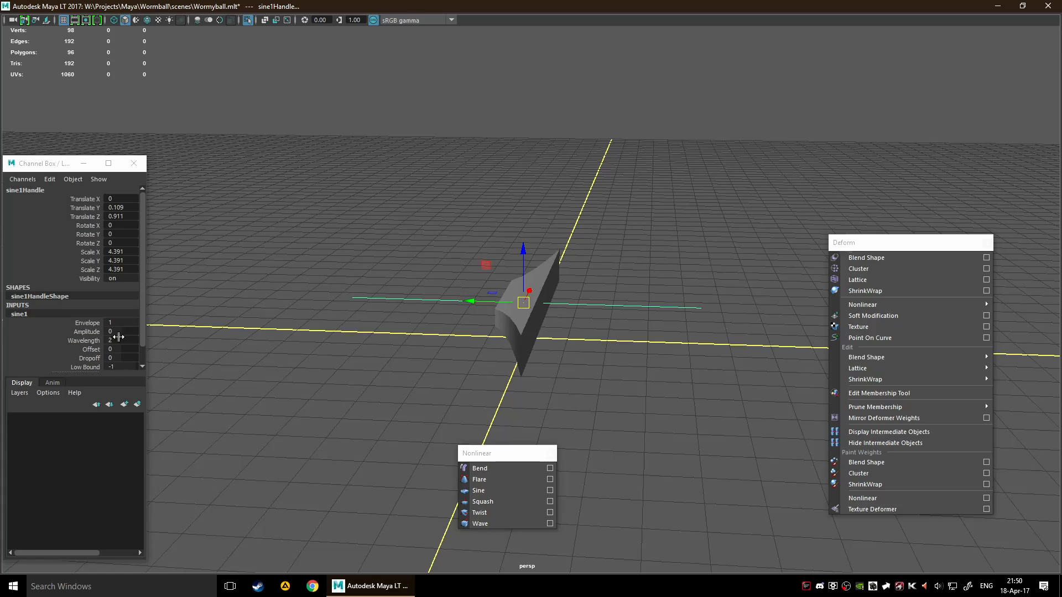
click(89, 332)
middle_drag(92, 333, 229, 299)
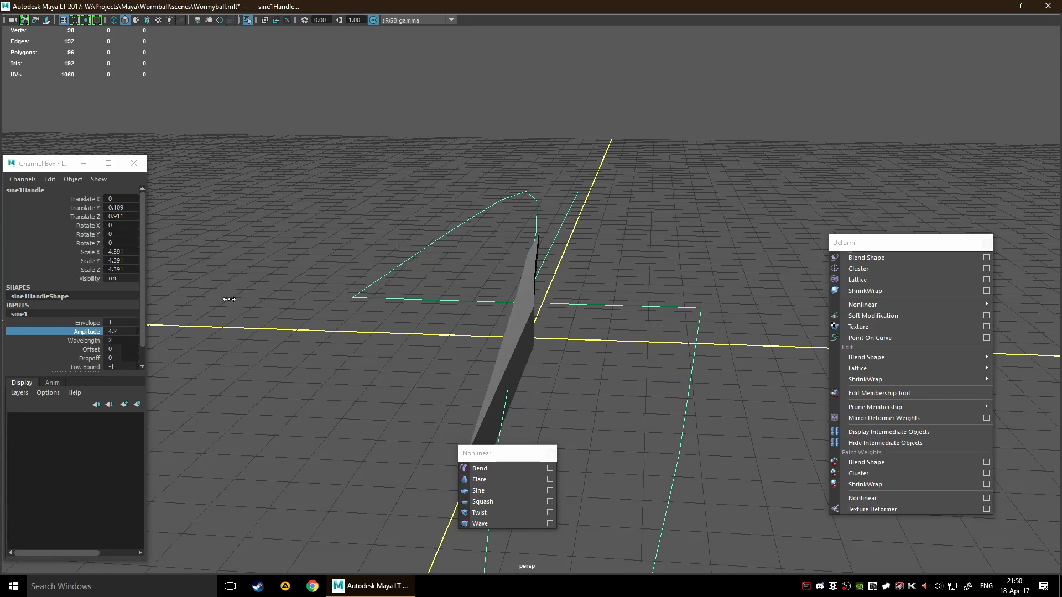
Scale the sine-deformed cube up uniformly to about 10.656 while leaving the deformer handle in place
click(521, 316)
key(r)
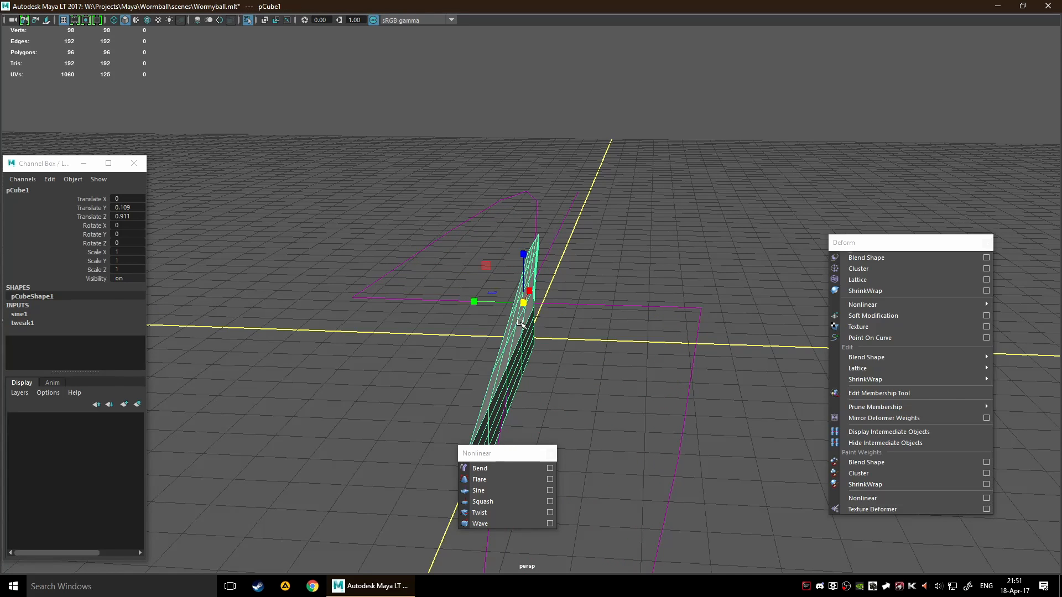
drag(523, 303, 1054, 402)
scroll(510, 326, down, 4)
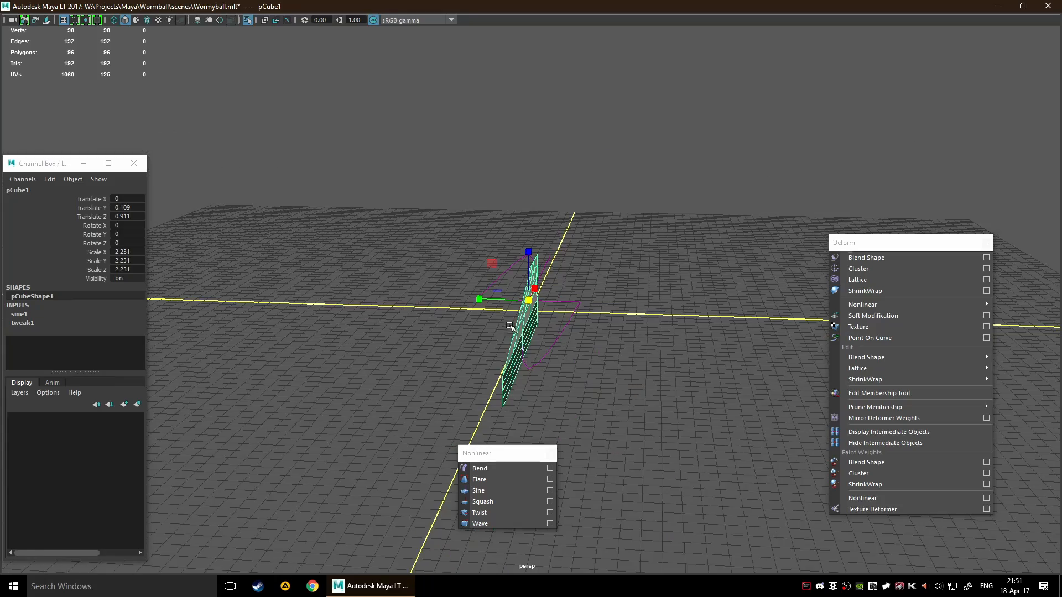
drag(532, 306, 1000, 363)
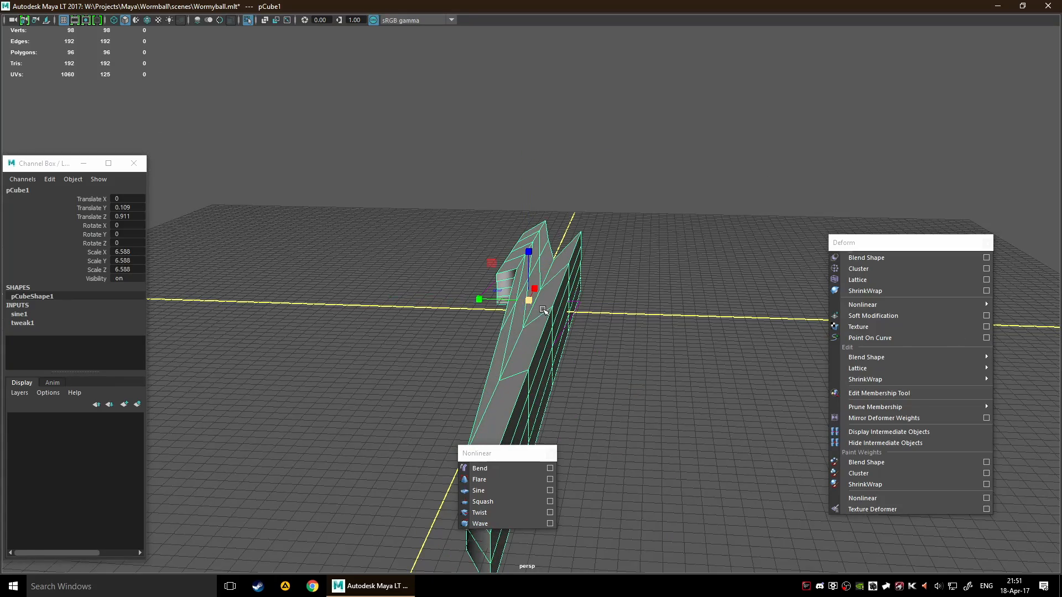
drag(542, 309, 633, 320)
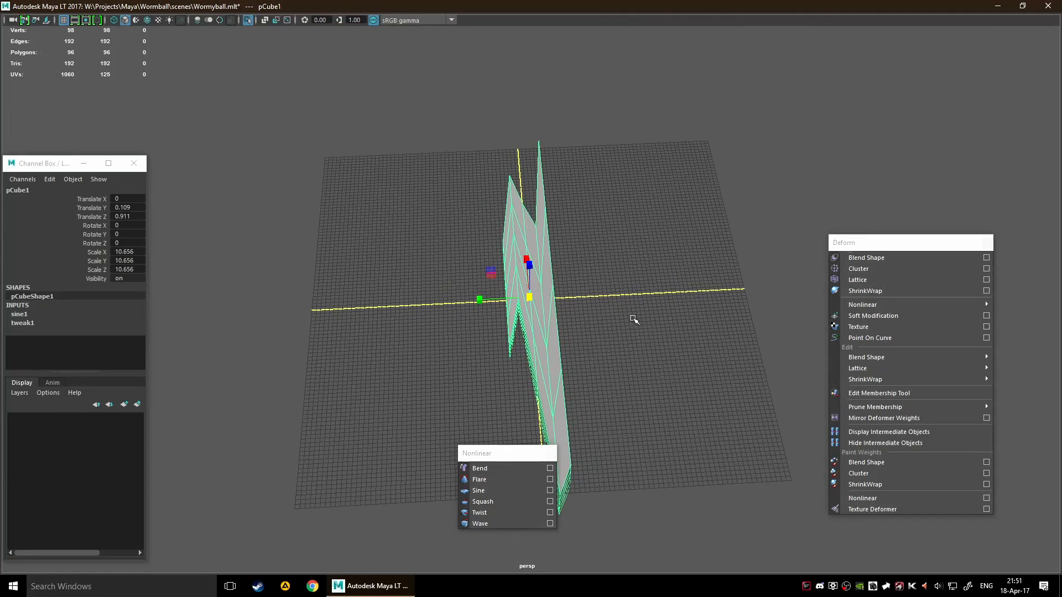
Expand the cube's sine1 inputs and set the Envelope to 0.7 and the Wavelength to 0.8
click(20, 315)
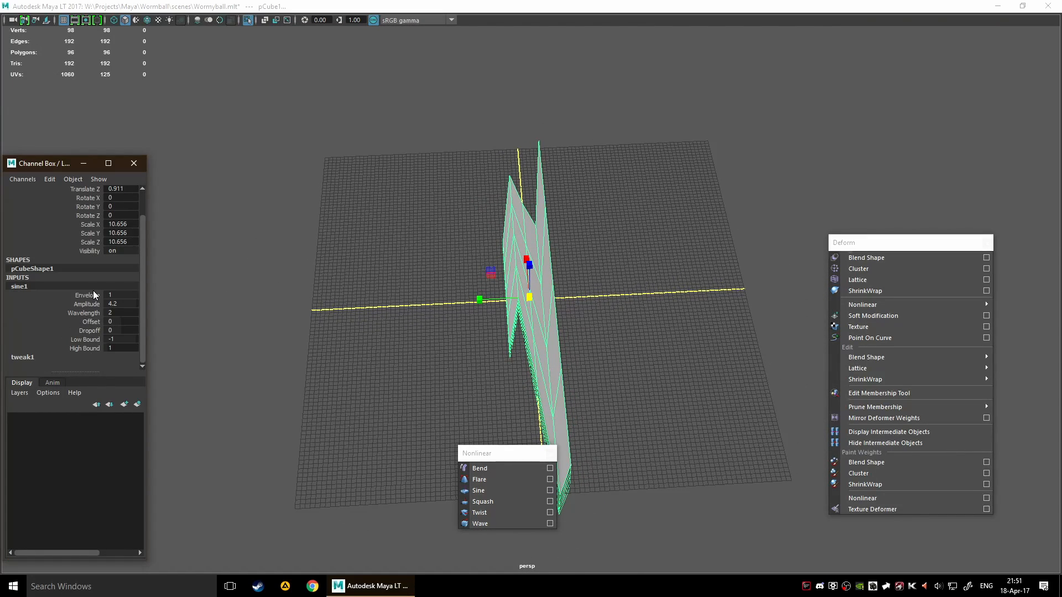
click(90, 295)
mouse_move(278, 306)
middle_down()
mouse_move(292, 306)
mouse_move(270, 308)
mouse_move(280, 306)
middle_up()
click(85, 313)
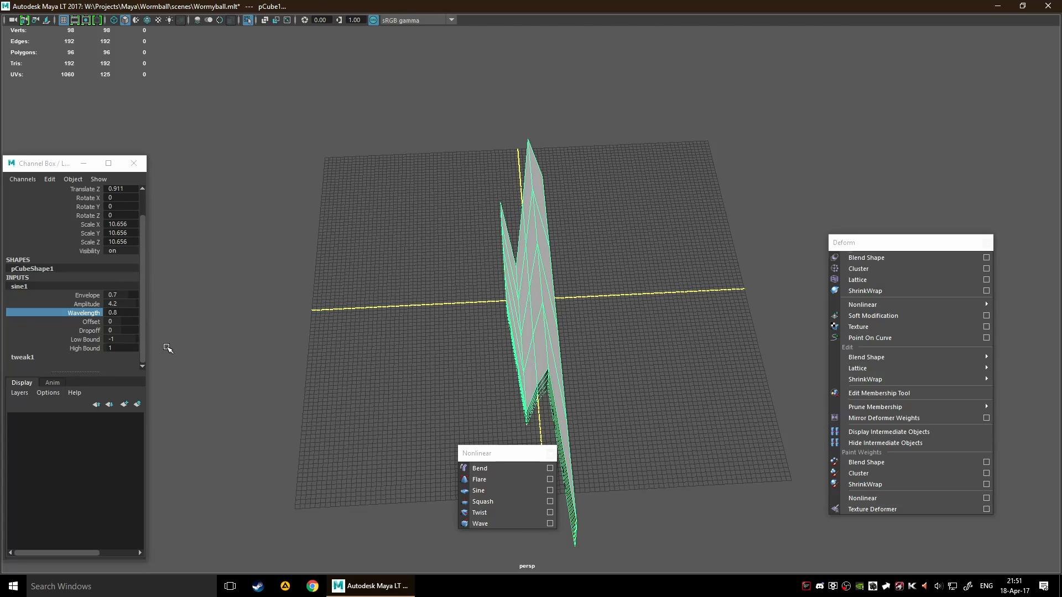
Set the Sine deformer's Offset to 0.5 and inspect the deformed cube from other angles
click(91, 321)
middle_drag(309, 300, 285, 301)
scroll(339, 289, up, 8)
scroll(337, 284, down, 6)
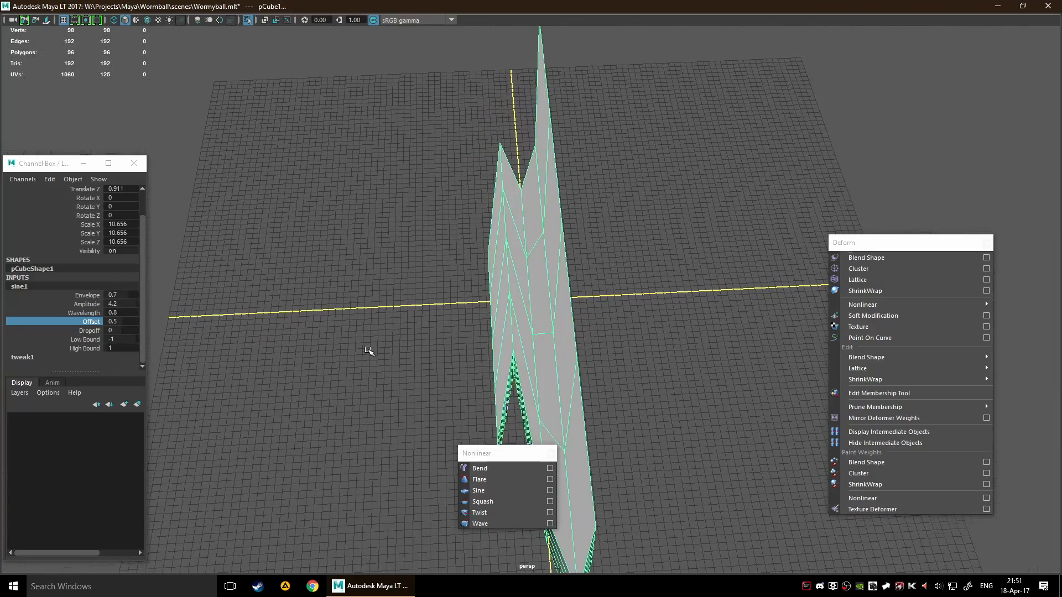
alt+drag(367, 350, 673, 341)
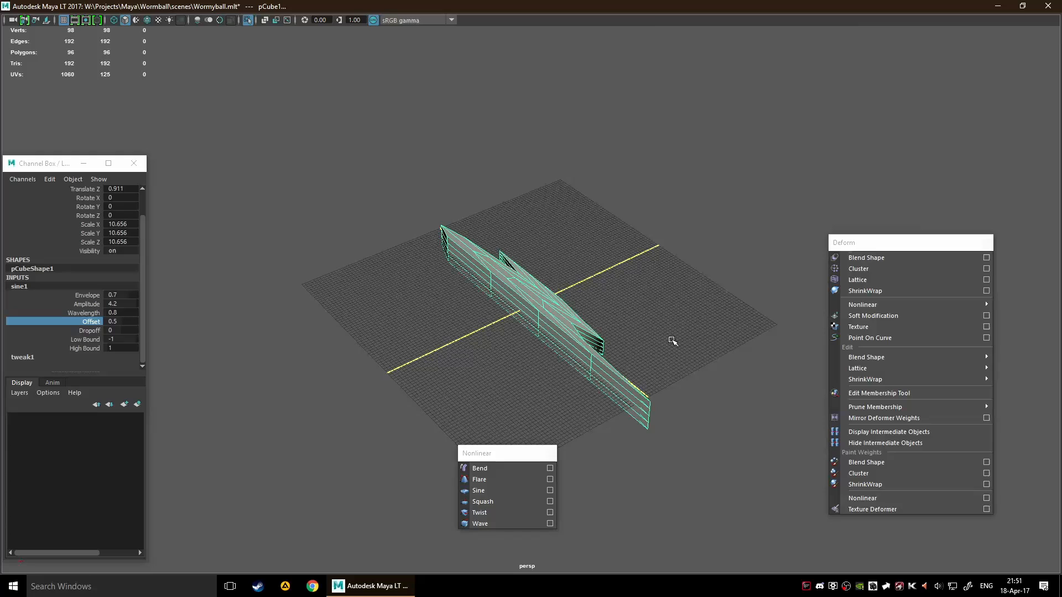
Delete the sine-deformed cube, create a new polygon cube at the origin and frame it in the view
click(525, 306)
key(Delete)
scroll(526, 306, up, 3)
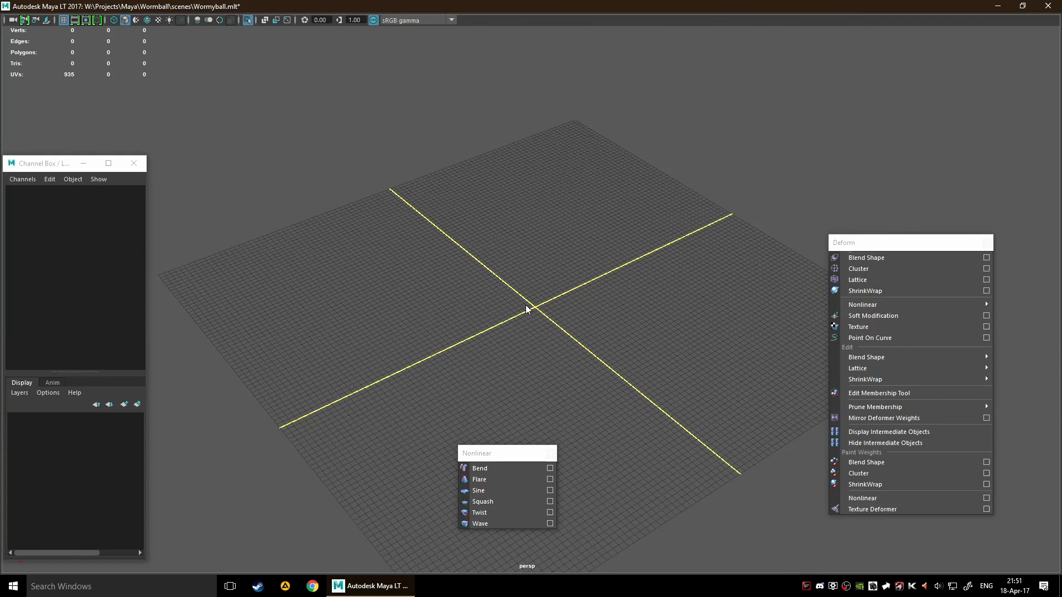
shift+right_drag(526, 306, 525, 334)
key(f)
scroll(558, 297, down, 3)
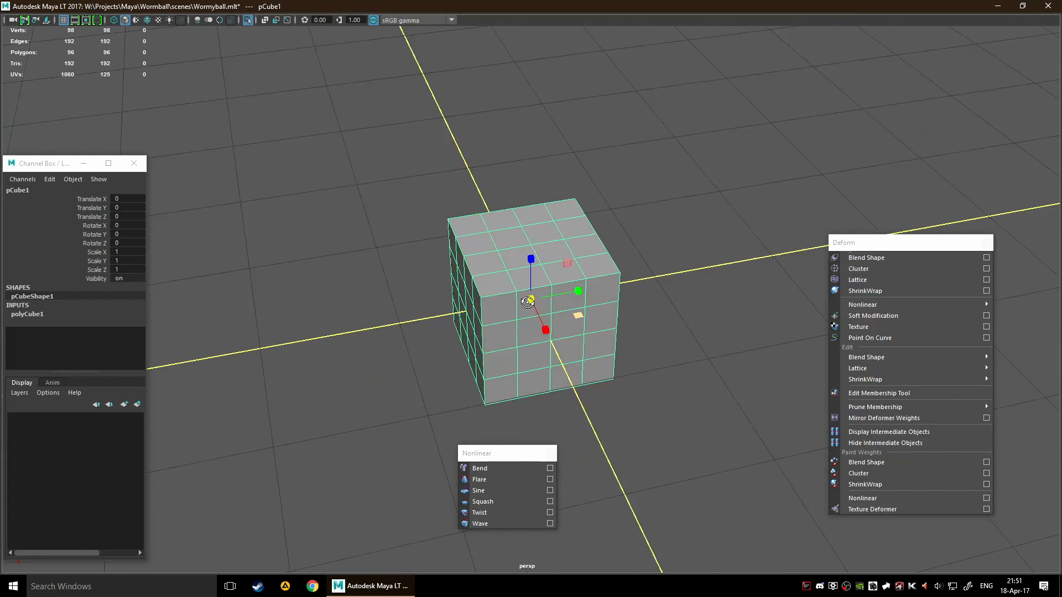
alt+drag(559, 297, 508, 361)
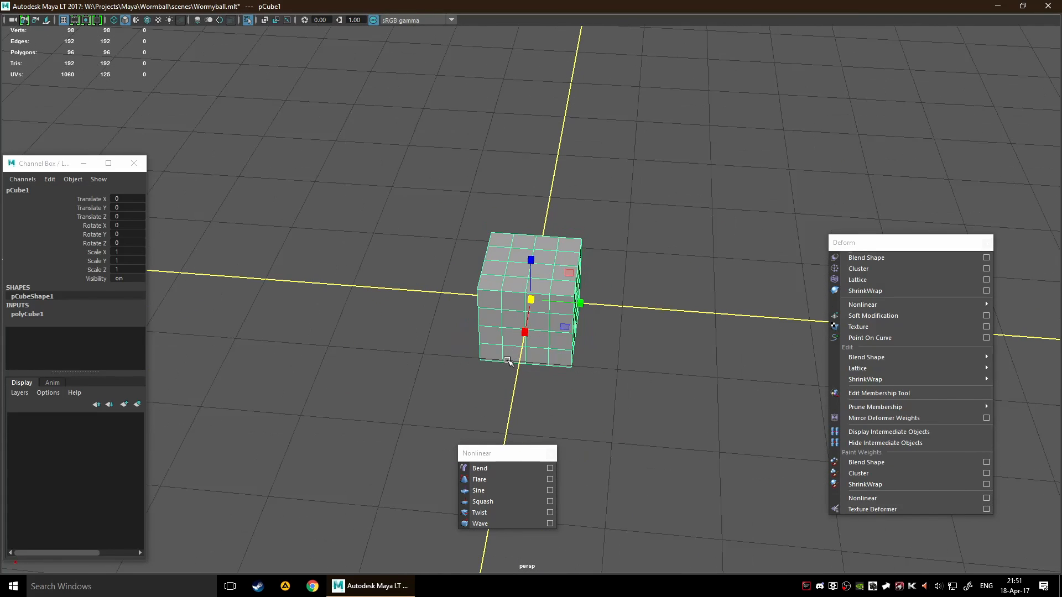
Apply a Squash deformer to the new cube and reselect the cube
click(519, 503)
alt+drag(684, 383, 546, 340)
click(559, 333)
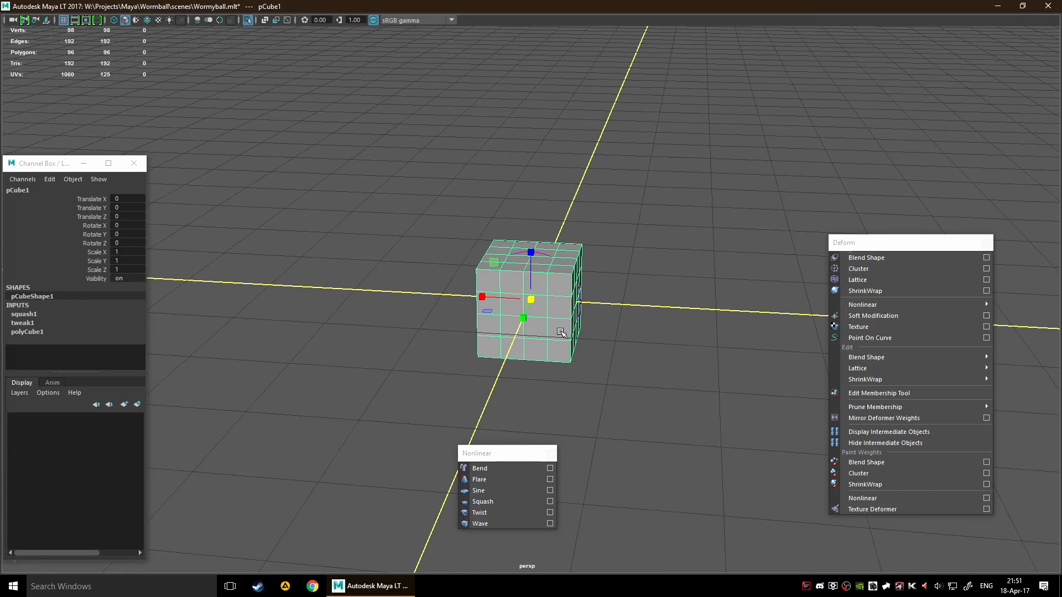
Expand the squash1 inputs, set the Factor to -0.5 and inspect the flattened cube from several sides
click(55, 311)
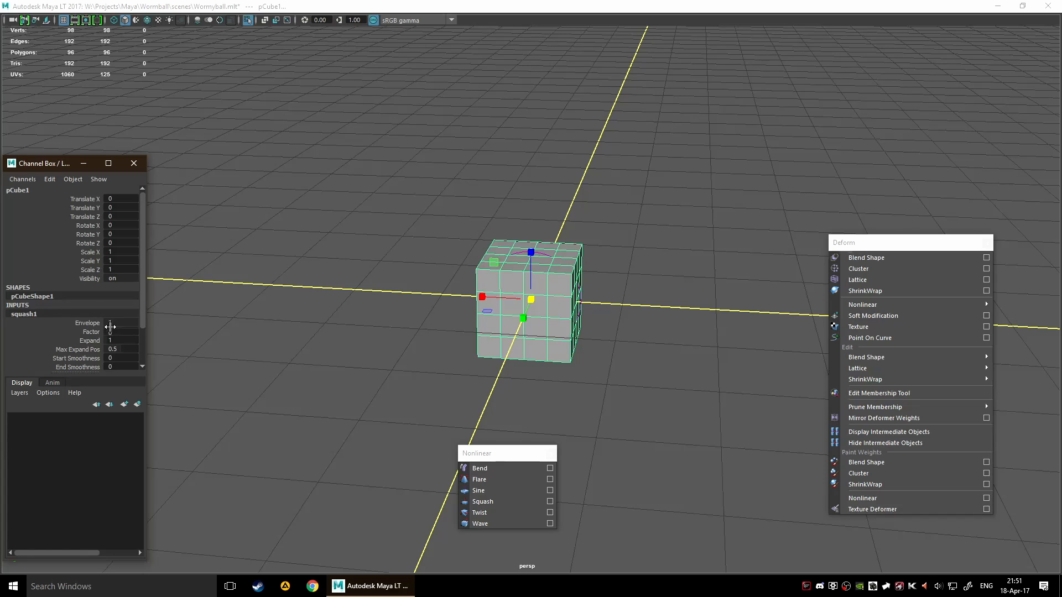
click(94, 287)
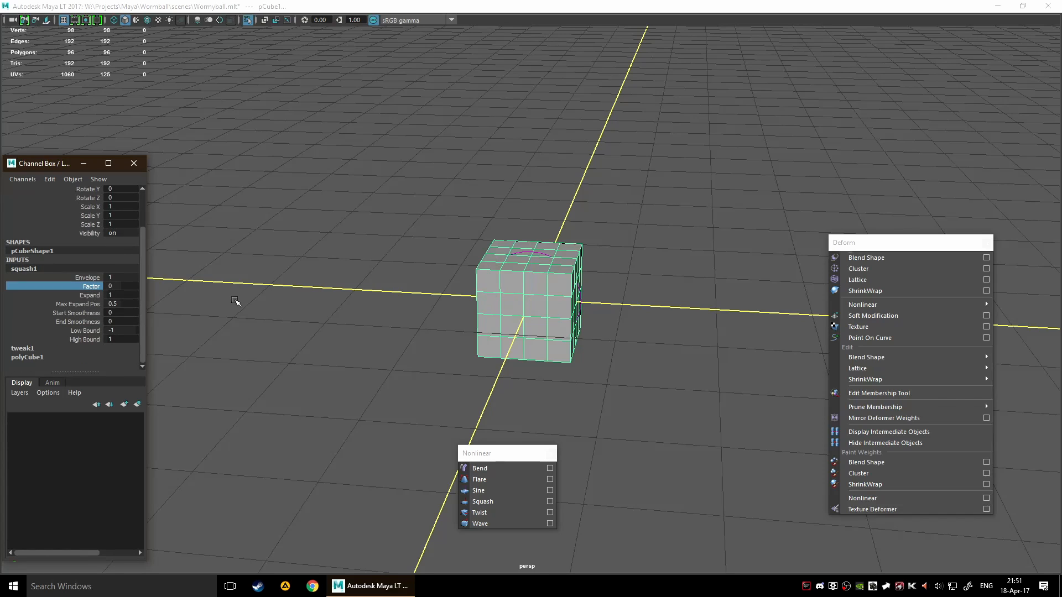
middle_drag(234, 301, 257, 324)
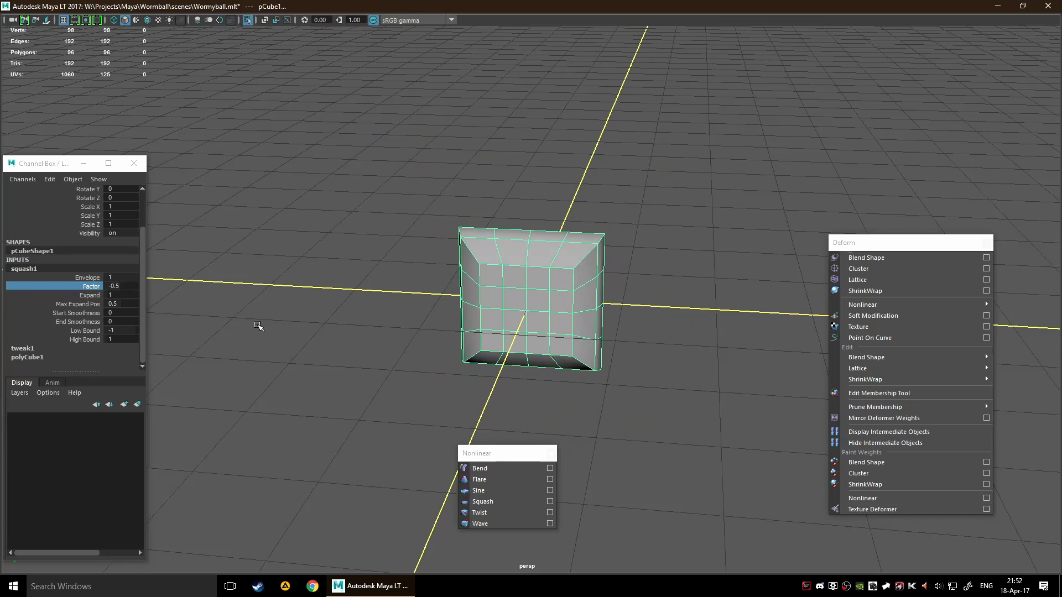
alt+drag(258, 326, 443, 311)
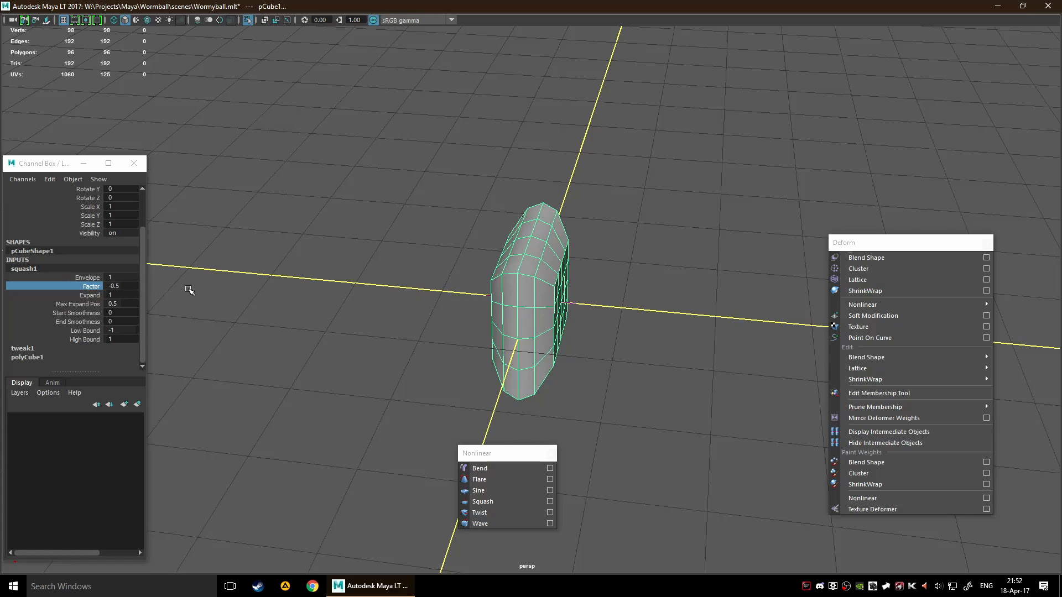
alt+drag(395, 302, 476, 311)
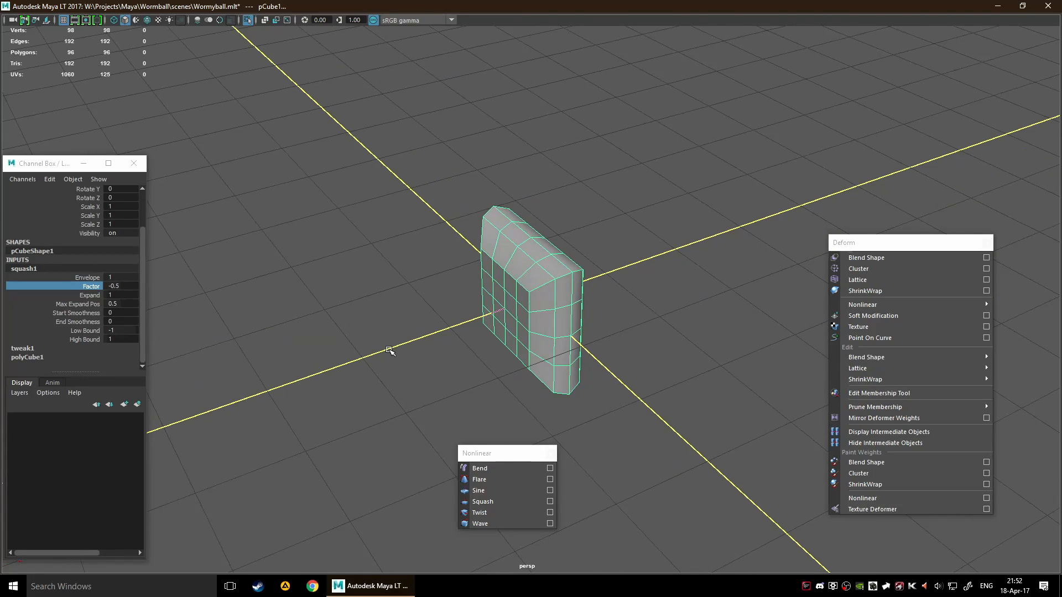
Set the Squash deformer's Max Expand Pos to 0.8
click(83, 305)
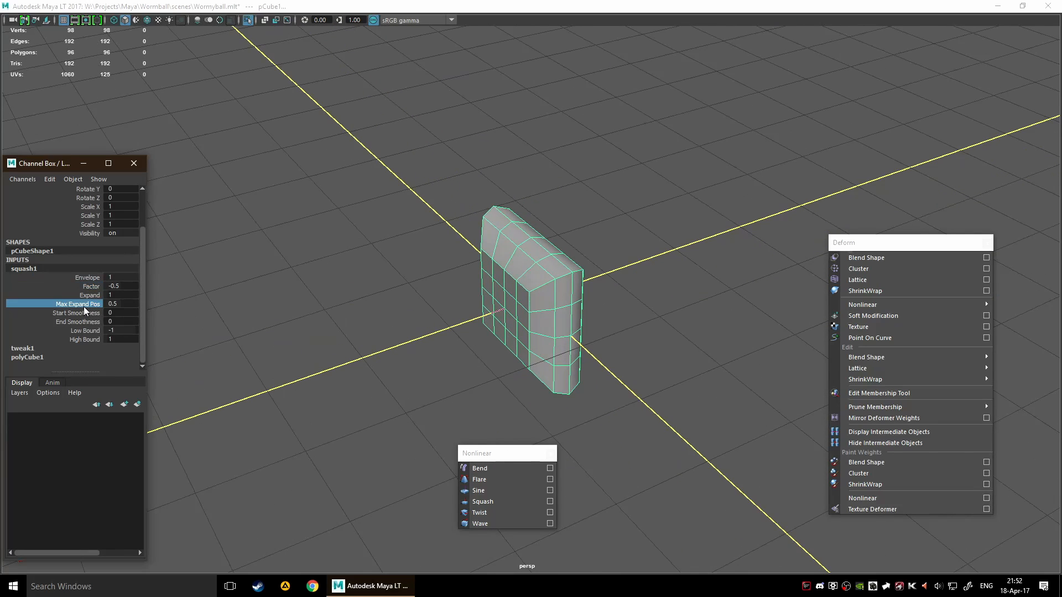
middle_drag(441, 351, 444, 353)
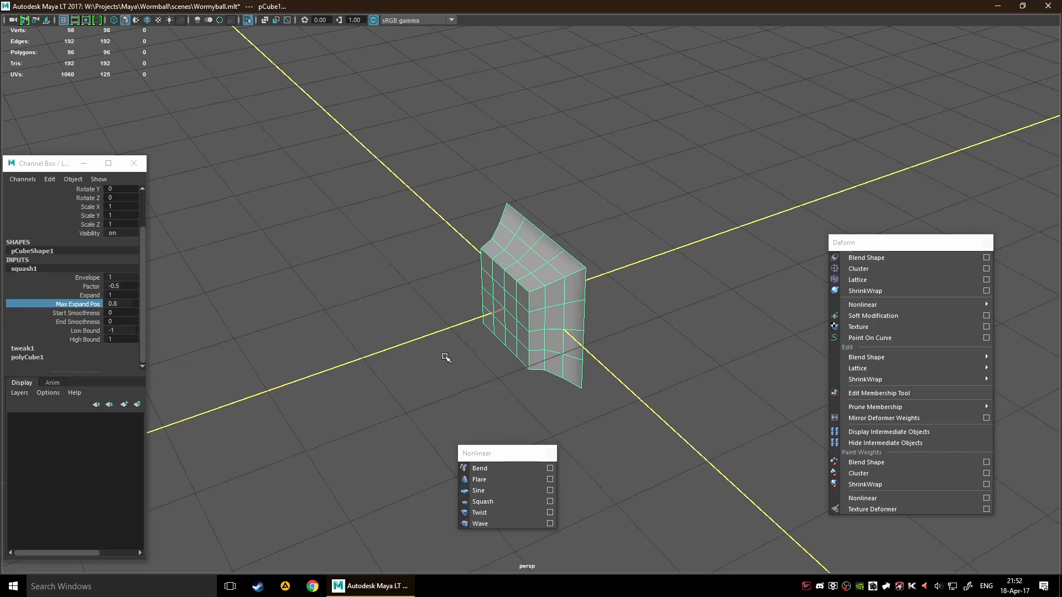
alt+drag(445, 356, 410, 353)
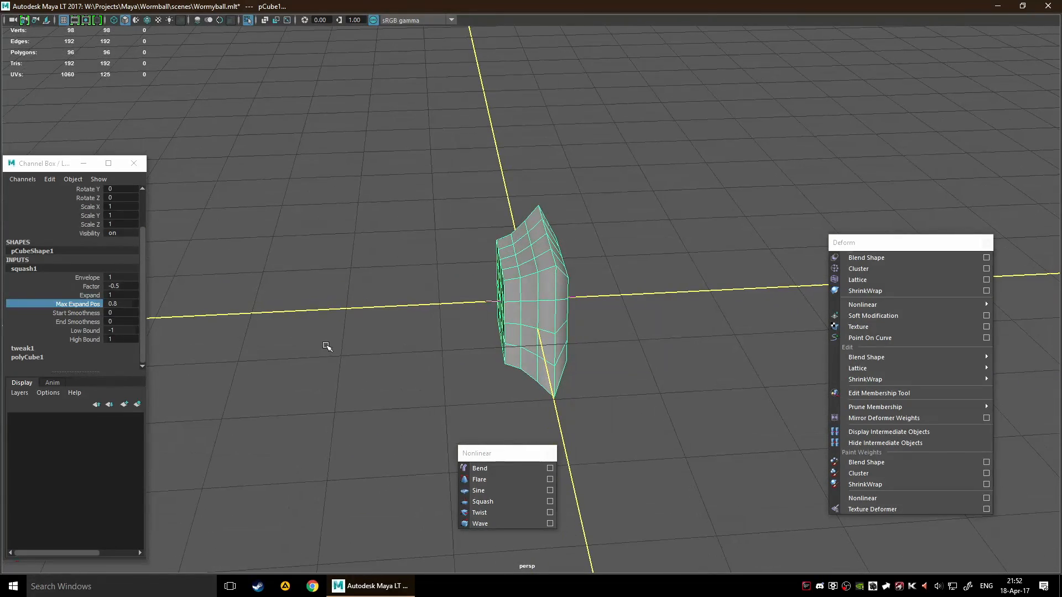
Set the Squash deformer's Start Smoothness to 1 and decline the autosave
click(85, 316)
middle_drag(161, 329, 302, 337)
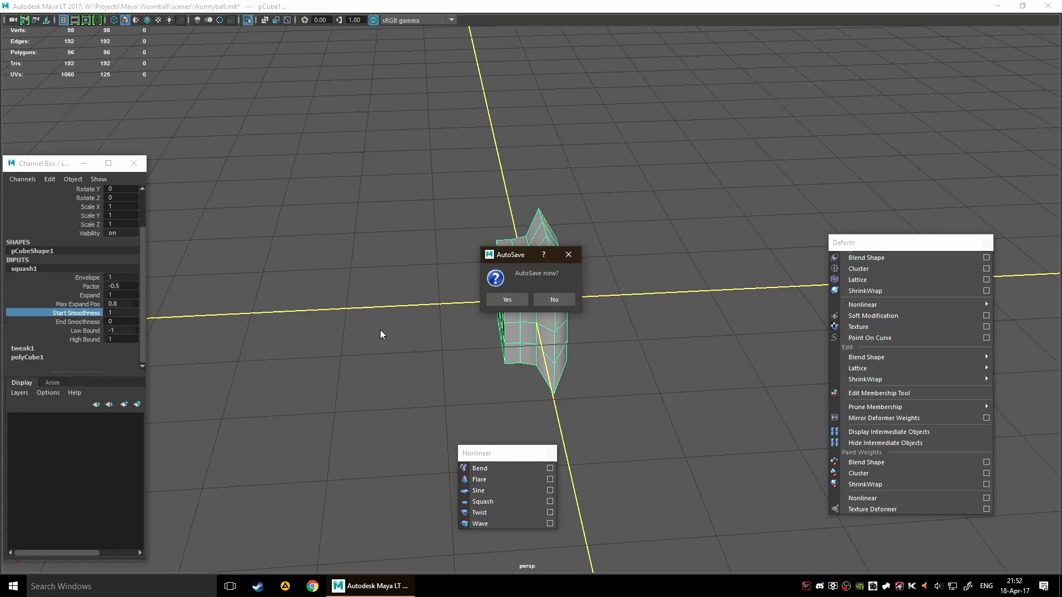
click(552, 300)
Set the Squash deformer's End Smoothness to 1 and inspect the cube from all around
click(81, 322)
alt+drag(400, 348, 303, 338)
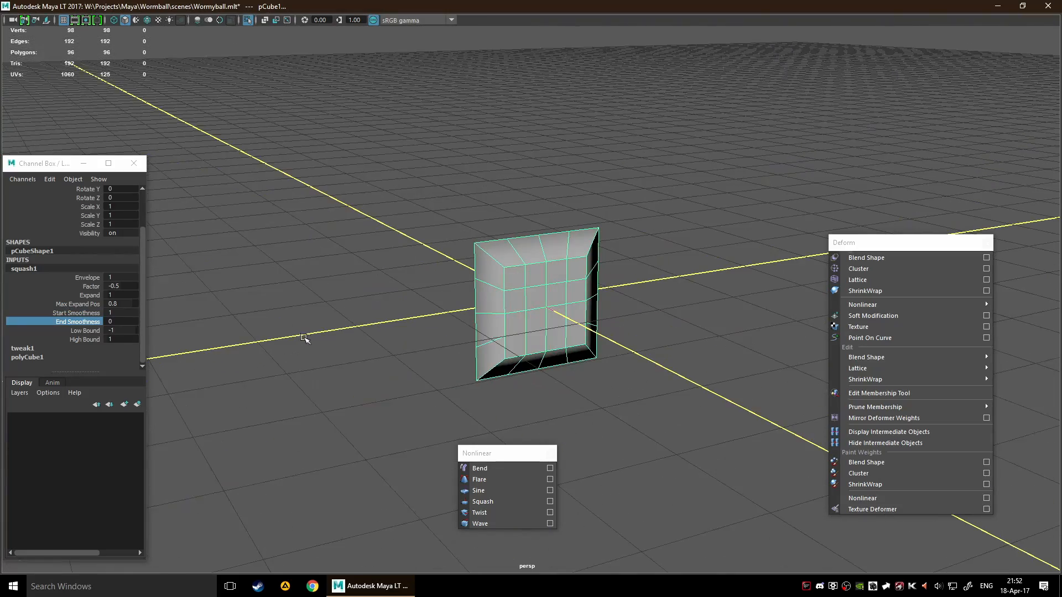
middle_drag(380, 368, 415, 370)
alt+drag(388, 369, 512, 376)
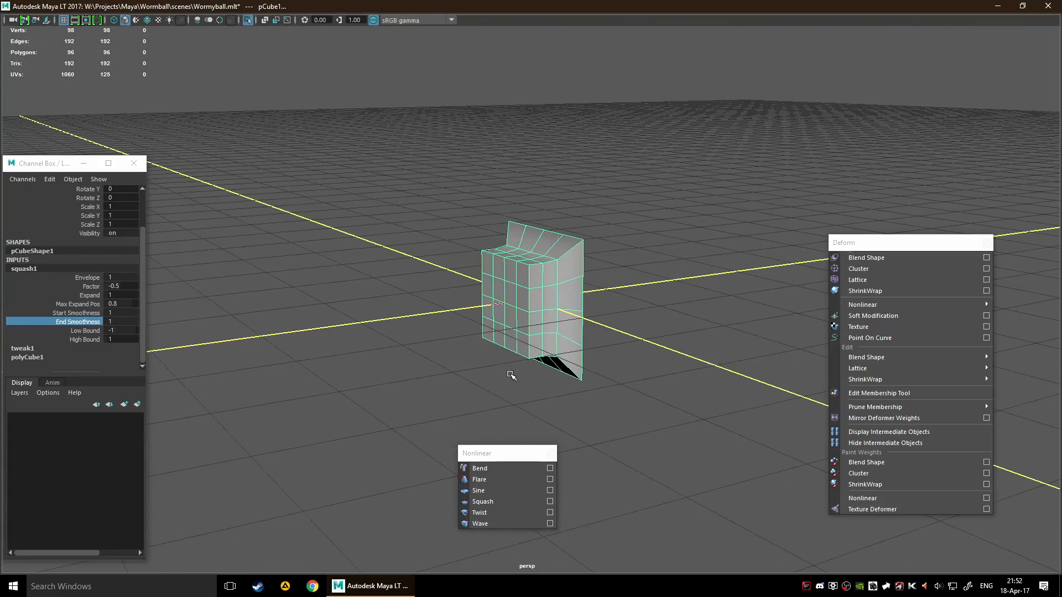
middle_drag(512, 375, 599, 391)
alt+drag(599, 392, 411, 390)
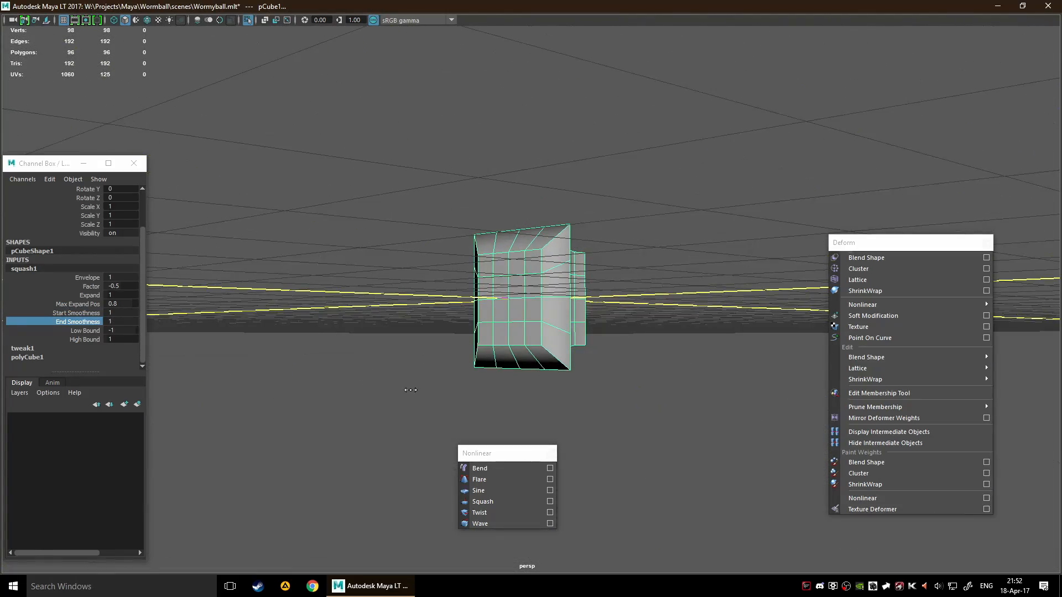
middle_drag(412, 390, 332, 380)
alt+drag(358, 381, 509, 405)
Select the squashed cube and apply a Twist deformer to it
click(532, 323)
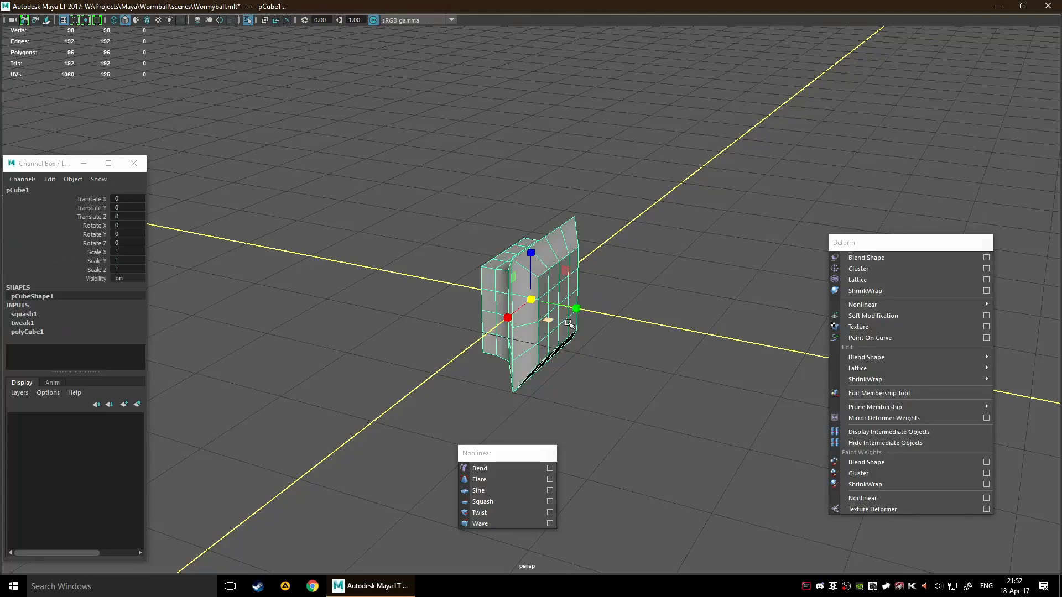
scroll(687, 356, down, 10)
scroll(636, 376, up, 8)
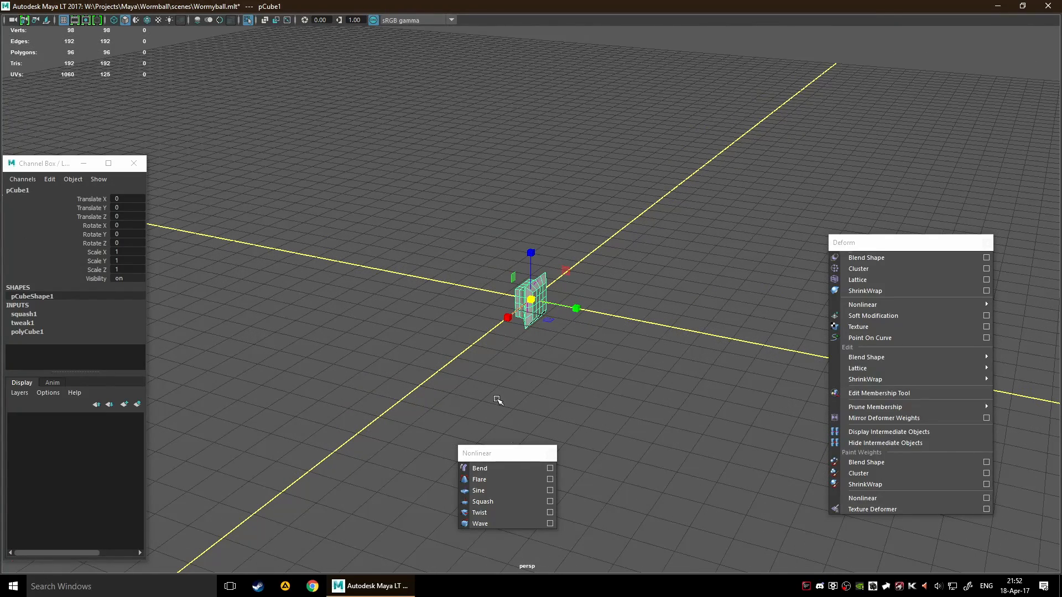
click(506, 513)
mouse_move(552, 371)
alt+mouse_down()
mouse_move(588, 361)
mouse_move(551, 353)
alt+mouse_up()
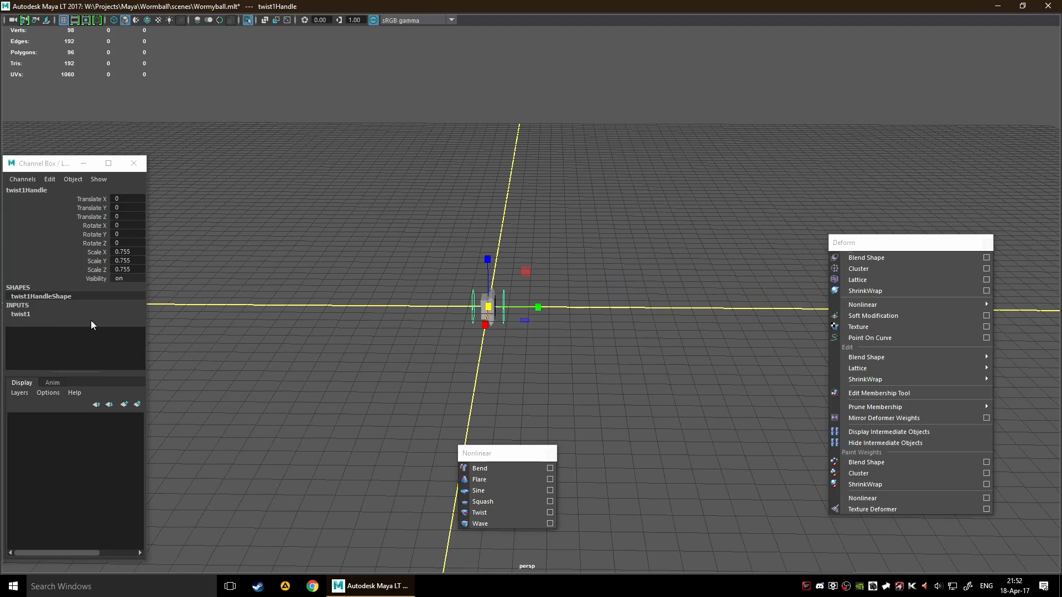
Expand the twist1 inputs and set the Twist deformer's Start Angle to about 187.93
click(74, 315)
alt+drag(419, 330, 484, 361)
scroll(429, 325, up, 4)
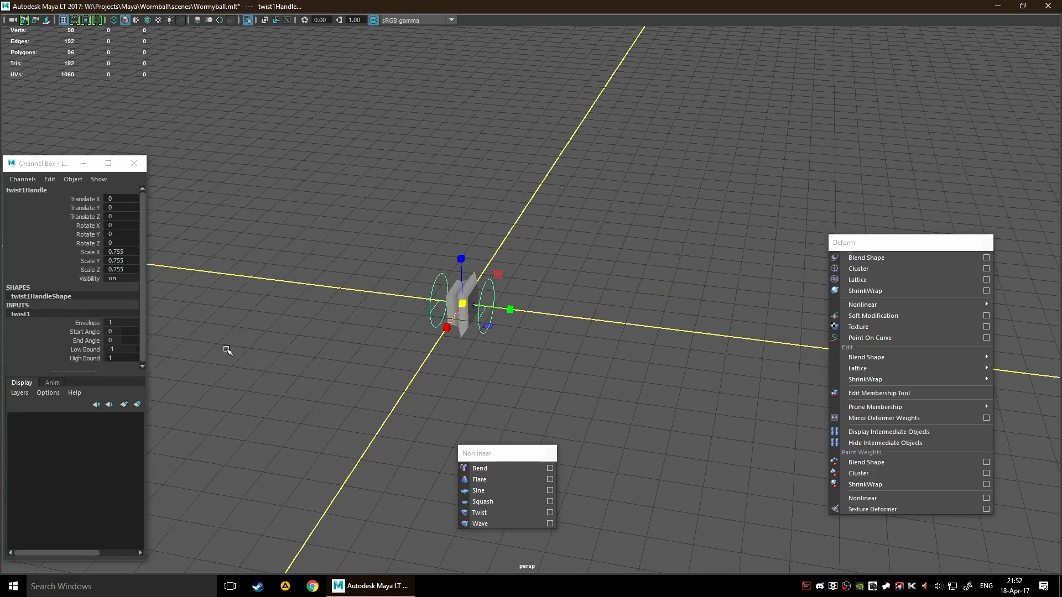
click(91, 333)
middle_drag(303, 315, 377, 330)
alt+drag(367, 333, 421, 330)
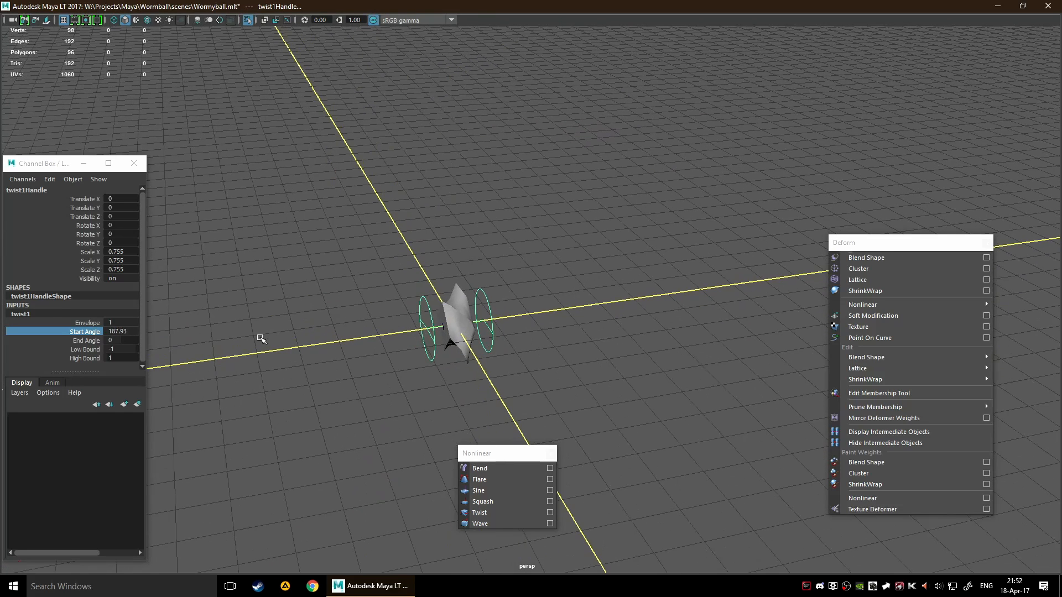
Select the Twist deformer's handle and scale it along Y to about 0.98
click(485, 318)
click(485, 319)
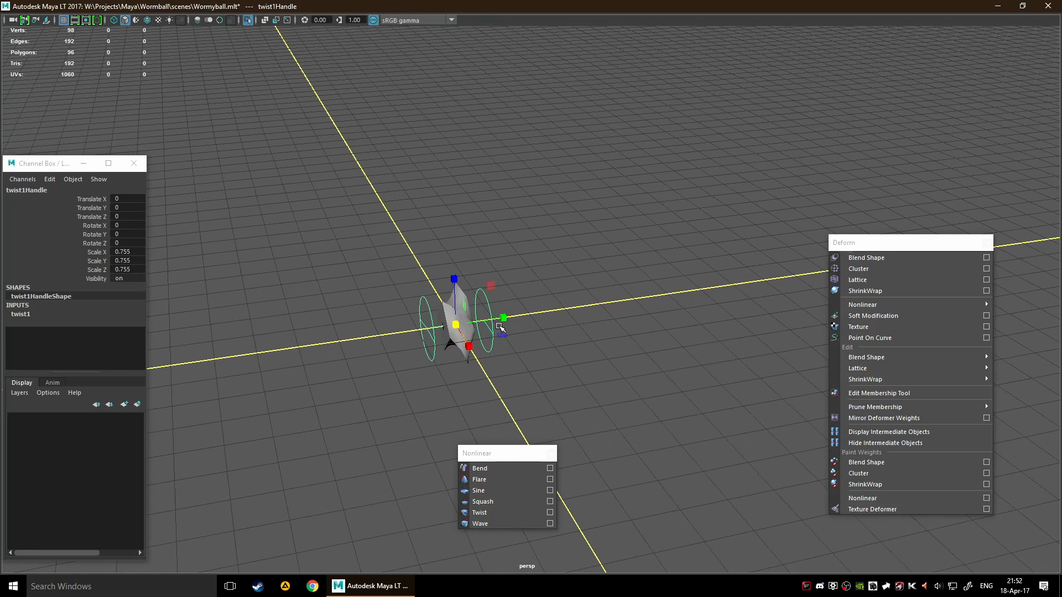
mouse_move(500, 326)
mouse_down()
mouse_move(775, 277)
mouse_move(479, 308)
mouse_move(469, 322)
mouse_move(555, 325)
mouse_move(520, 323)
mouse_up()
Set the Twist deformer's High Bound to 7.2 and its Envelope to 0.6
click(20, 314)
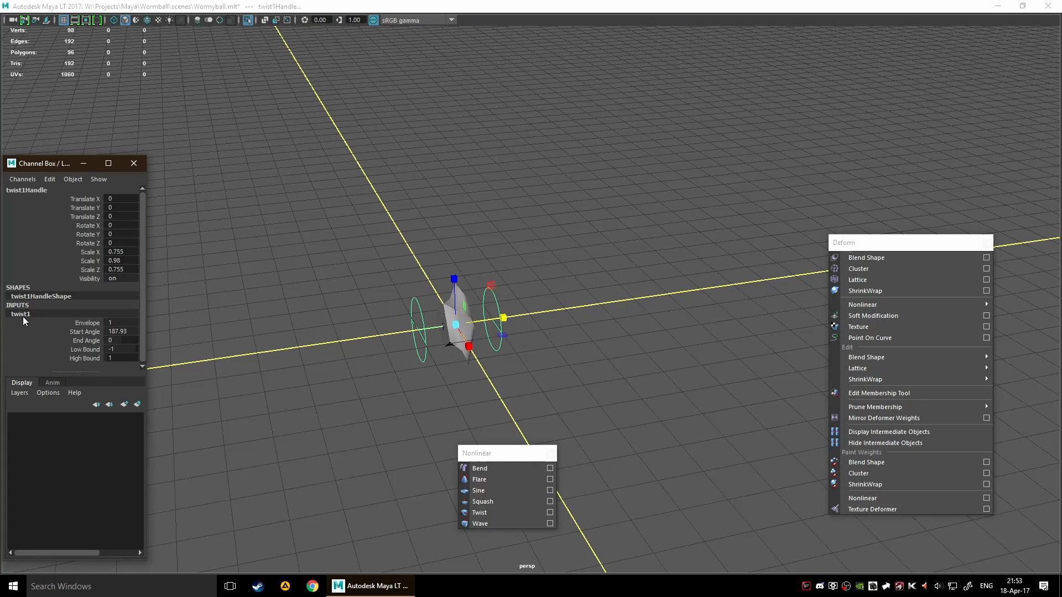
click(84, 359)
mouse_move(283, 350)
middle_down()
mouse_move(335, 352)
mouse_move(252, 365)
mouse_move(320, 360)
mouse_move(284, 357)
middle_up()
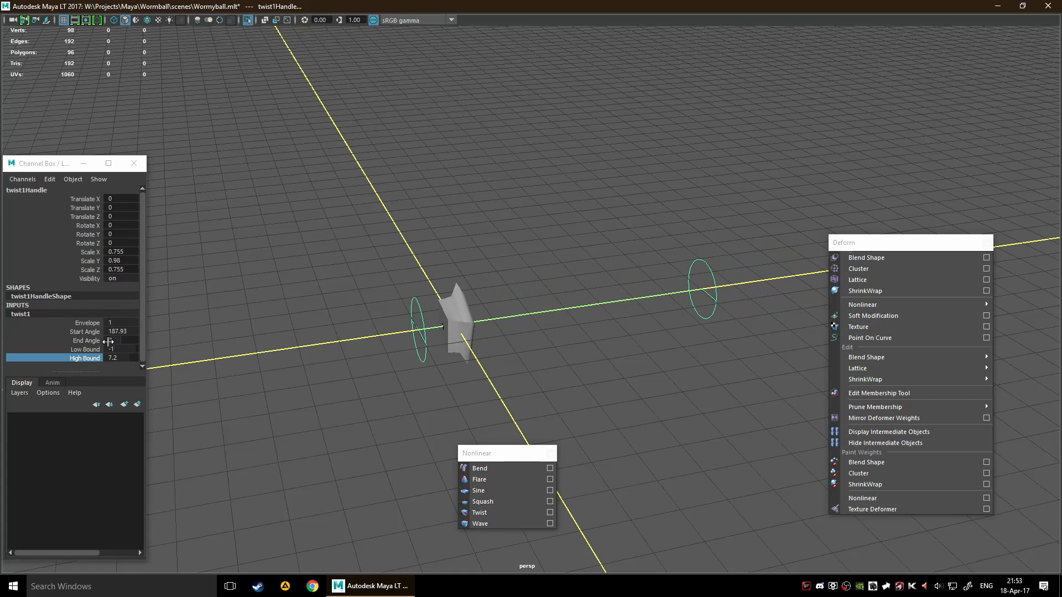
click(87, 323)
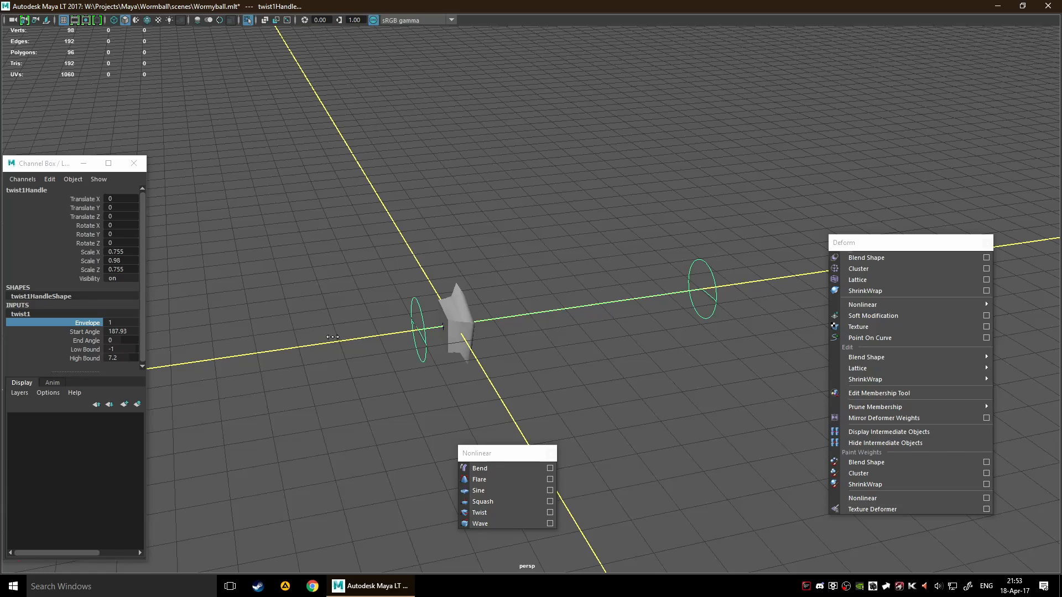
mouse_move(287, 338)
middle_down()
mouse_move(258, 339)
mouse_move(266, 338)
middle_up()
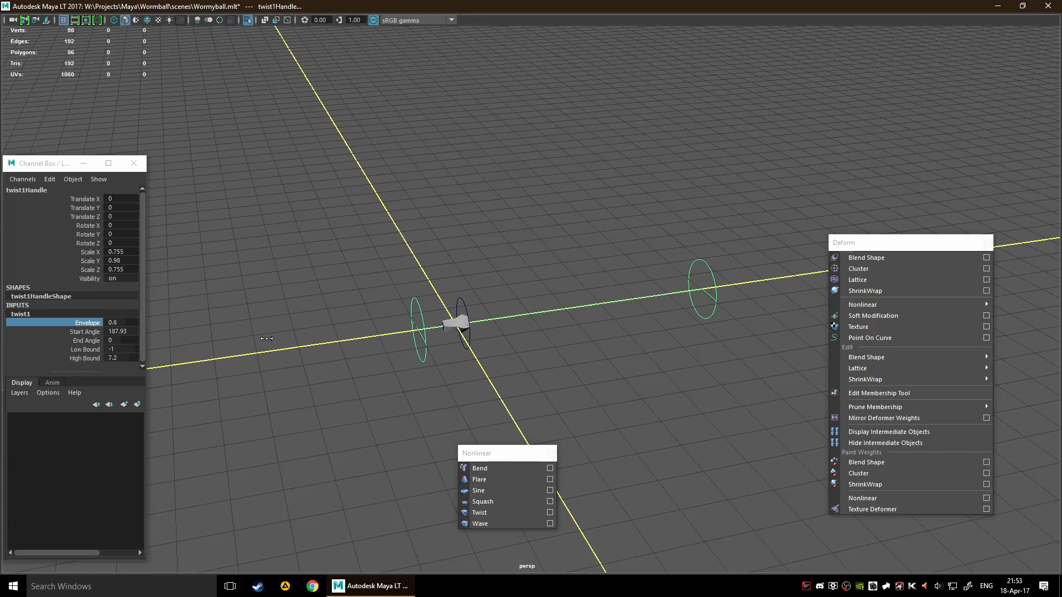
Select the Squash deformer's handle and scale it along Y to about 0.766
click(461, 303)
click(461, 303)
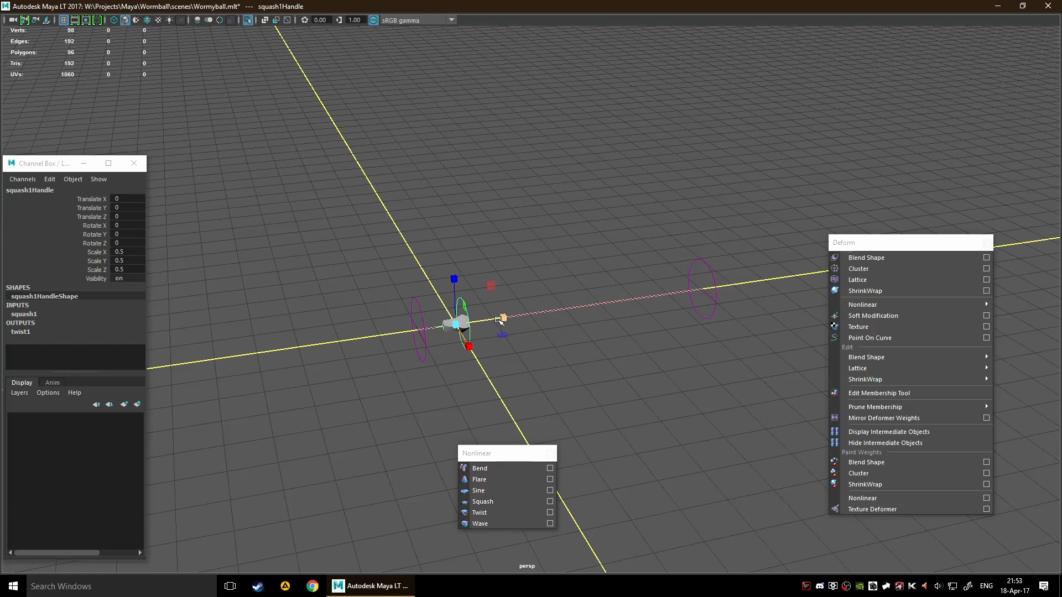
drag(503, 318, 521, 303)
alt+middle_drag(514, 326, 604, 284)
scroll(505, 328, up, 2)
scroll(576, 289, up, 1)
scroll(553, 280, up, 4)
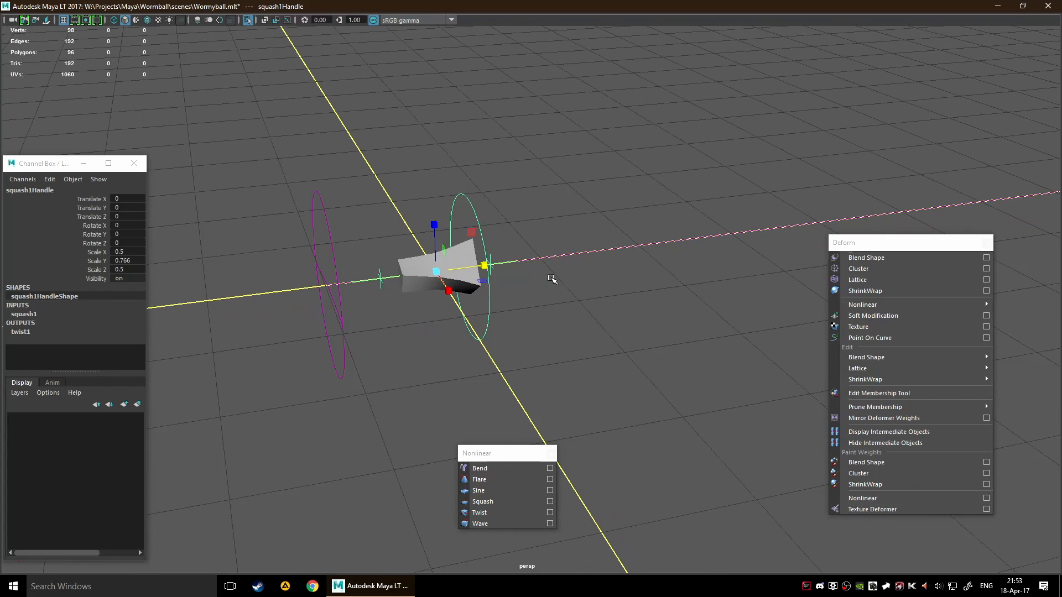
click(436, 272)
scroll(505, 320, down, 5)
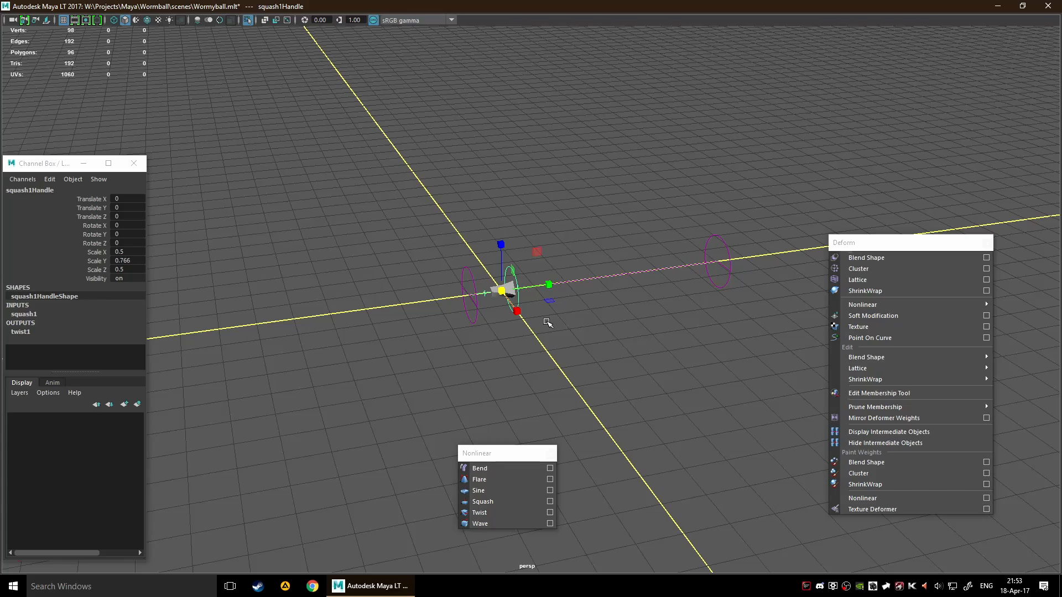
Select the deformed cube and delete its construction history
click(514, 326)
click(505, 294)
key(alt+shift+d)
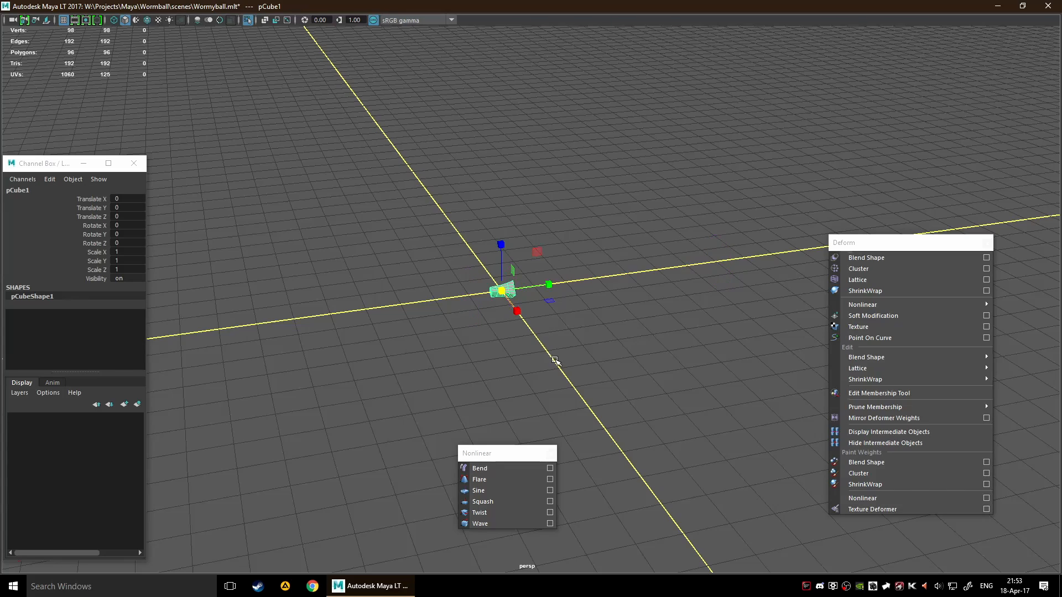
Rotate the deformed cube about X to about -90.416 so its wide end points down
key(f)
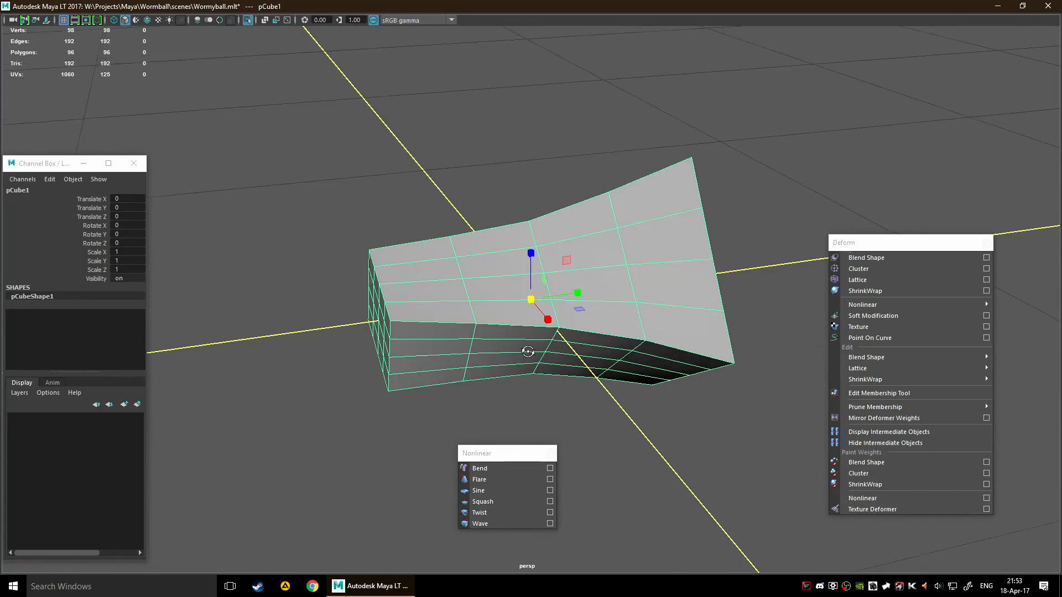
alt+drag(526, 350, 505, 339)
key(e)
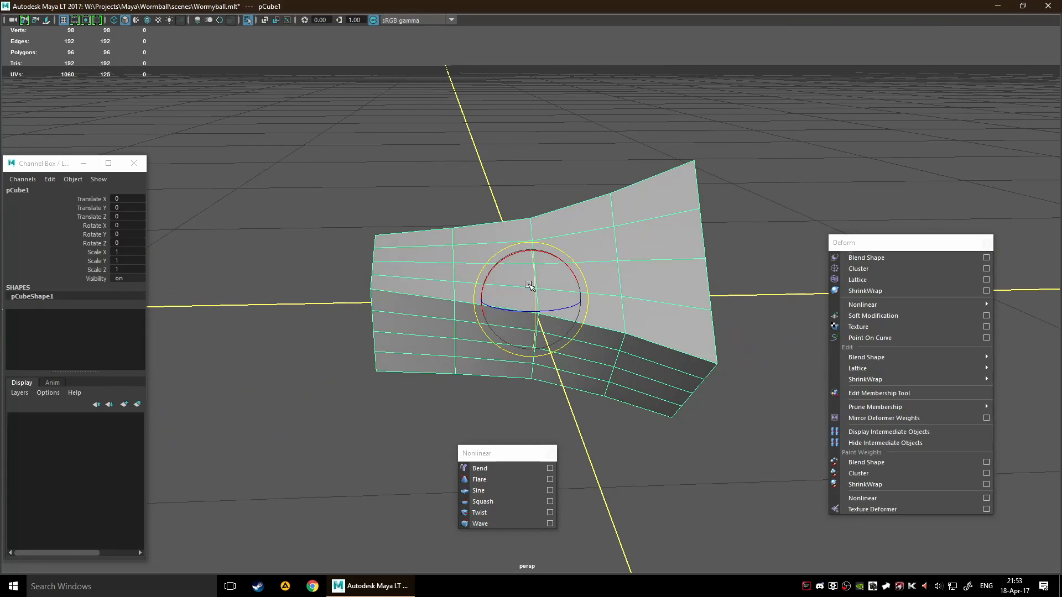
drag(505, 258, 610, 256)
Raise the cube above the grid to about Translate Y 0.003 and Translate Z 0.394
key(w)
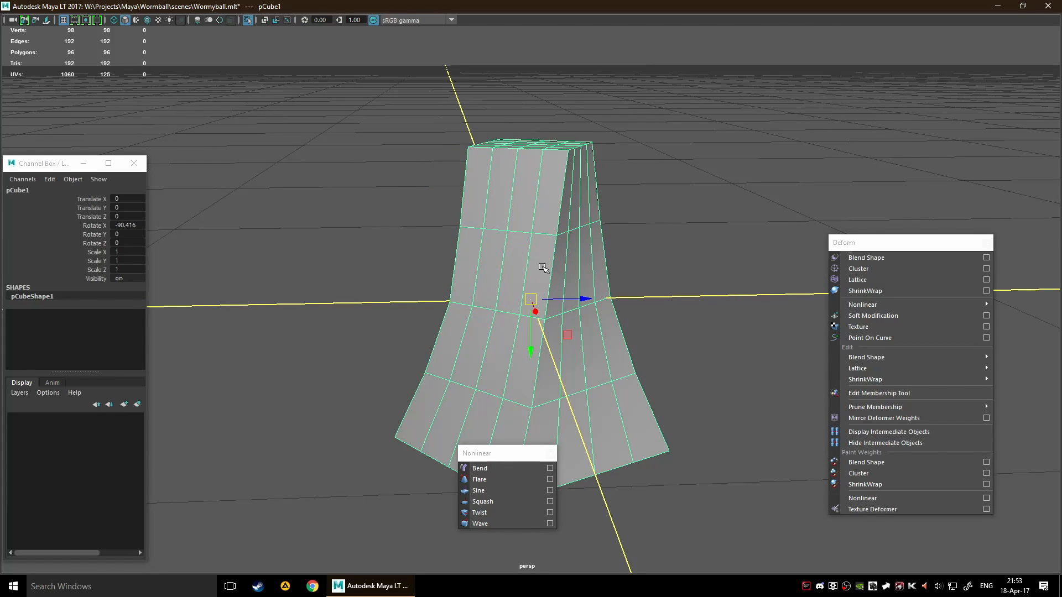
drag(535, 346, 563, 208)
alt+drag(570, 206, 590, 242)
drag(531, 226, 537, 200)
alt+drag(824, 158, 669, 240)
scroll(691, 129, down, 3)
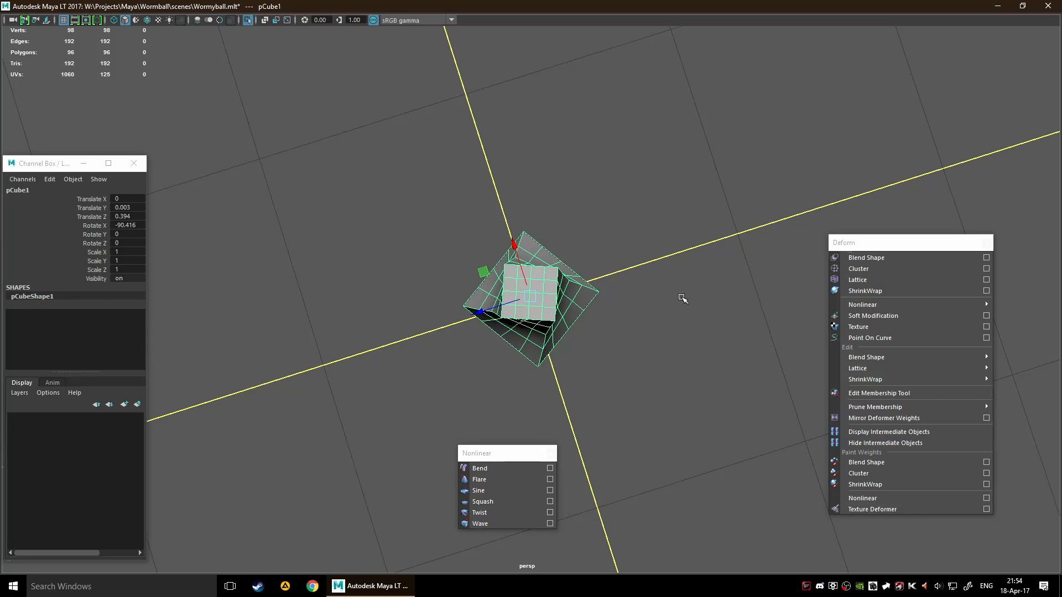
Apply a Wave deformer to the cube and set its Amplitude to 2.4
alt+drag(637, 473, 625, 434)
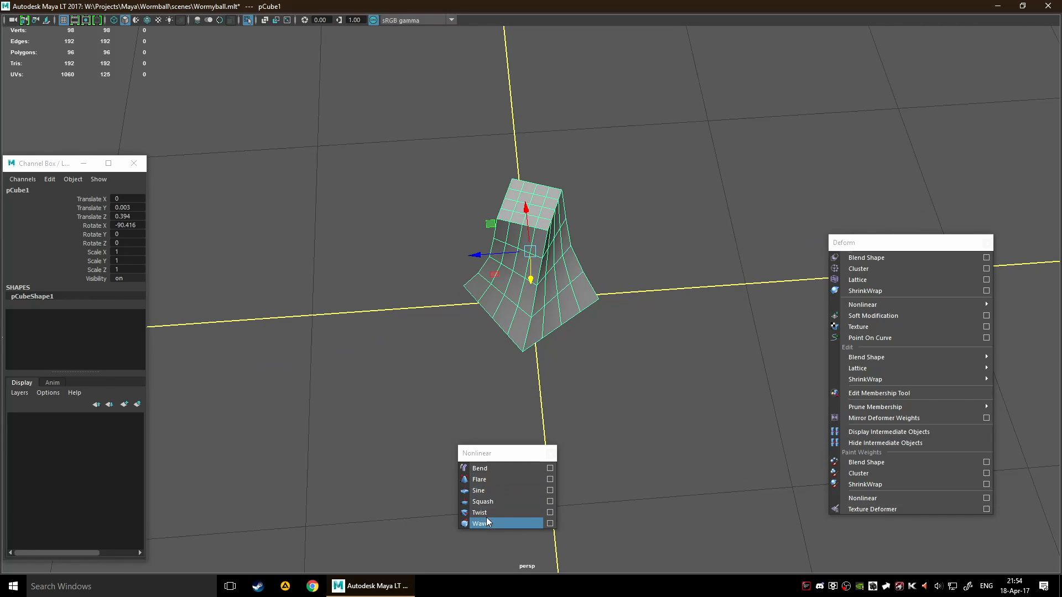
alt+right_drag(682, 477, 658, 501)
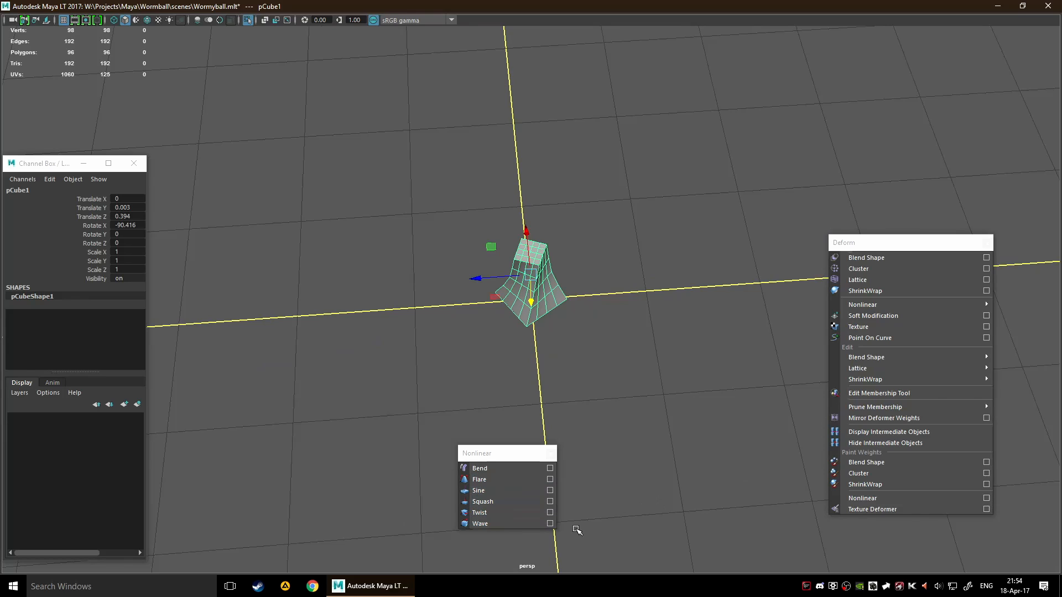
alt+middle_drag(616, 474, 588, 420)
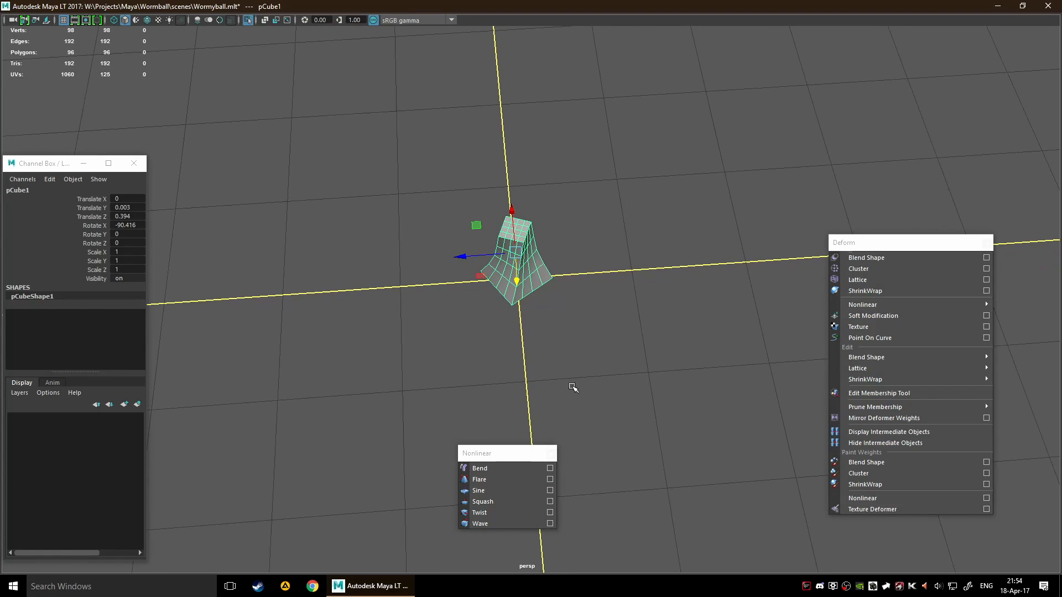
click(512, 522)
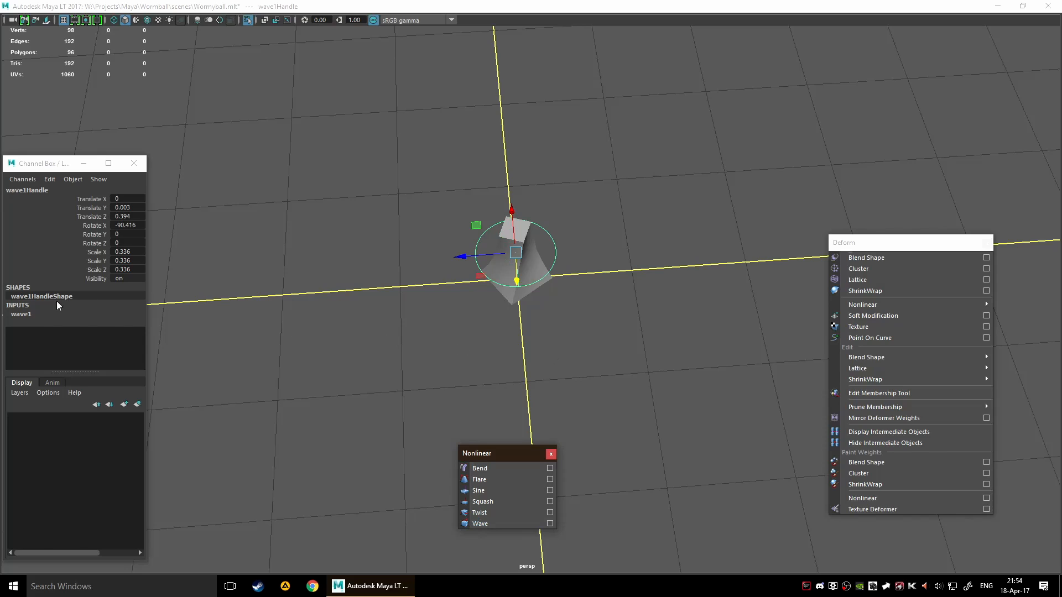
click(29, 312)
click(76, 333)
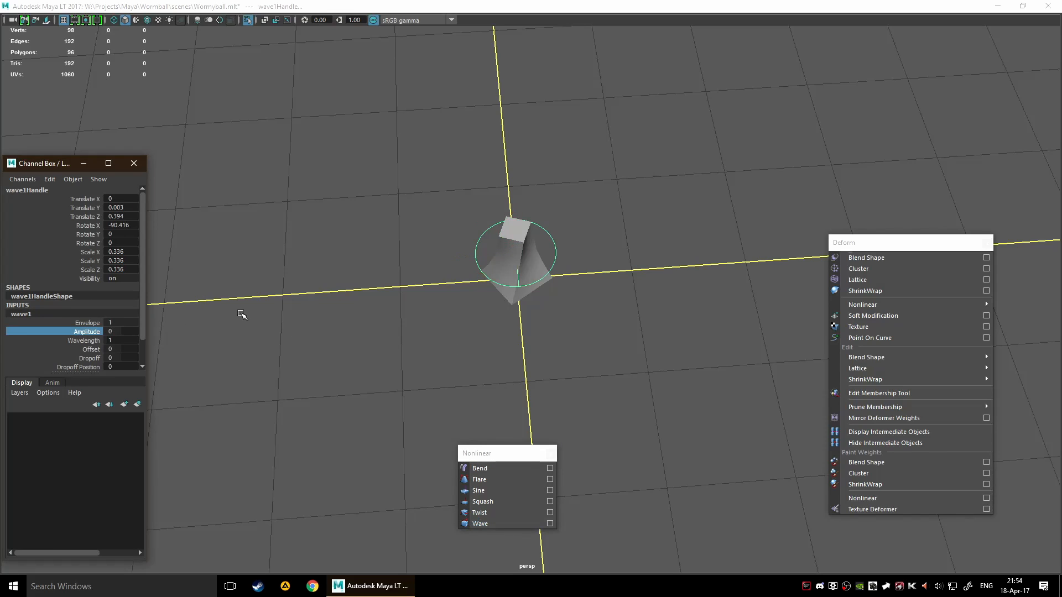
mouse_move(242, 314)
middle_down()
mouse_move(271, 316)
mouse_move(247, 317)
mouse_move(257, 318)
middle_up()
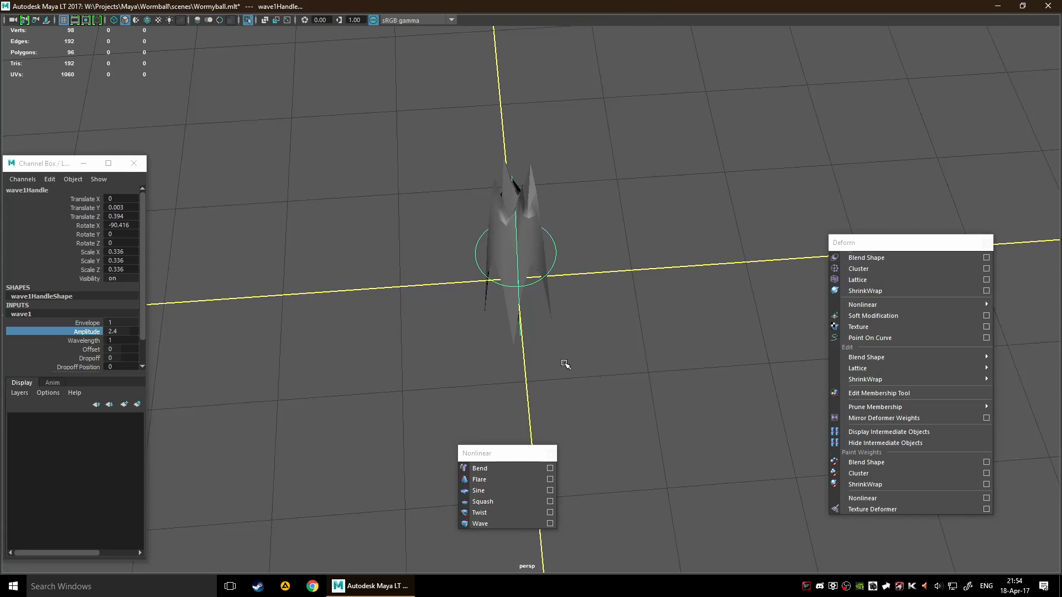
Undo the Amplitude change and the Wave deformer on the cube
key(ctrl+z)
key(ctrl+z)
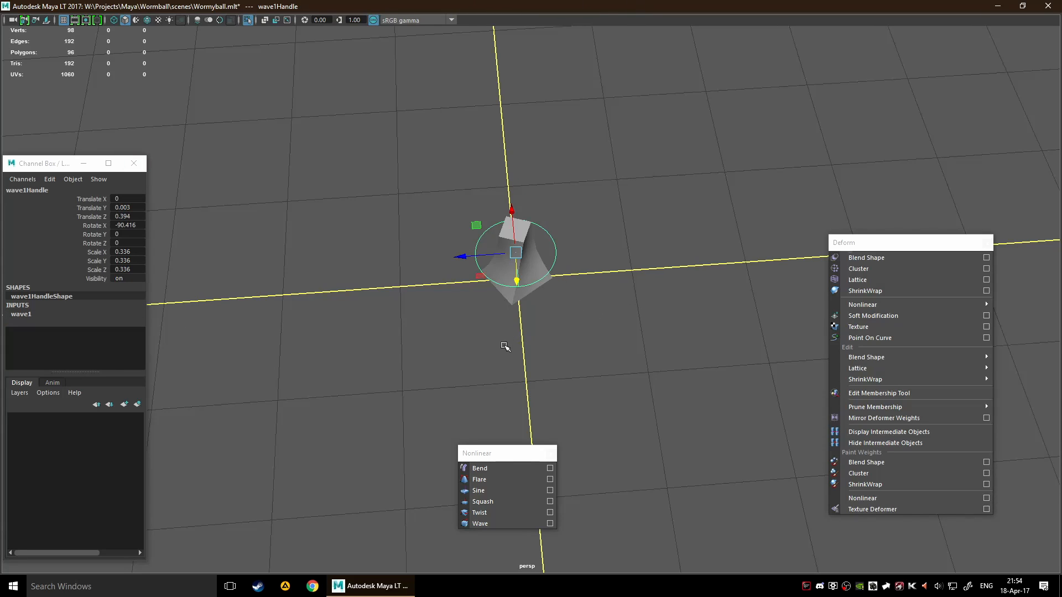
click(495, 504)
key(ctrl+z)
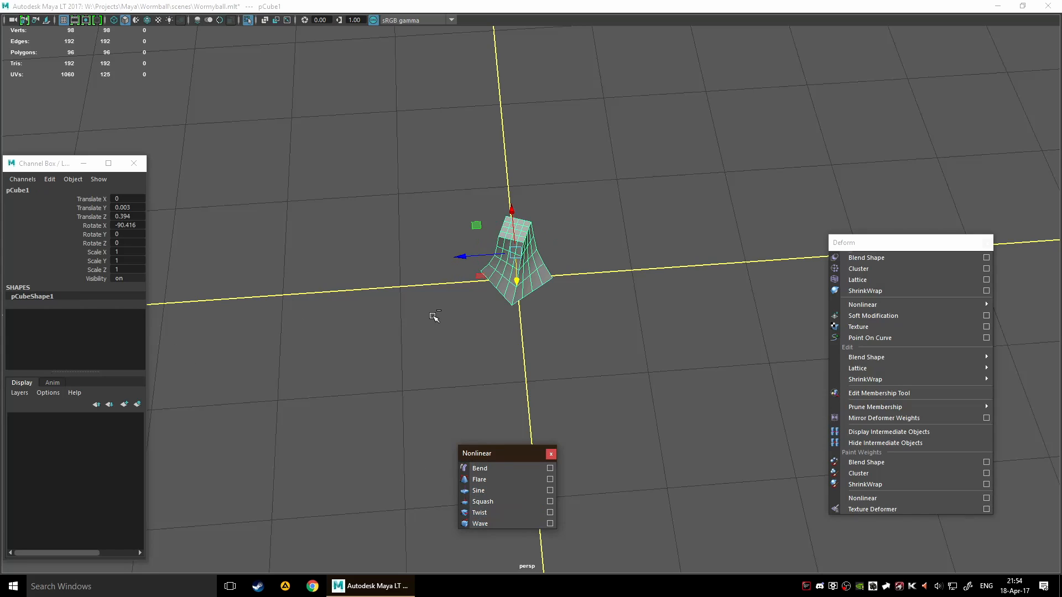
Try the Squash, Twist, Flare and Sine deformers on the cube, undoing each one, and clear the selection
click(496, 504)
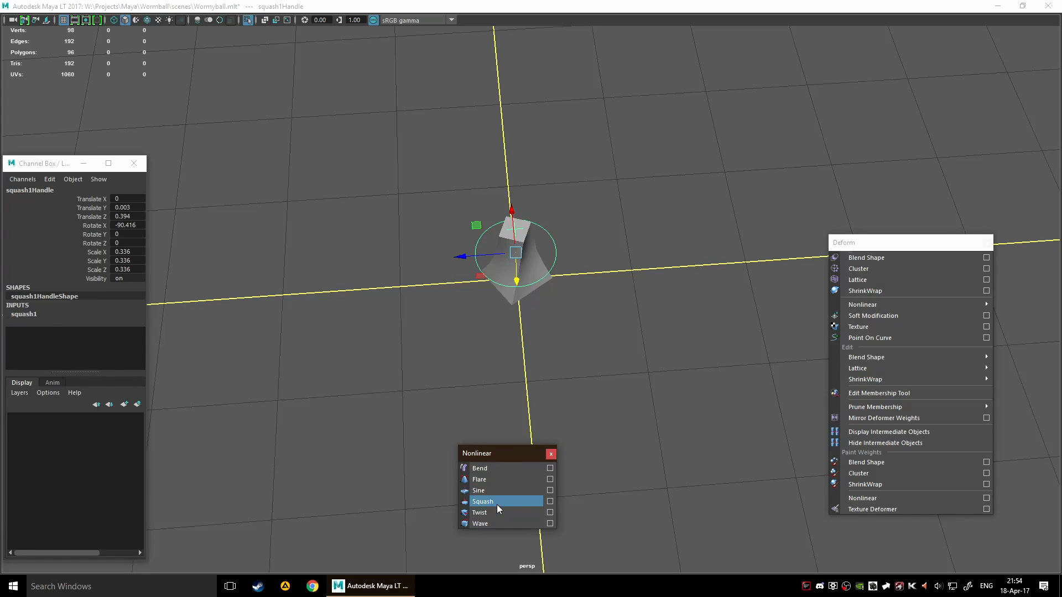
key(ctrl+z)
click(495, 510)
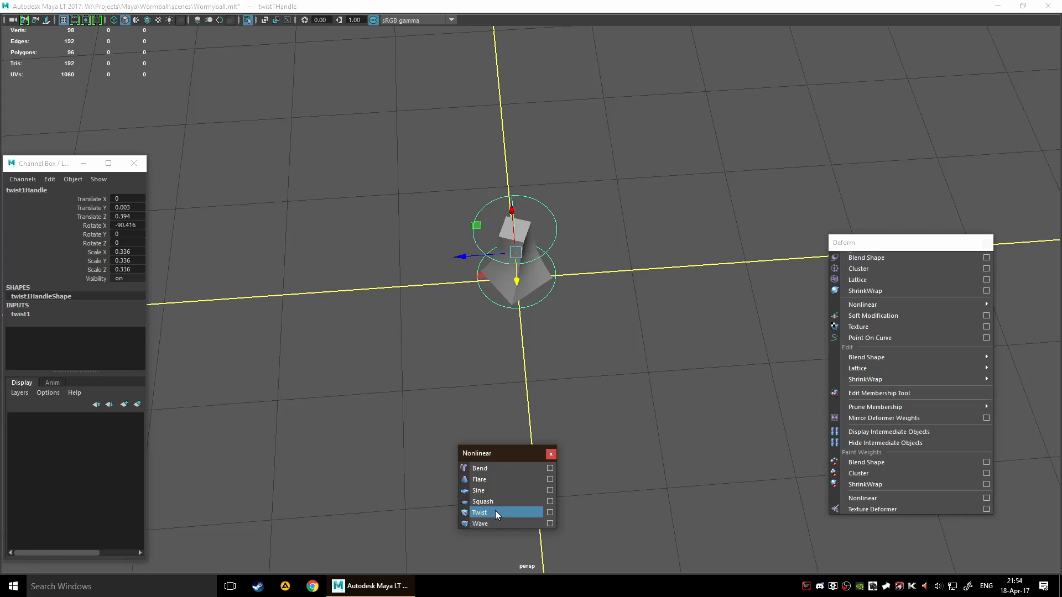
key(ctrl+z)
click(496, 482)
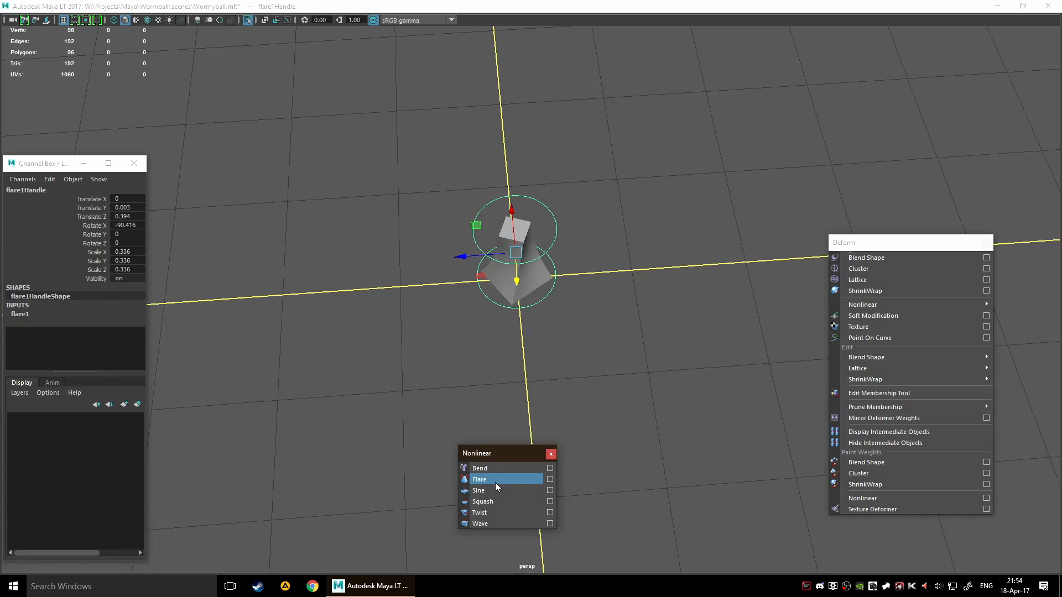
key(ctrl+z)
click(494, 491)
key(ctrl+z)
click(492, 359)
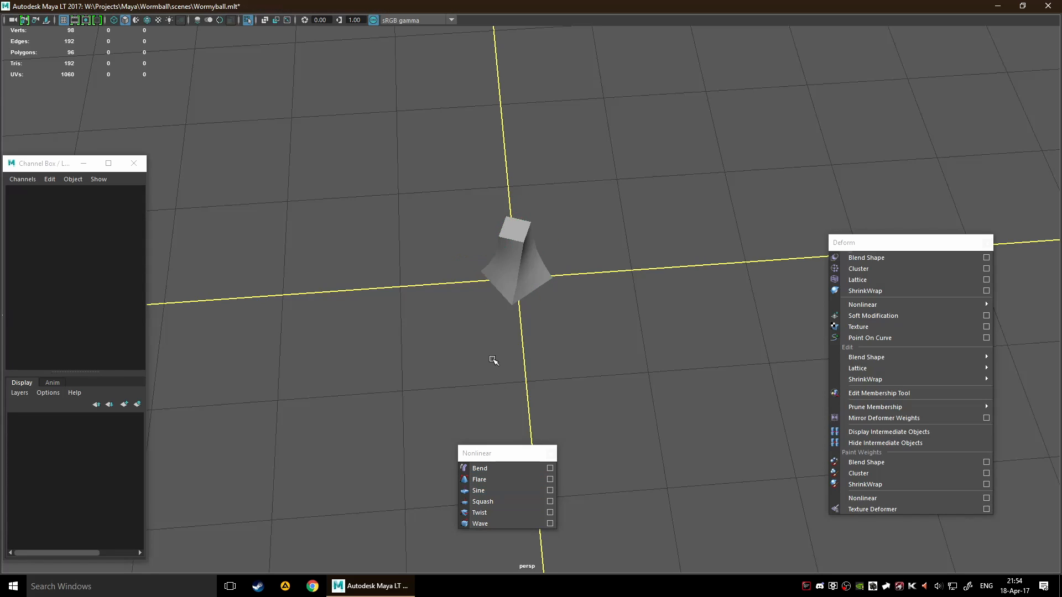
Close the floating Nonlinear and Channel Box windows
alt+drag(493, 359, 598, 332)
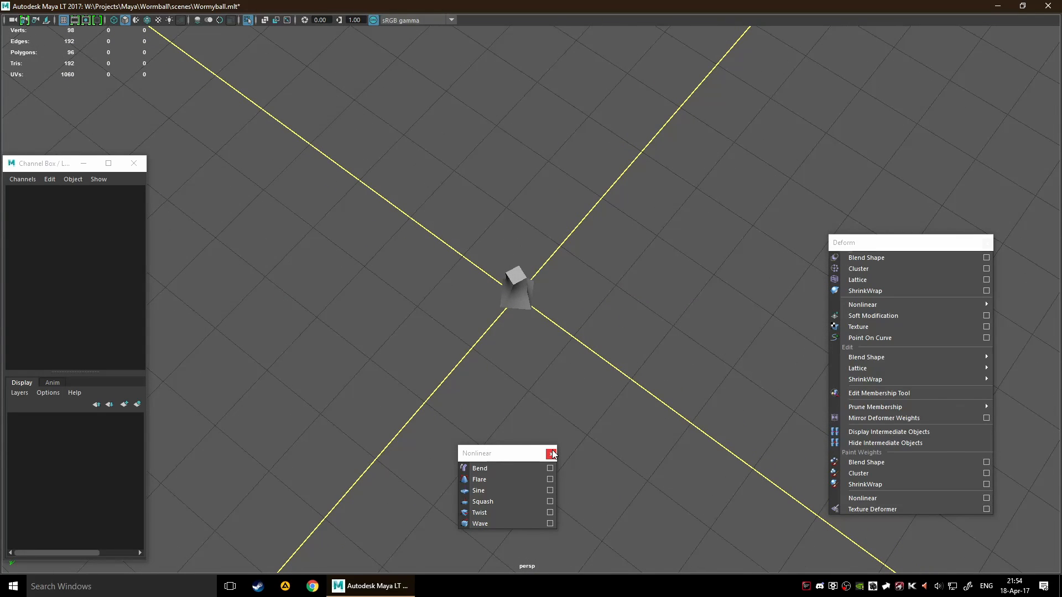
click(551, 454)
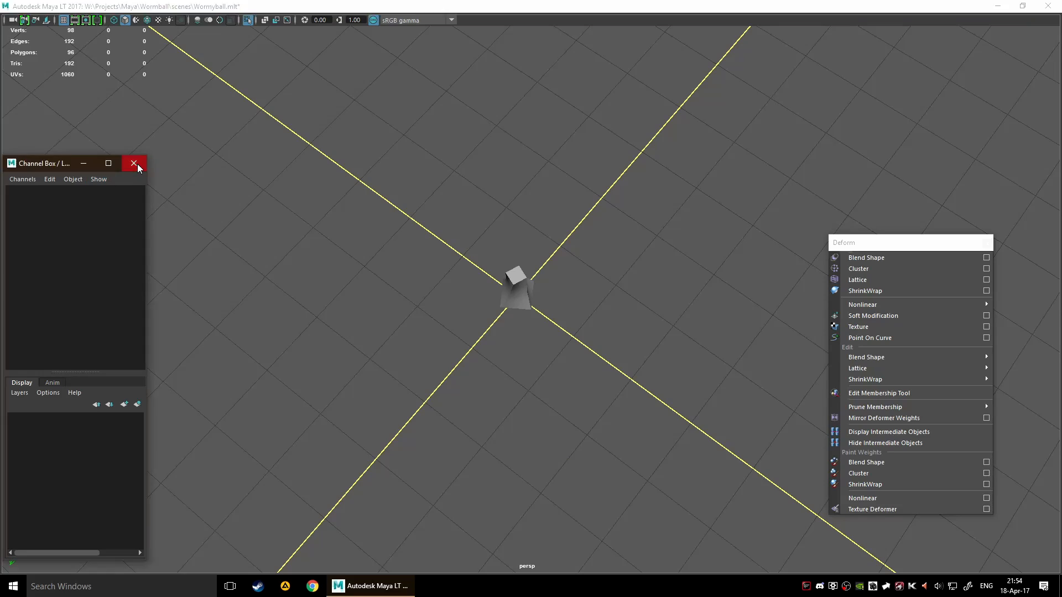
click(133, 163)
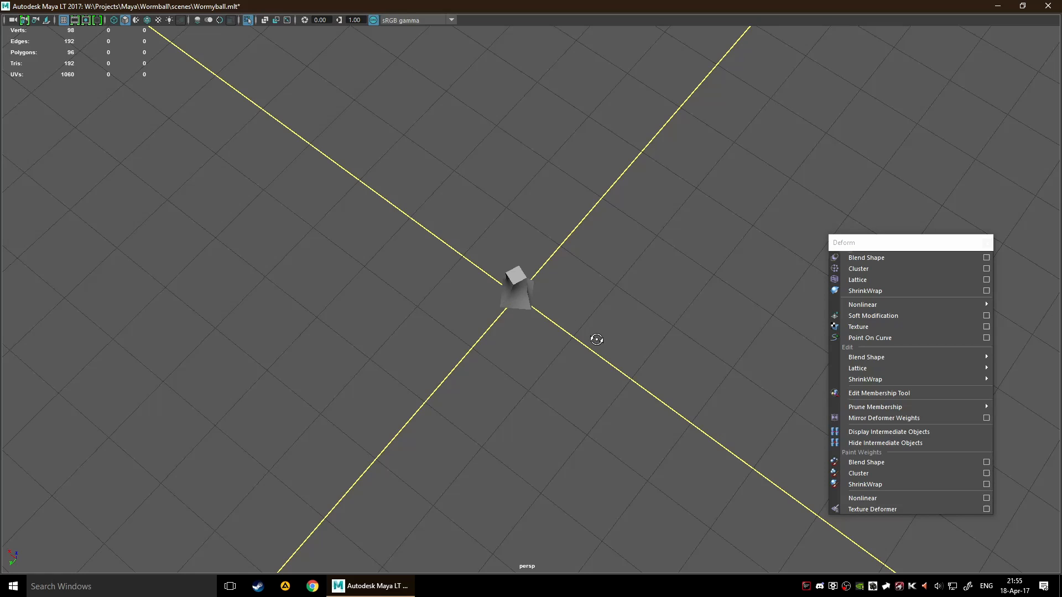
Select the cube and apply a nonlinear Flare deformer to it
alt+drag(597, 339, 638, 218)
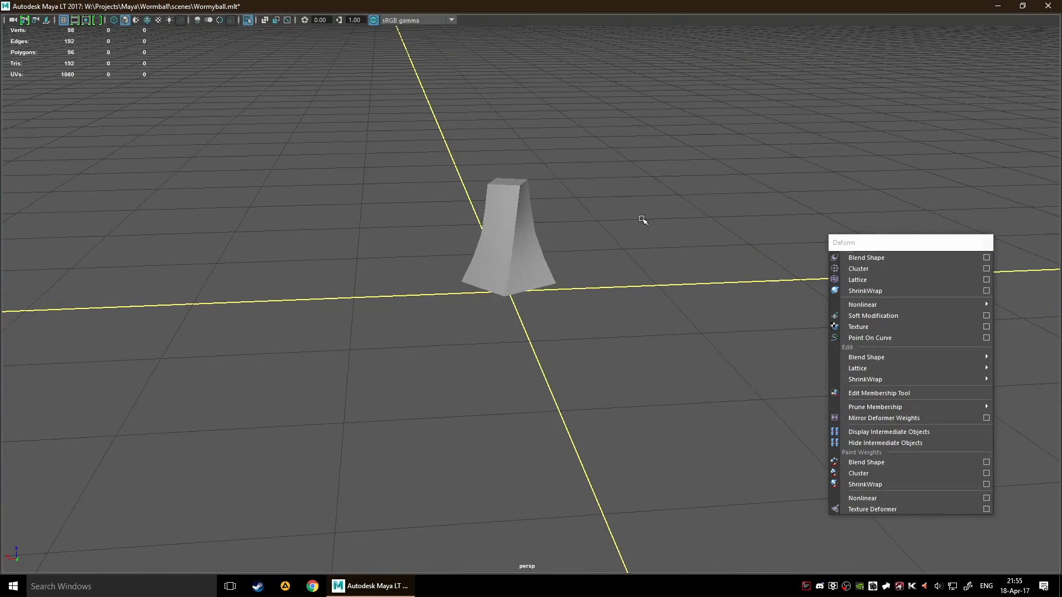
click(535, 247)
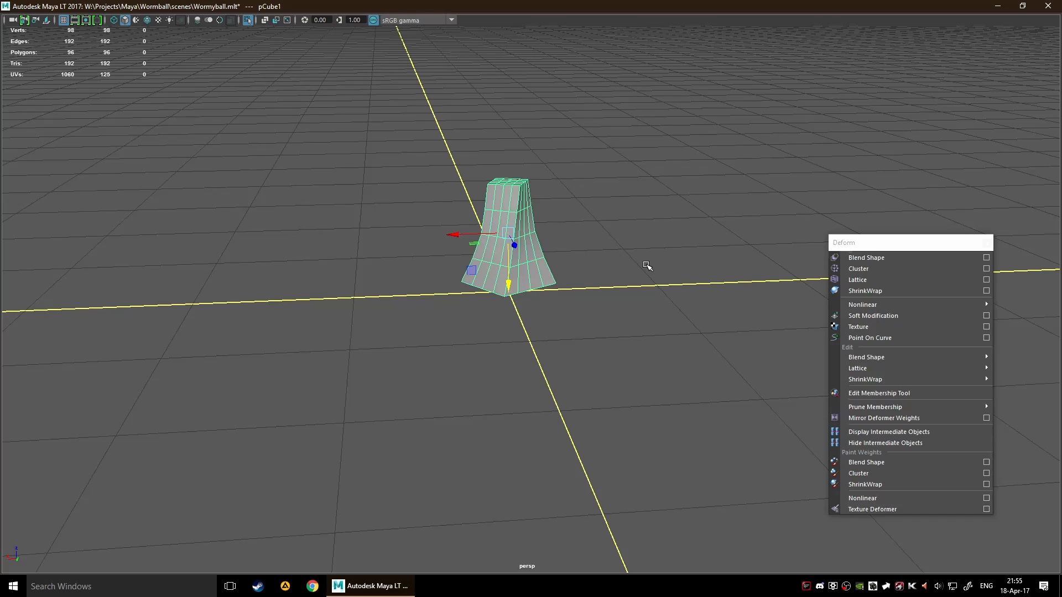
scroll(759, 321, down, 2)
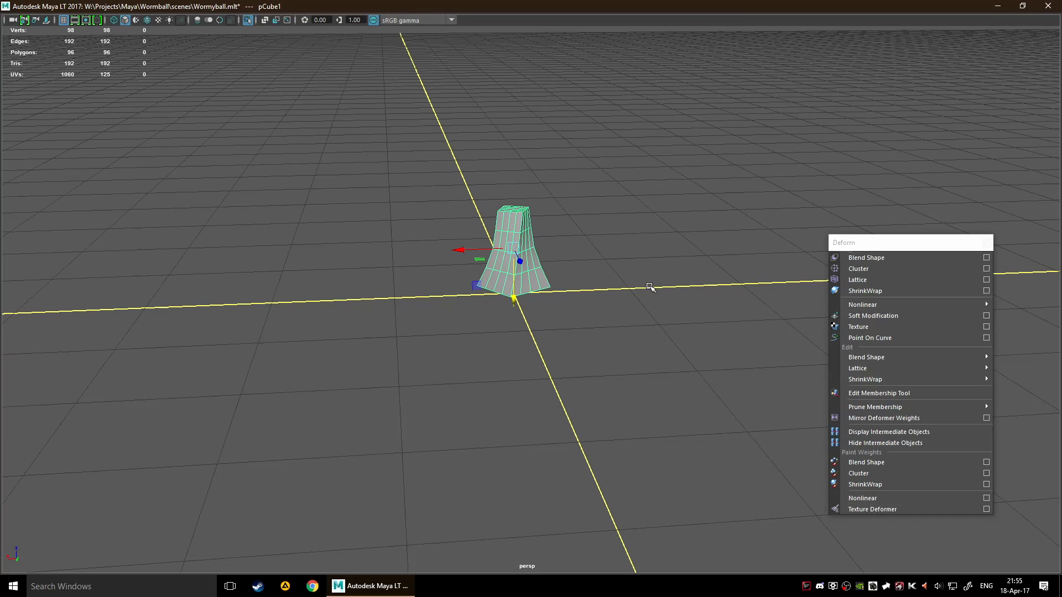
mouse_move(890, 406)
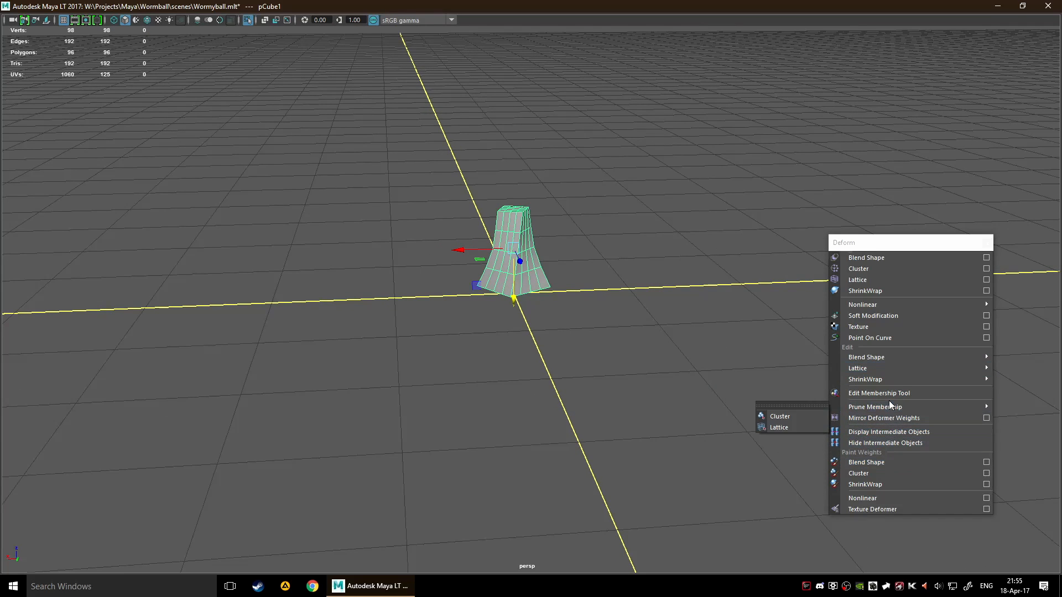
mouse_move(855, 371)
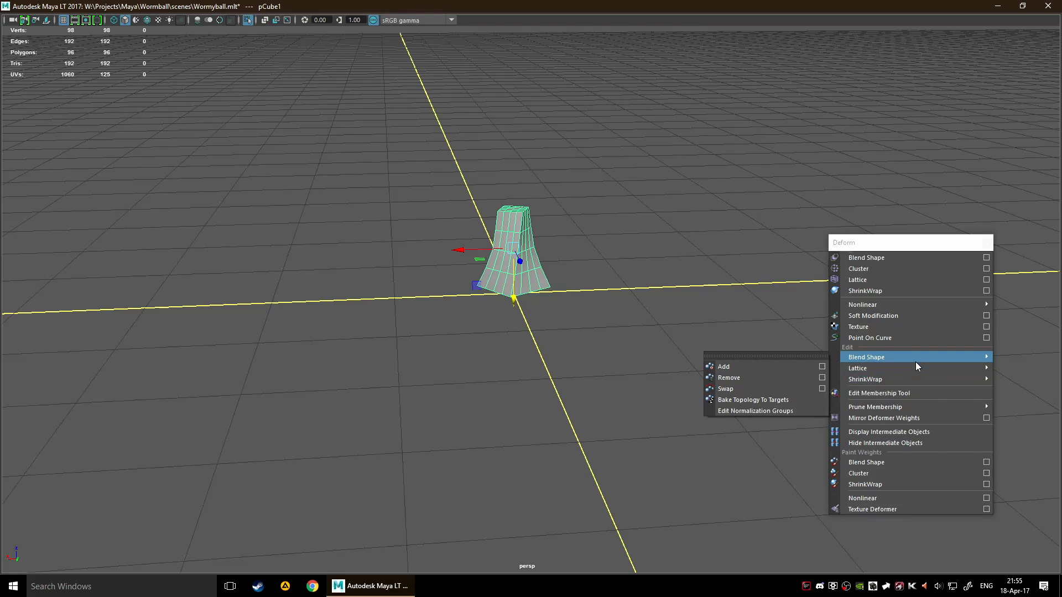
mouse_move(921, 370)
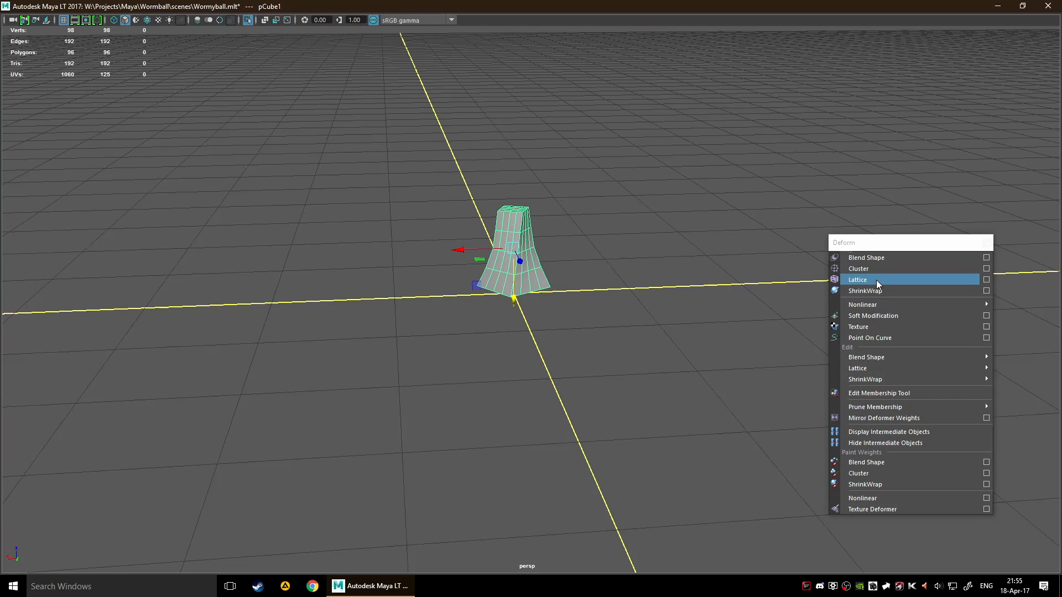
mouse_move(877, 305)
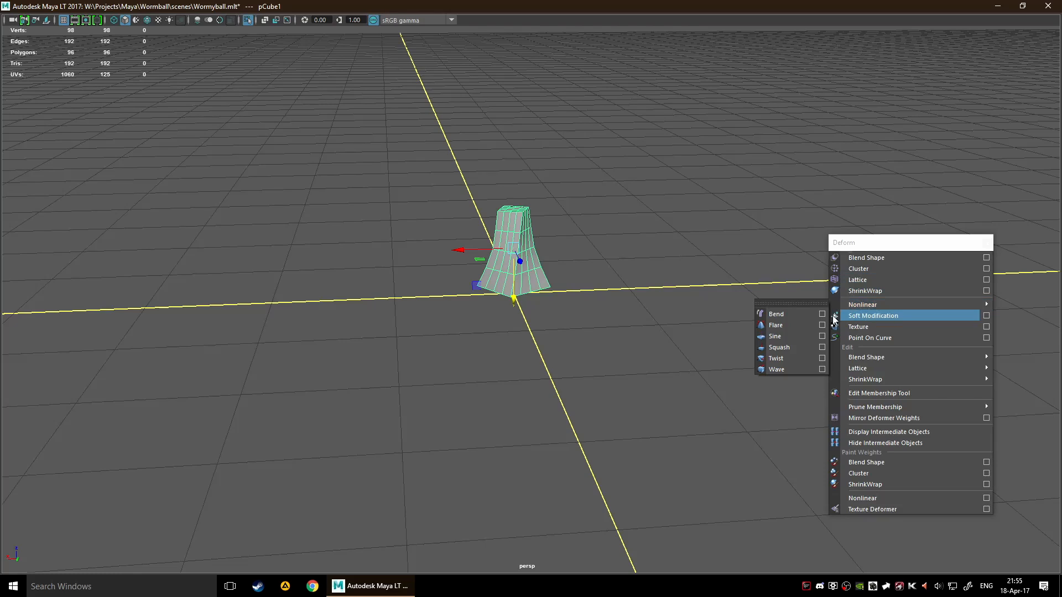
click(796, 327)
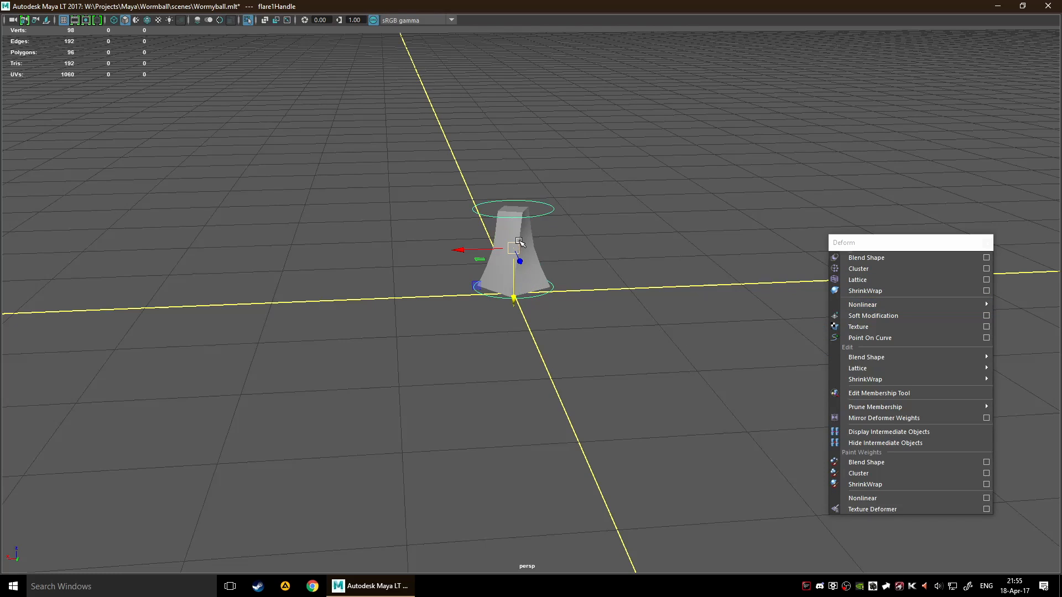
Show the Flare deformer's input attributes and set its Curve to 2.6
key(ctrl+a)
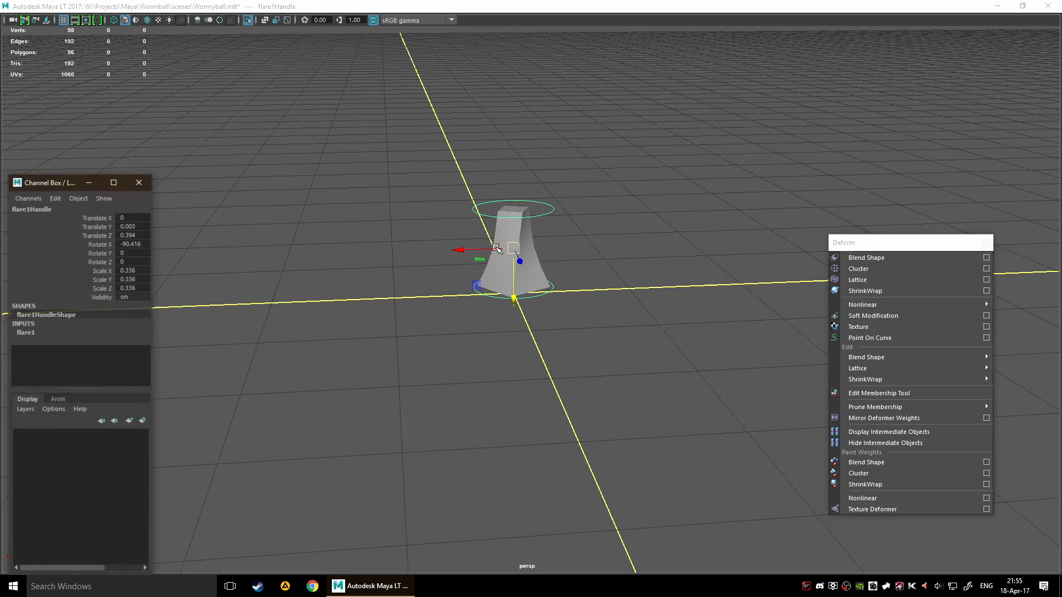
click(36, 334)
scroll(95, 365, down, 1)
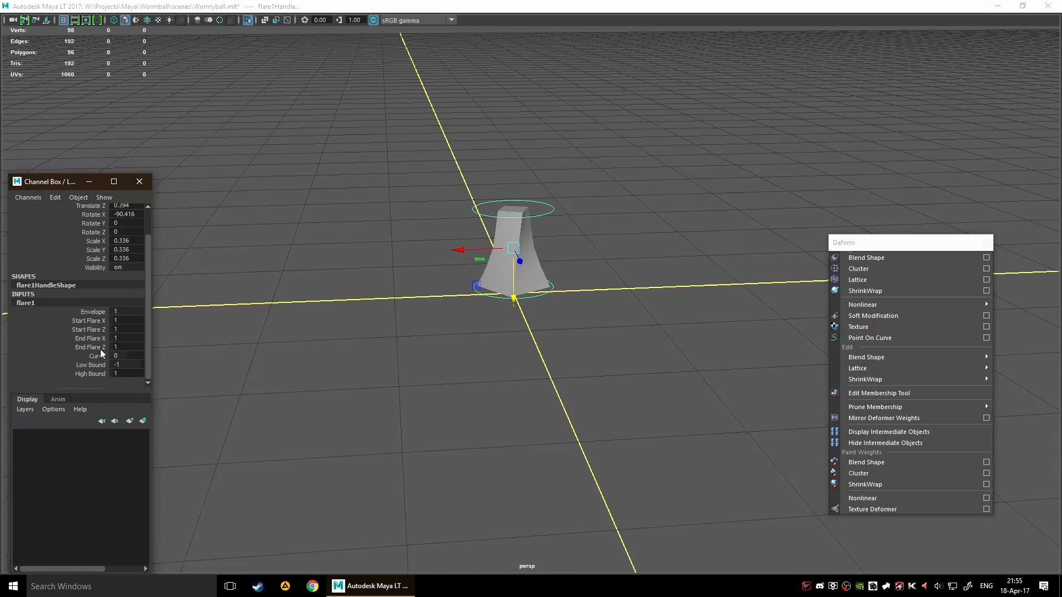
click(99, 356)
middle_drag(244, 315, 344, 308)
mouse_move(345, 307)
alt+mouse_down()
mouse_move(372, 280)
mouse_move(398, 348)
mouse_move(438, 393)
mouse_move(471, 322)
mouse_move(602, 363)
mouse_move(615, 342)
mouse_move(611, 396)
alt+mouse_up()
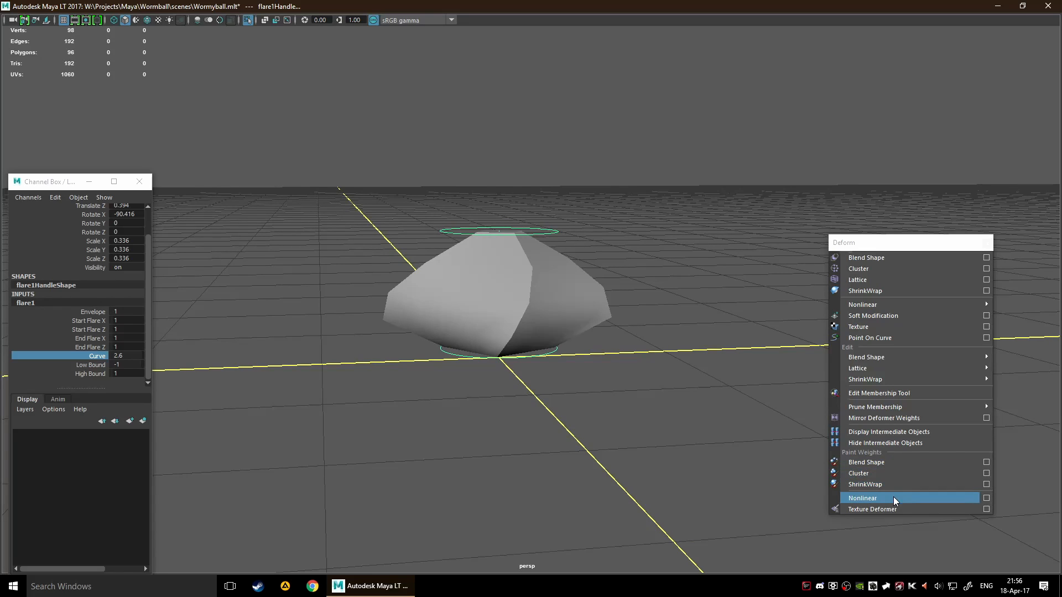
Open the nonlinear deformer weight painting settings, select the cube, and activate the painting tool on its Flare weights
click(986, 498)
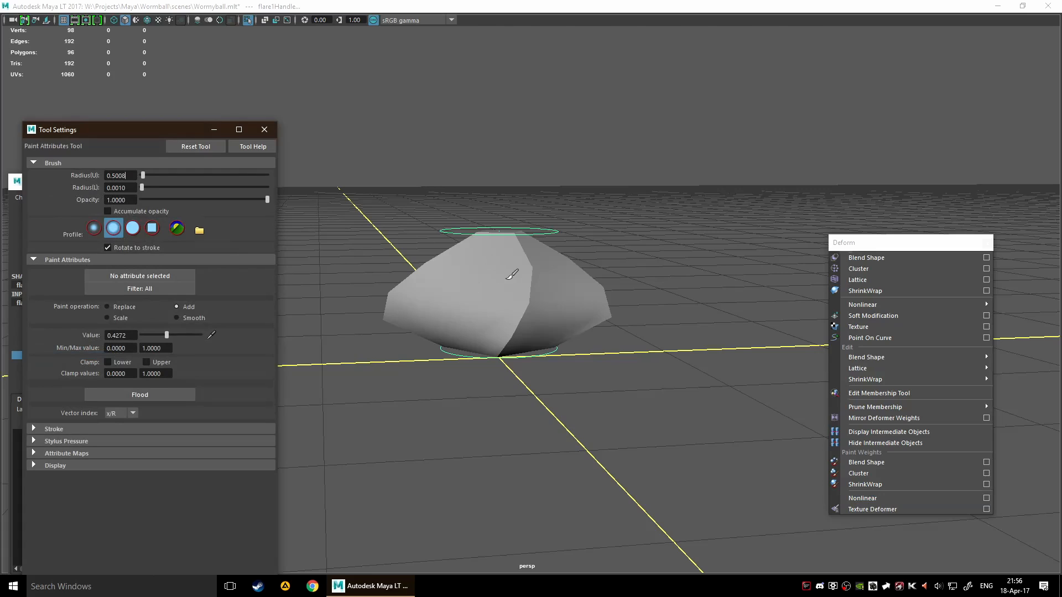
click(499, 284)
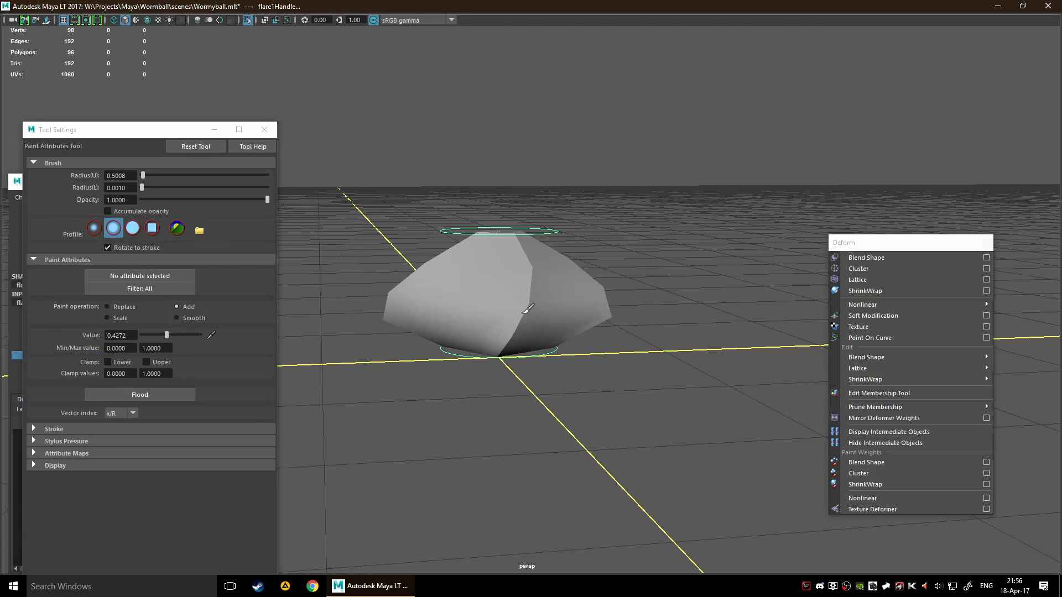
key(F8)
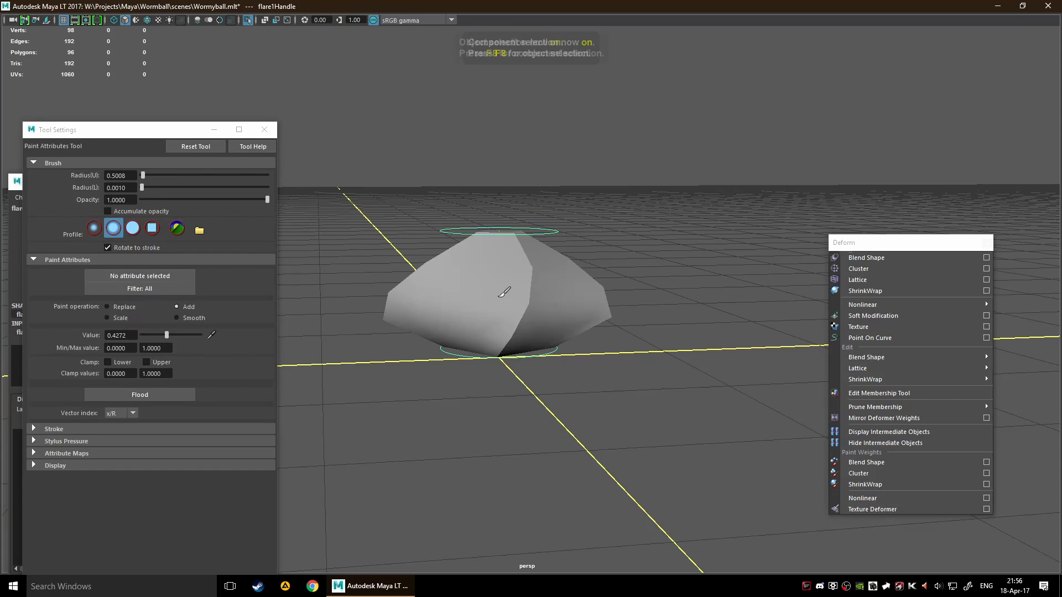
key(q)
click(556, 309)
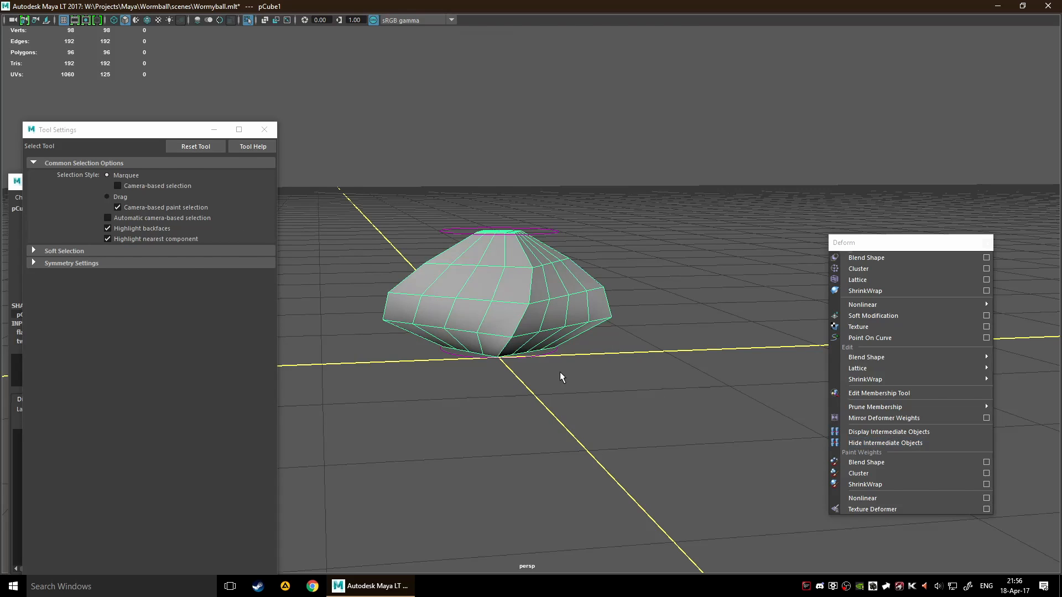
key(y)
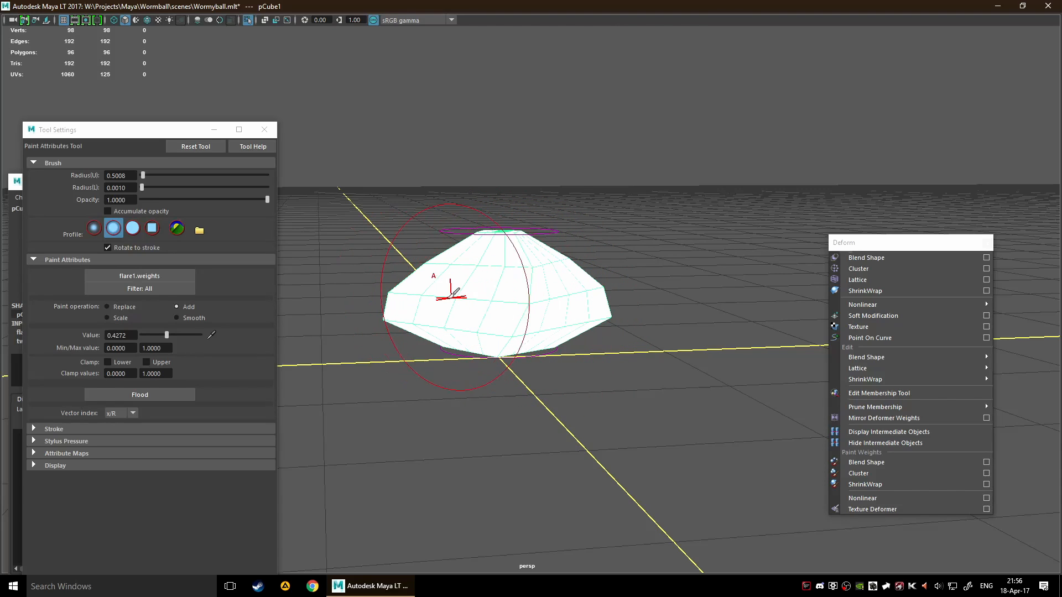
Reduce the brush's upper radius to about 0.0767 and paint on the cube's side with the Add operation at 0.4272
scroll(504, 296, down, 1)
scroll(524, 290, up, 2)
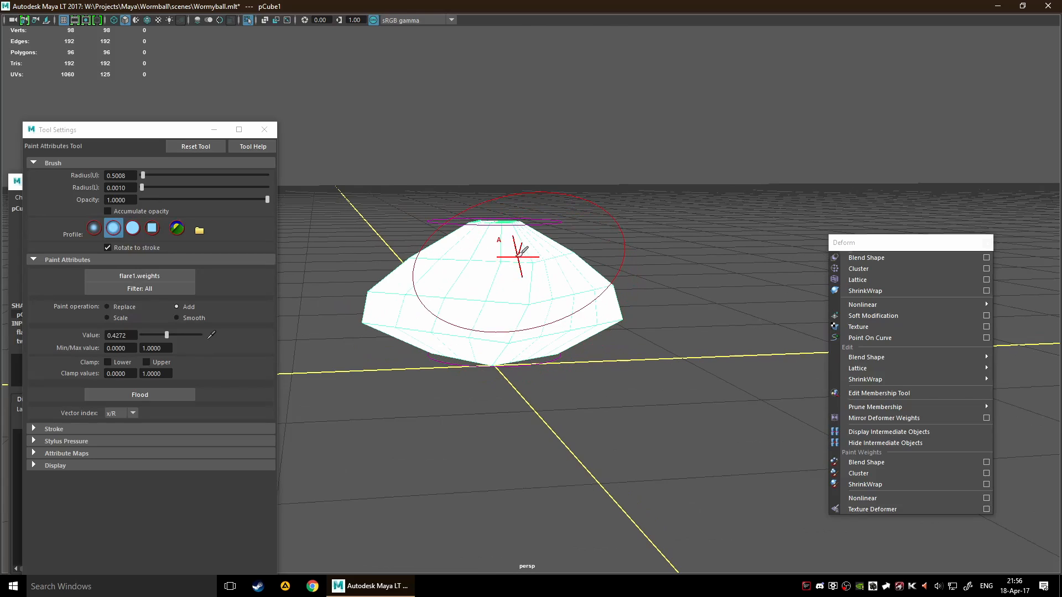
mouse_move(523, 252)
alt+mouse_down()
mouse_move(561, 331)
mouse_move(519, 317)
alt+mouse_up()
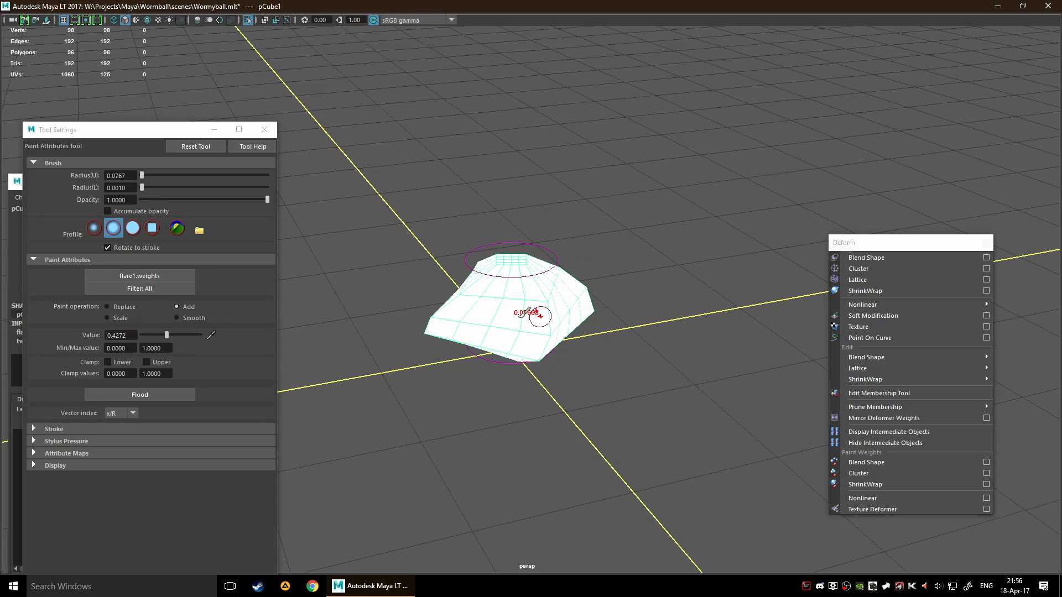
scroll(514, 318, up, 2)
scroll(470, 316, up, 2)
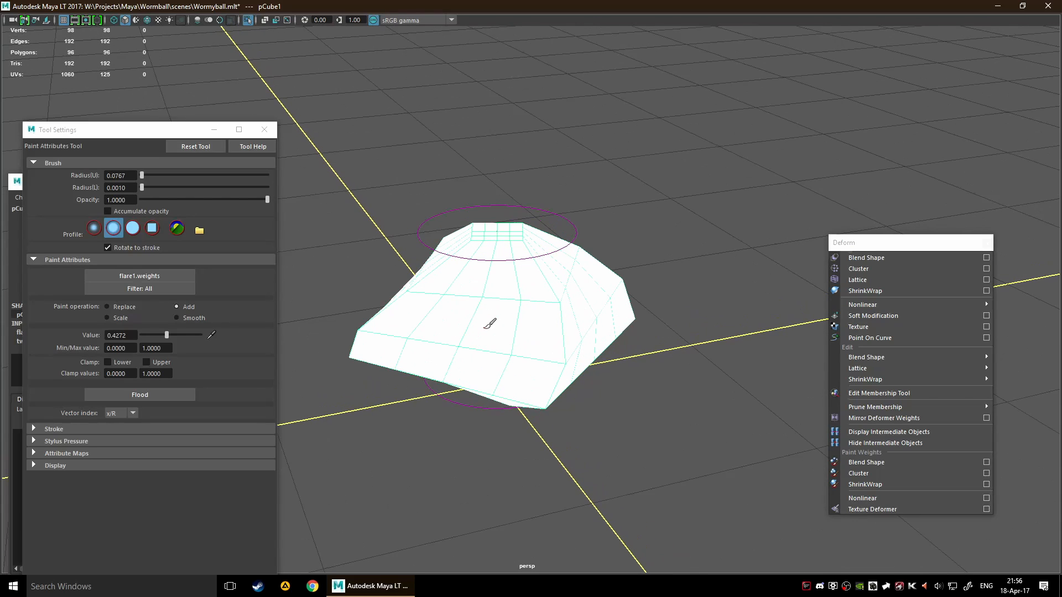
mouse_move(505, 284)
mouse_down()
mouse_move(562, 297)
mouse_move(497, 309)
mouse_move(524, 298)
mouse_up()
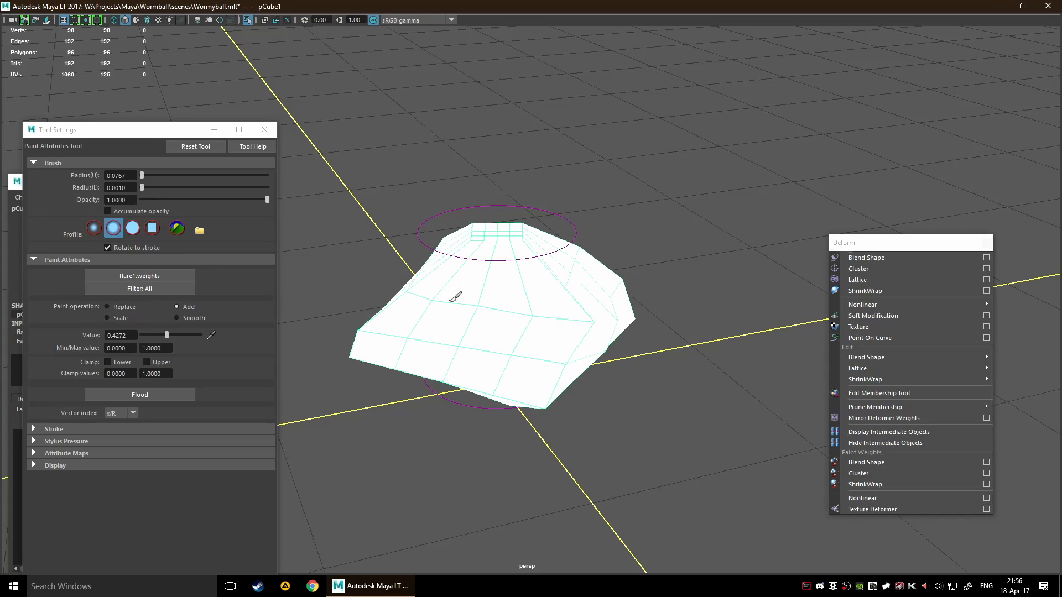
Switch the paint operation to Replace and paint the Flare weights at 0.4272 around the middle of the cube
click(126, 307)
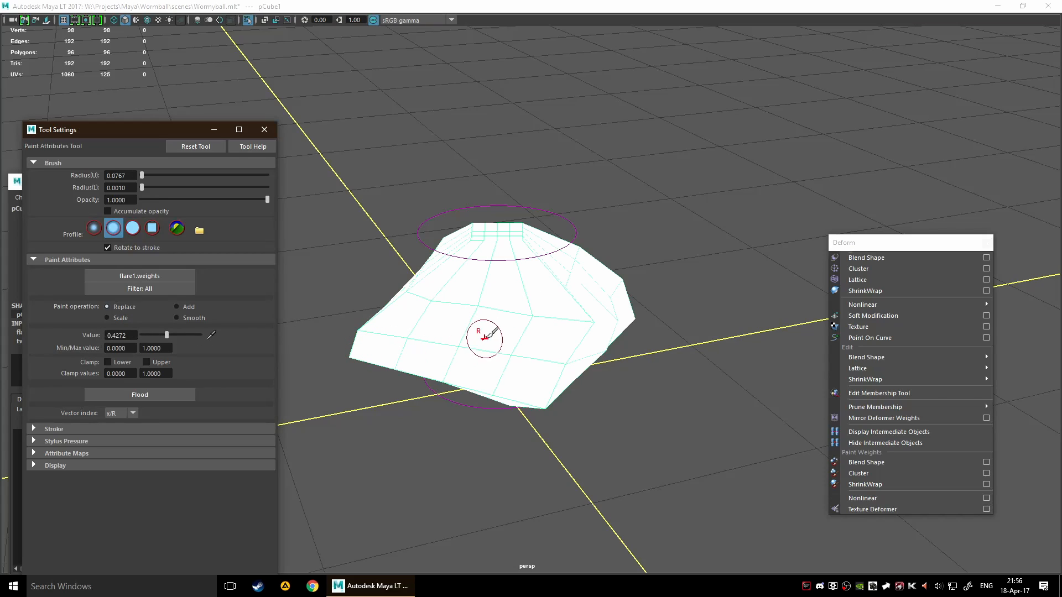
mouse_move(486, 332)
mouse_down()
mouse_move(536, 304)
mouse_move(486, 288)
mouse_move(520, 297)
mouse_up()
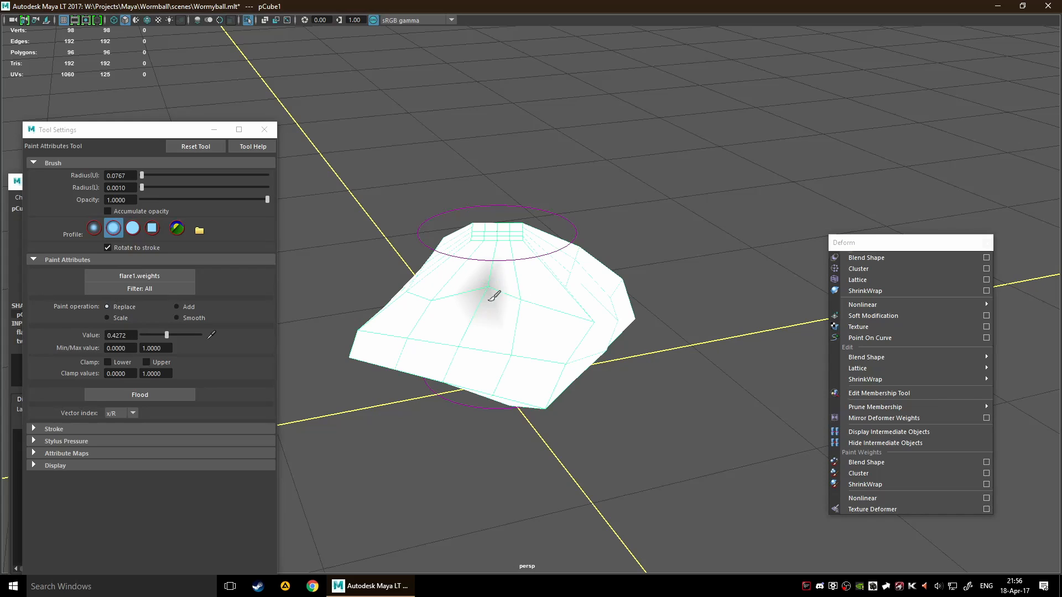
alt+drag(653, 277, 691, 296)
drag(423, 281, 566, 272)
alt+drag(569, 272, 477, 275)
drag(487, 263, 558, 264)
mouse_move(636, 247)
alt+mouse_down()
mouse_move(569, 264)
mouse_move(539, 285)
alt+mouse_up()
drag(541, 283, 688, 281)
mouse_move(689, 280)
alt+mouse_down()
mouse_move(563, 285)
mouse_move(554, 272)
mouse_move(536, 275)
mouse_move(606, 258)
mouse_move(600, 242)
mouse_move(567, 259)
mouse_move(639, 308)
mouse_move(620, 333)
mouse_move(562, 334)
alt+mouse_up()
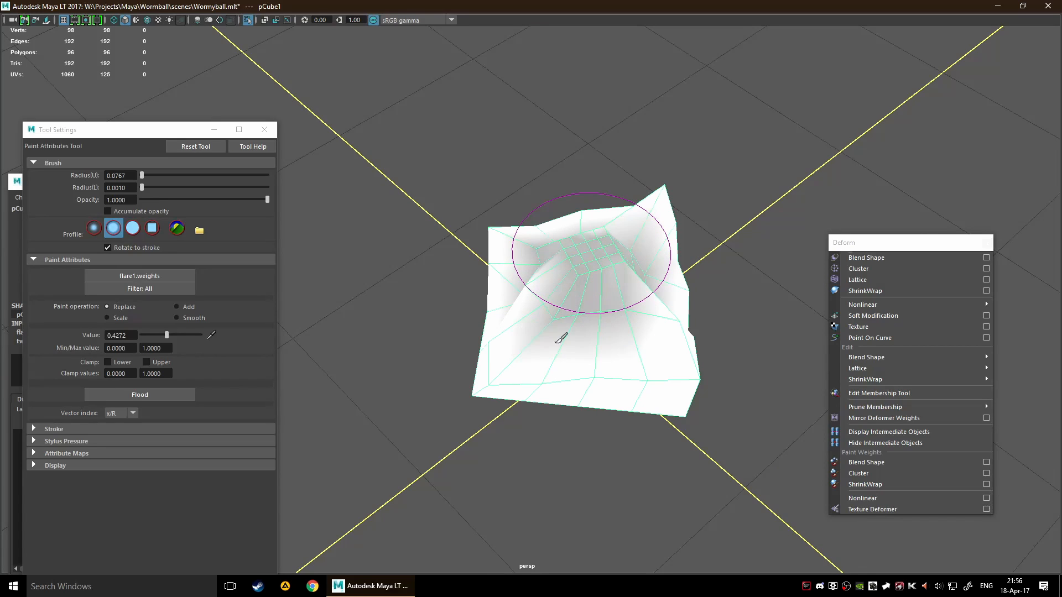
mouse_move(695, 324)
alt+mouse_down()
mouse_move(678, 289)
mouse_move(709, 288)
mouse_move(635, 286)
mouse_move(550, 341)
alt+mouse_up()
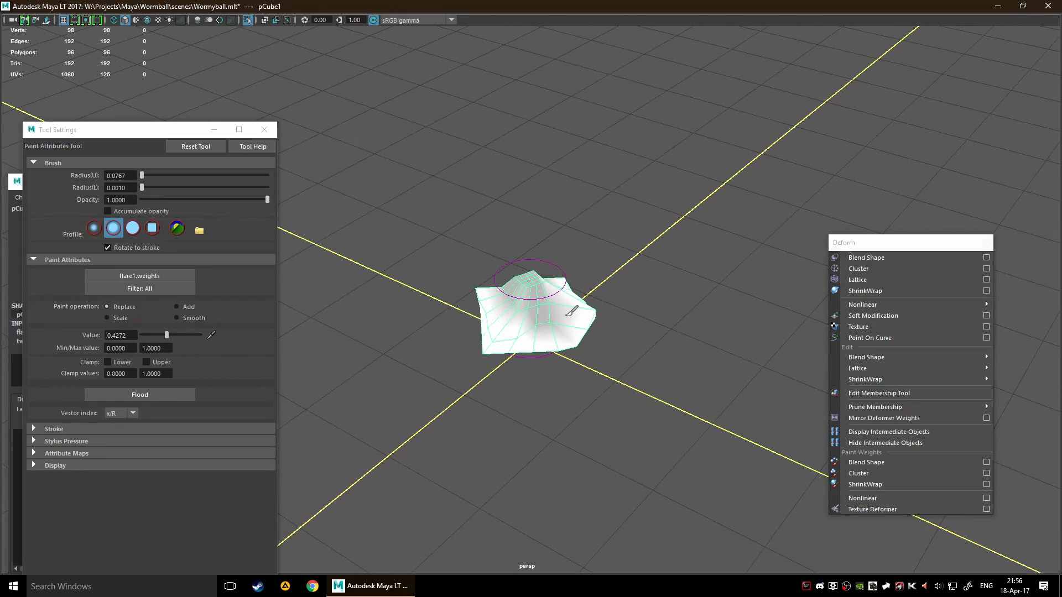
mouse_move(582, 300)
alt+mouse_down()
mouse_move(602, 323)
mouse_move(585, 328)
mouse_move(645, 318)
mouse_move(614, 293)
alt+mouse_up()
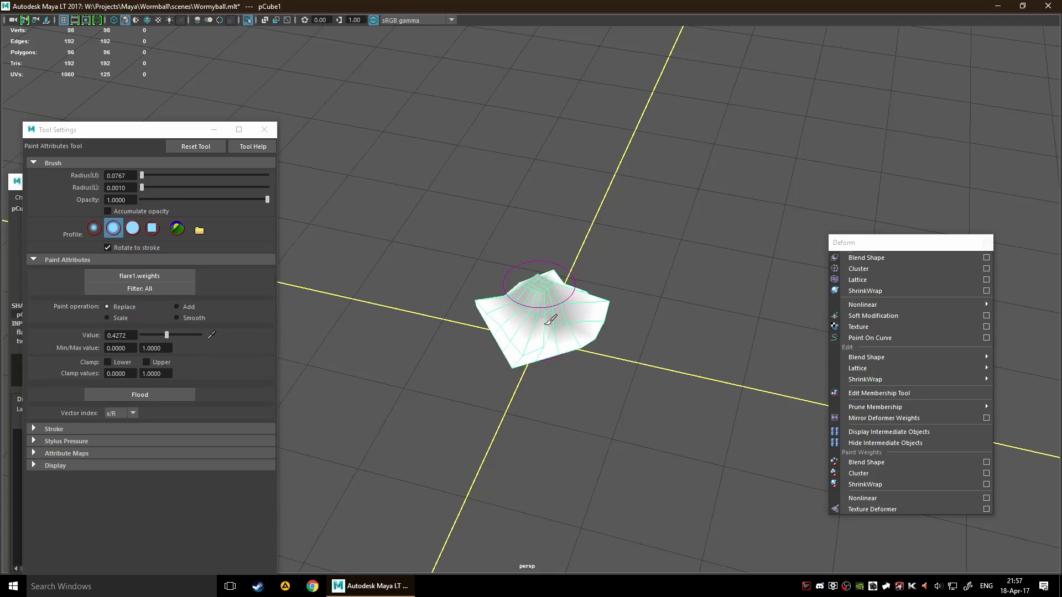
mouse_move(567, 308)
mouse_down()
mouse_move(519, 307)
mouse_move(564, 311)
mouse_move(547, 294)
mouse_up()
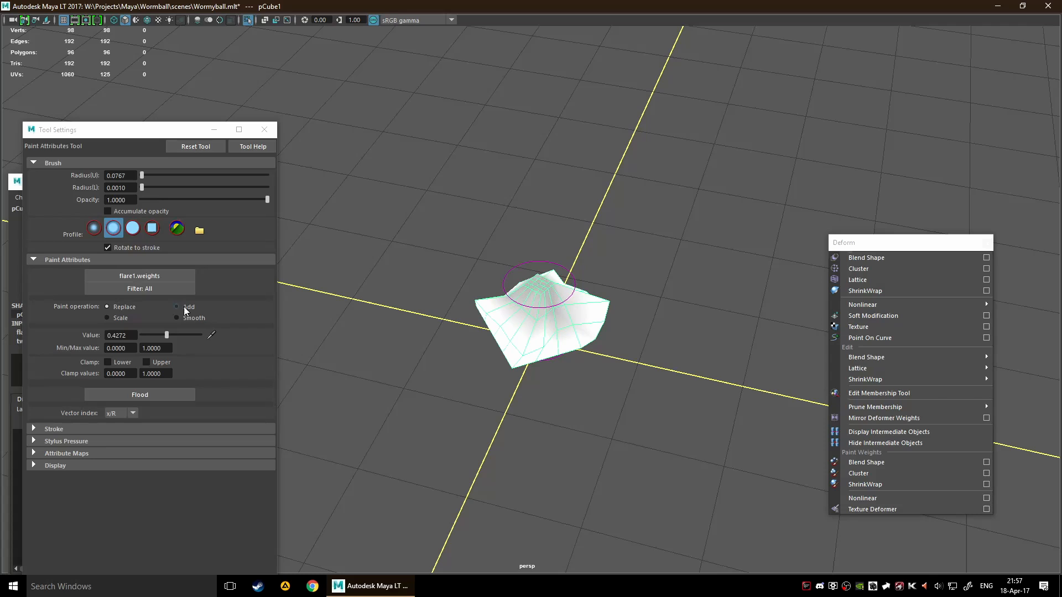
Flood the cube's Flare weights with 0.4272, and flood them again with a value of 0
click(164, 391)
alt+drag(550, 382, 610, 357)
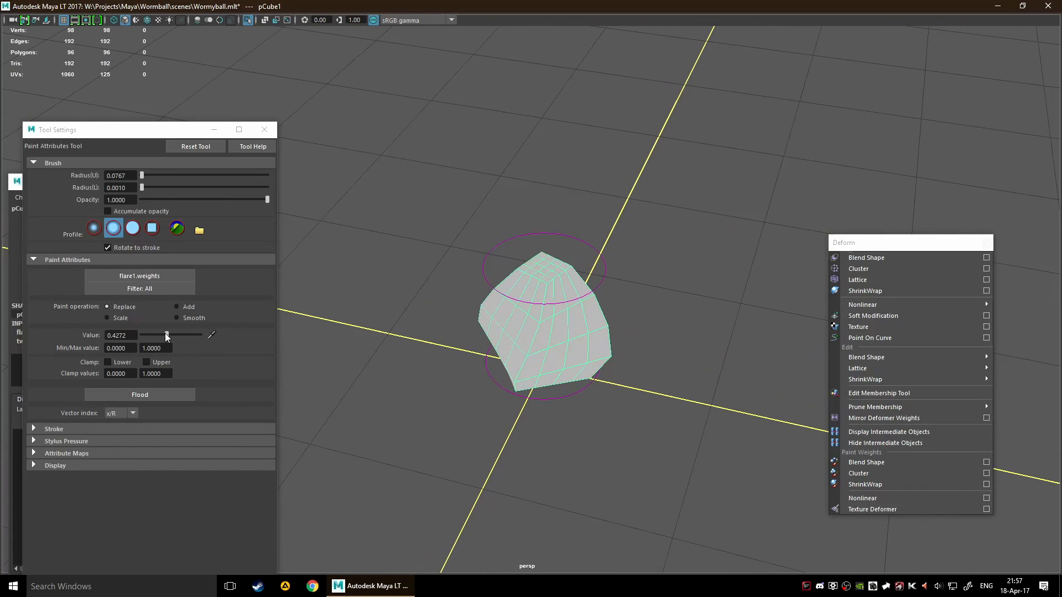
drag(166, 336, 119, 342)
click(154, 396)
alt+drag(425, 428, 509, 430)
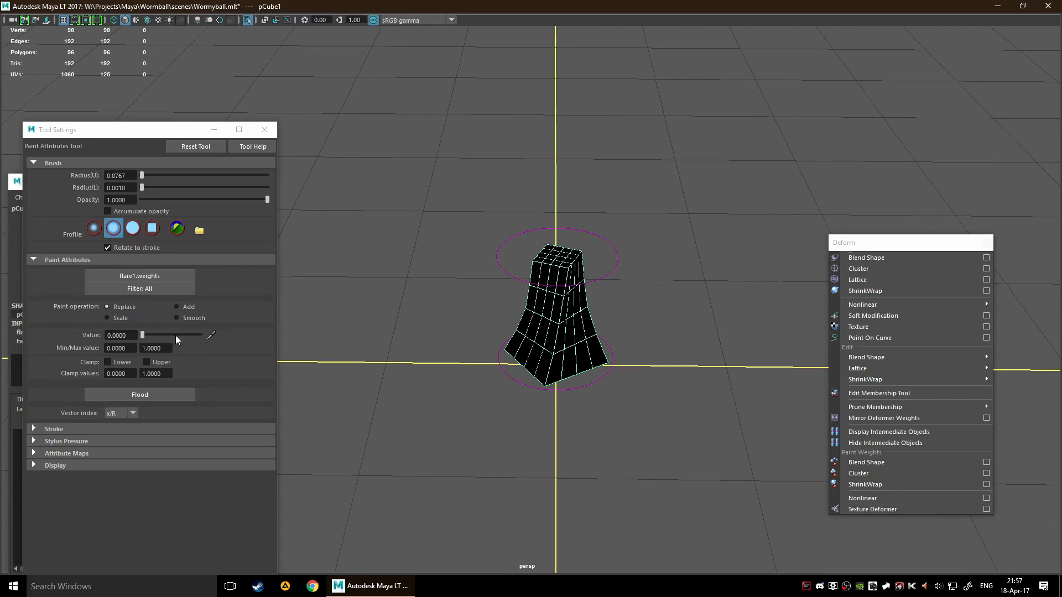
Set the weight value to 0.4 and paint the Flare weights around the cube's lower and middle sections
click(246, 343)
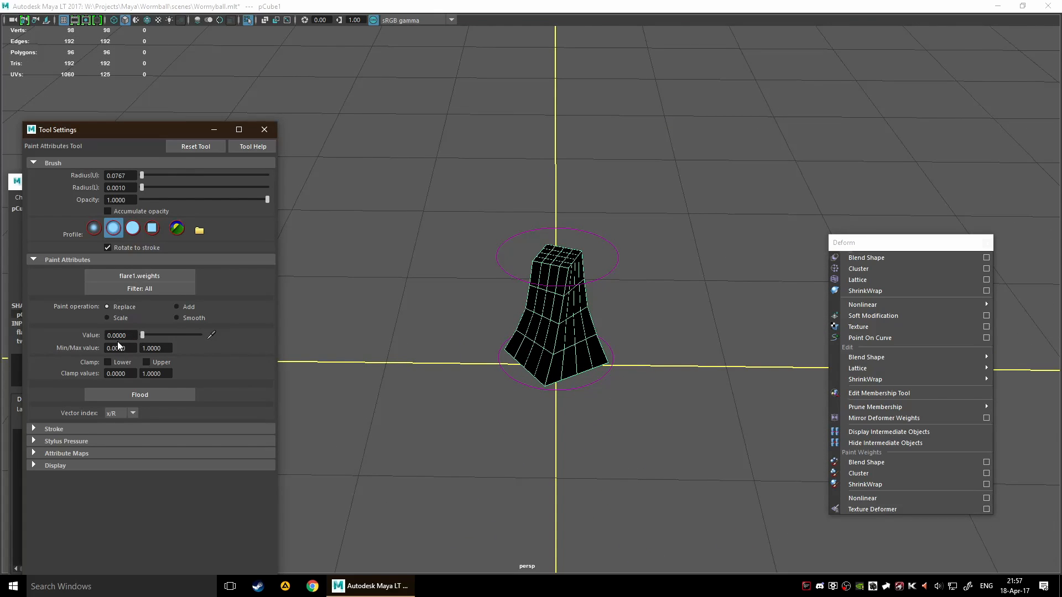
key(Delete)
key(Delete)
text(0.4)
key(Return)
mouse_move(540, 348)
mouse_down()
mouse_move(556, 345)
mouse_move(526, 350)
mouse_move(586, 364)
mouse_up()
mouse_move(560, 375)
mouse_down()
mouse_move(570, 368)
mouse_move(503, 348)
mouse_move(586, 366)
mouse_move(529, 352)
mouse_move(575, 354)
mouse_up()
alt+drag(511, 350, 565, 355)
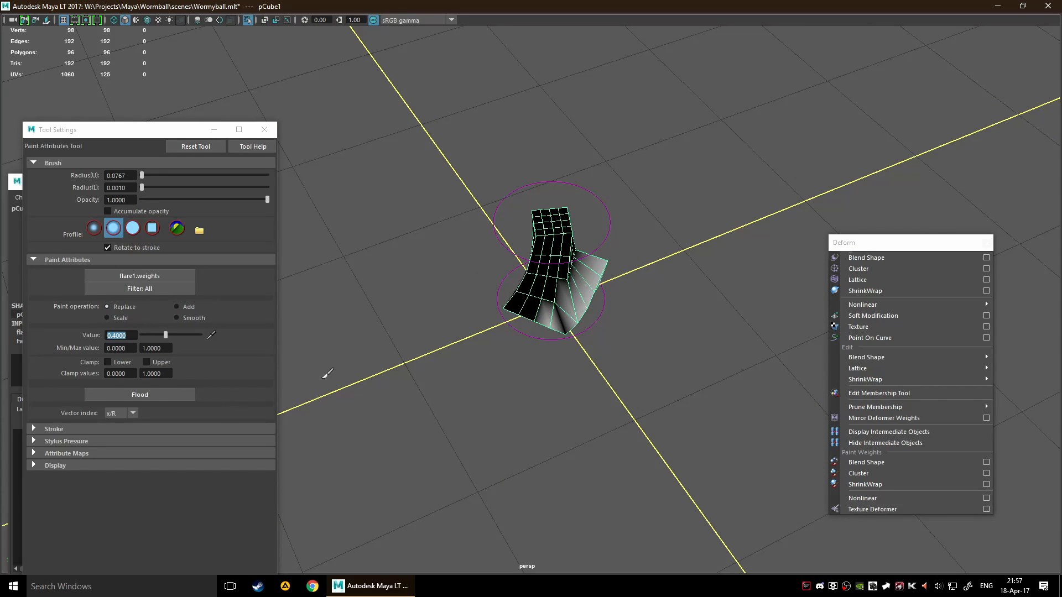
mouse_move(543, 307)
mouse_down()
mouse_move(528, 316)
mouse_move(541, 311)
mouse_move(523, 287)
mouse_move(564, 290)
mouse_move(514, 298)
mouse_move(547, 290)
mouse_move(537, 281)
mouse_up()
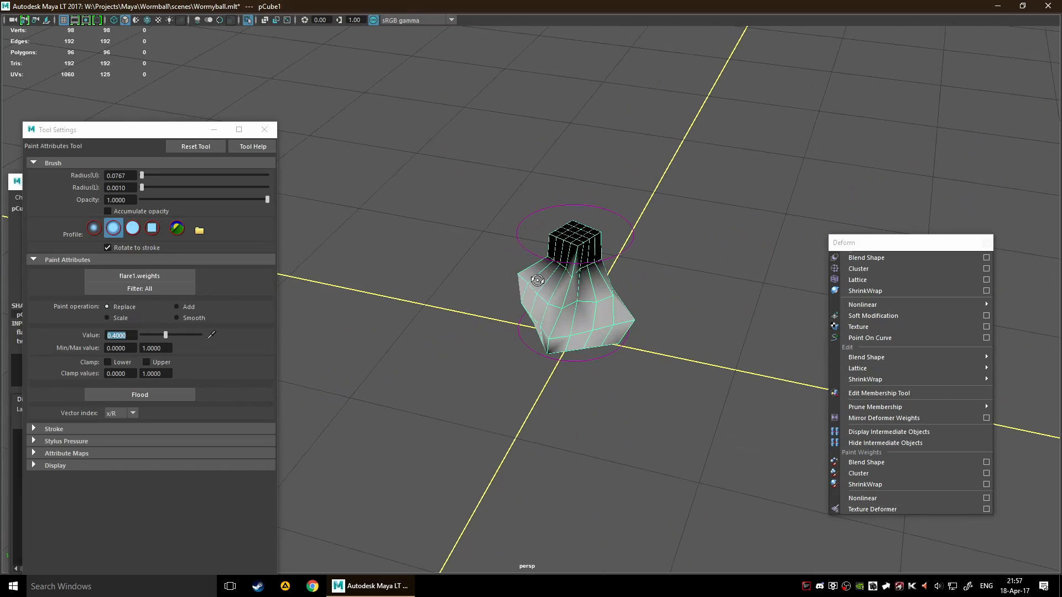
alt+drag(611, 320, 482, 311)
mouse_move(535, 332)
mouse_down()
mouse_move(588, 338)
mouse_move(592, 299)
mouse_move(543, 303)
mouse_move(557, 308)
mouse_up()
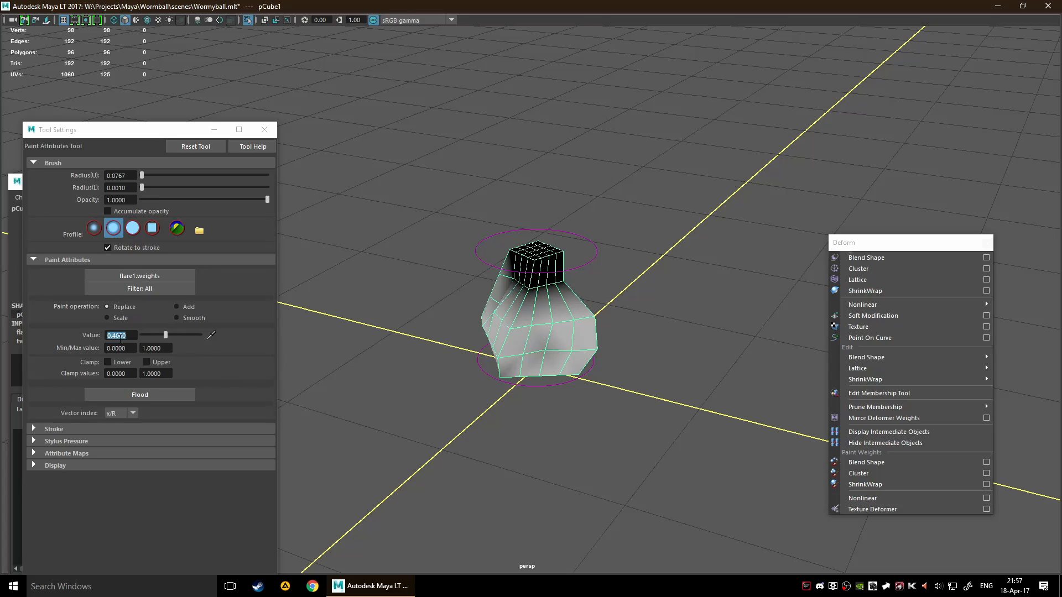
Set the weight value to 1 and paint full Flare influence on parts of the cube's sides
click(76, 322)
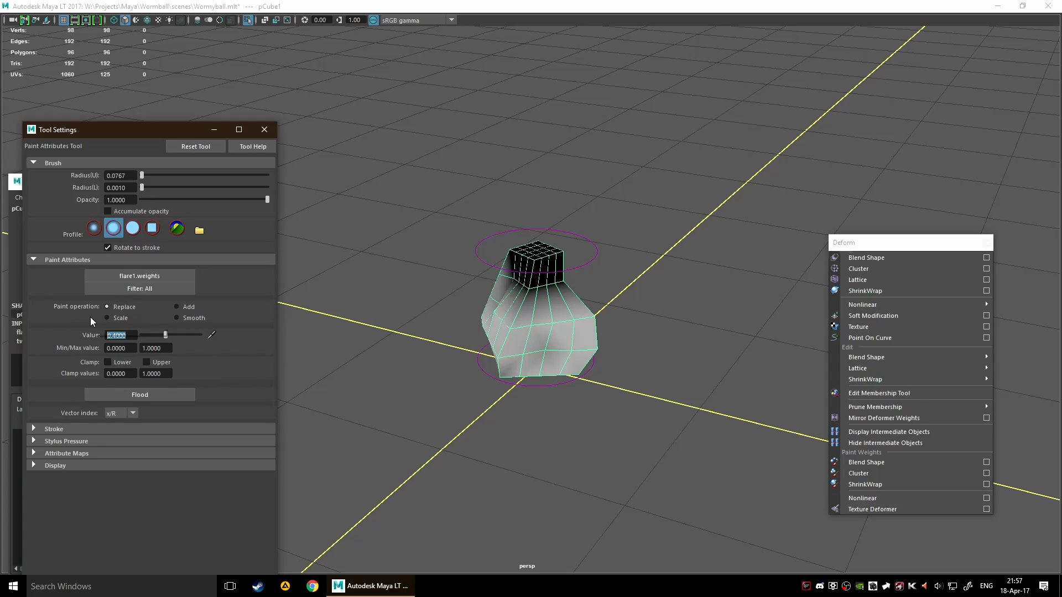
text(1)
key(Return)
mouse_move(520, 299)
mouse_down()
mouse_move(531, 272)
mouse_move(511, 313)
mouse_up()
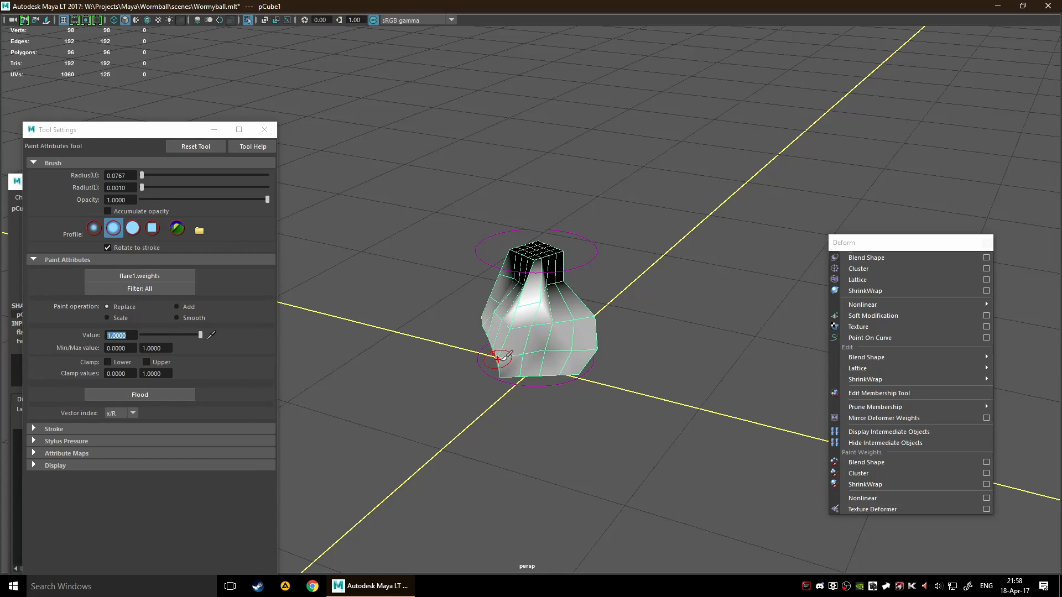
mouse_move(565, 281)
alt+mouse_down()
mouse_move(565, 296)
mouse_move(530, 285)
mouse_move(613, 340)
alt+mouse_up()
scroll(476, 293, down, 6)
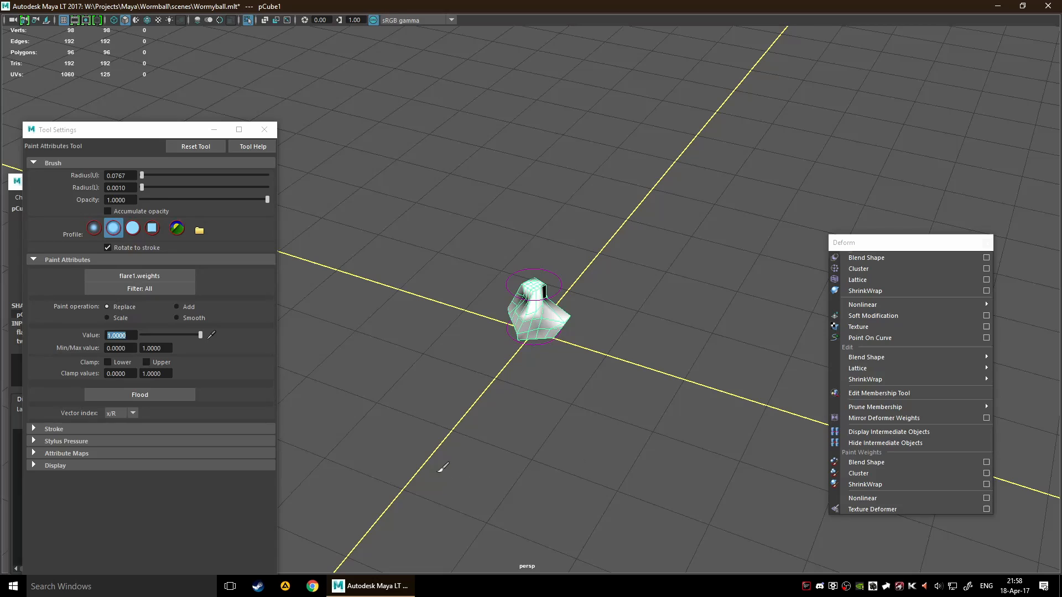
Close the painting tool's settings and lower the cube's tweak input Envelope to 0.2
click(261, 130)
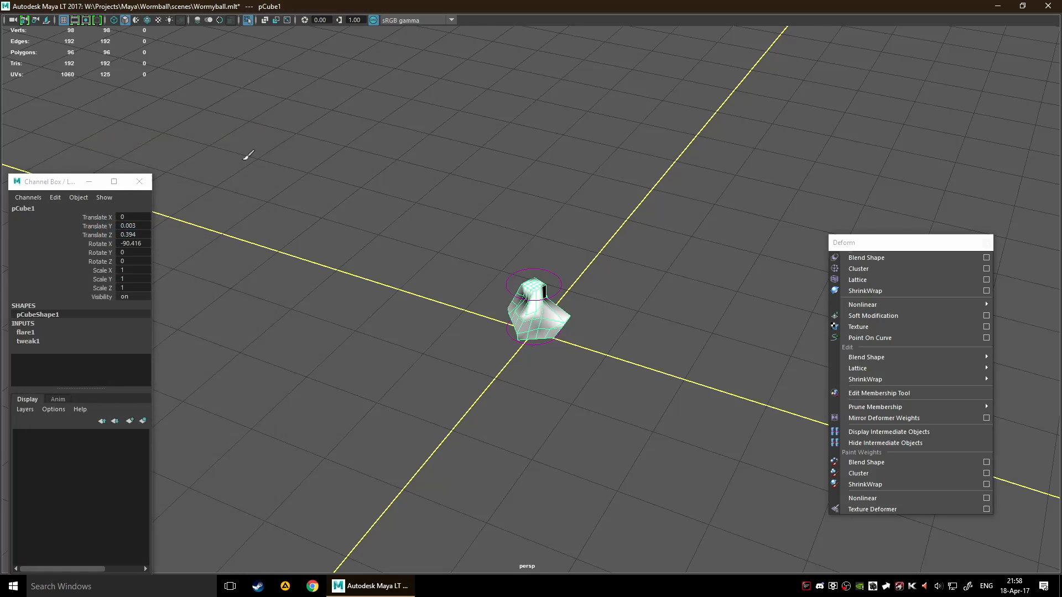
click(40, 343)
click(99, 350)
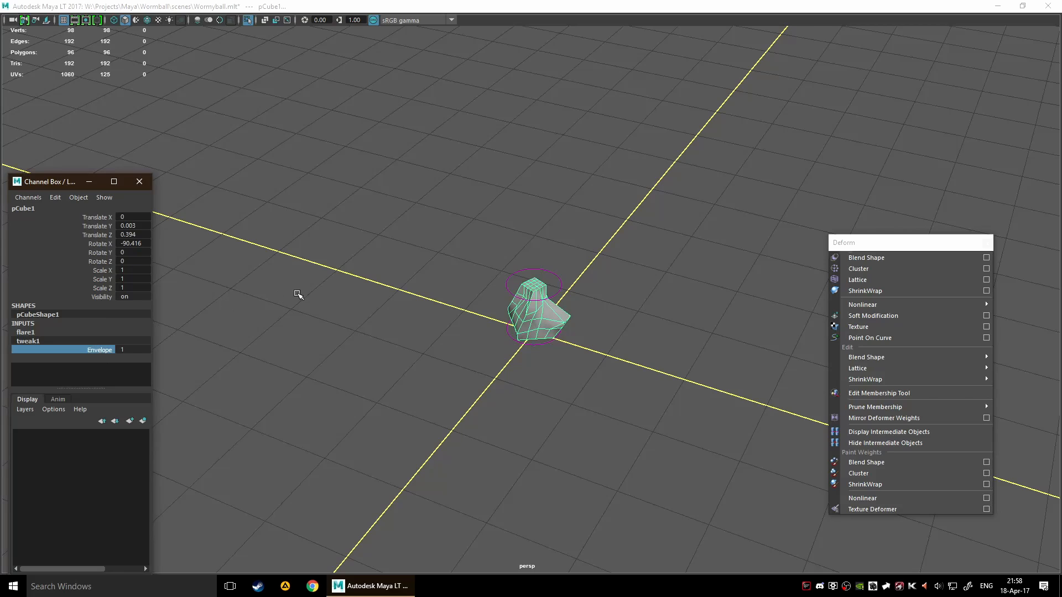
mouse_move(299, 293)
middle_down()
mouse_move(287, 290)
mouse_move(315, 290)
mouse_move(291, 290)
middle_up()
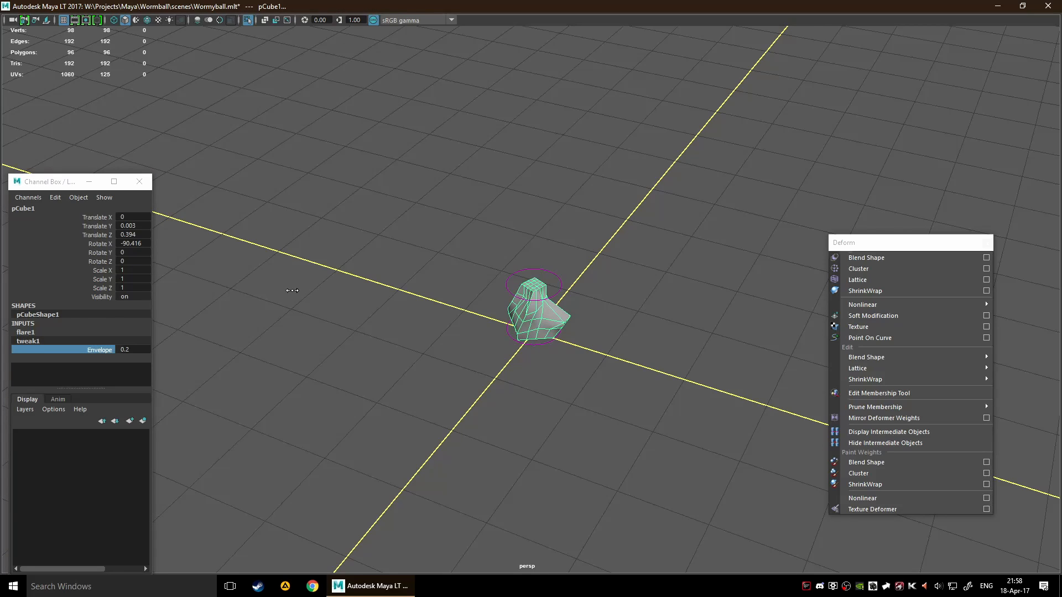
Set the Flare deformer's Envelope to 0 and close the Channel Box window
click(28, 333)
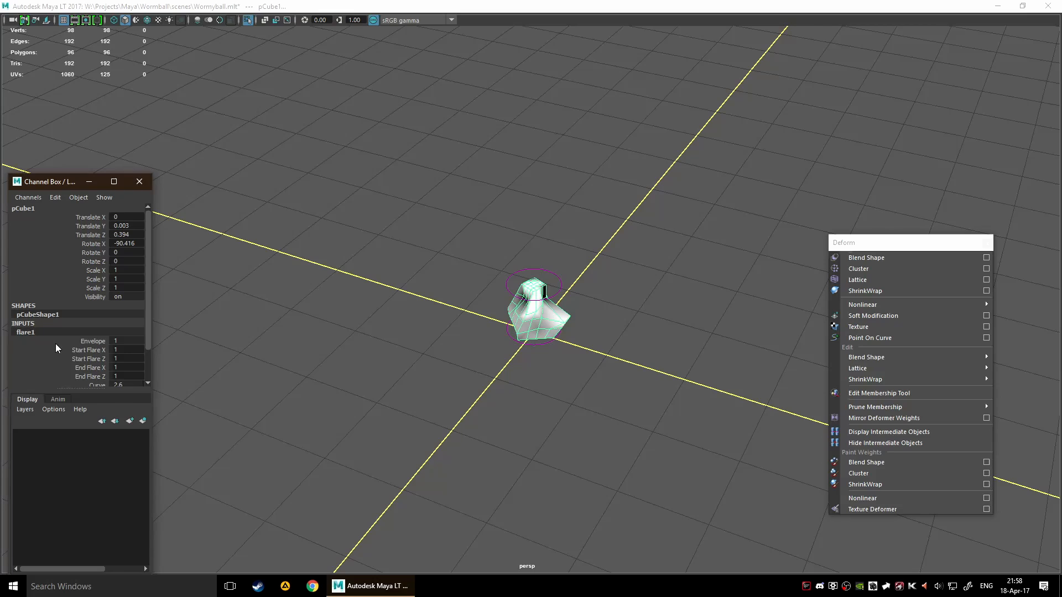
click(100, 341)
middle_drag(309, 322, 298, 320)
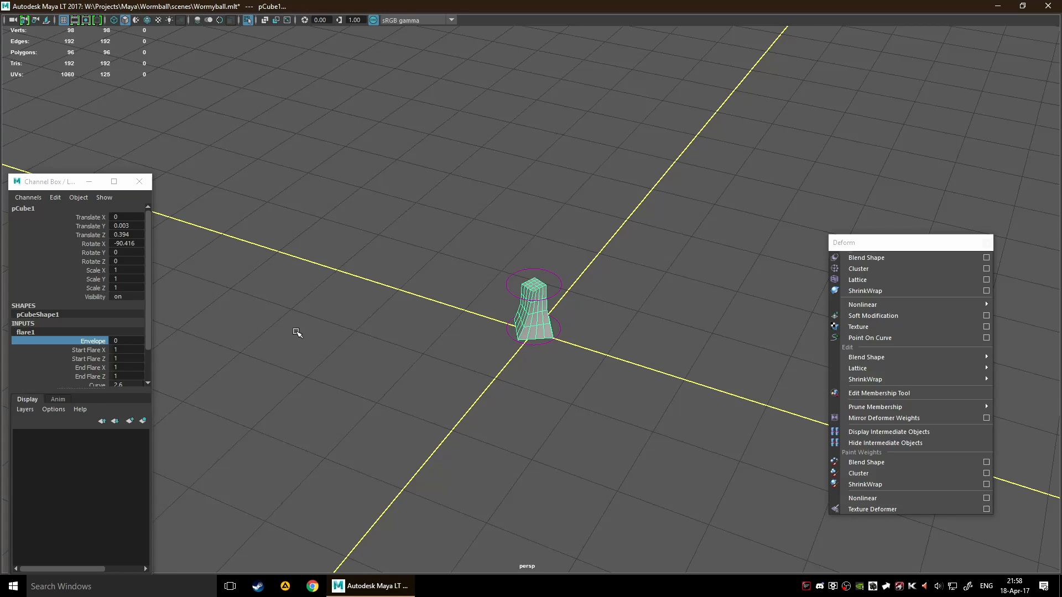
click(139, 181)
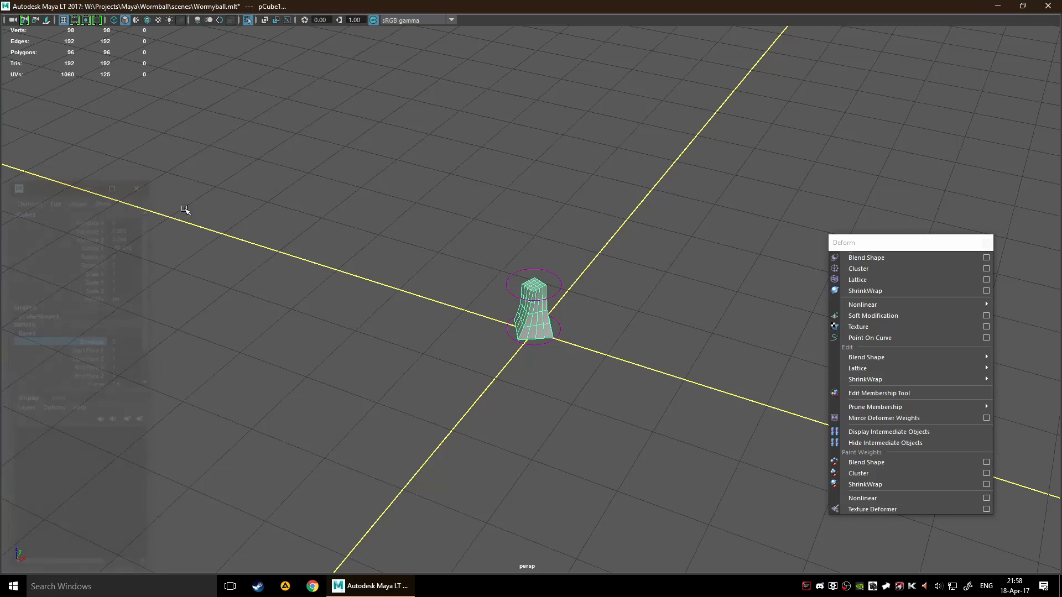
Reselect the cube and delete its construction history, keeping the cube selected
click(495, 421)
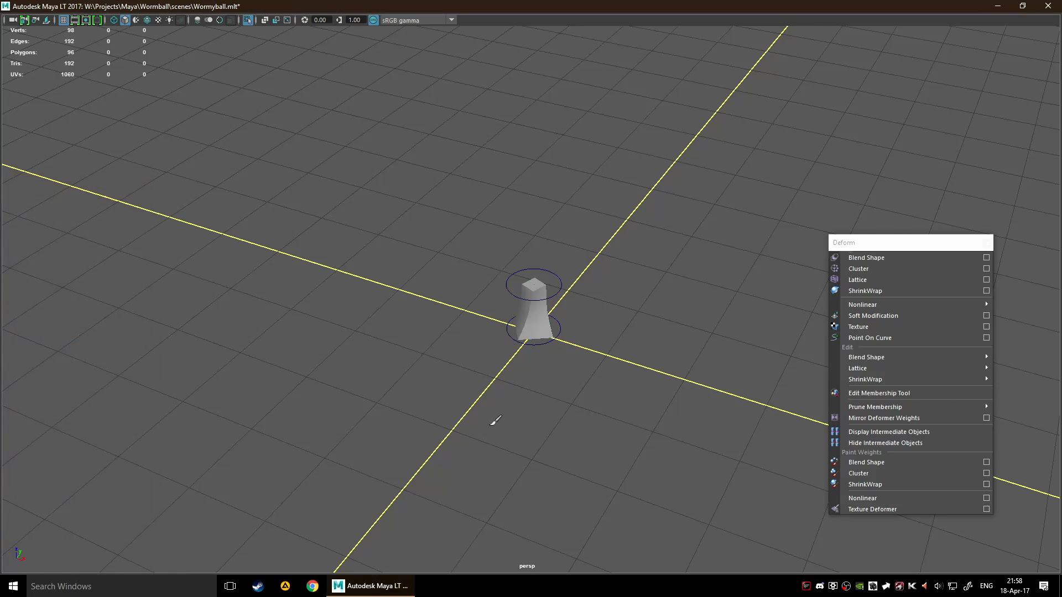
click(526, 321)
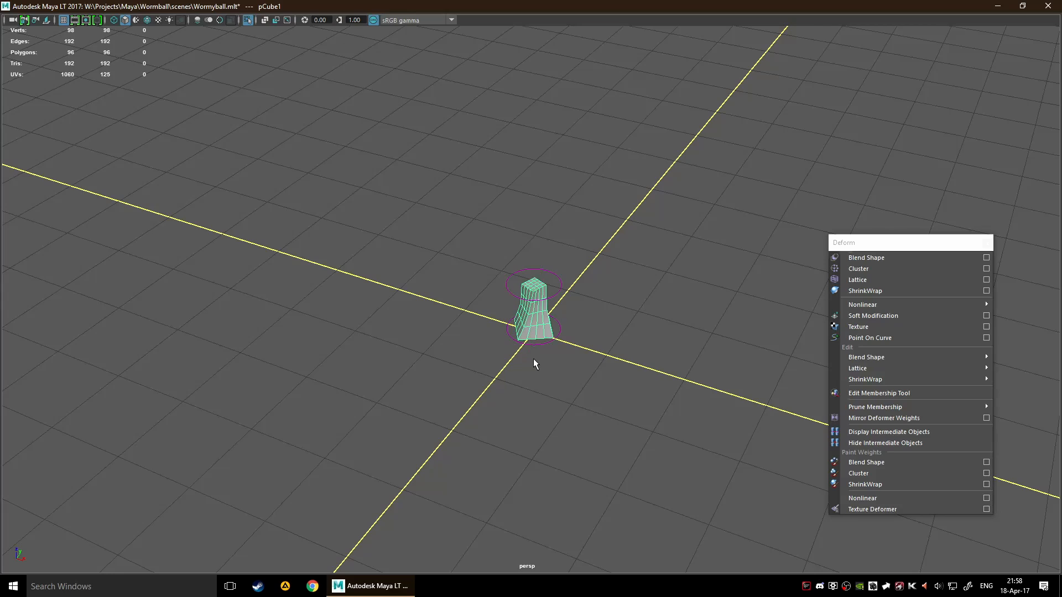
key(alt+shift+d)
click(573, 401)
key(ctrl+z)
Close the floating Deform window and delete the cube from the scene
click(988, 236)
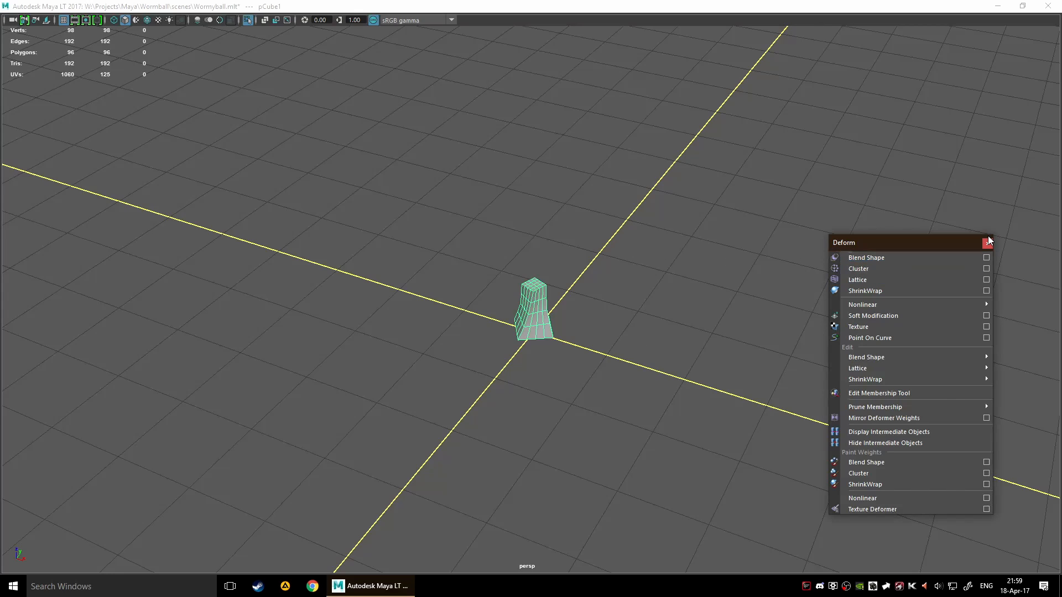
click(988, 244)
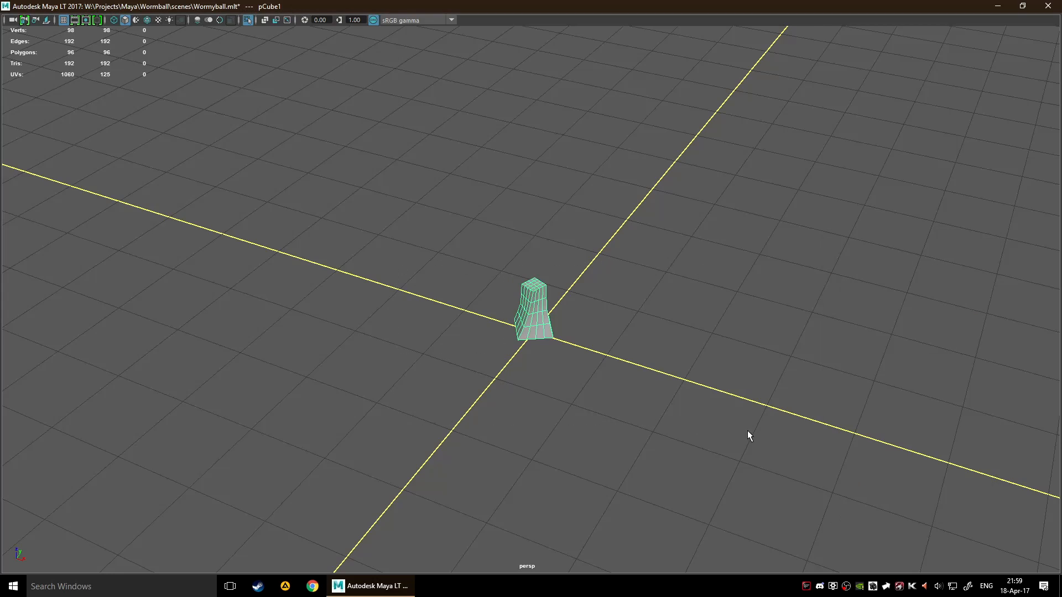
key(Delete)
key(space)
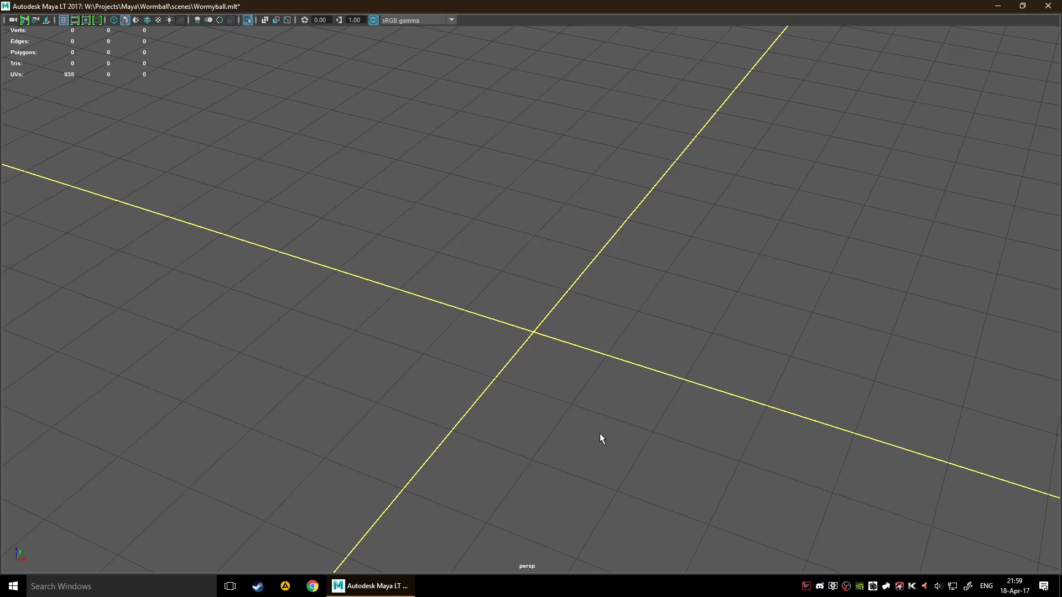
scroll(520, 299, down, 10)
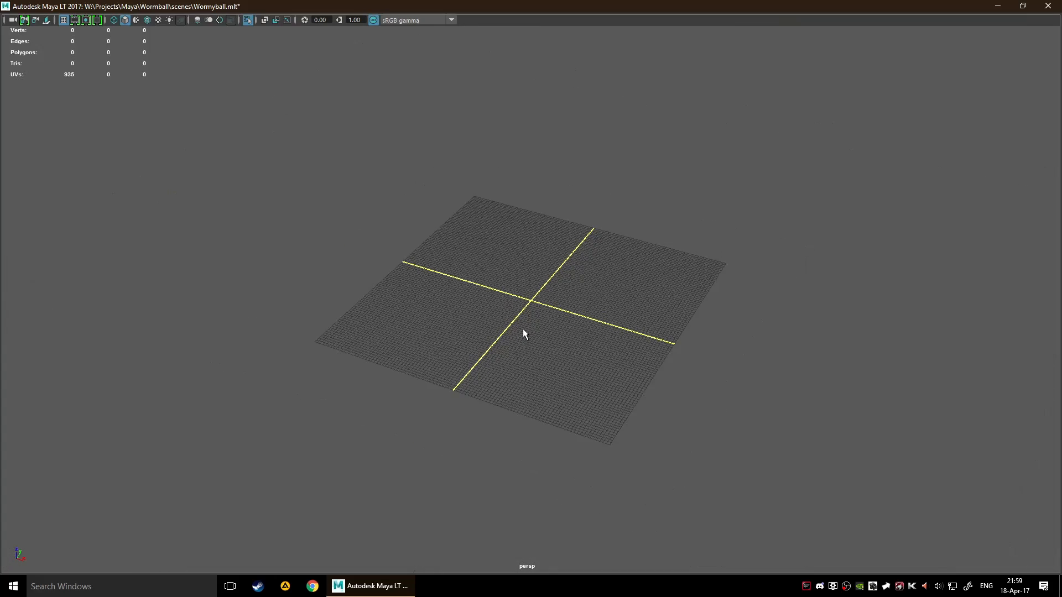
alt+drag(523, 329, 552, 347)
scroll(545, 352, up, 5)
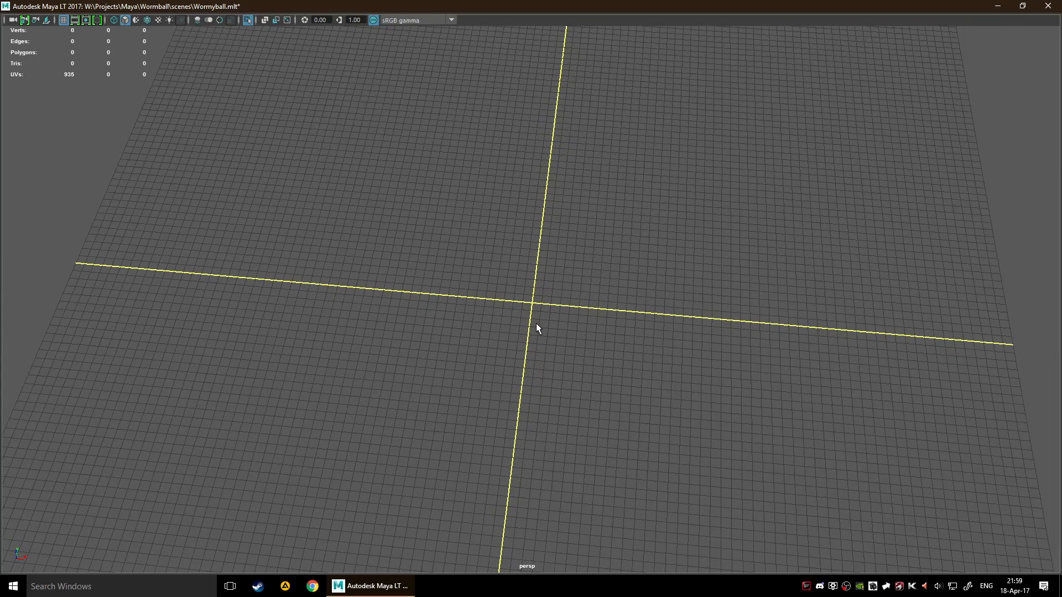
key(space)
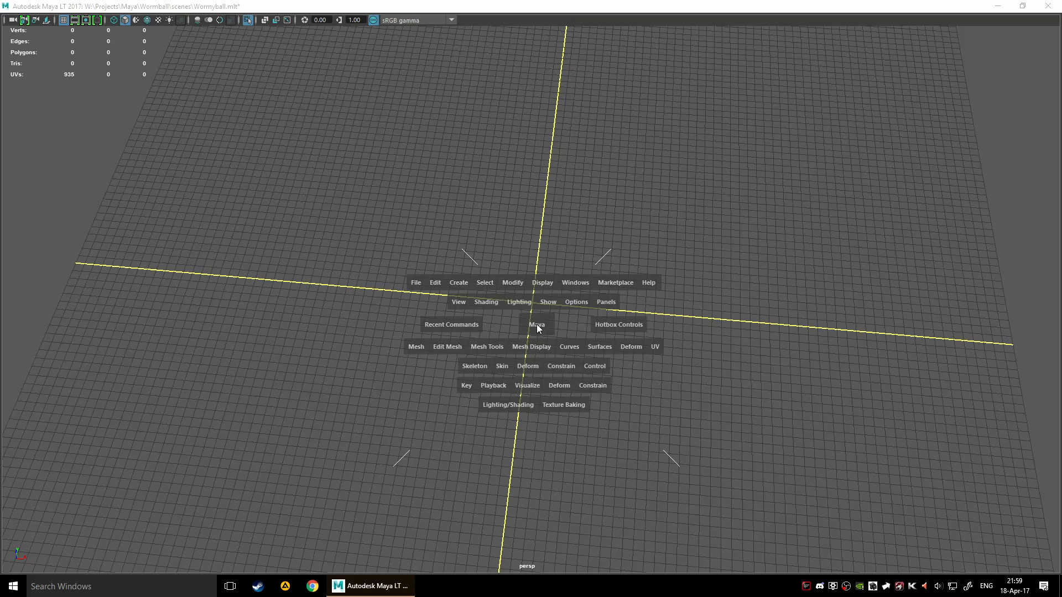